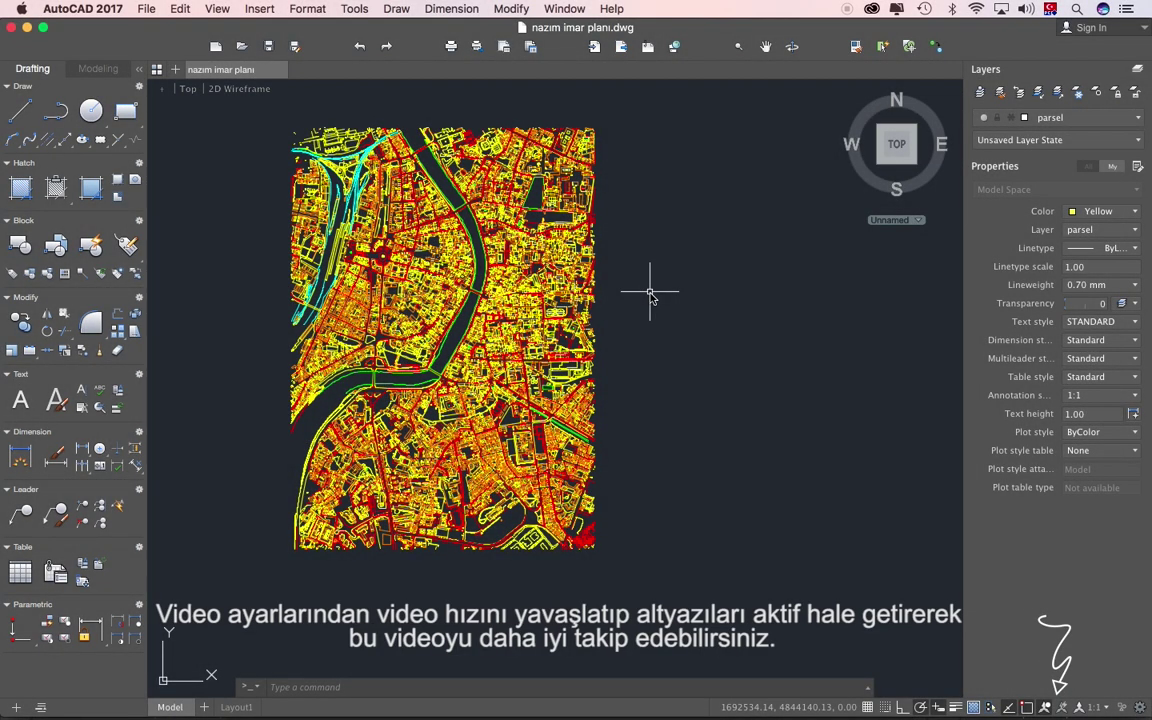
# Save the city plan drawing in AutoCAD 2000 DWG format
pyautogui.click(146, 8)
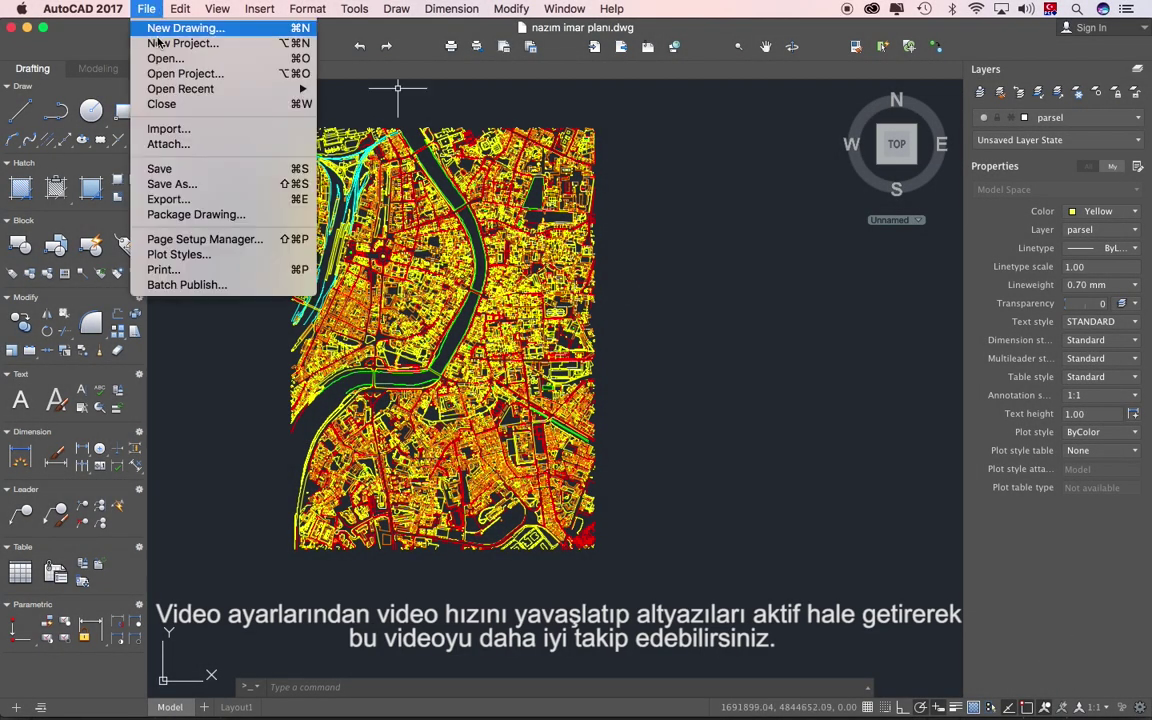
pyautogui.click(170, 183)
pyautogui.click(585, 500)
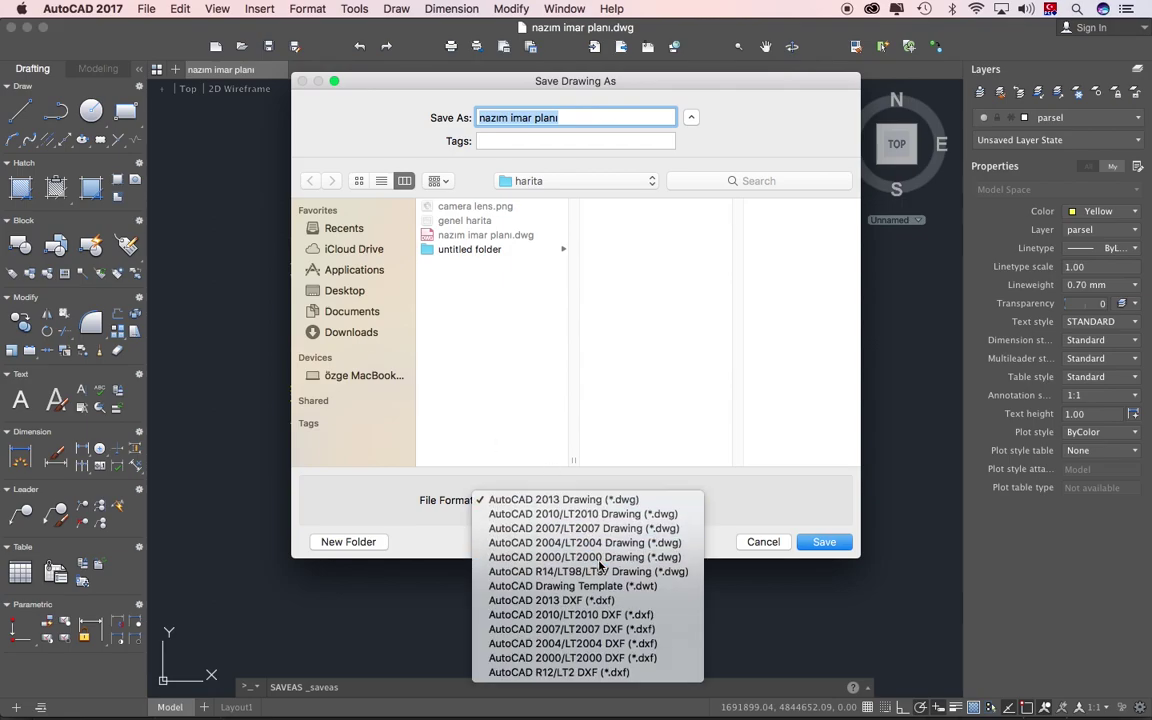
pyautogui.click(557, 558)
pyautogui.click(823, 541)
# Open nazım imar planı.dwg from Finder with Illustrator
pyautogui.click(204, 708)
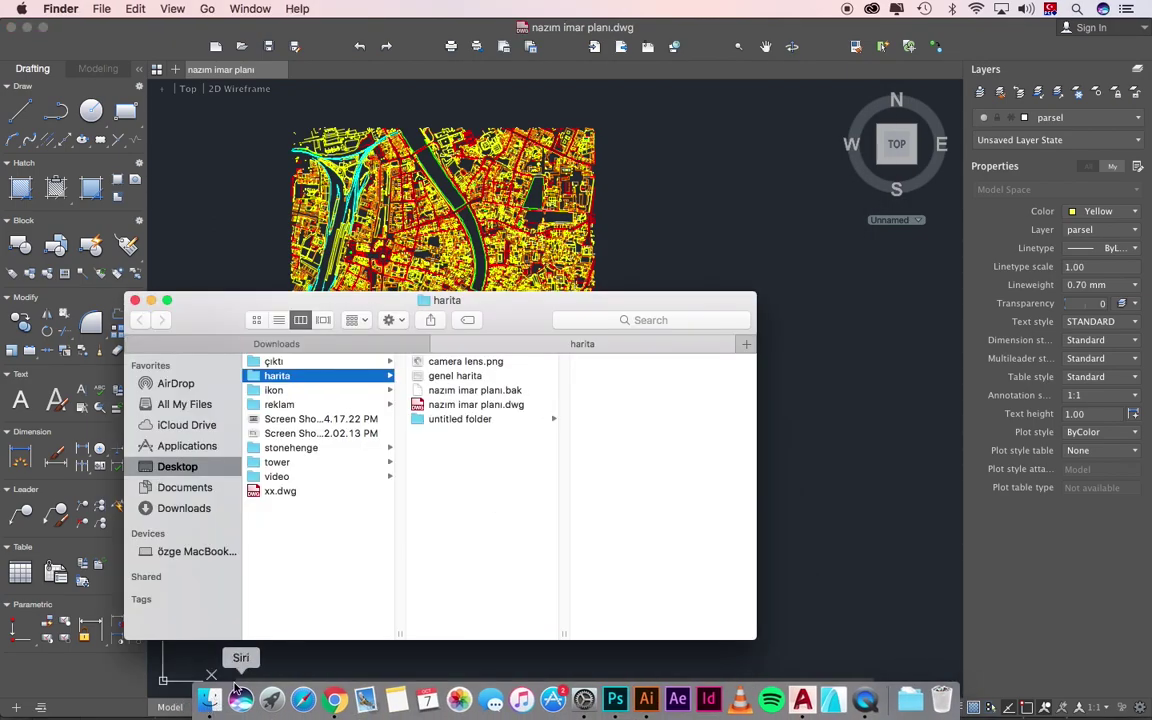
pyautogui.rightClick(450, 403)
pyautogui.click(760, 437)
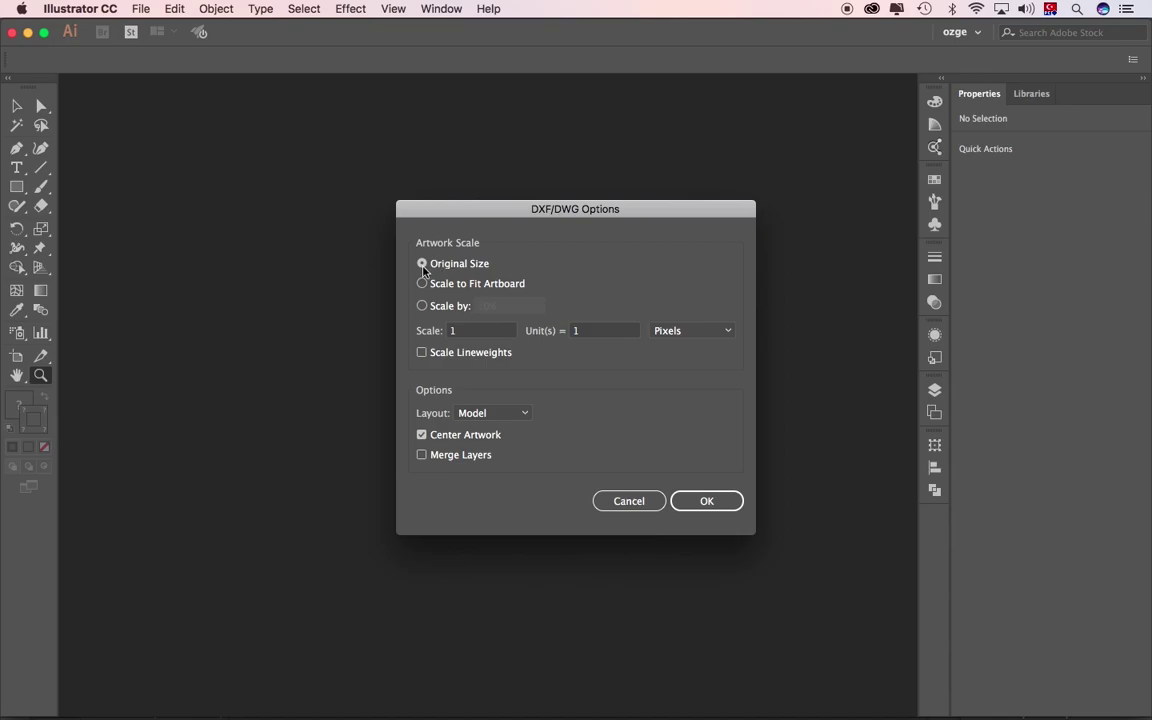
# Import the map at original size and set the rulers to centimetres
pyautogui.click(707, 501)
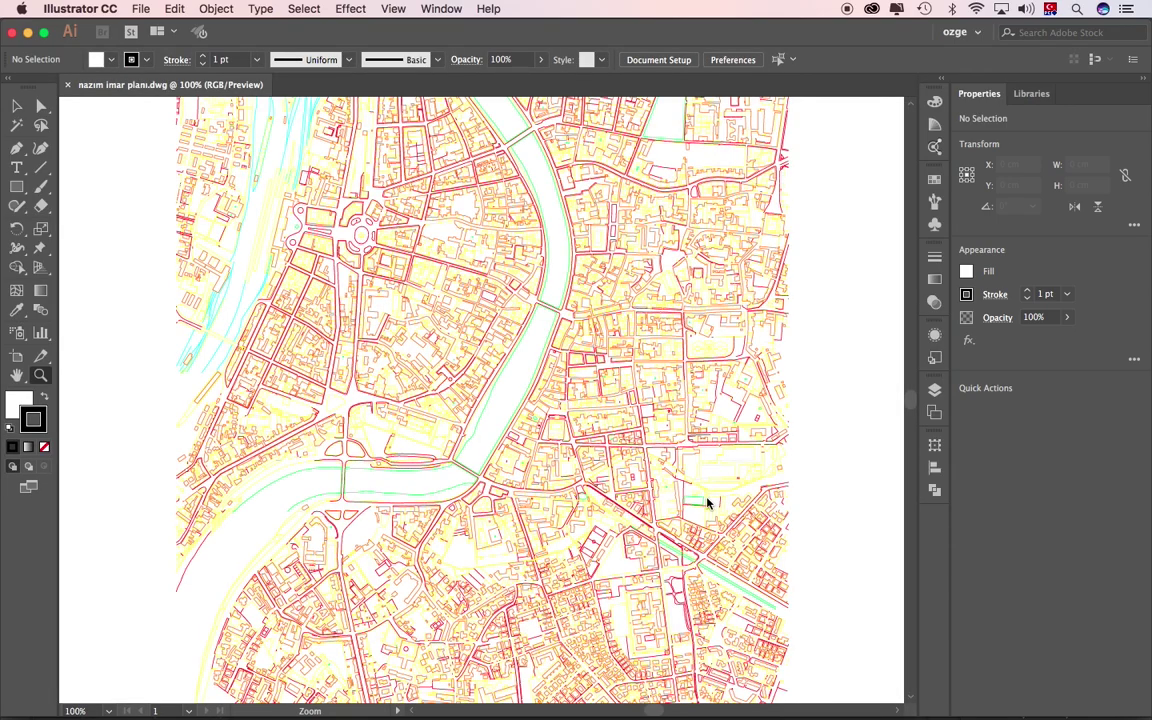
pyautogui.press('super+r')
pyautogui.rightClick(462, 102)
pyautogui.click(530, 158)
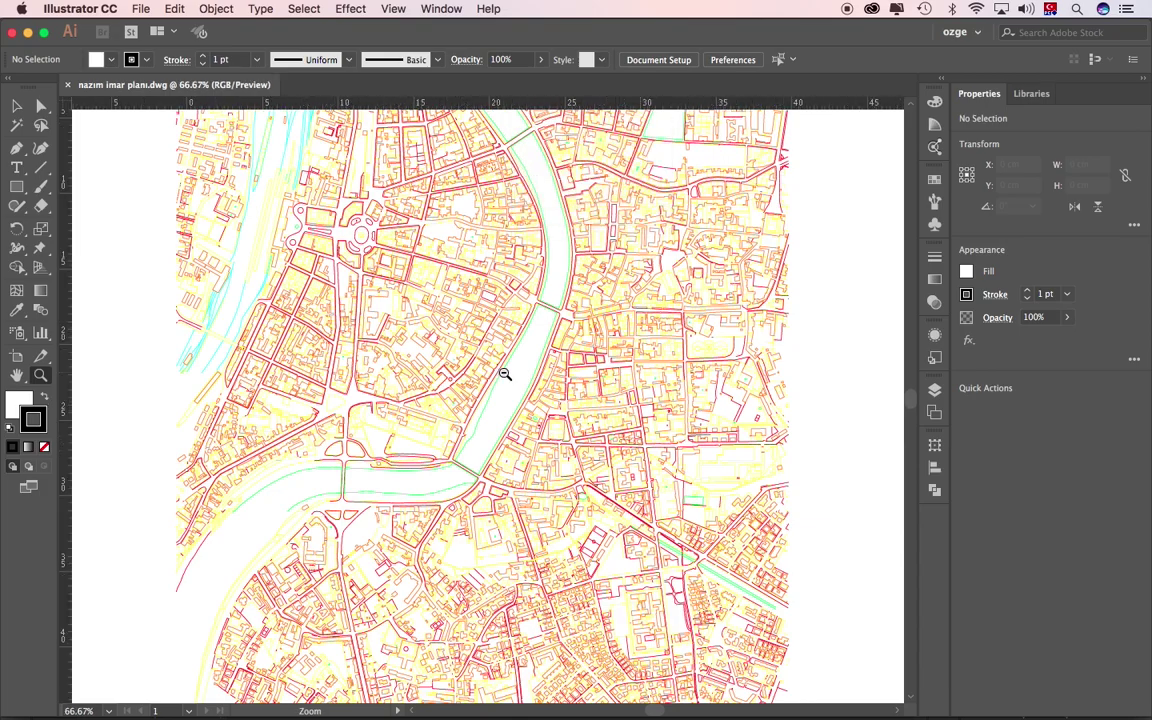
pyautogui.keyDown('alt'); pyautogui.click(505, 374); pyautogui.keyUp('alt')
pyautogui.press('v')
# Scale all the map artwork uniformly to 150%
pyautogui.press('super+a')
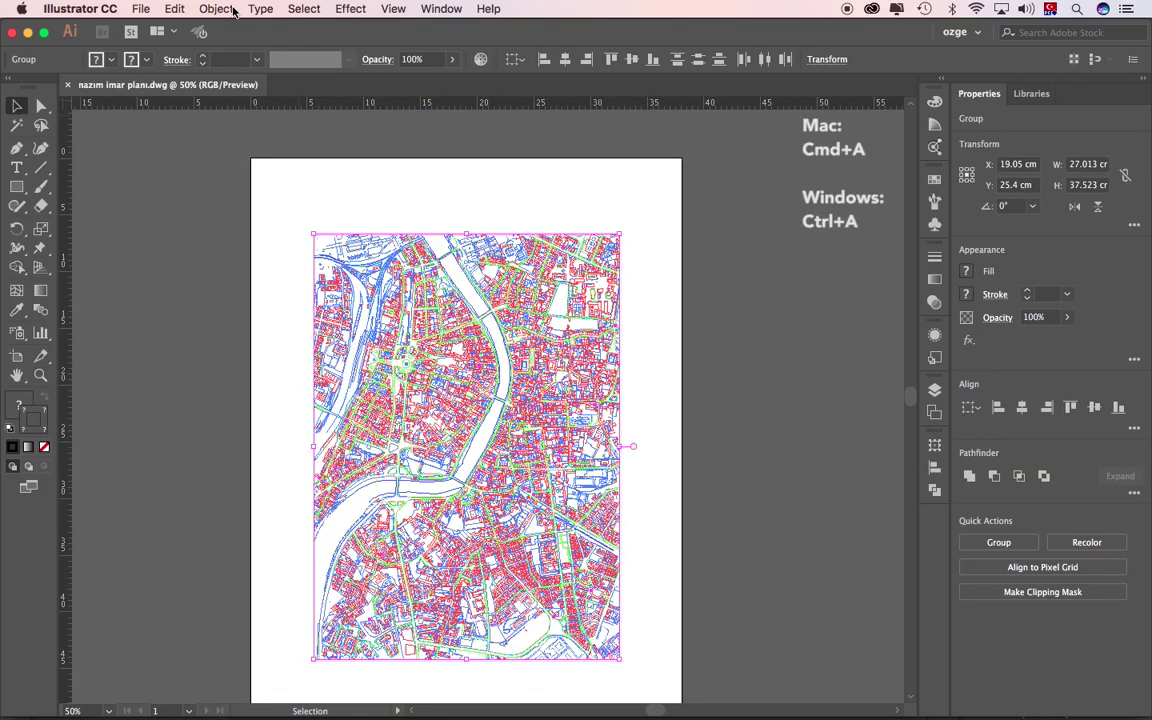
pyautogui.click(216, 9)
pyautogui.click(395, 113)
pyautogui.write('150')
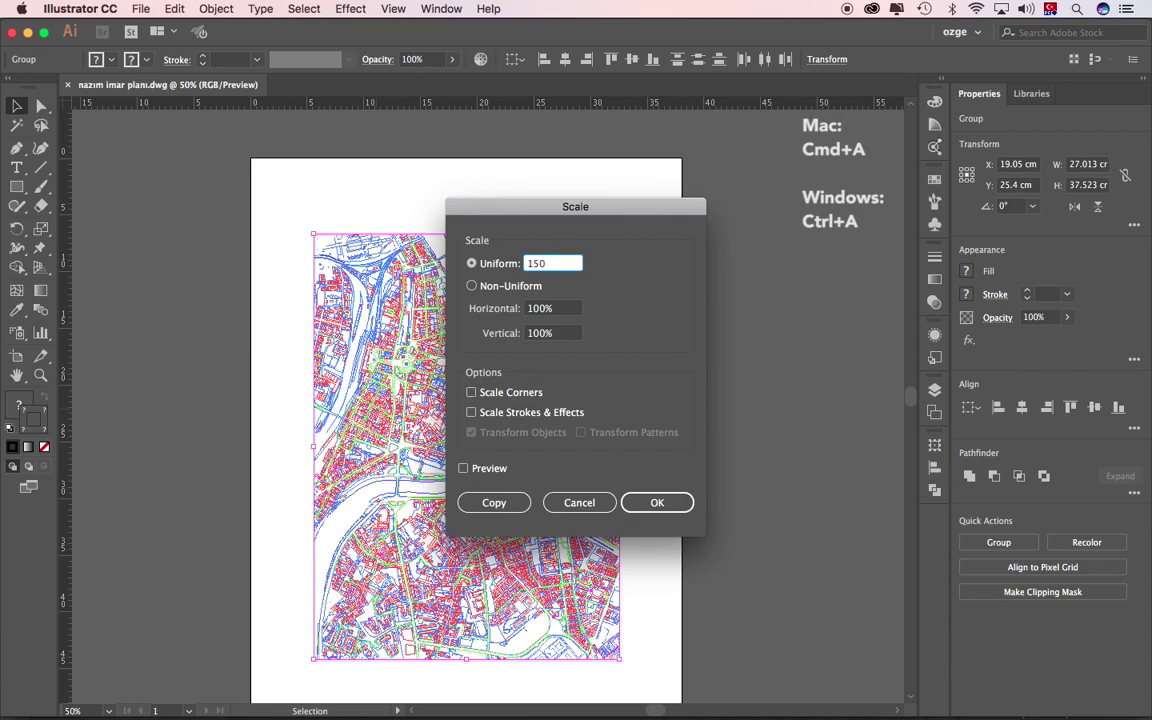
pyautogui.click(668, 510)
pyautogui.click(668, 510)
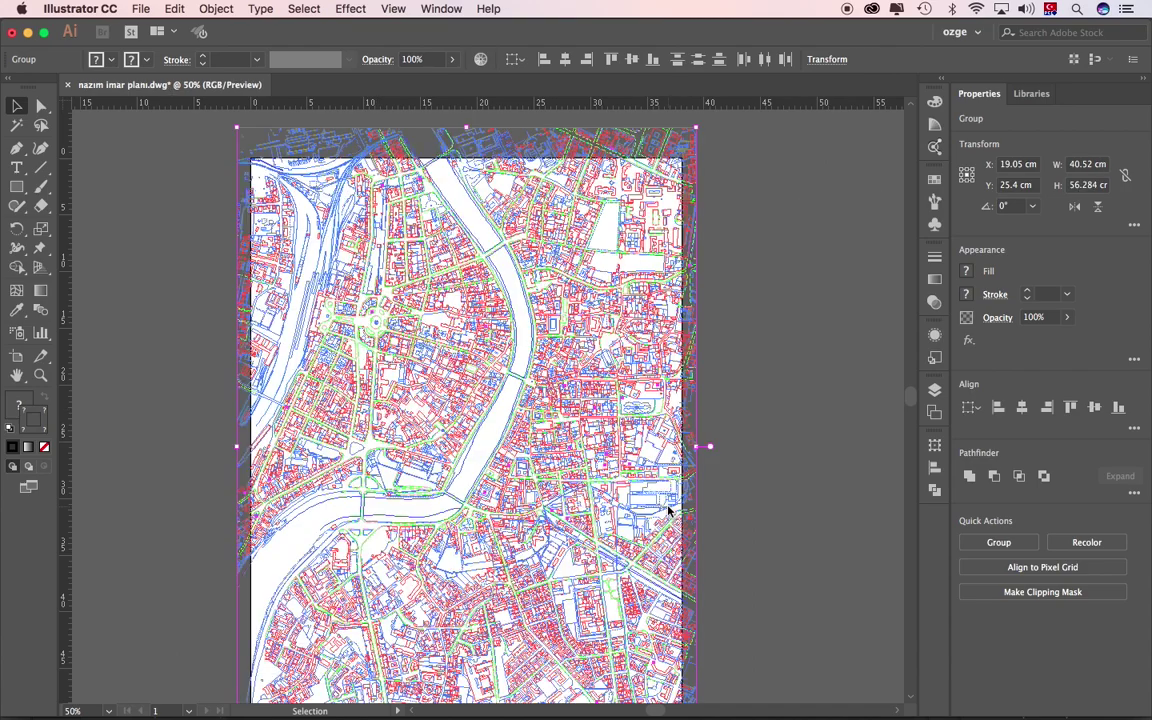
pyautogui.click(756, 410)
pyautogui.click(933, 391)
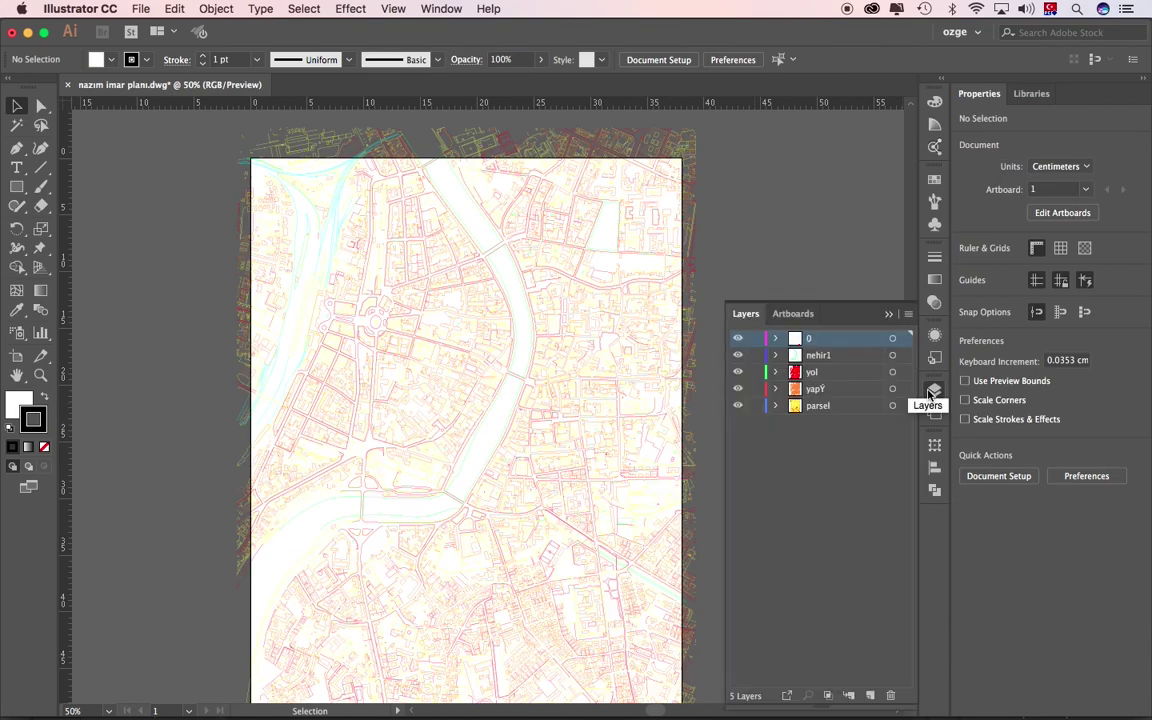
# Move the new layer to the bottom, name it arkaplan, and draw a black rectangle over the artboard
pyautogui.moveTo(824, 437); pyautogui.dragTo(824, 430)
pyautogui.doubleClick(818, 422)
pyautogui.write('arkaplan')
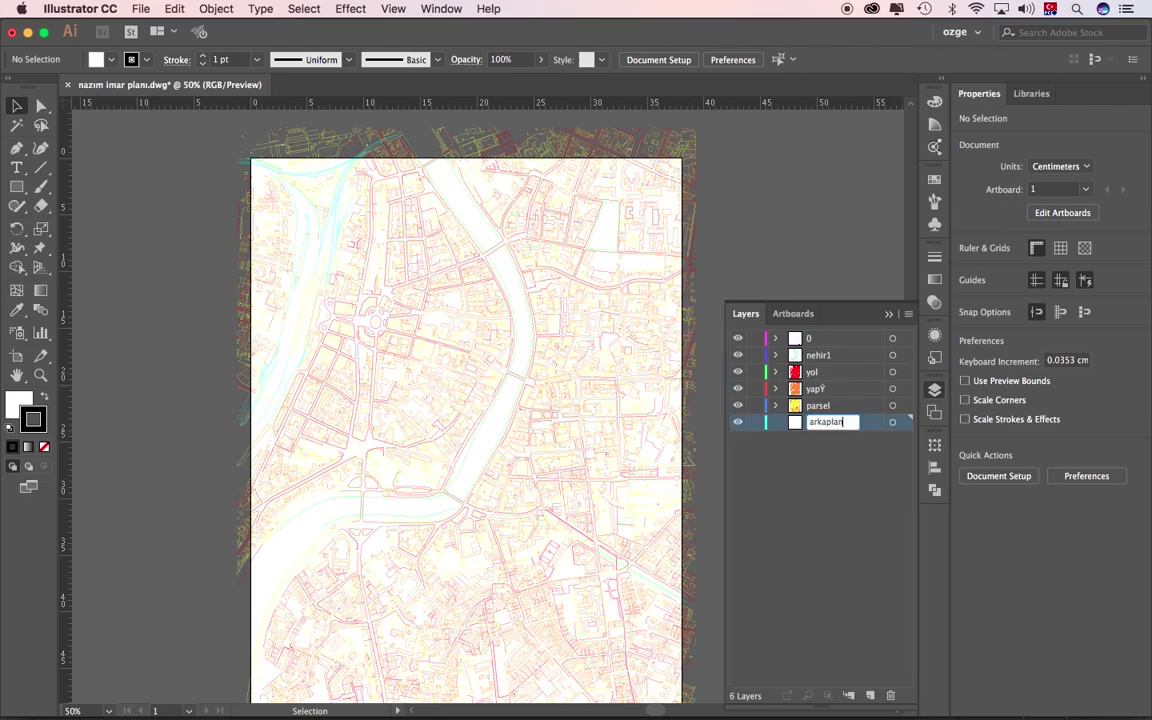
pyautogui.click(26, 405)
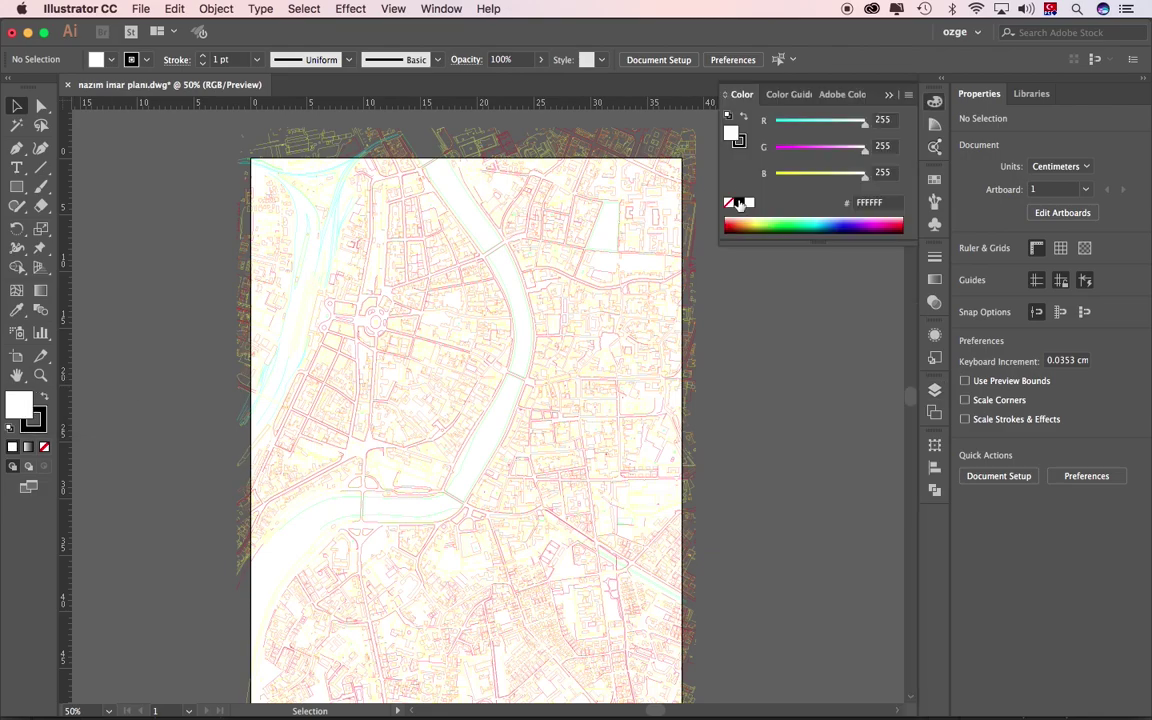
pyautogui.click(44, 397)
pyautogui.click(16, 187)
pyautogui.click(935, 391)
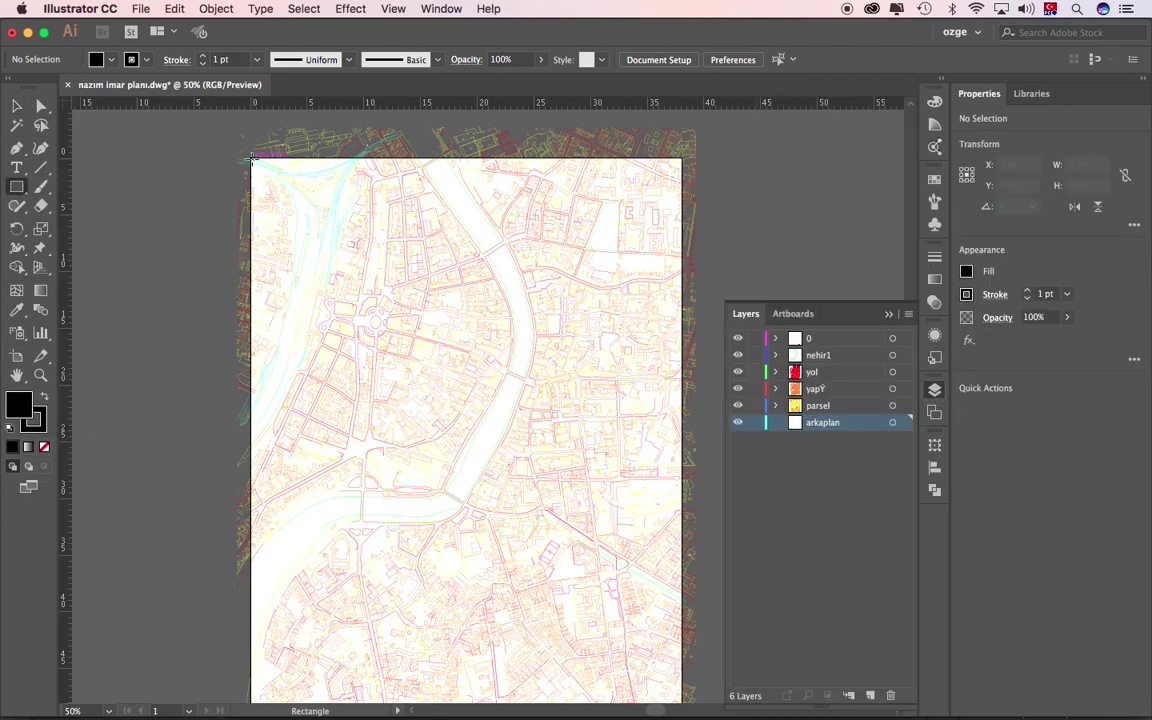
pyautogui.moveTo(252, 157); pyautogui.dragTo(672, 634)
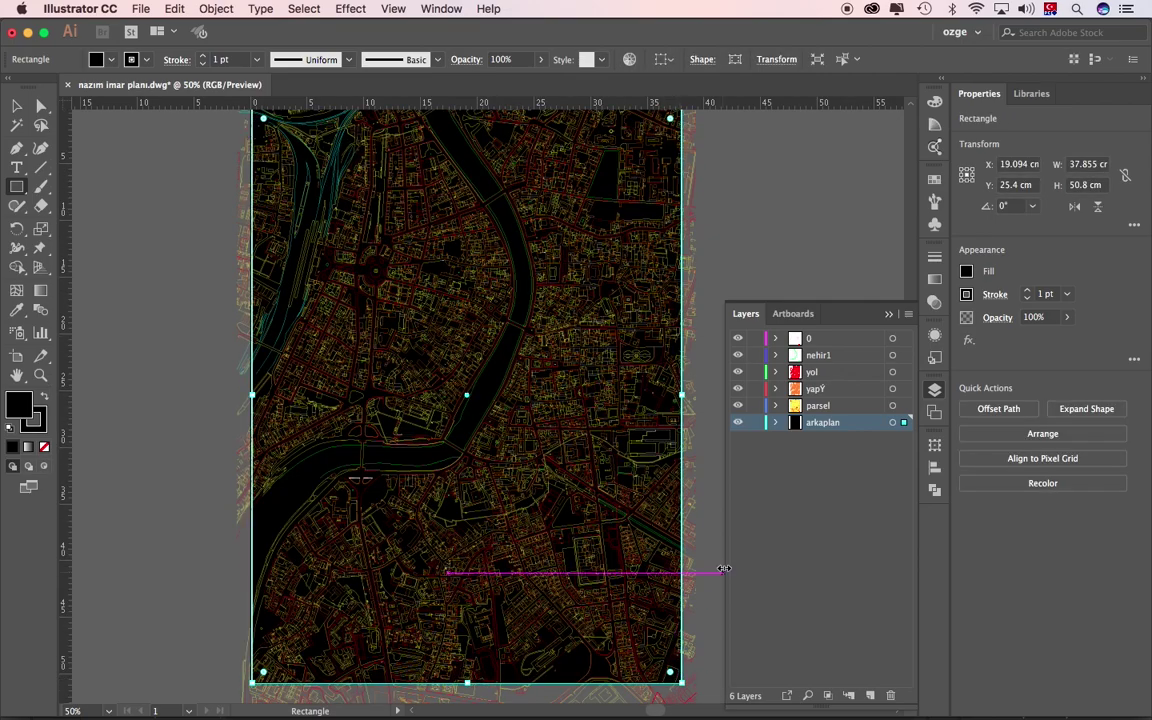
pyautogui.press('v')
pyautogui.click(731, 261)
# Give the parsel layer's lines a white 0.5 pt stroke
pyautogui.click(905, 406)
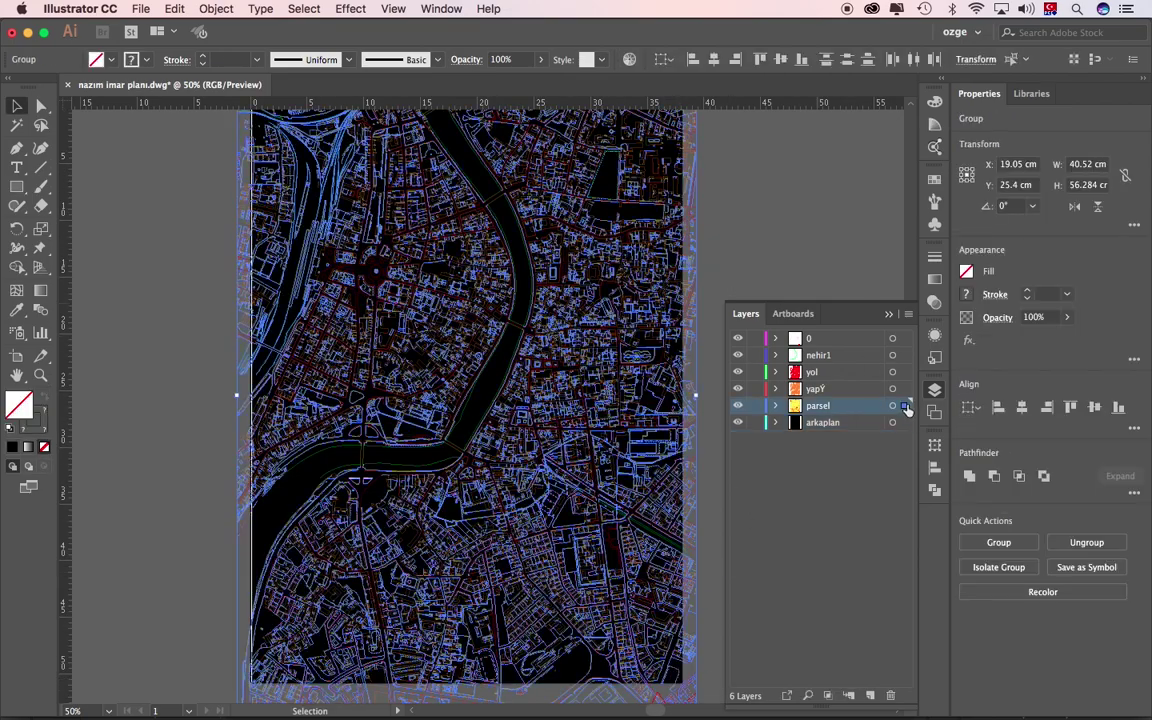
pyautogui.click(966, 294)
pyautogui.click(792, 432)
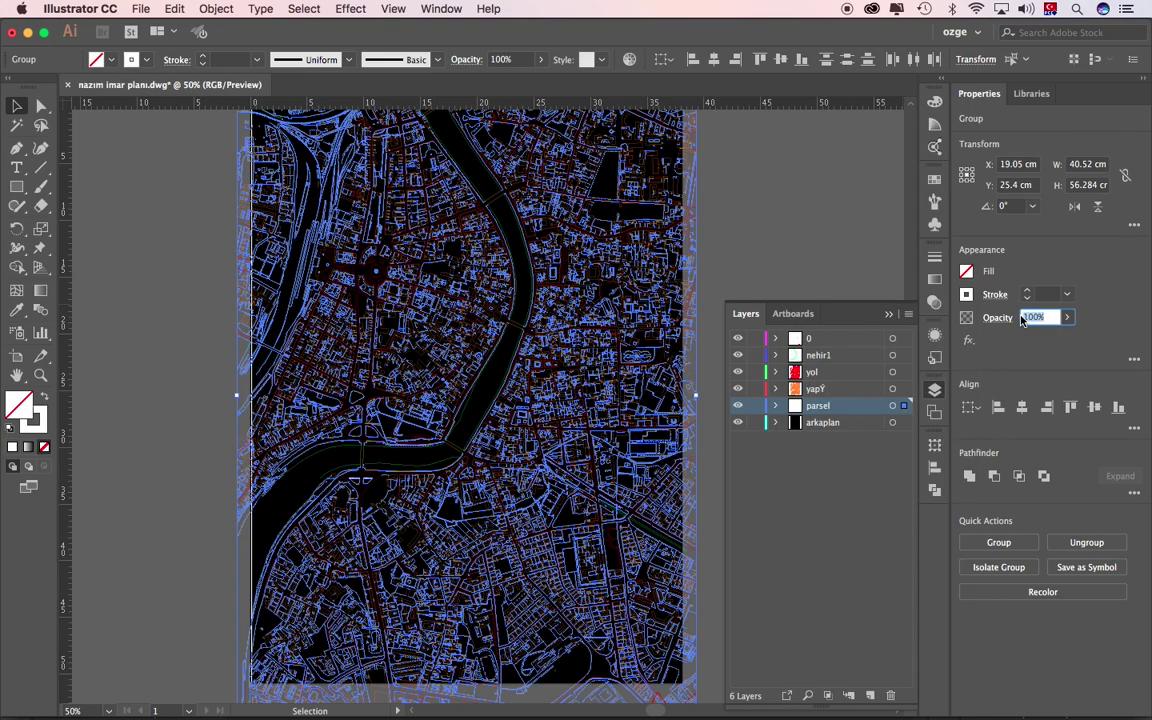
pyautogui.write('75')
pyautogui.click(1066, 294)
pyautogui.click(1090, 315)
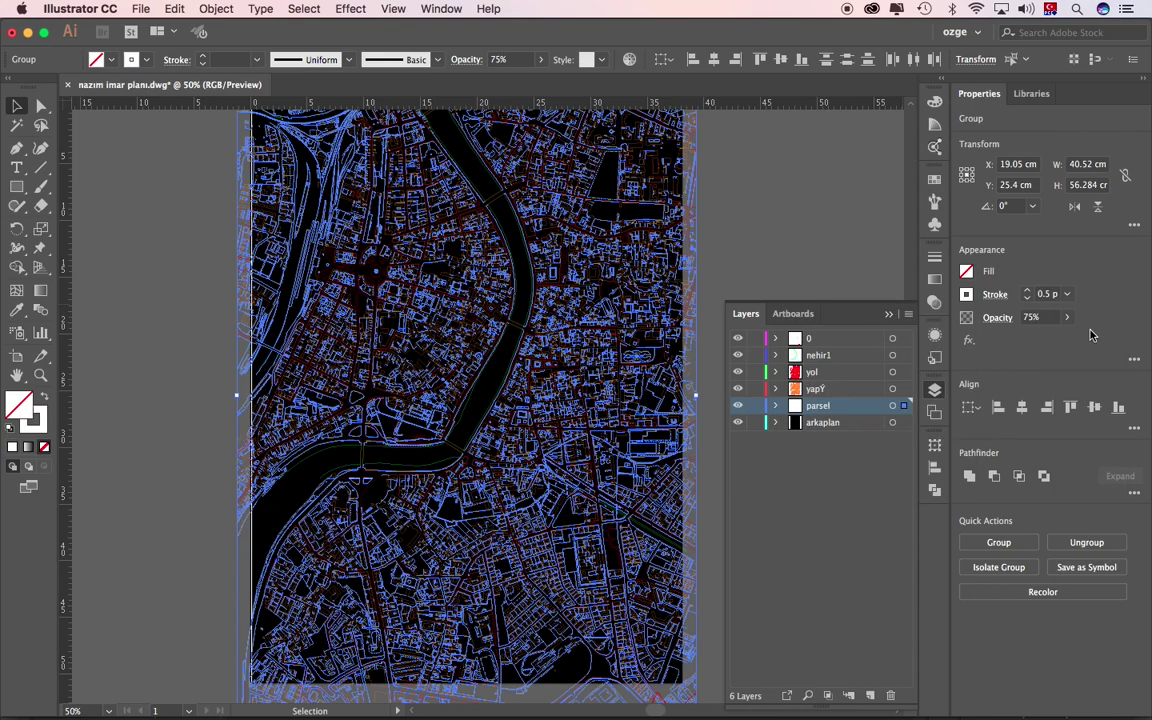
pyautogui.click(800, 246)
# Give the yol layer's road lines a white 0.25 pt stroke
pyautogui.click(905, 372)
pyautogui.click(966, 294)
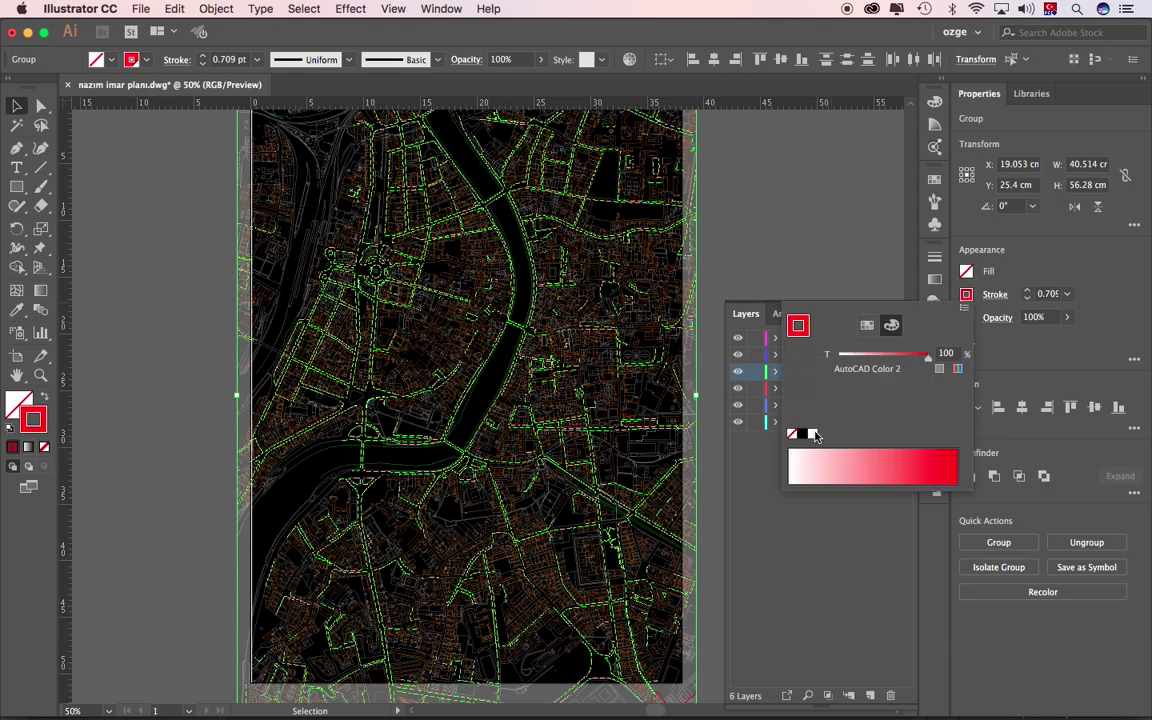
pyautogui.click(792, 432)
pyautogui.click(1068, 294)
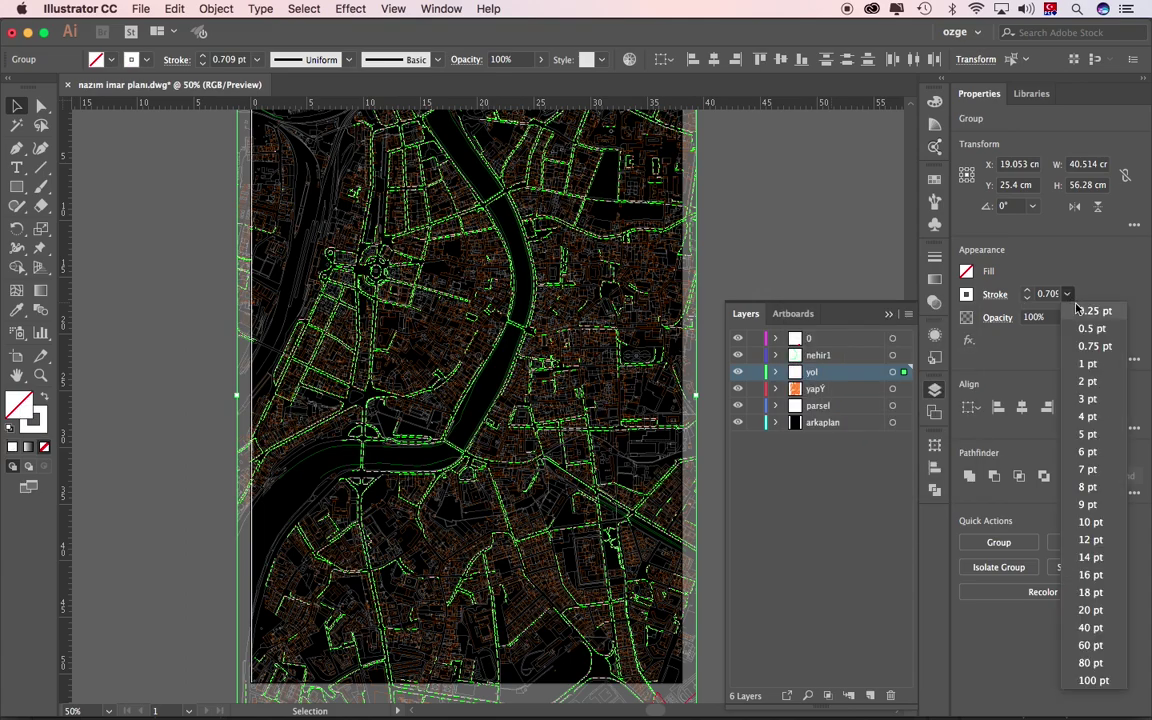
pyautogui.click(1080, 311)
pyautogui.click(852, 279)
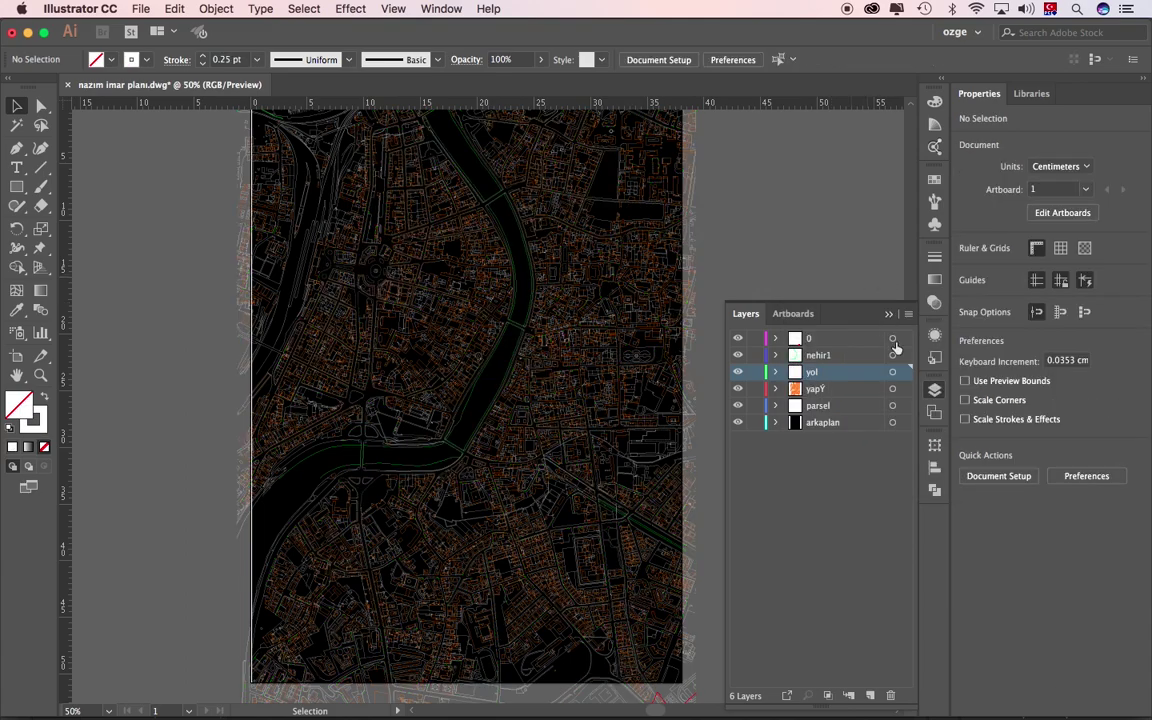
# Give the nehir1 river outline a 0.5 pt stroke and hide layer 0
pyautogui.click(892, 355)
pyautogui.click(966, 294)
pyautogui.click(1068, 296)
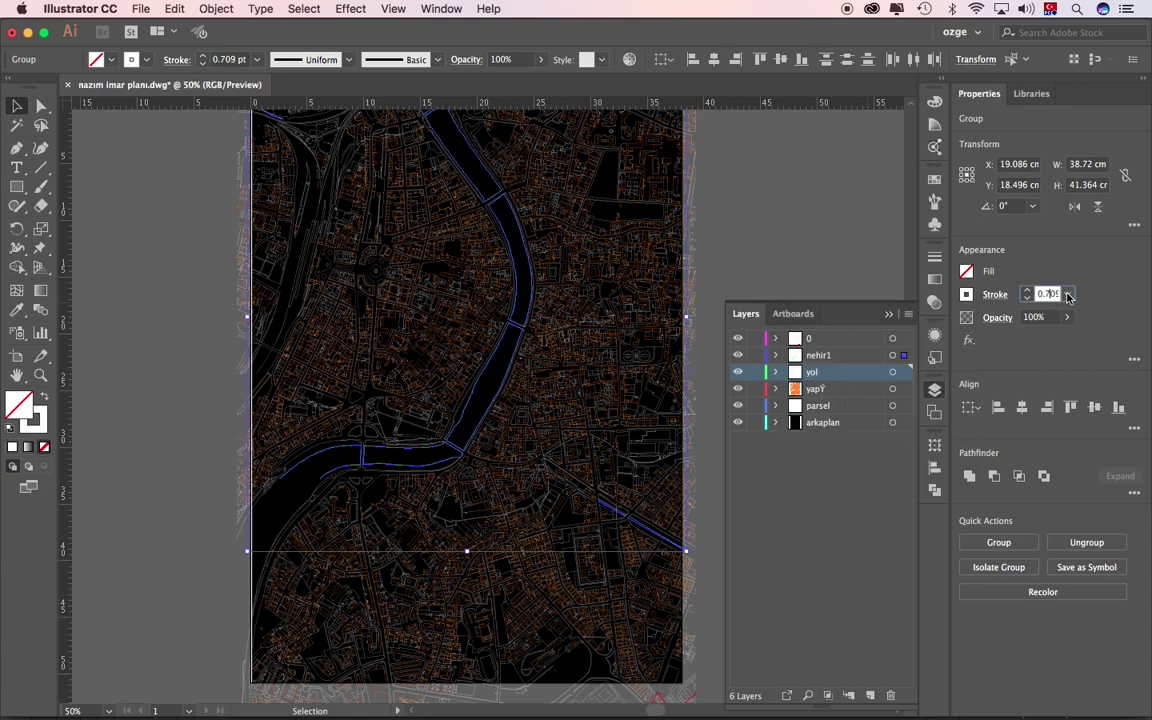
pyautogui.click(1080, 334)
pyautogui.write('75')
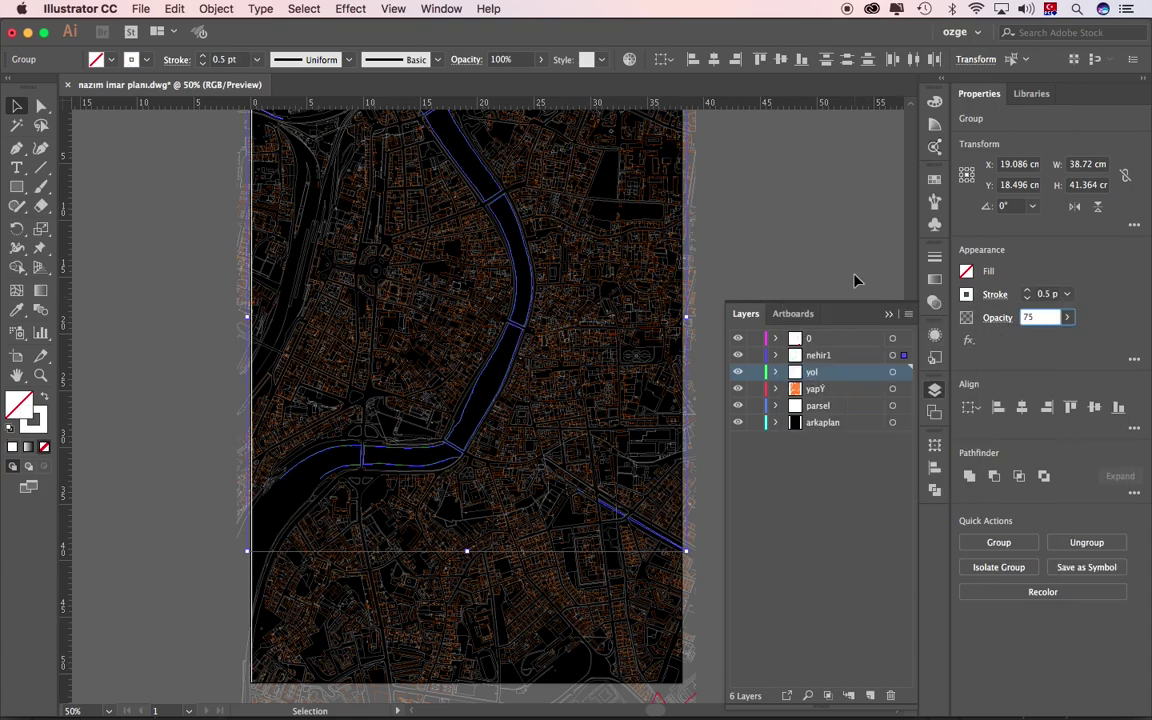
pyautogui.click(855, 280)
pyautogui.click(738, 338)
pyautogui.doubleClick(818, 388)
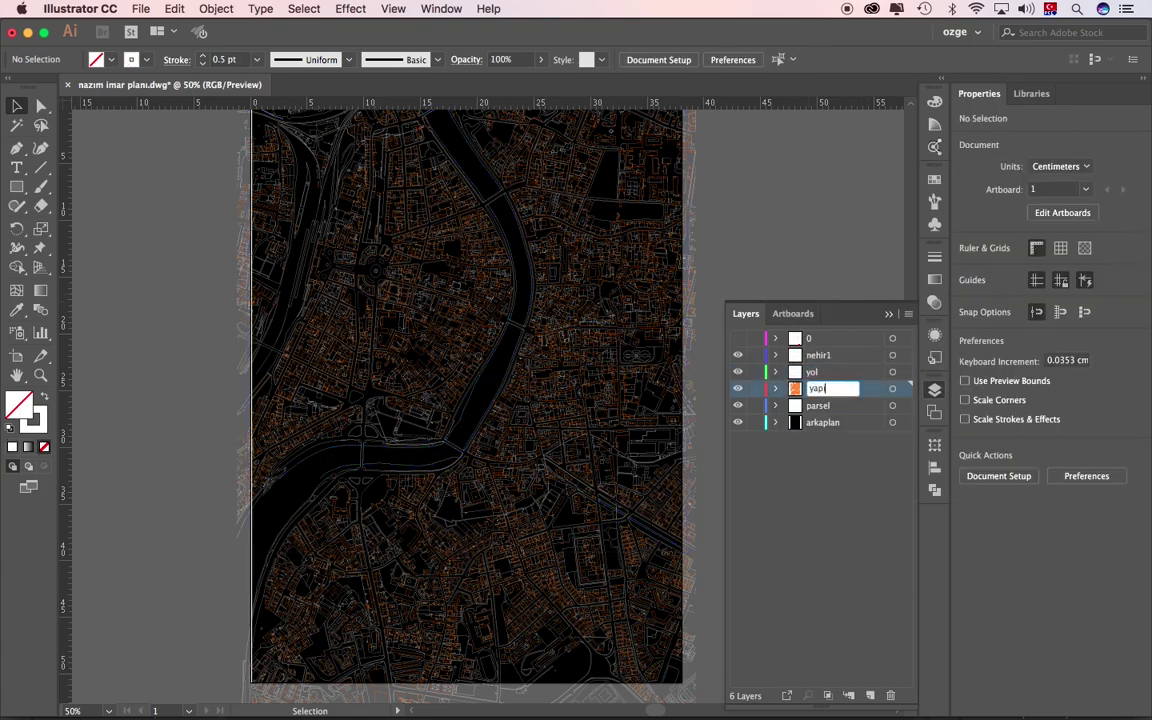
# Fill the yapı buildings with white and give them black 0.5 pt outlines
pyautogui.click(903, 390)
pyautogui.click(966, 294)
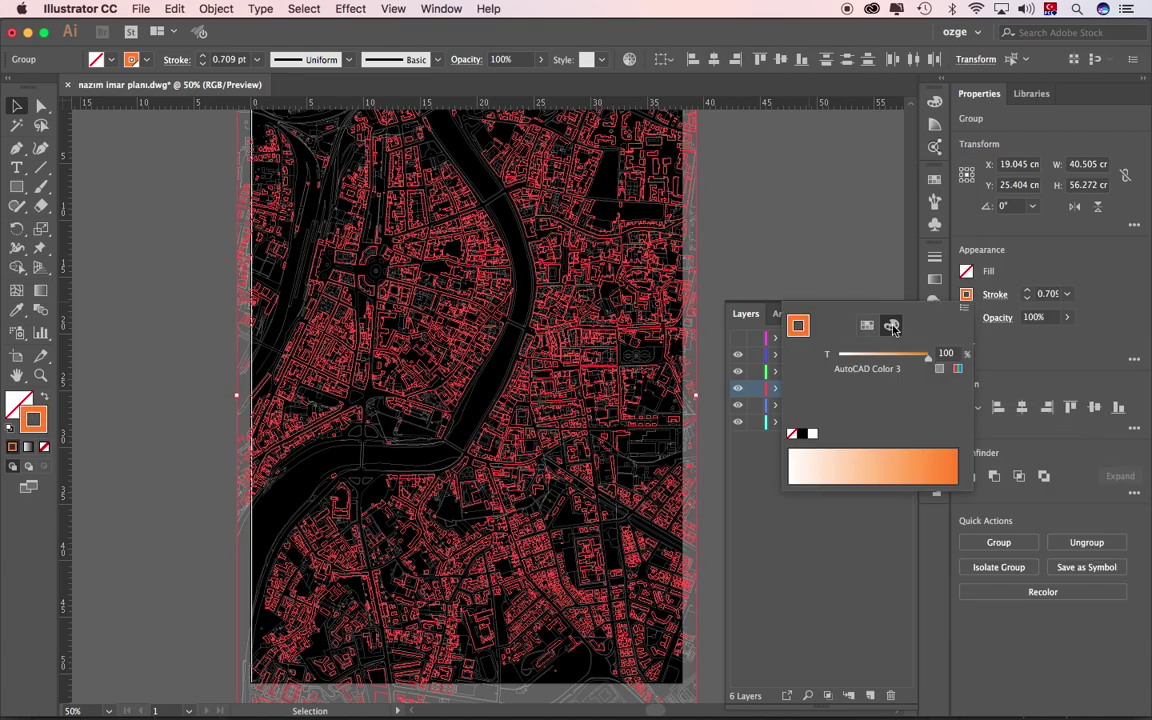
pyautogui.click(966, 271)
pyautogui.click(812, 410)
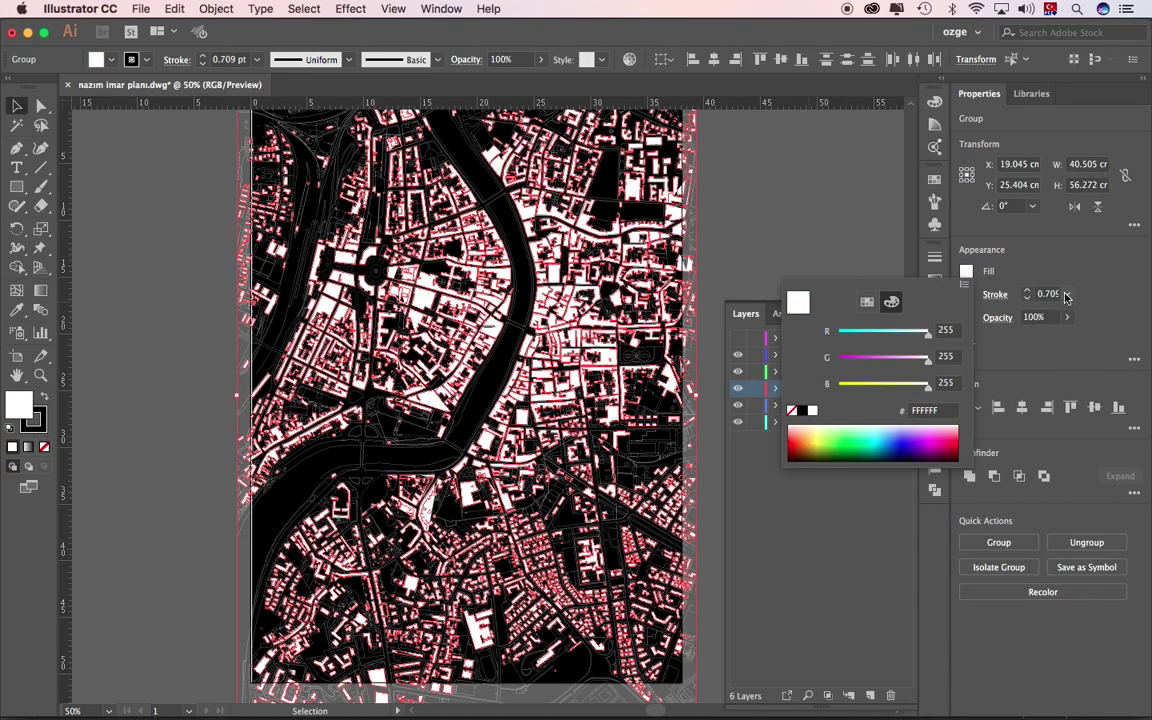
pyautogui.click(1066, 296)
pyautogui.click(1087, 335)
pyautogui.click(820, 260)
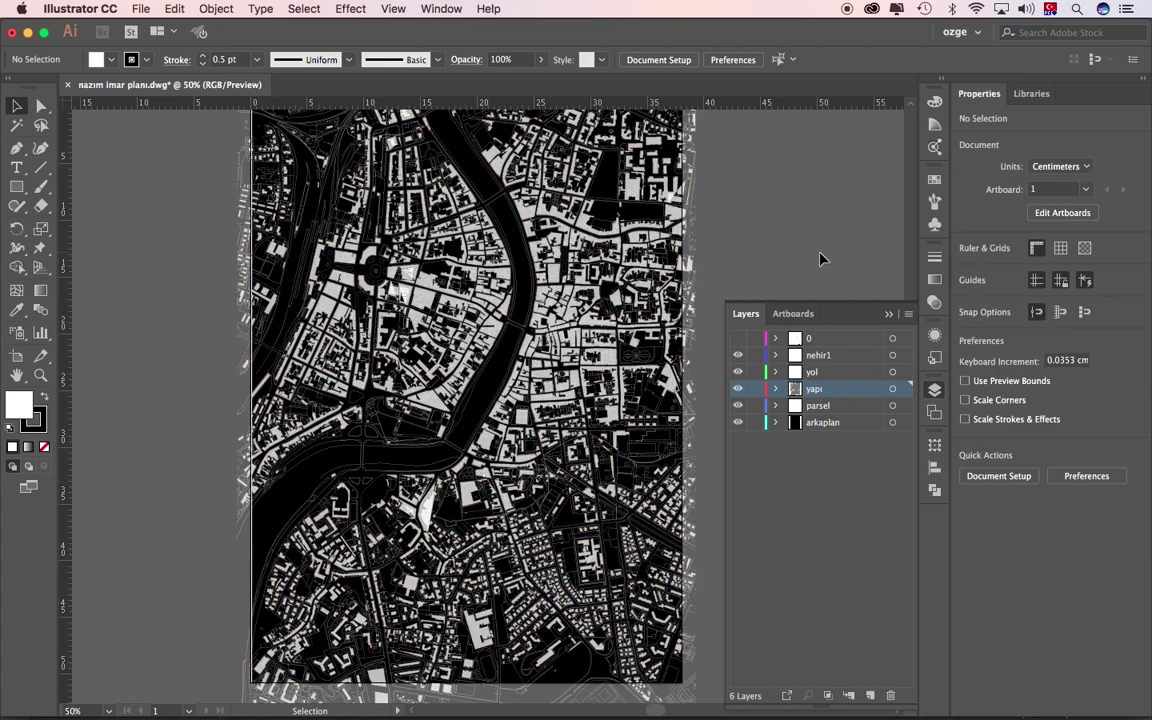
# Save the map as kentsel plan.ai
pyautogui.click(141, 9)
pyautogui.click(153, 128)
pyautogui.write('kentsel plan.ai')
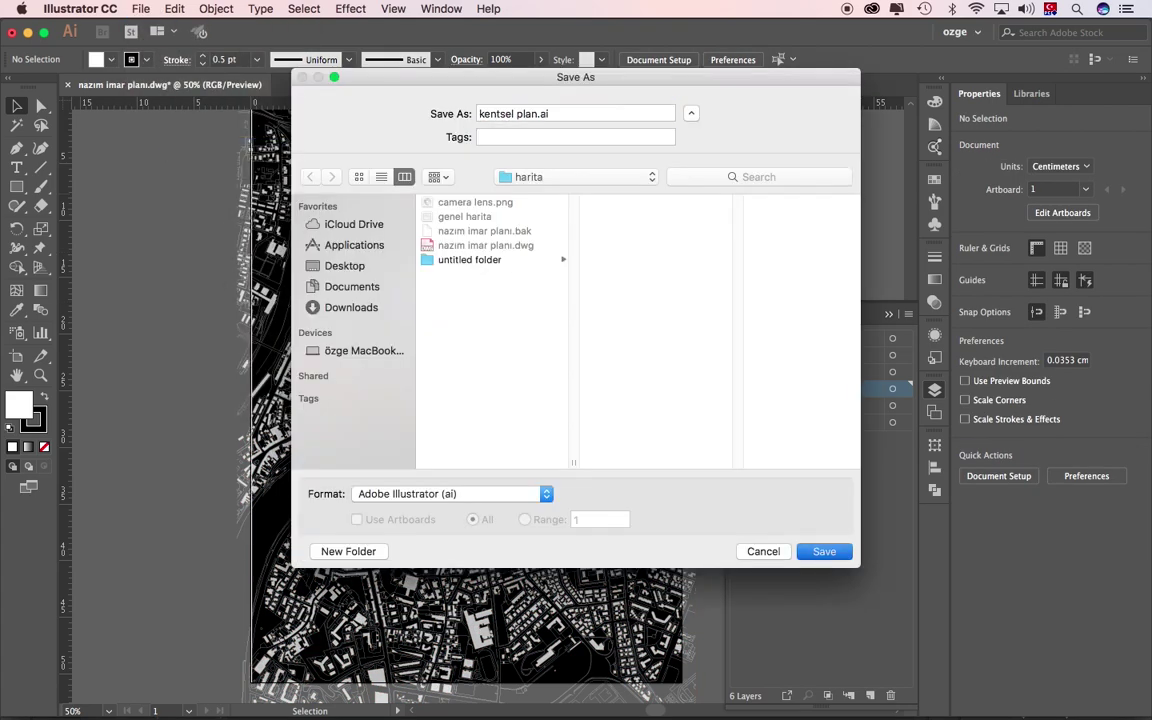
pyautogui.press('Return')
pyautogui.click(758, 597)
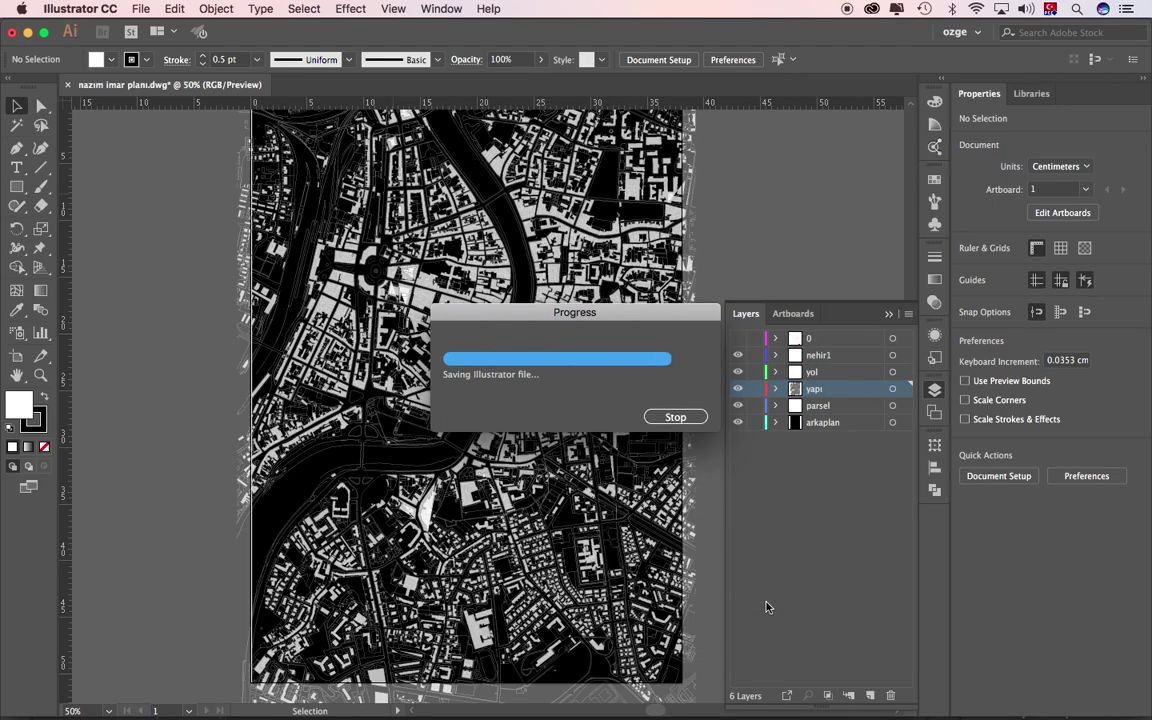
# Switch to Photoshop and start a new document
pyautogui.click(600, 695)
pyautogui.click(145, 9)
pyautogui.click(162, 29)
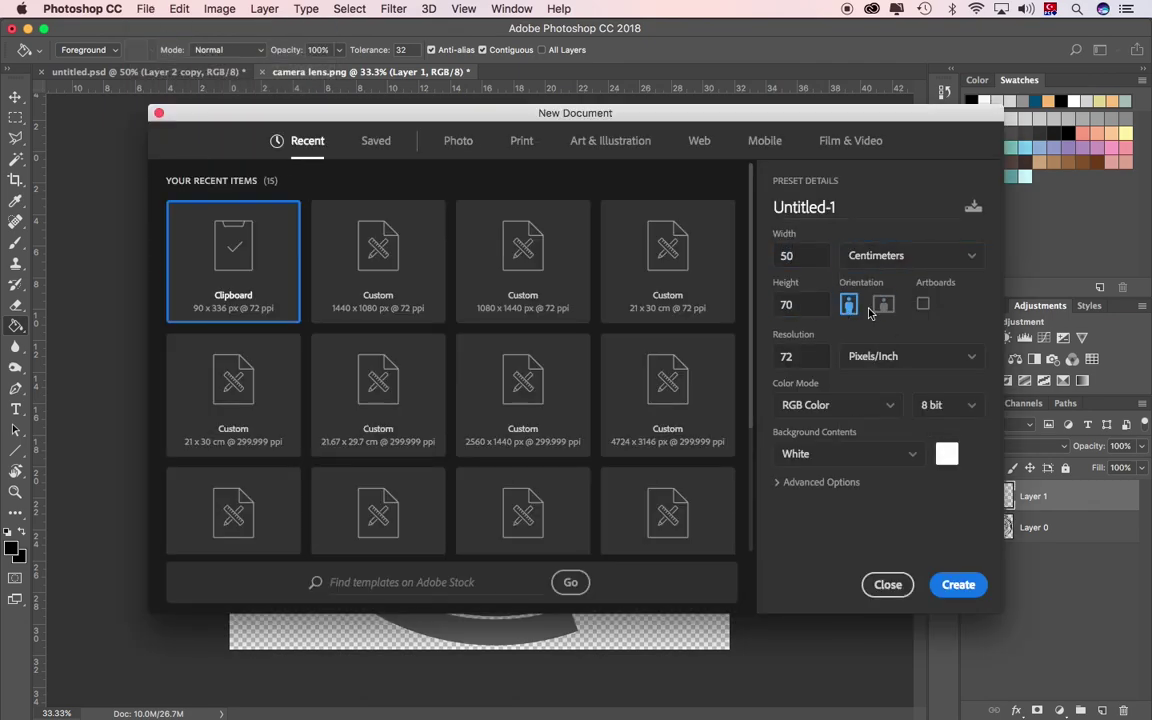
# Create the new 50 × 70 cm document with a black background
pyautogui.click(905, 454)
pyautogui.click(852, 508)
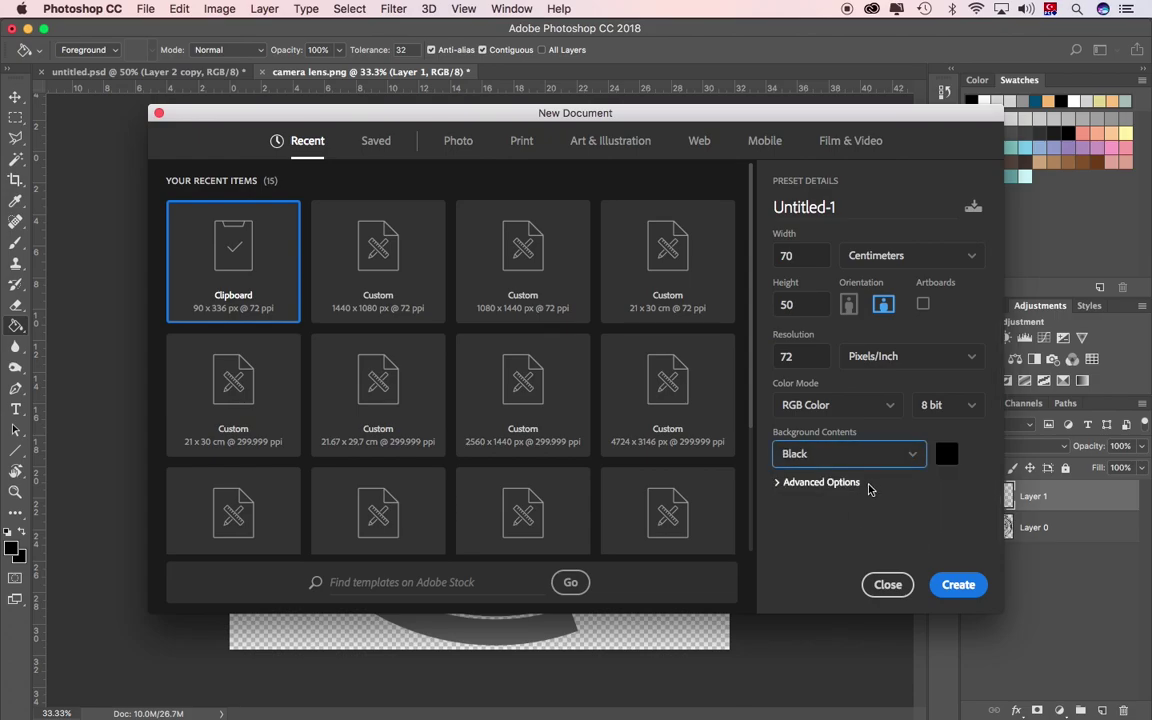
pyautogui.click(956, 584)
# Place kentsel plan.ai embedded, cropped to Media Box, and shift it left
pyautogui.click(146, 9)
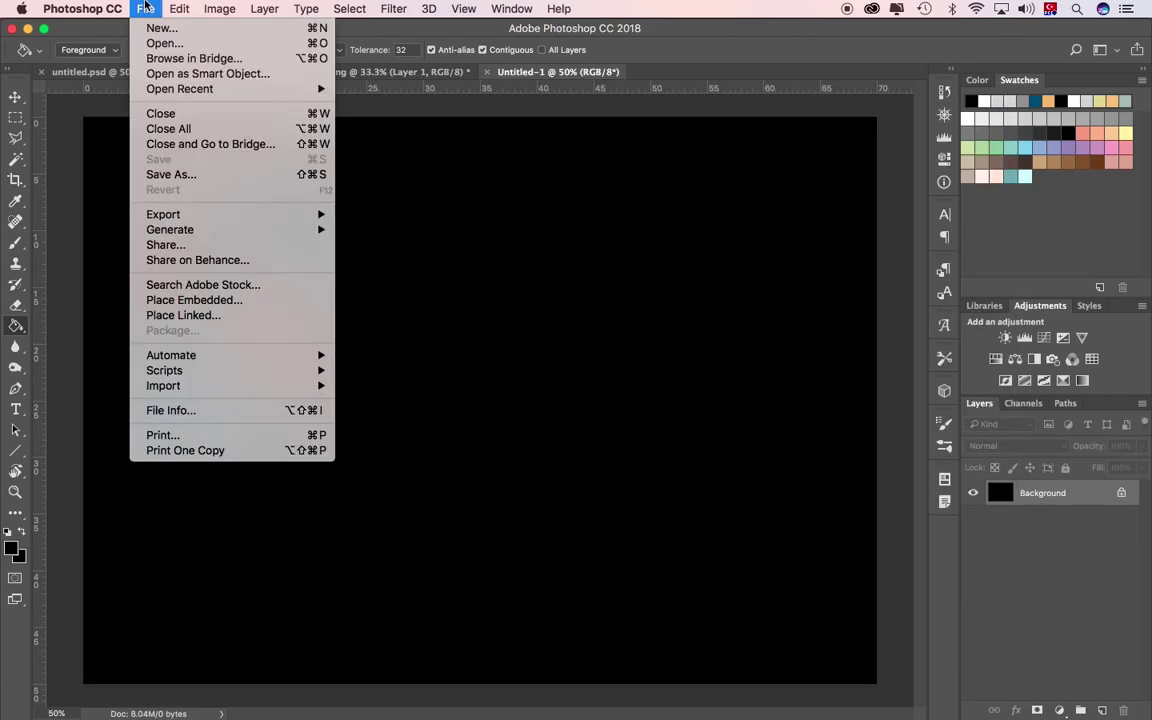
pyautogui.click(180, 300)
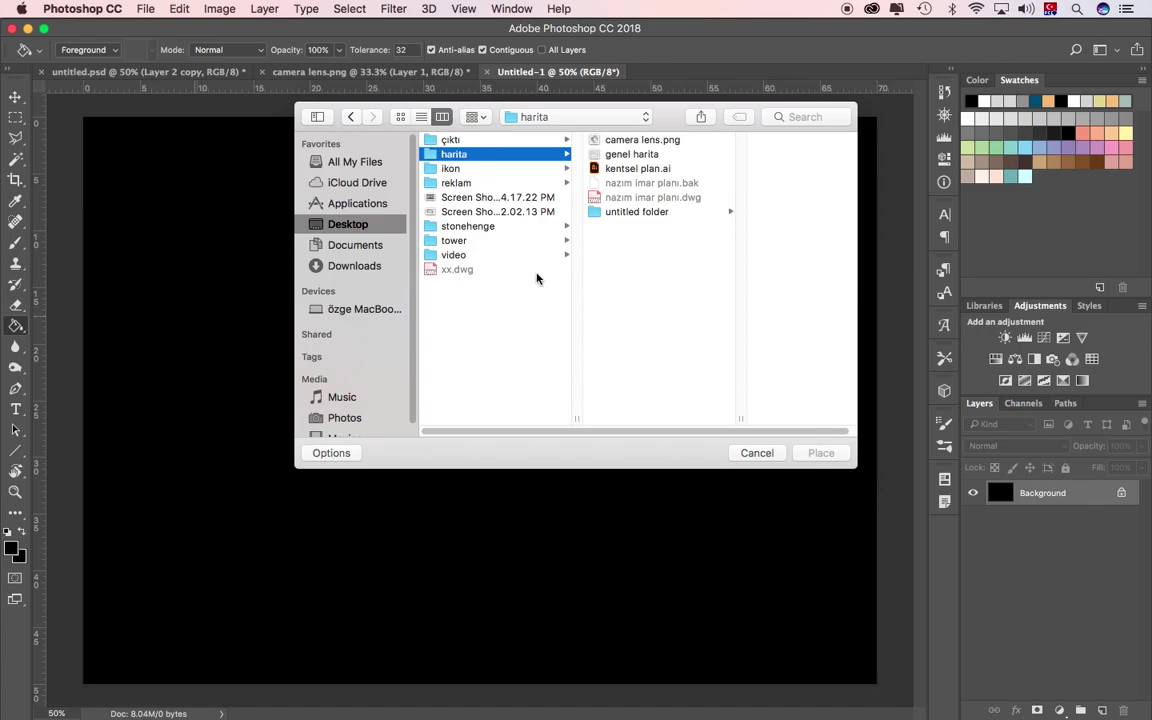
pyautogui.click(637, 168)
pyautogui.click(821, 453)
pyautogui.click(748, 219)
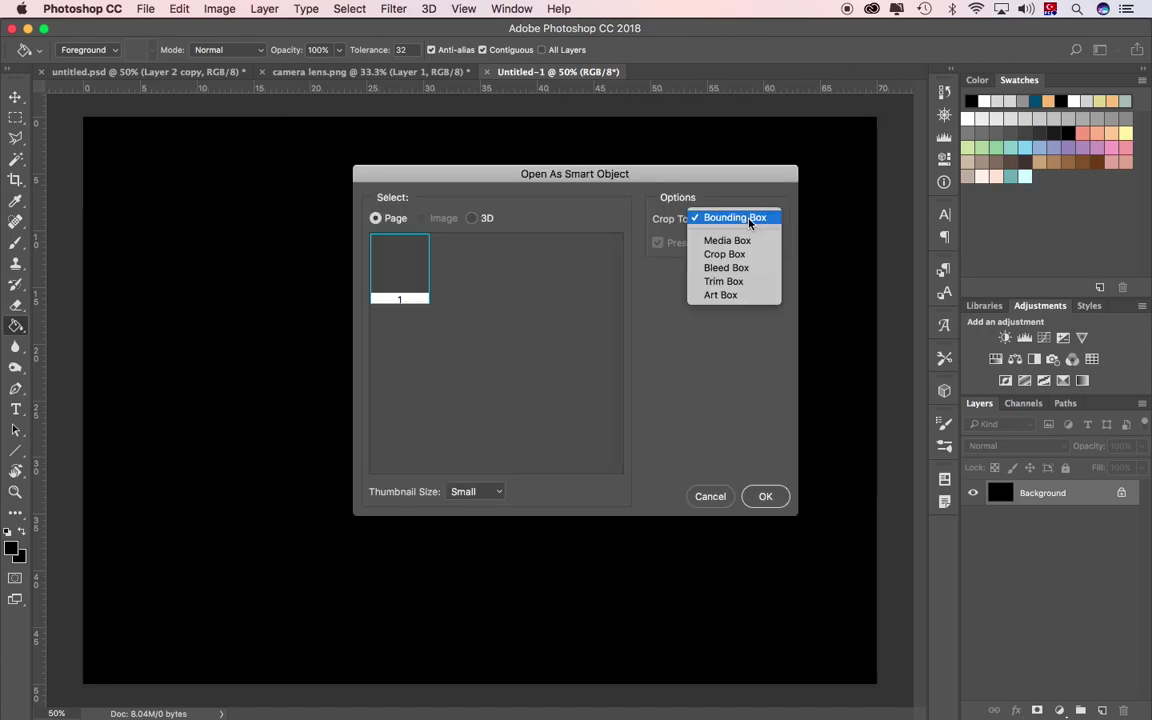
pyautogui.click(744, 240)
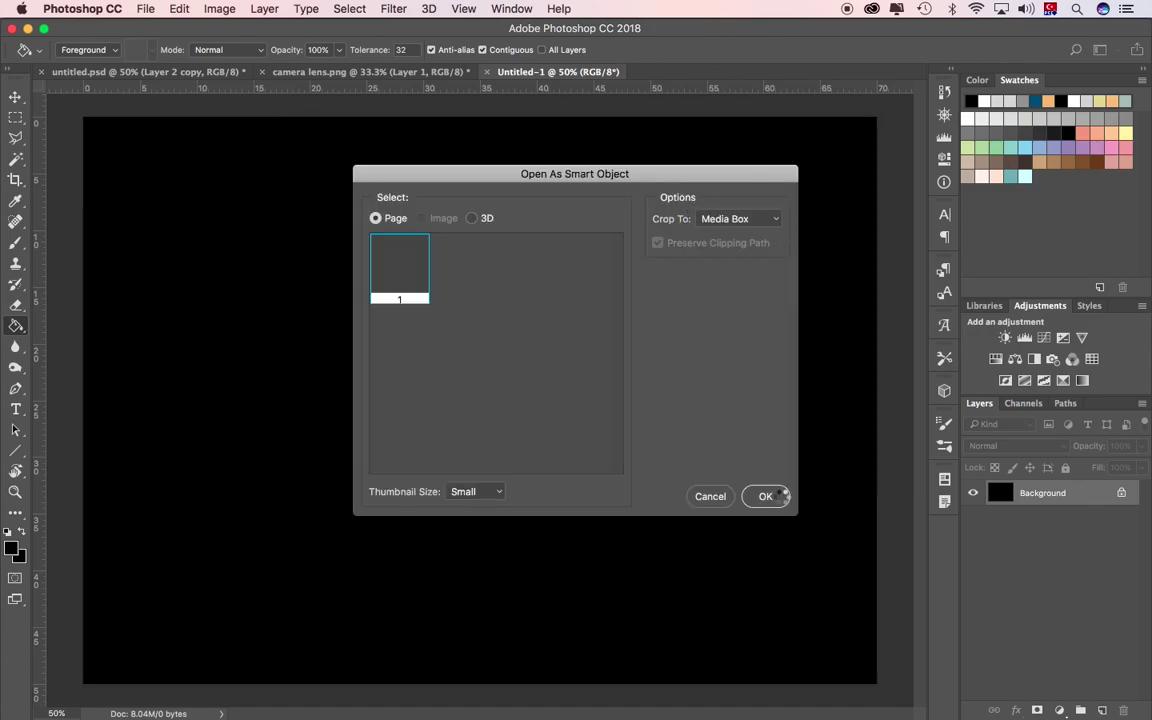
pyautogui.click(785, 496)
pyautogui.press('Return')
pyautogui.moveTo(369, 242); pyautogui.dragTo(190, 255)
# Search Adobe Color themes for 'sarı' and copy an orange hex code
pyautogui.click(319, 700)
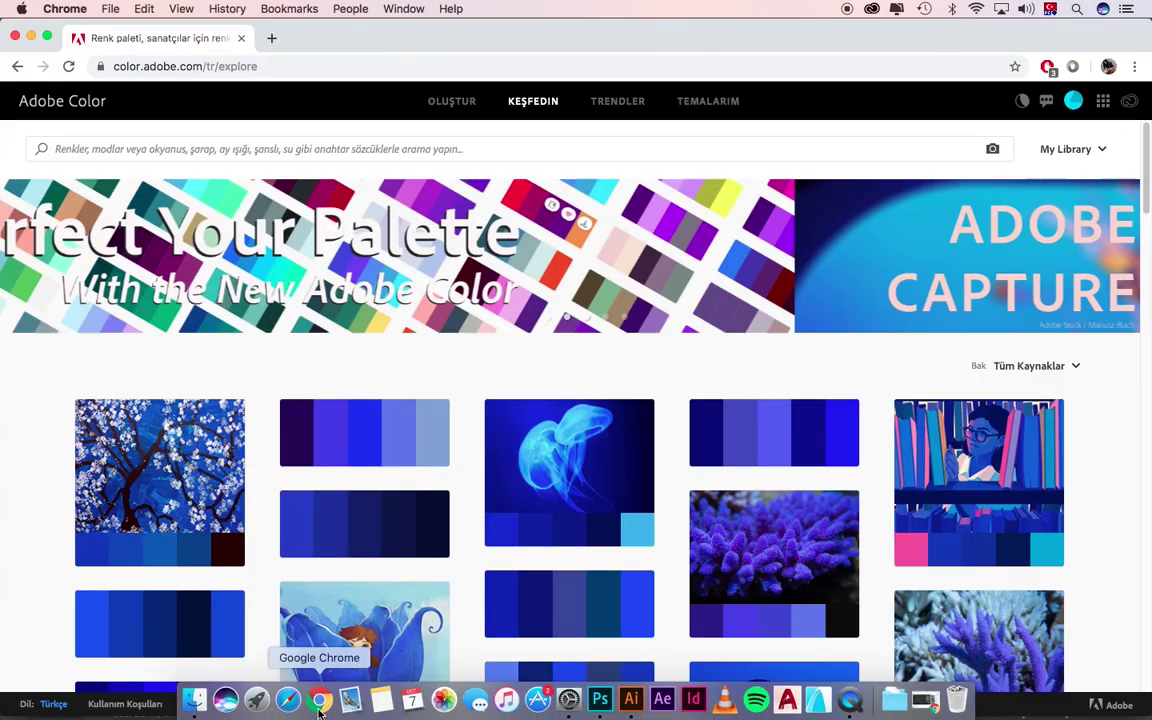
pyautogui.click(514, 150)
pyautogui.write('sarı')
pyautogui.press('Return')
pyautogui.click(1035, 212)
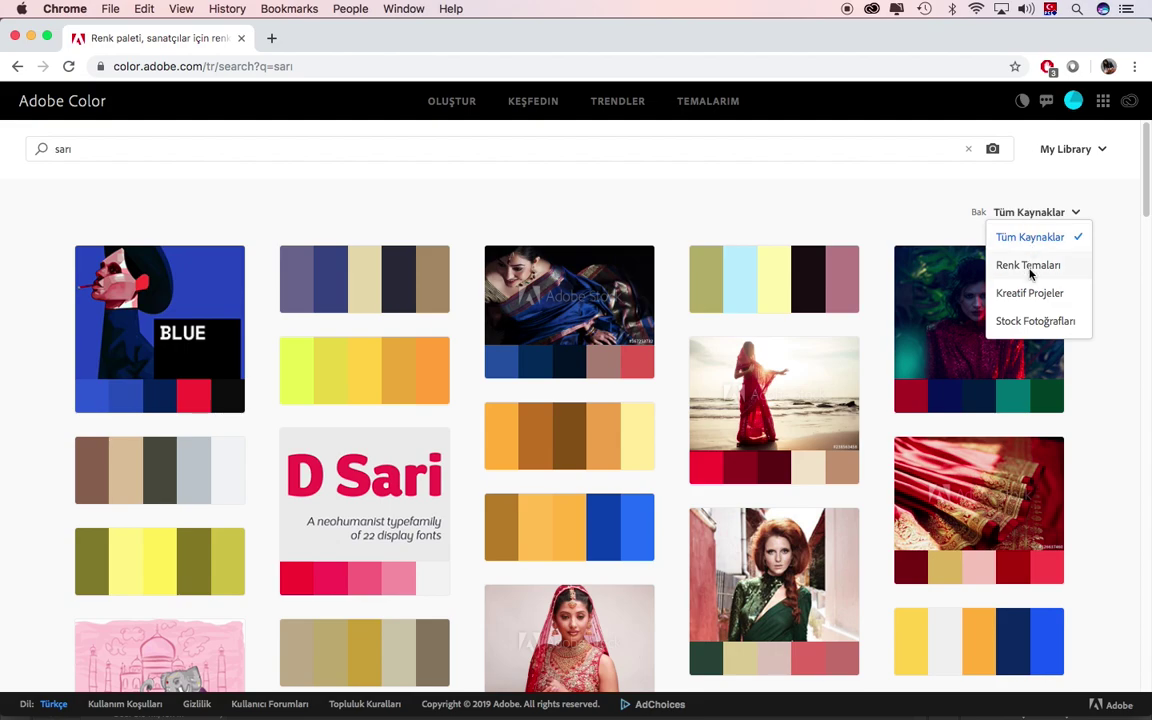
pyautogui.click(1030, 268)
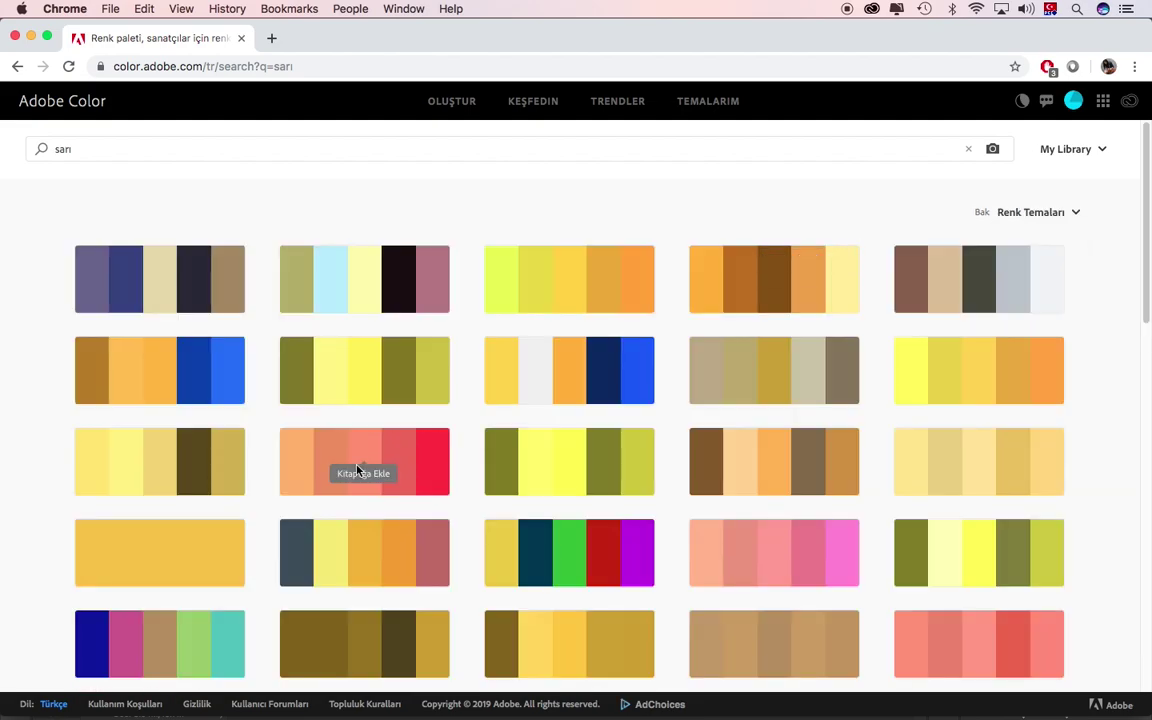
pyautogui.click(325, 462)
pyautogui.click(219, 401)
# On a new layer, fill the river with the copied orange colour
pyautogui.click(590, 692)
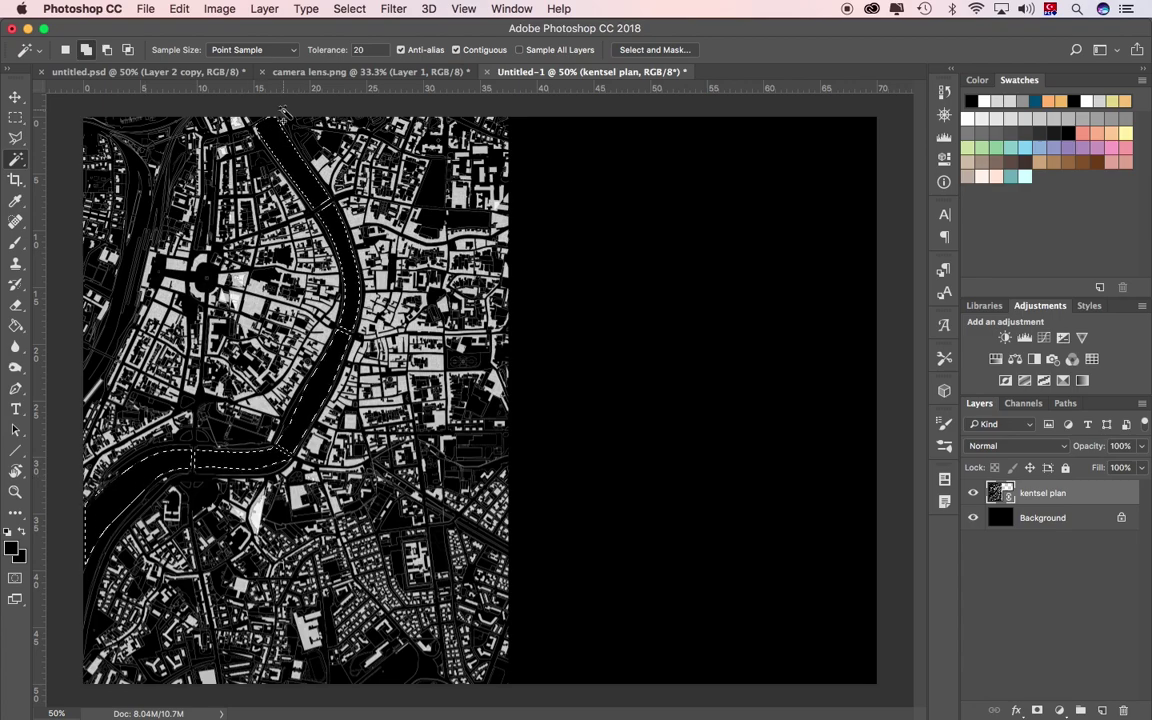
pyautogui.keyDown('super'); pyautogui.click(258, 108); pyautogui.keyUp('super')
pyautogui.click(1090, 708)
pyautogui.click(12, 547)
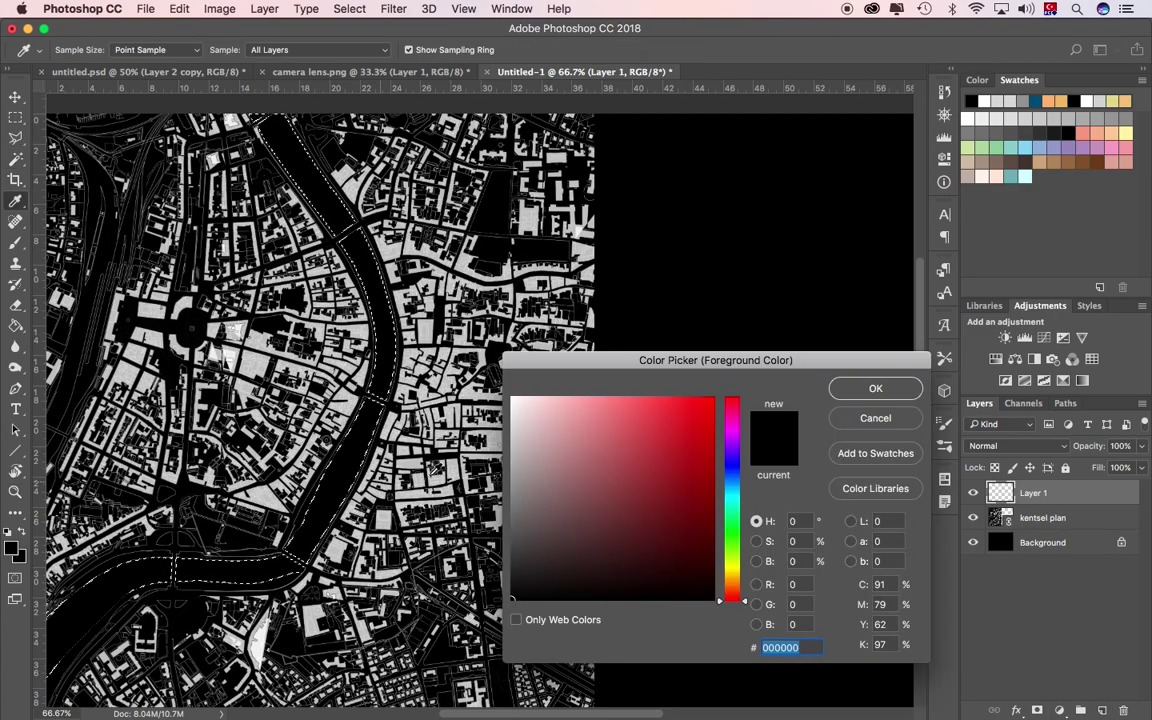
pyautogui.rightClick(800, 645)
pyautogui.click(838, 549)
pyautogui.click(874, 388)
pyautogui.press('g')
pyautogui.click(388, 333)
pyautogui.press('super+d')
# Zoom out and add a Hue/Saturation adjustment layer
pyautogui.press('z')
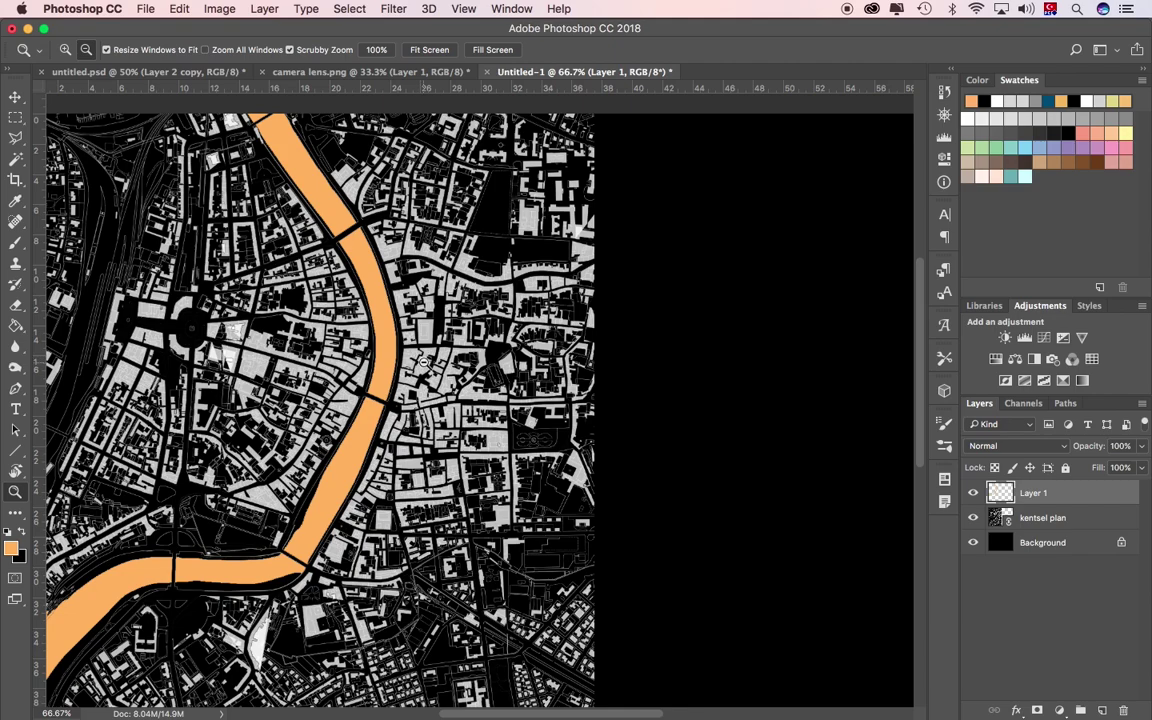
pyautogui.keyDown('alt'); pyautogui.click(388, 333); pyautogui.keyUp('alt')
pyautogui.click(1064, 710)
pyautogui.click(1070, 533)
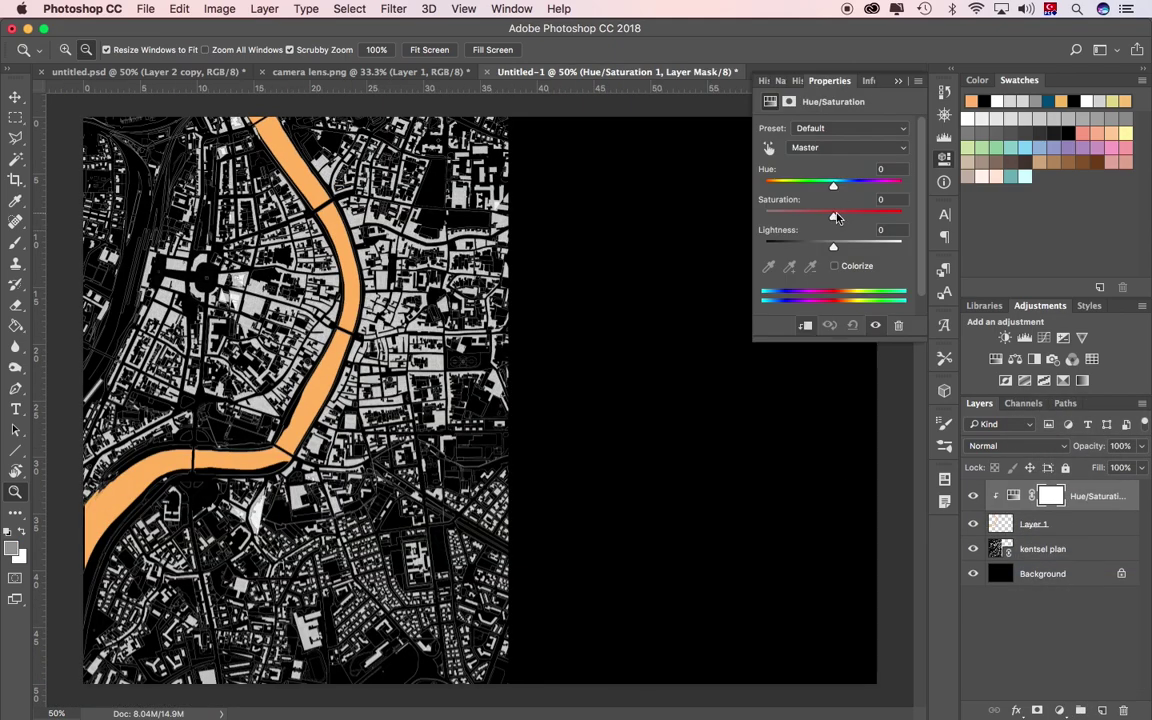
# Add a Brightness/Contrast adjustment with brightness 17
pyautogui.click(1060, 710)
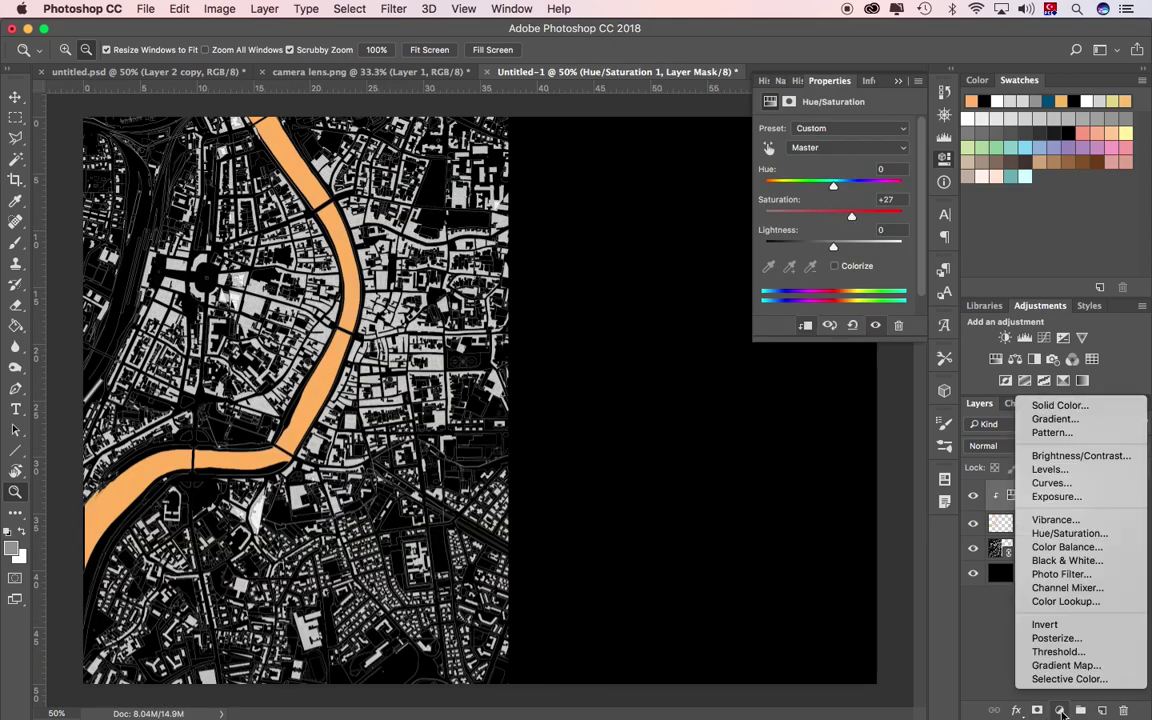
pyautogui.click(1055, 458)
pyautogui.moveTo(836, 172); pyautogui.dragTo(841, 174)
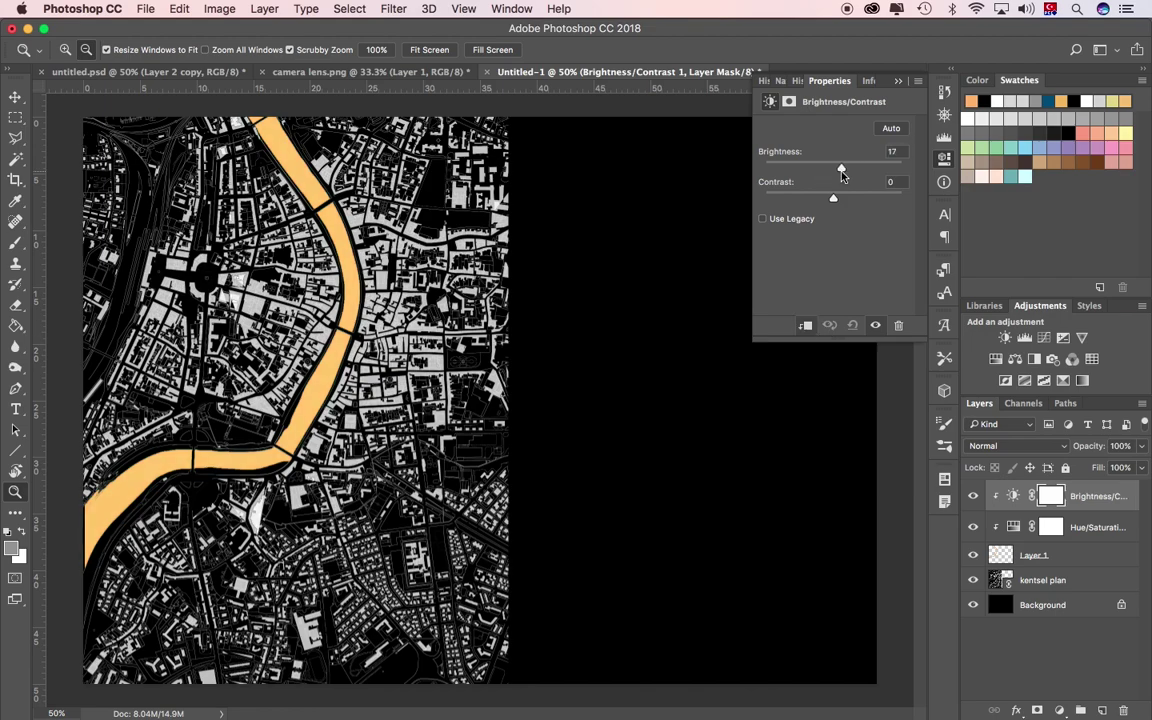
pyautogui.keyDown('shift'); pyautogui.click(1033, 555); pyautogui.keyUp('shift')
# Group the river layers, colour-code the group yellow, and name it nehir
pyautogui.press('super+g')
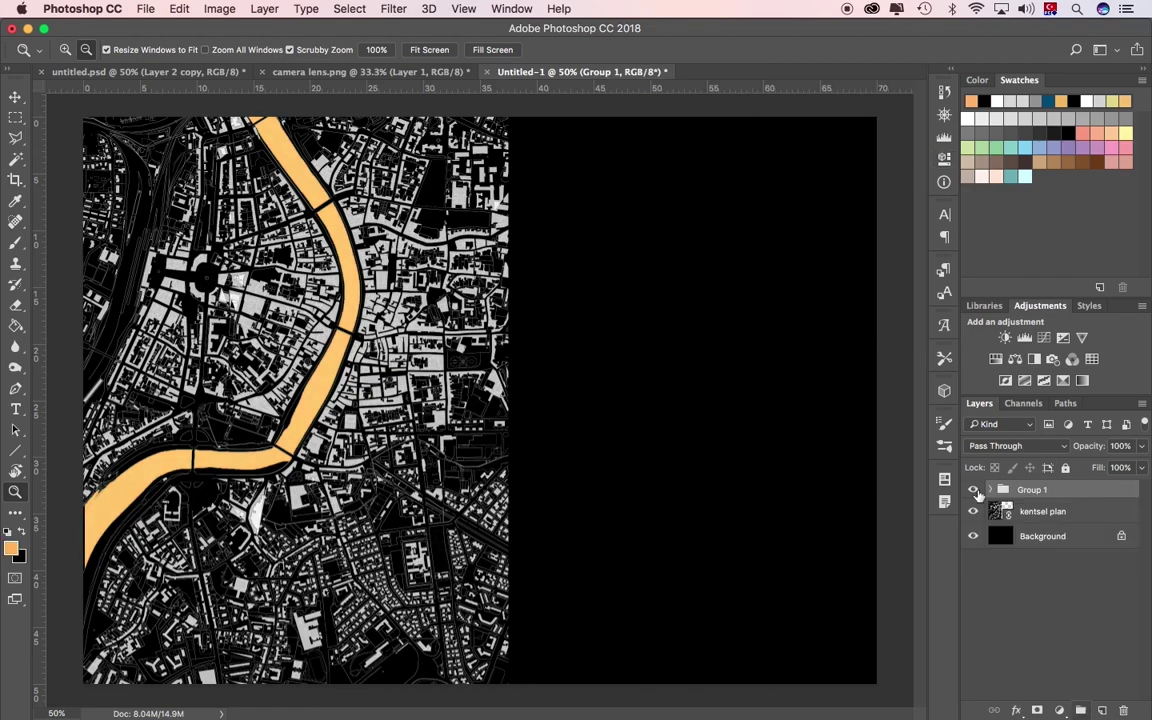
pyautogui.rightClick(1030, 489)
pyautogui.click(900, 637)
pyautogui.doubleClick(1027, 489)
pyautogui.write('nehir')
pyautogui.press('Return')
# Add a new clipped layer above the Brightness/Contrast layer inside nehir
pyautogui.click(991, 489)
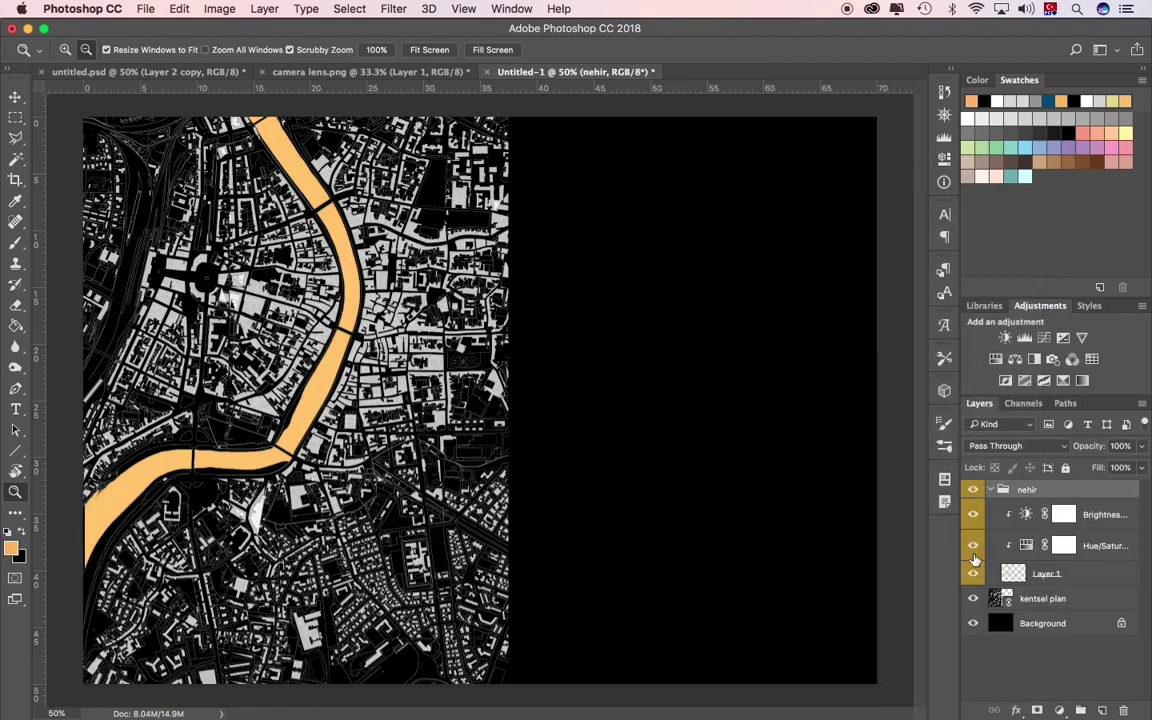
pyautogui.click(1090, 514)
pyautogui.click(1102, 712)
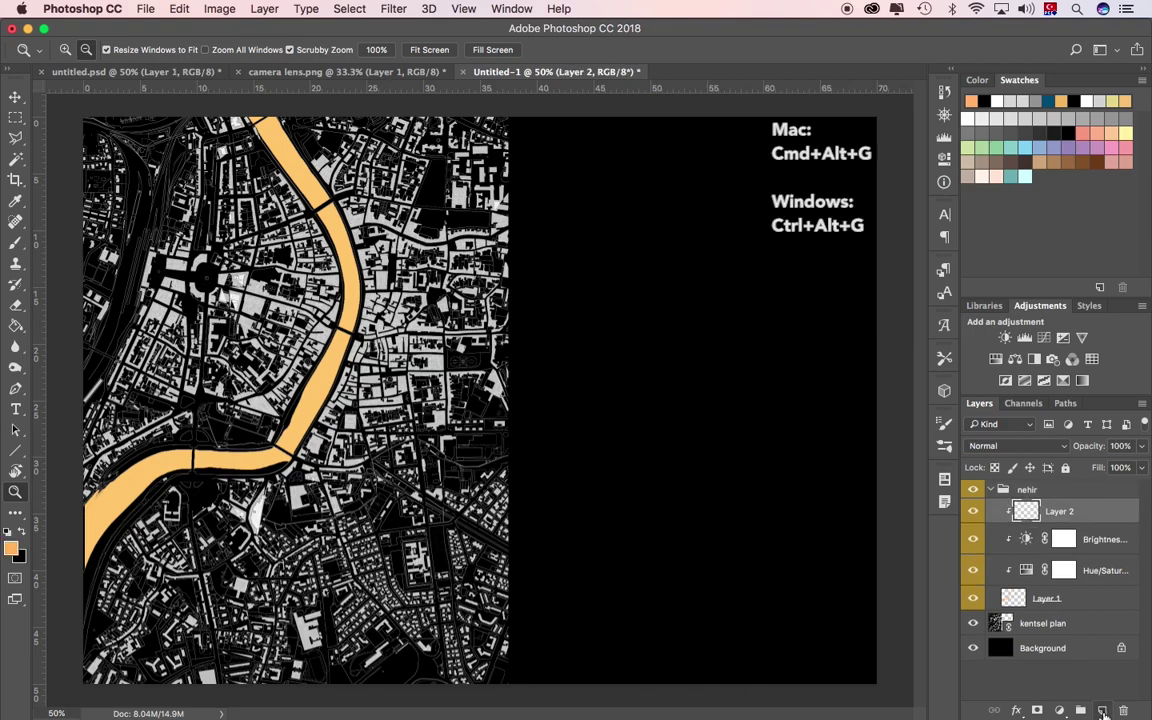
# Select a grungy watercolour texture brush at 71% opacity and size 272
pyautogui.press('b')
pyautogui.click(83, 49)
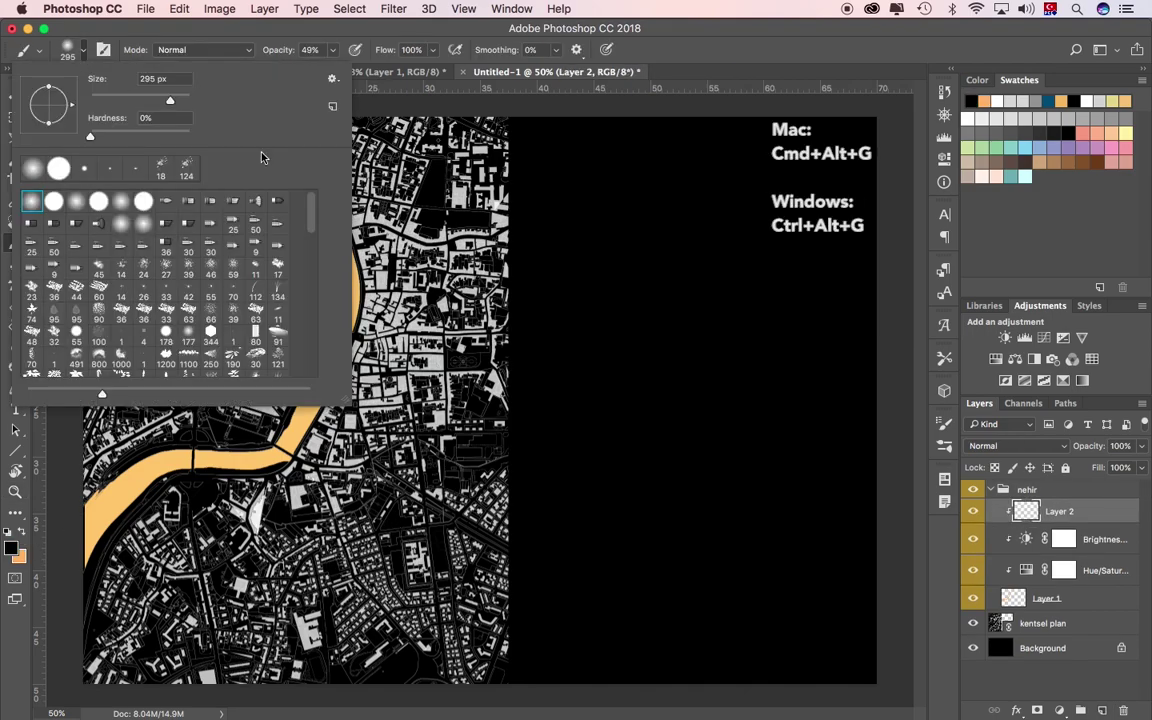
pyautogui.scroll(-10, 200, 300)
pyautogui.click(30, 322)
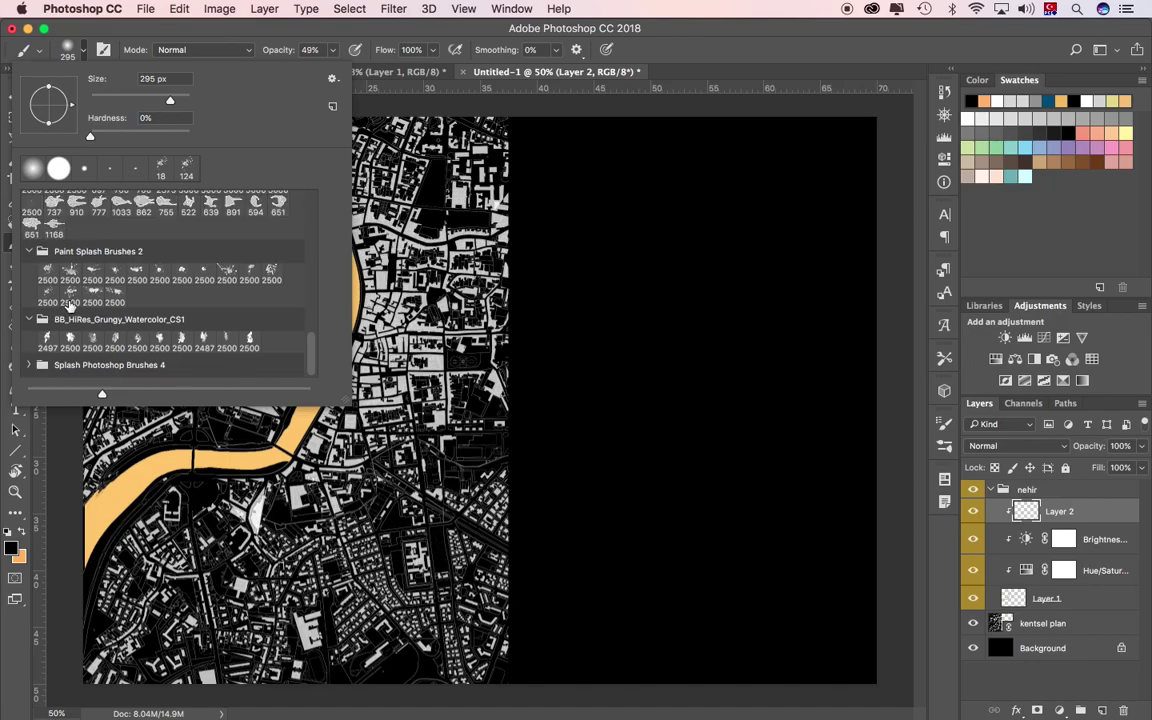
pyautogui.press('Return')
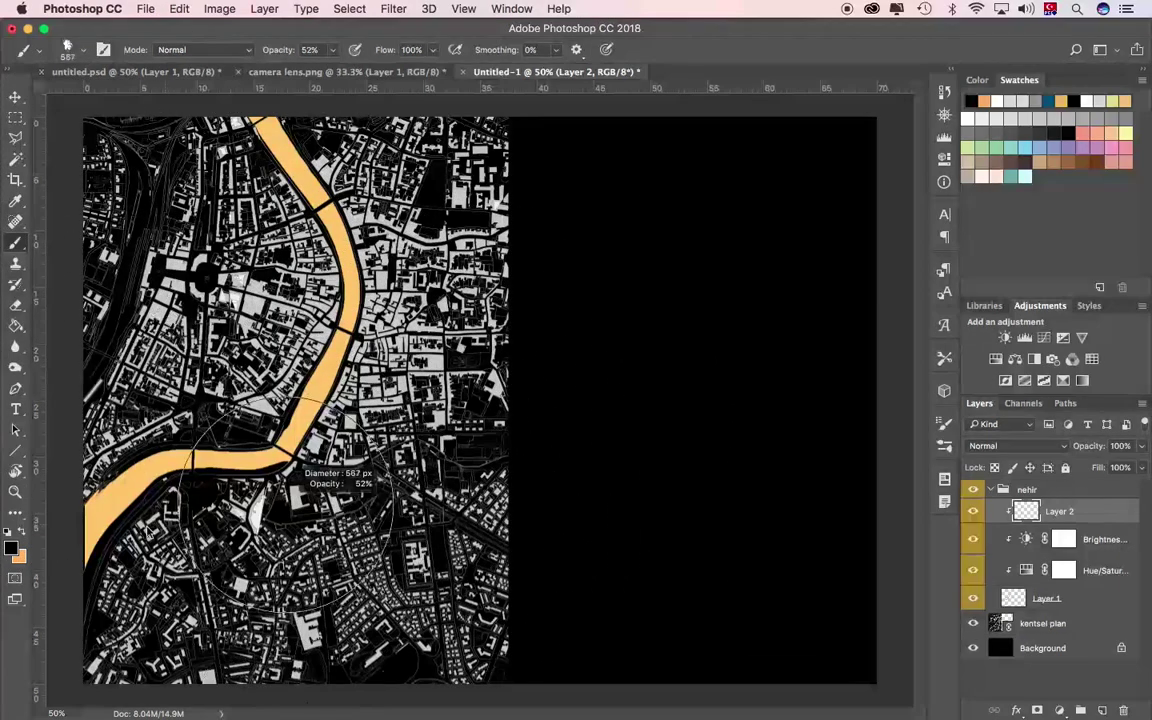
pyautogui.press('0')
pyautogui.click(83, 49)
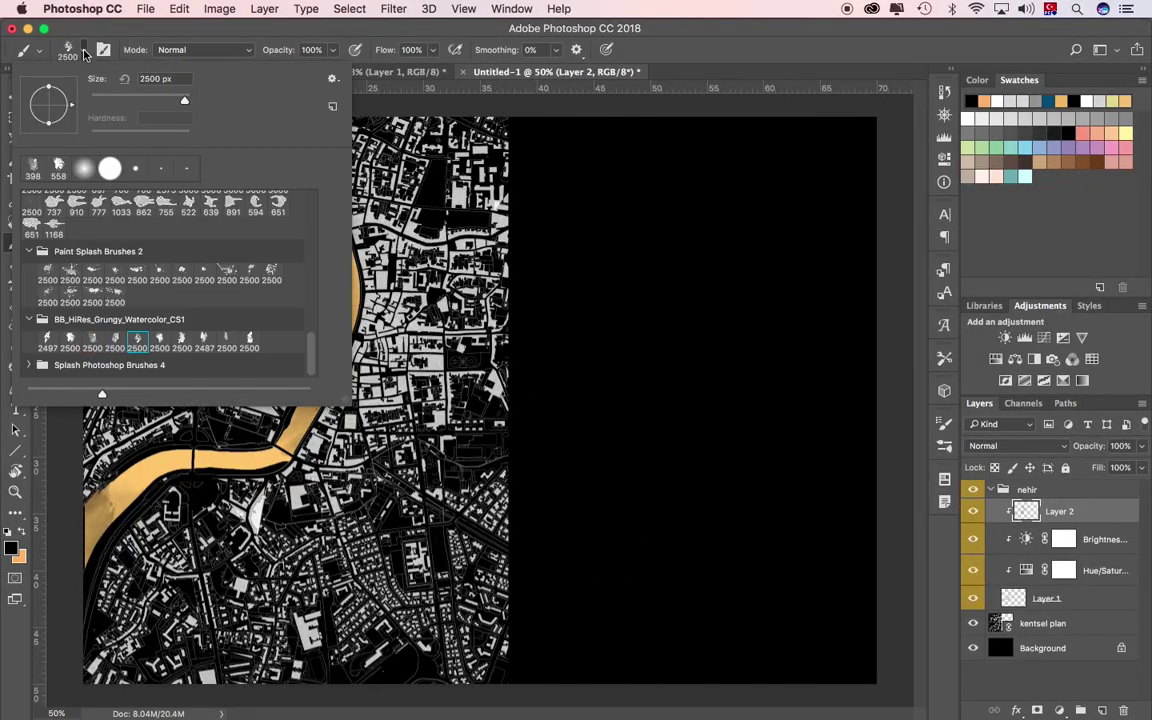
pyautogui.doubleClick(134, 330)
pyautogui.press('7')
pyautogui.press('1')
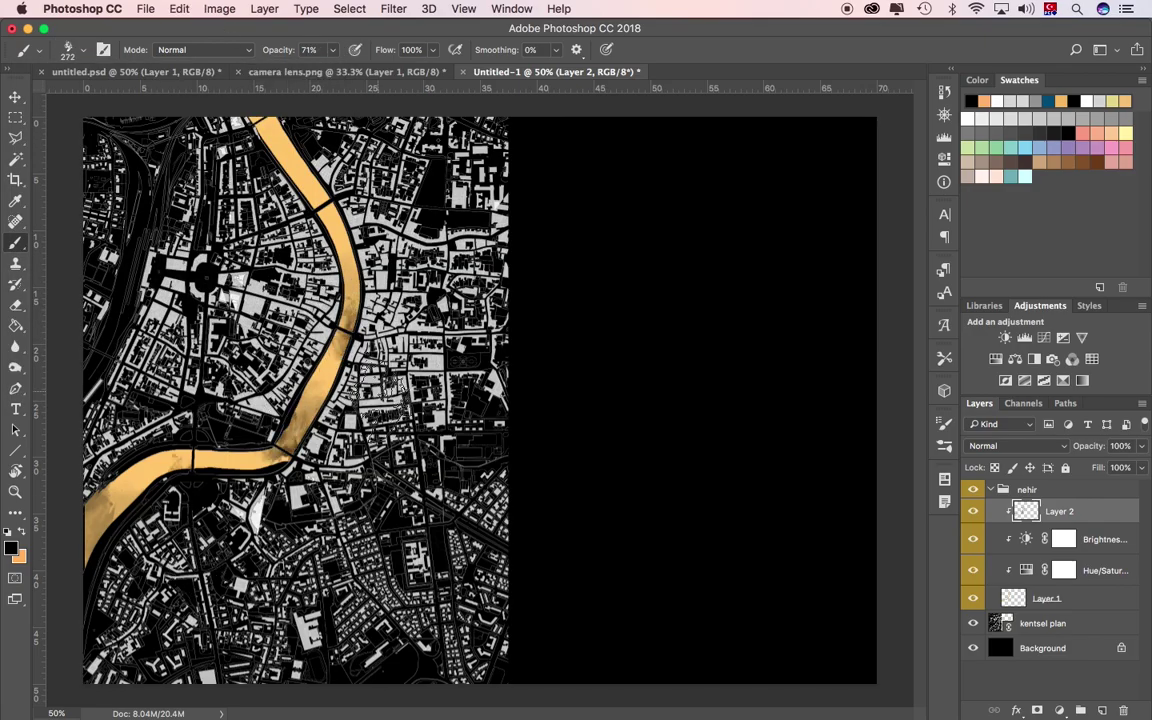
# Zoom to 100% on the river and paint dark texture over its upper stretch
pyautogui.press('z')
pyautogui.click(463, 8)
pyautogui.click(470, 200)
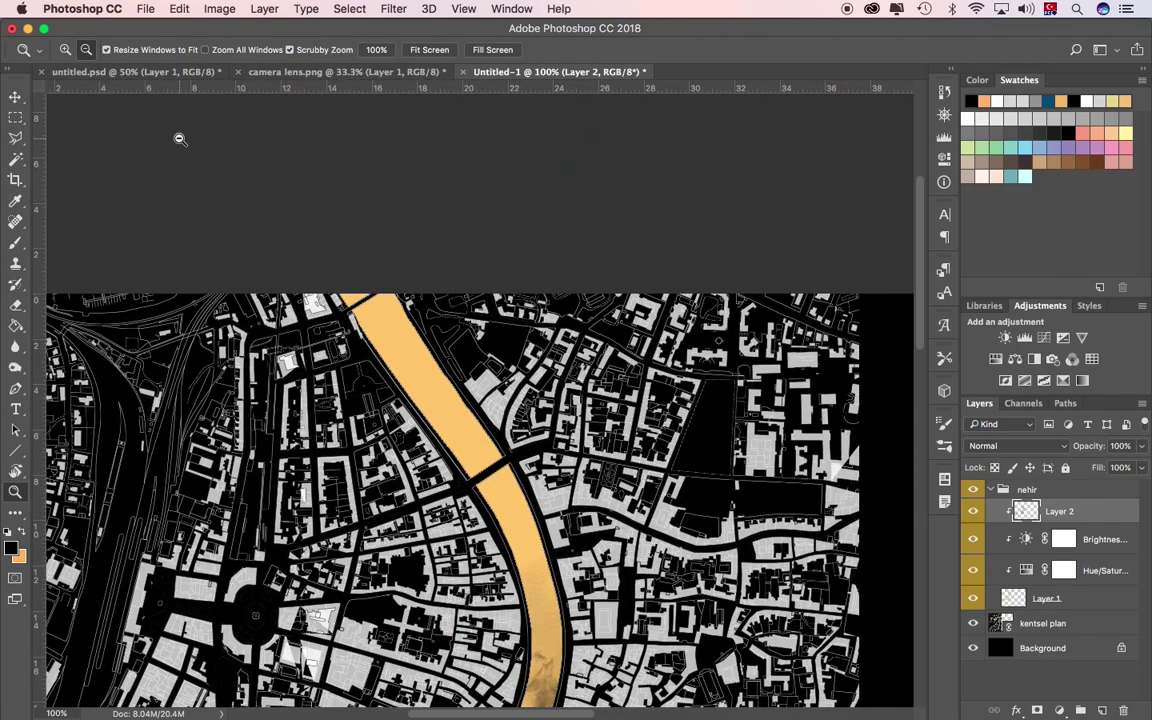
pyautogui.press('b')
pyautogui.moveTo(370, 310); pyautogui.dragTo(430, 400)
# Drop the brush to 17% opacity and 252 px and paint more texture along the river
pyautogui.click(83, 49)
pyautogui.press('Escape')
pyautogui.press('4')
pyautogui.press('7')
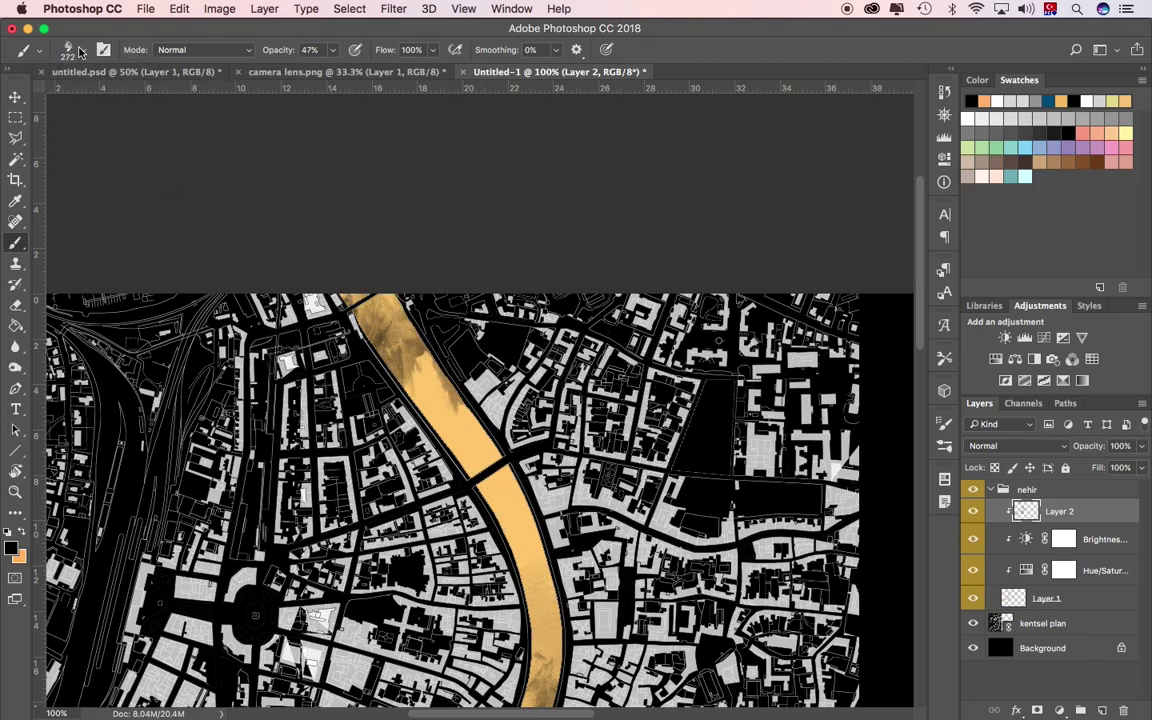
pyautogui.click(80, 49)
pyautogui.press('Escape')
pyautogui.press('1')
pyautogui.press('7')
pyautogui.moveTo(410, 385); pyautogui.dragTo(420, 460)
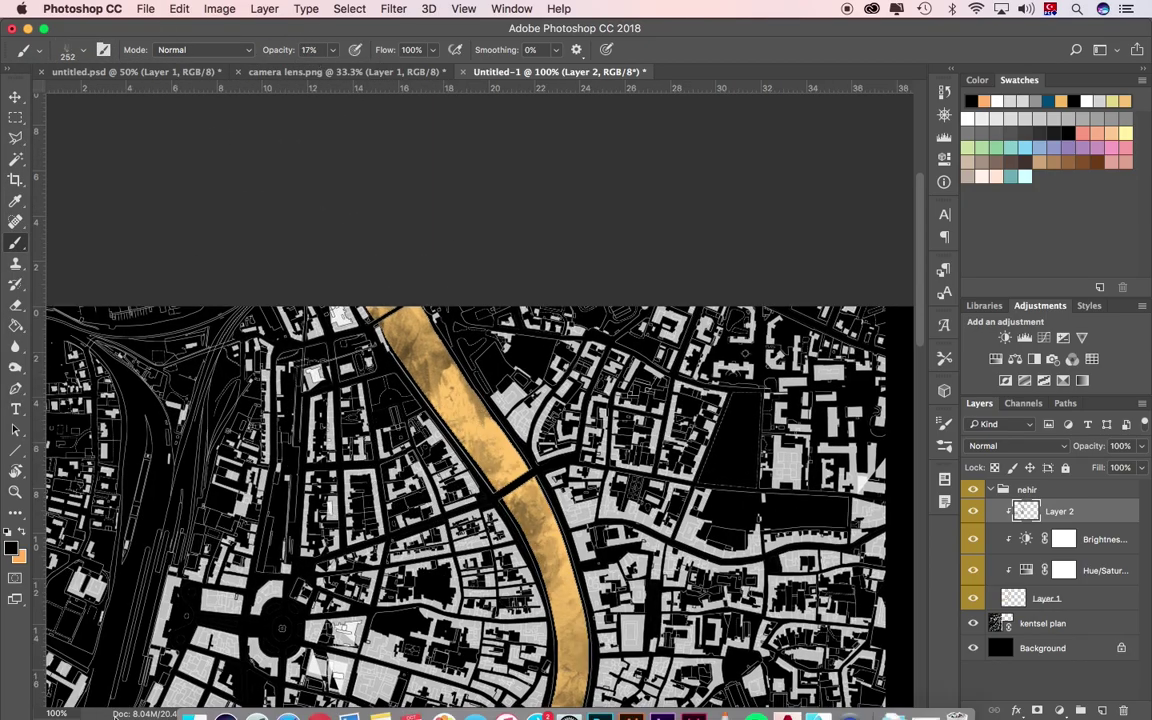
# Switch to another texture brush at 34% opacity, enlarged to 300 px
pyautogui.scroll(-5, 480, 400)
pyautogui.press('3')
pyautogui.press('4')
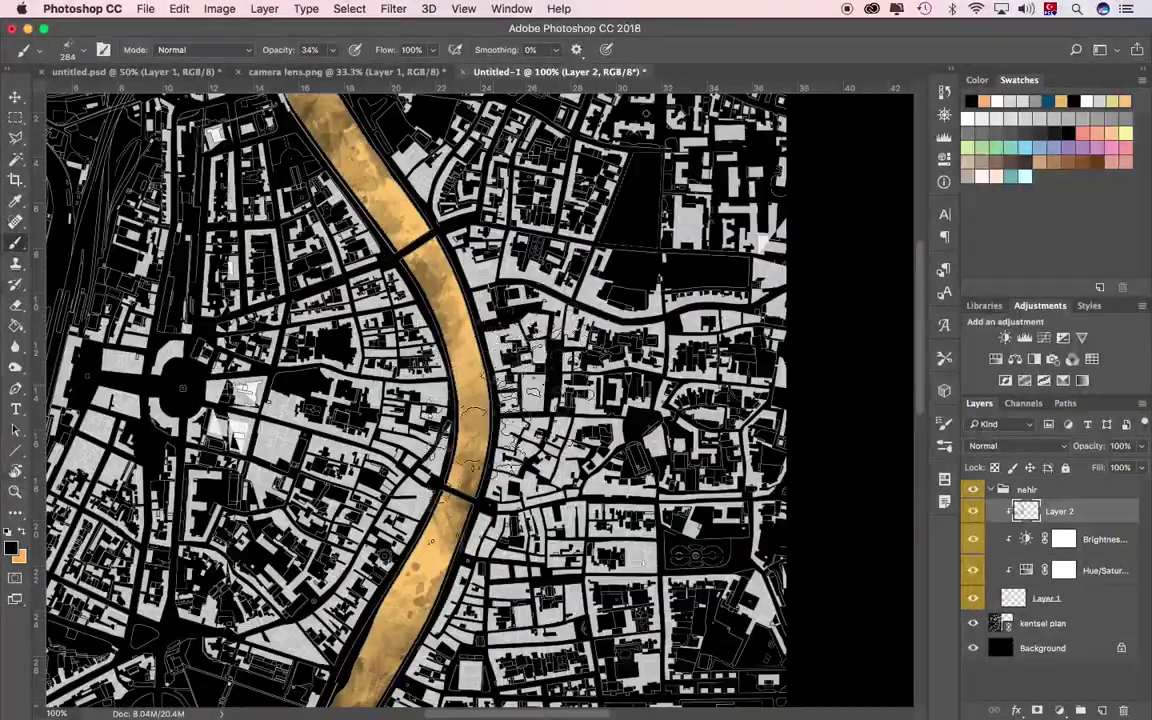
pyautogui.click(83, 49)
pyautogui.press('Return')
pyautogui.scroll(-5, 355, 500)
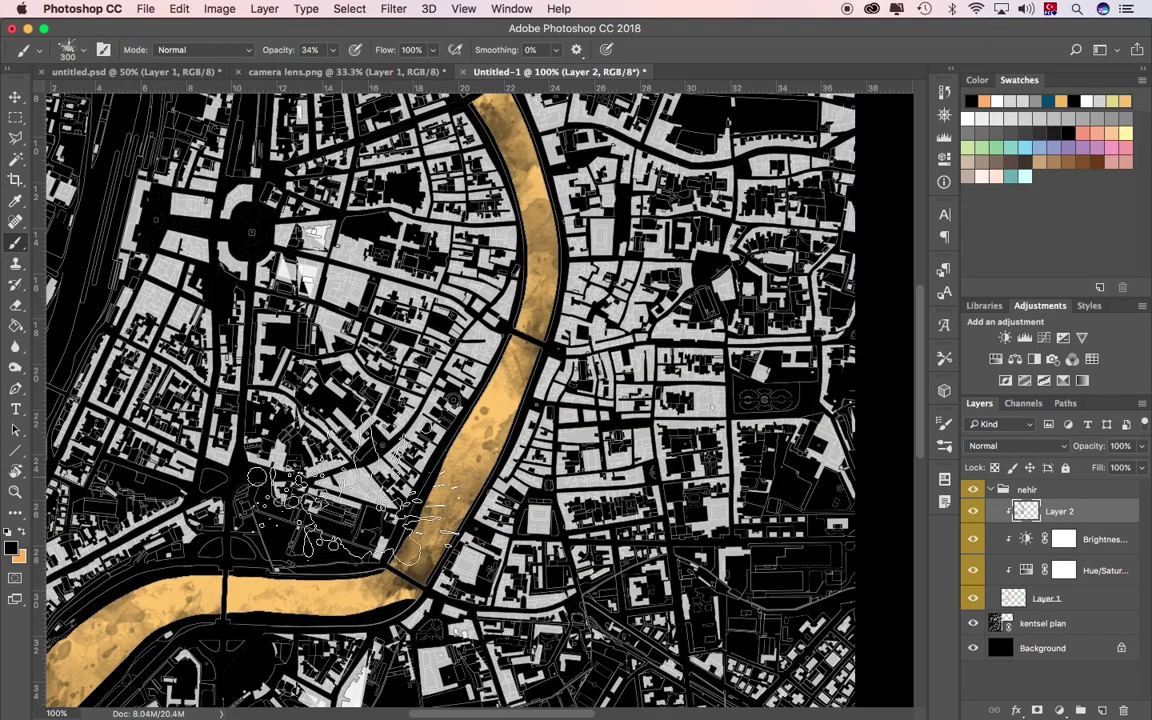
# Zoom out, set a 364 px brush at 25% opacity, and duplicate Layer 2 in Multiply mode
pyautogui.hotkey('ctrl', '-')
pyautogui.hscroll(2, 640, 585)
pyautogui.click(80, 49)
pyautogui.press('Return')
pyautogui.press('2')
pyautogui.press('5')
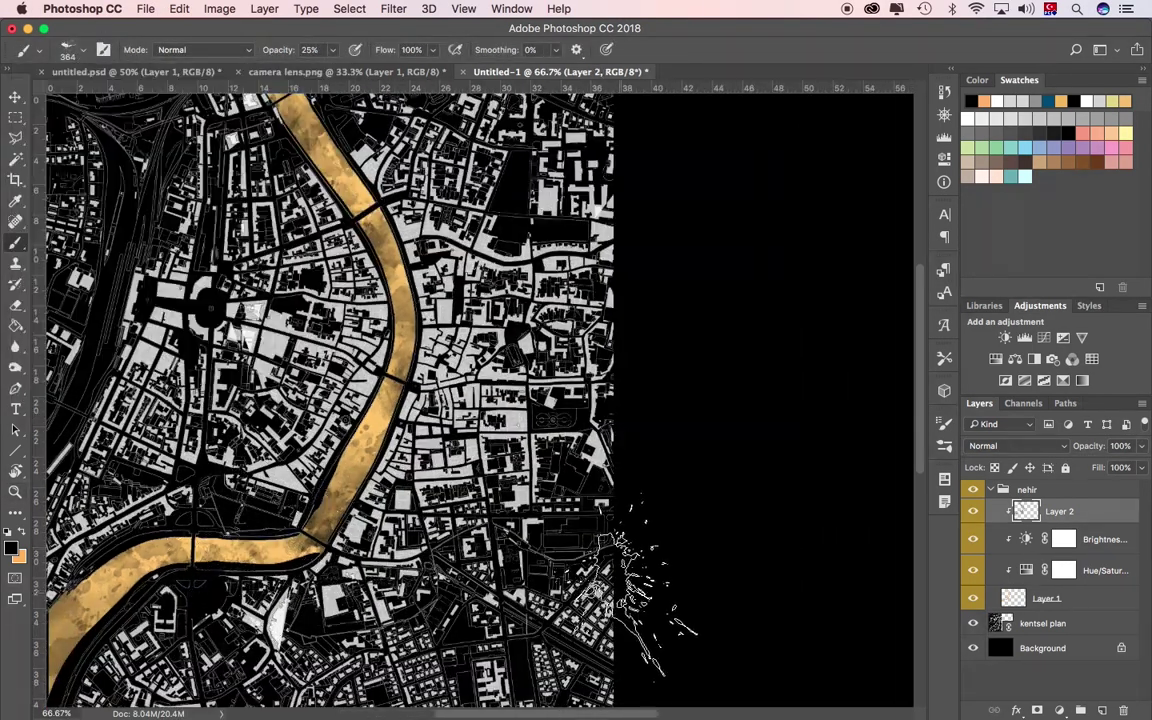
pyautogui.click(1015, 445)
pyautogui.click(1000, 492)
# Set the texture copy to 53% clipped to the river, add Layer 3, and zoom into the upper river
pyautogui.hotkey('ctrl', 'j')
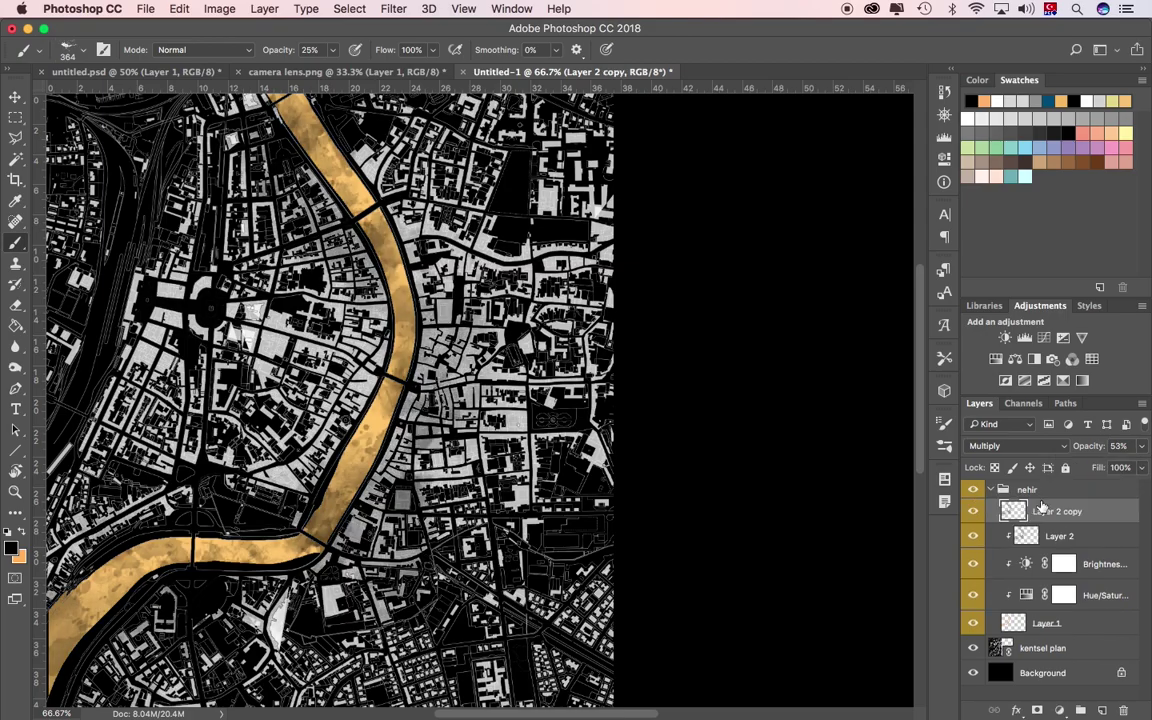
pyautogui.hotkey('ctrl', 'alt', 'g')
pyautogui.click(1015, 445)
pyautogui.click(912, 529)
pyautogui.hotkey('ctrl', 'shift', 'alt', 'n')
pyautogui.press('z')
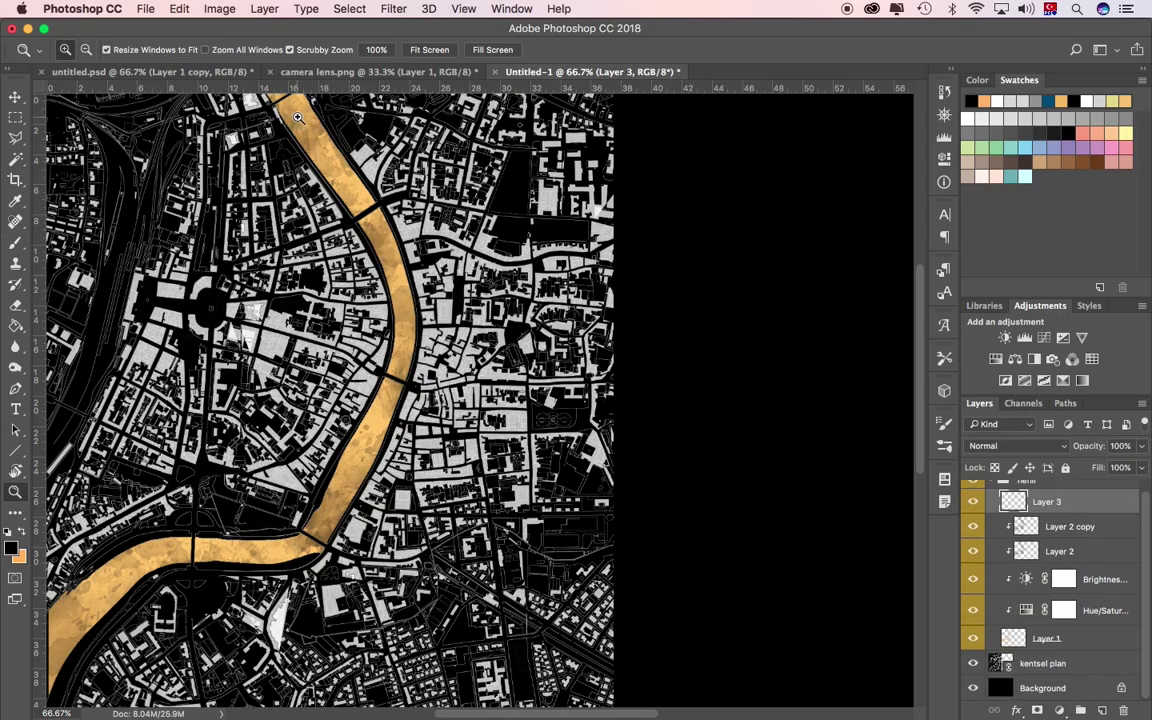
pyautogui.click(297, 118)
pyautogui.click(297, 118)
# Browse the brush presets for a larger grunge stain brush
pyautogui.press('b')
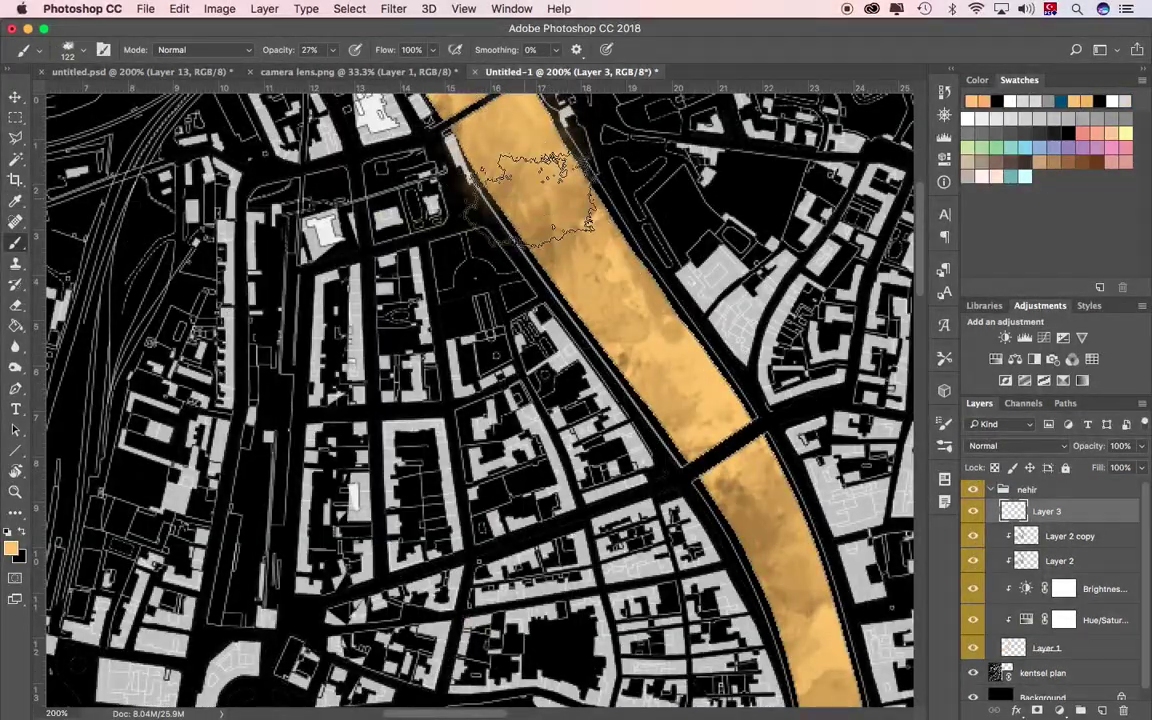
pyautogui.click(84, 50)
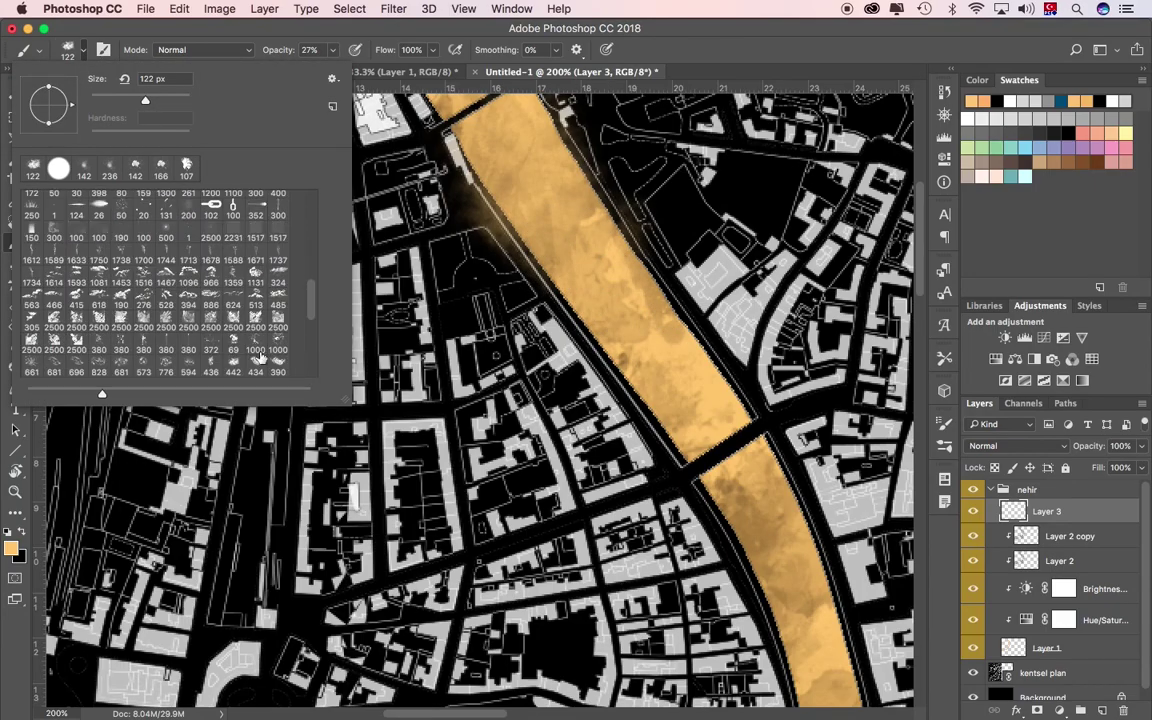
pyautogui.scroll(-5, 600, 400)
pyautogui.press('Escape')
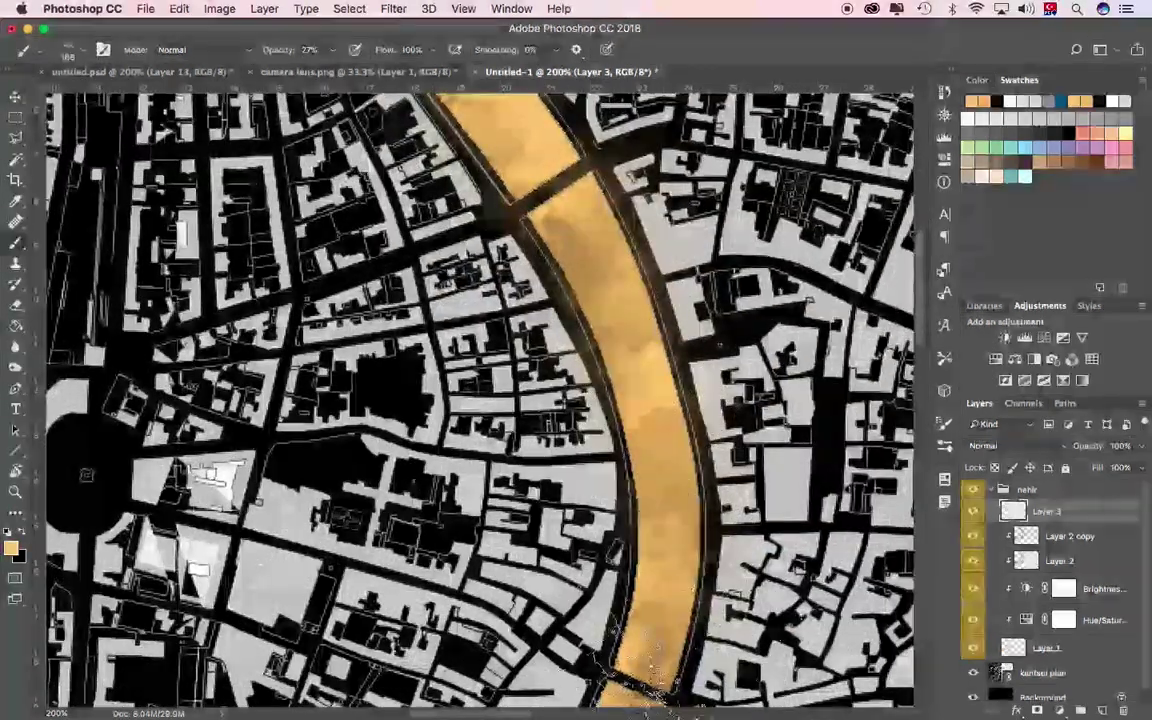
pyautogui.scroll(-3, 655, 690)
pyautogui.scroll(-3, 690, 490)
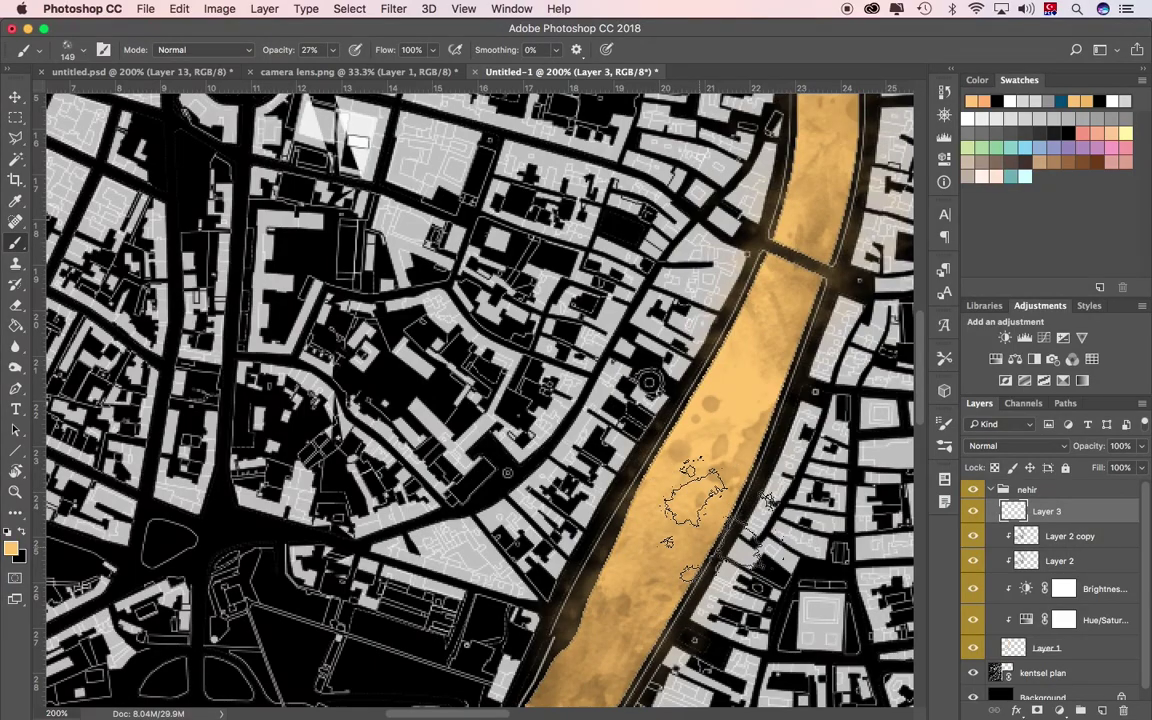
pyautogui.scroll(-5, 693, 490)
pyautogui.click(84, 50)
pyautogui.press('Return')
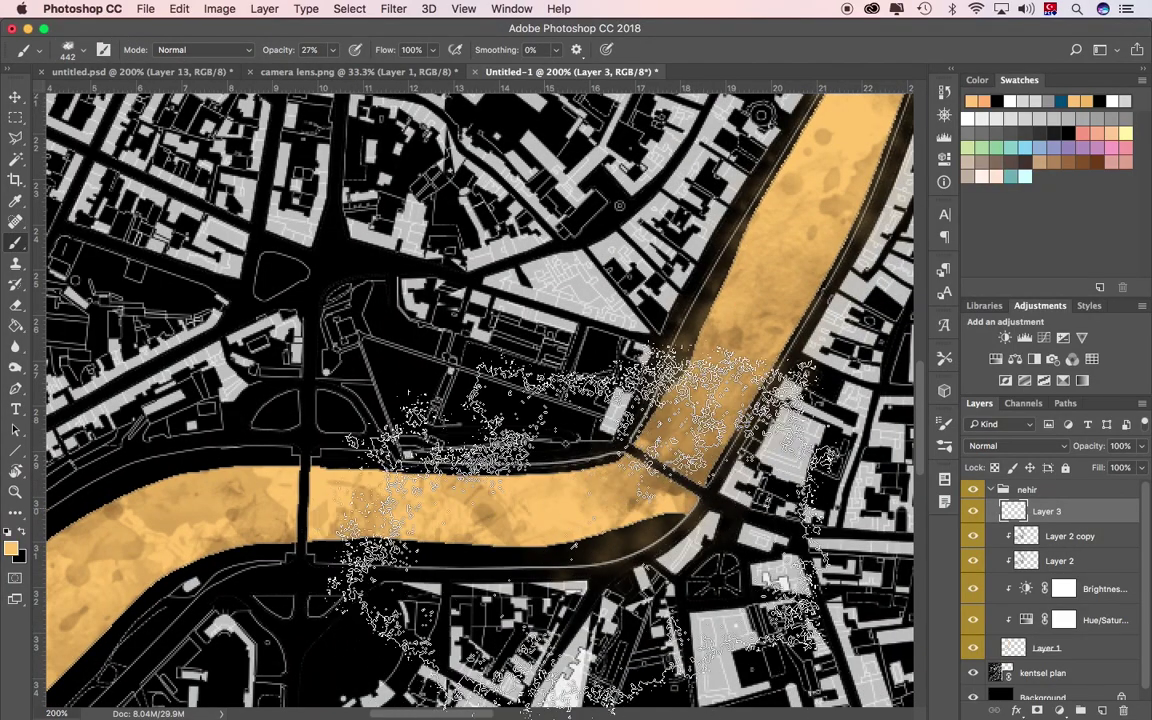
# Pick the 372 px stain brush, resize it to about 80 px, and dab a soft stain on the river
pyautogui.hscroll(-5, 585, 455)
pyautogui.scroll(-3, 500, 480)
pyautogui.scroll(-5, 420, 470)
pyautogui.scroll(5, 385, 520)
pyautogui.click(84, 50)
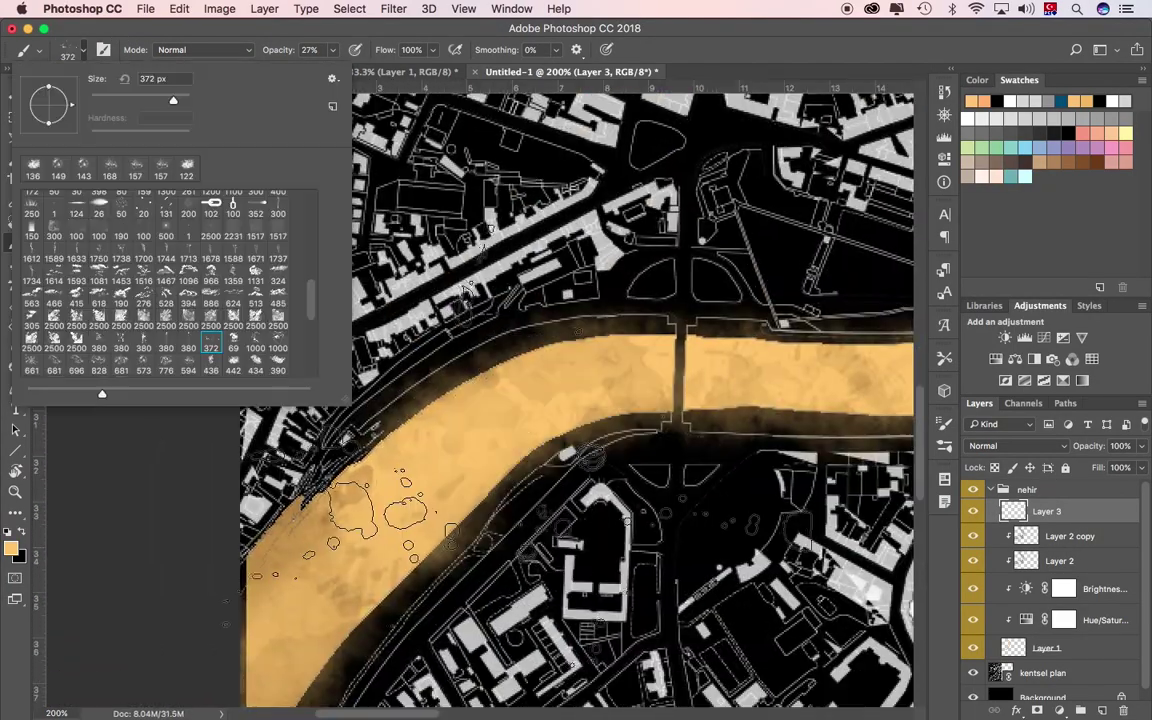
pyautogui.scroll(-5, 371, 351)
pyautogui.hscroll(5, 352, 527)
pyautogui.moveTo(608, 503); pyautogui.dragTo(608, 503)
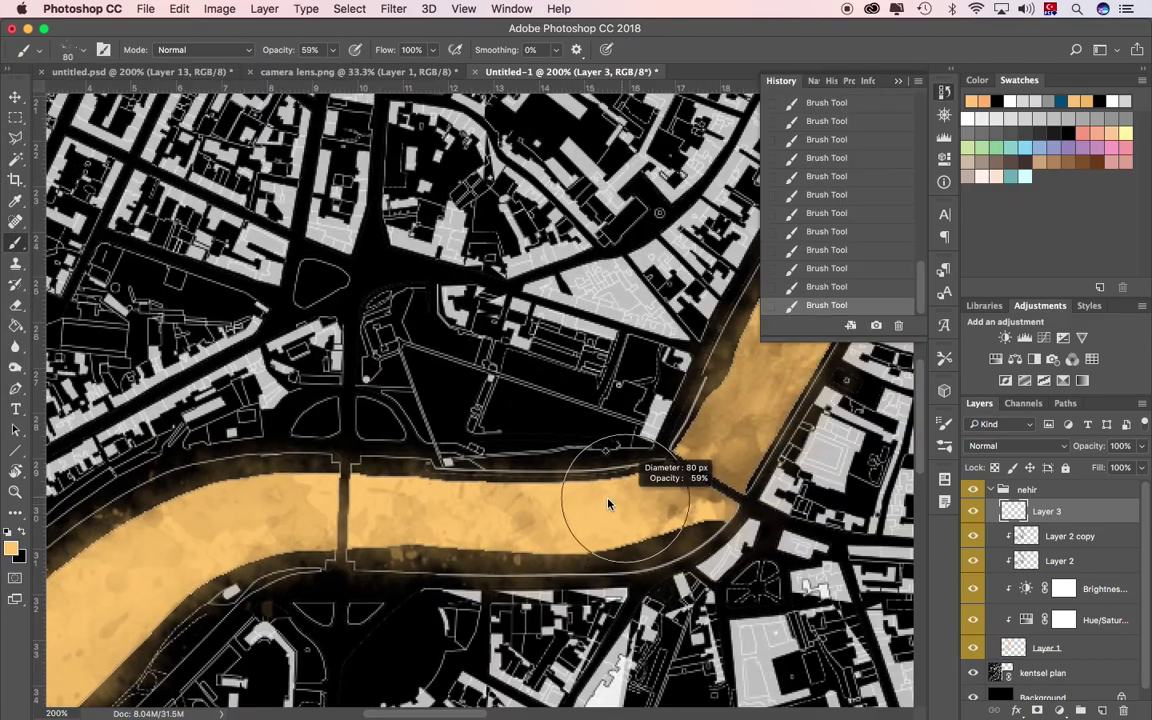
pyautogui.click(84, 50)
# Add a layer mask to Layer 3 and set black as the painting colour
pyautogui.hscroll(5, 450, 400)
pyautogui.scroll(5, 450, 400)
pyautogui.hscroll(-3, 500, 400)
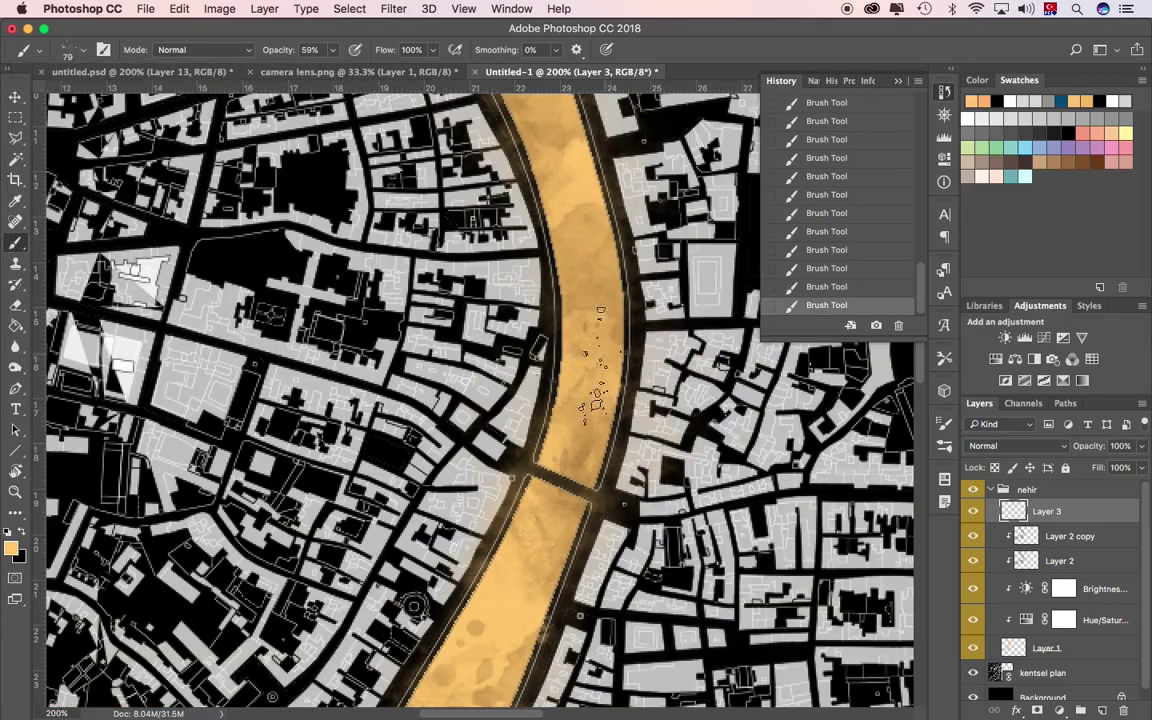
pyautogui.hscroll(-5, 597, 395)
pyautogui.scroll(5, 450, 400)
pyautogui.click(1037, 710)
pyautogui.scroll(-5, 450, 400)
pyautogui.click(84, 50)
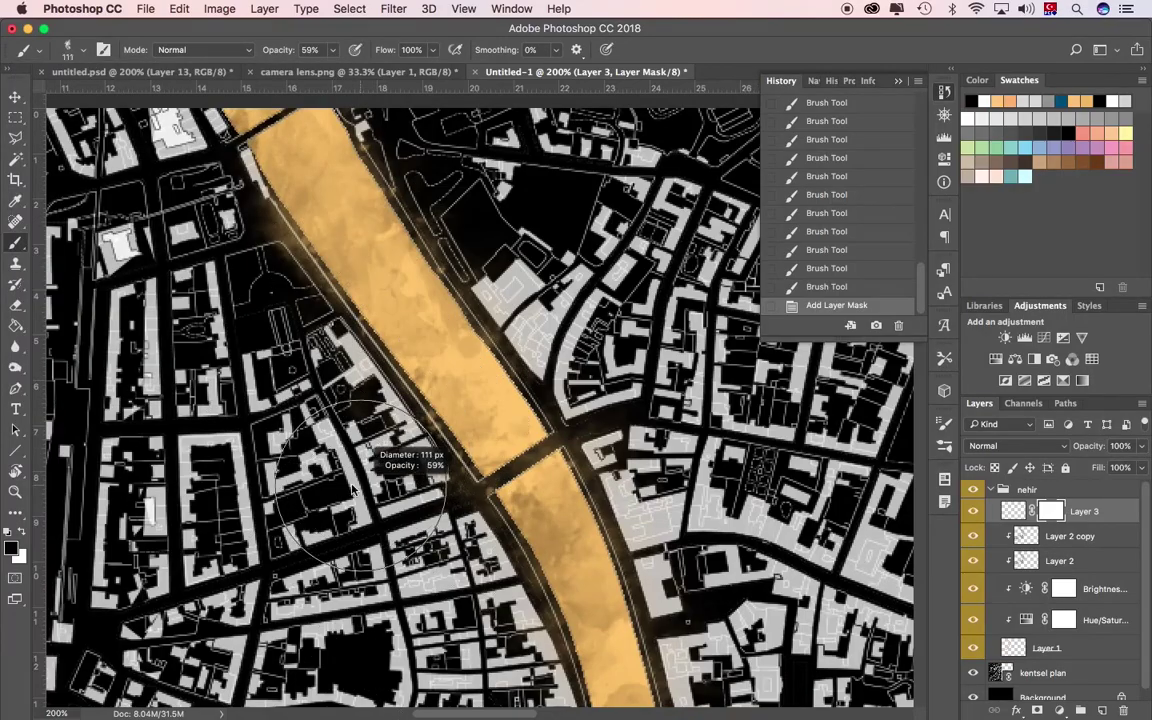
# Pan along the river and shrink the brush to about 31 px for soft edge work
pyautogui.scroll(5, 352, 488)
pyautogui.scroll(-5, 400, 400)
pyautogui.hscroll(-5, 420, 400)
pyautogui.scroll(-3, 455, 398)
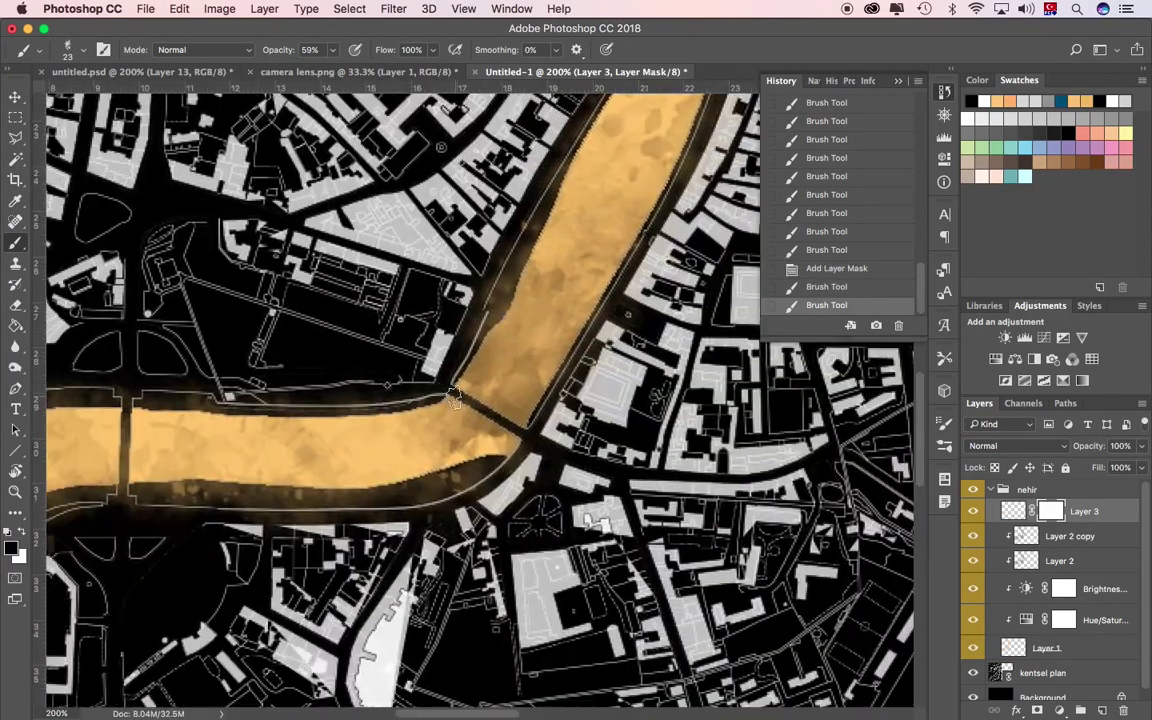
pyautogui.scroll(5, 519, 439)
pyautogui.scroll(-5, 500, 450)
pyautogui.scroll(-5, 500, 450)
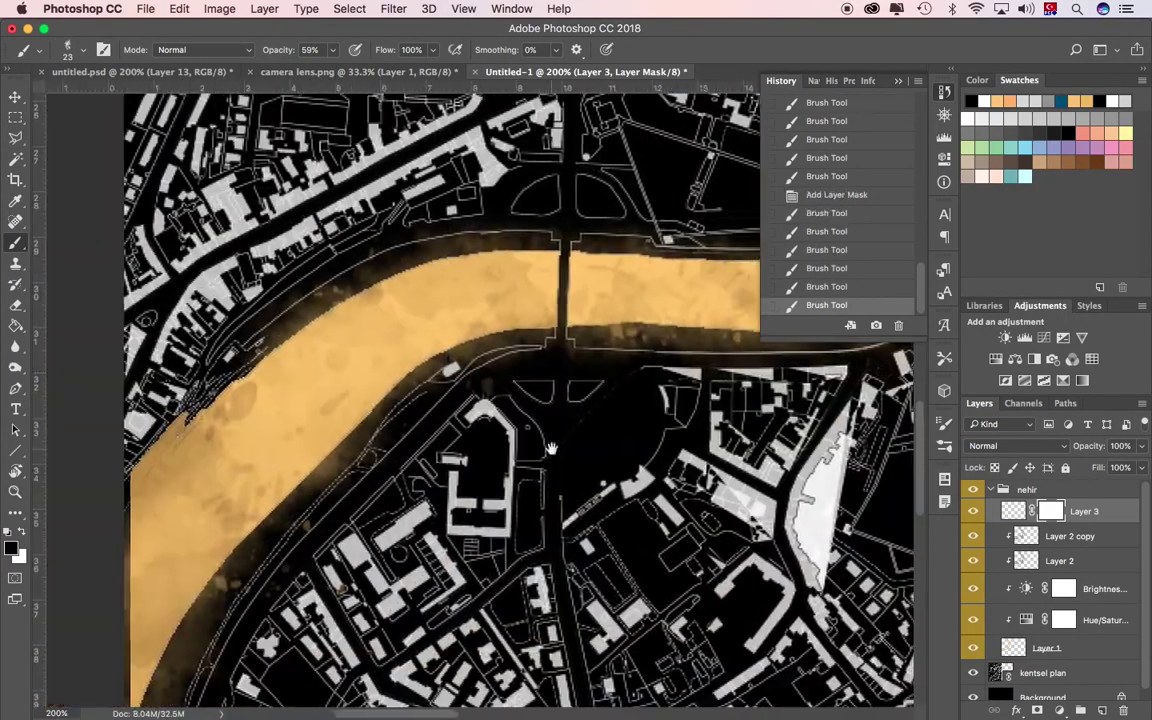
pyautogui.hscroll(-5, 490, 585)
pyautogui.rightClick(455, 289)
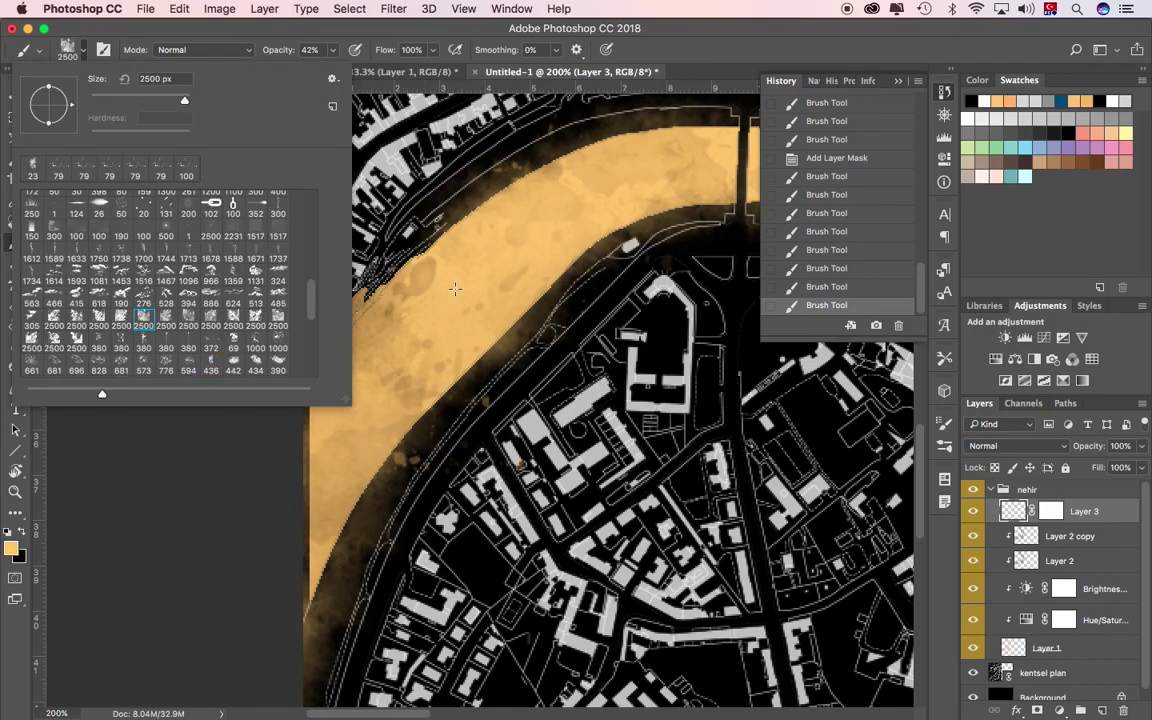
pyautogui.moveTo(470, 350); pyautogui.dragTo(480, 350)
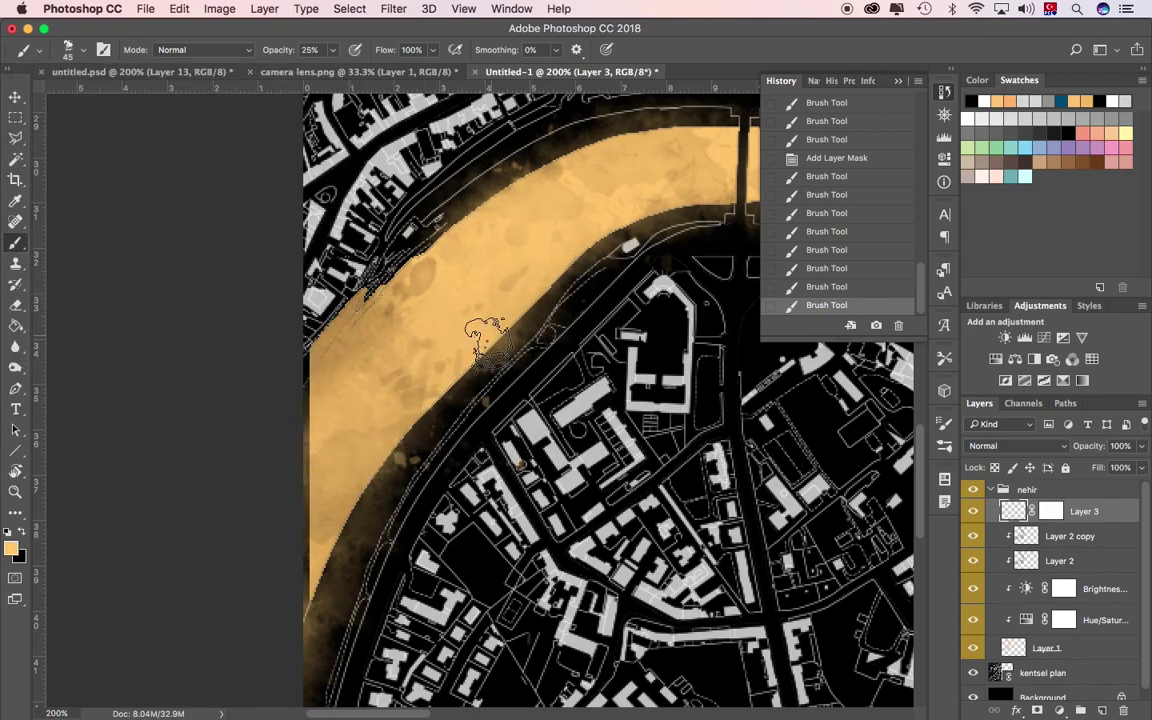
# Move on to the next stretch of the river and pick the Zoom tool
pyautogui.hscroll(5, 485, 340)
pyautogui.hscroll(5, 485, 345)
pyautogui.hscroll(5, 490, 360)
pyautogui.scroll(5, 510, 385)
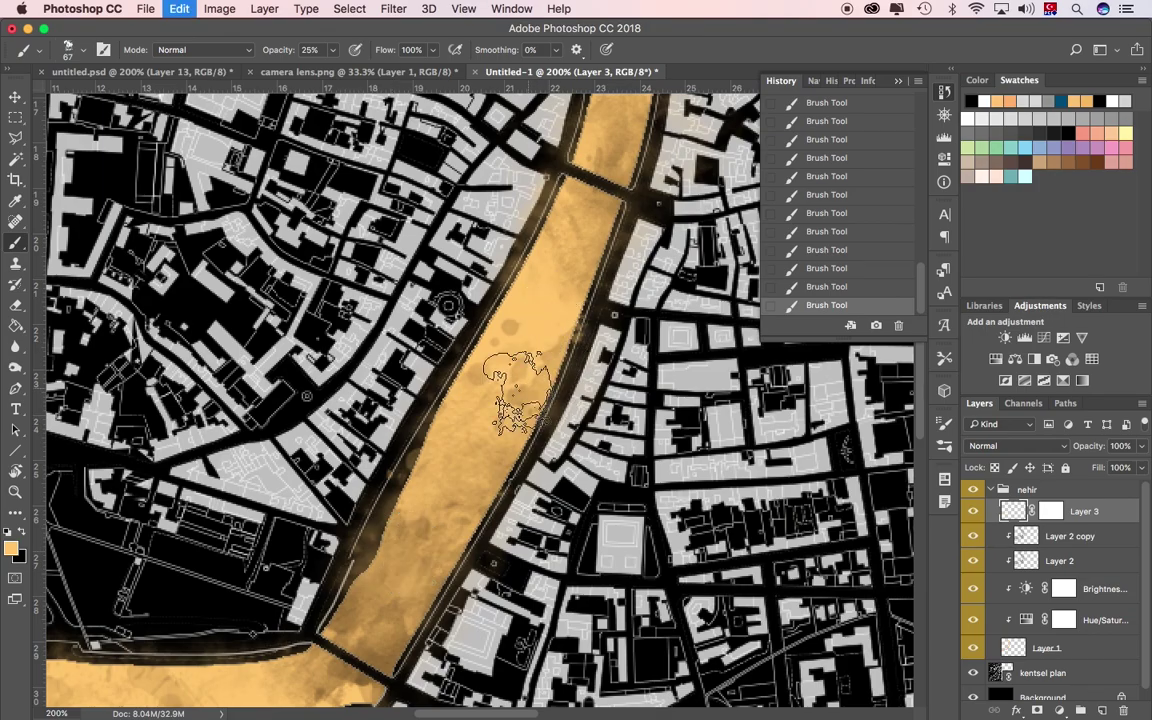
pyautogui.moveTo(557, 240)
pyautogui.mouseDown()
pyautogui.moveTo(522, 371)
pyautogui.moveTo(566, 458)
pyautogui.mouseUp()
pyautogui.keyDown('alt'); pyautogui.click(566, 411); pyautogui.keyUp('alt')
# Zoom out, set Layer 3 to 77% opacity, and add a Screen-mode copy at 25%
pyautogui.keyDown('alt'); pyautogui.click(566, 411); pyautogui.keyUp('alt')
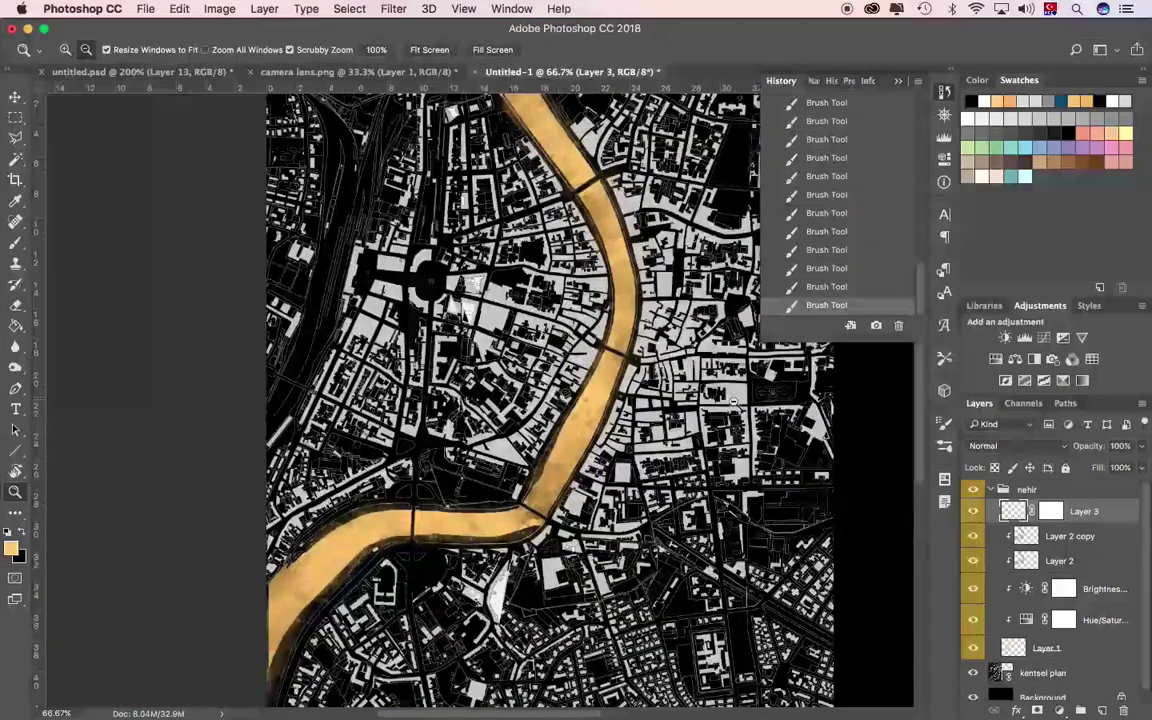
pyautogui.moveTo(1141, 446); pyautogui.dragTo(1122, 470)
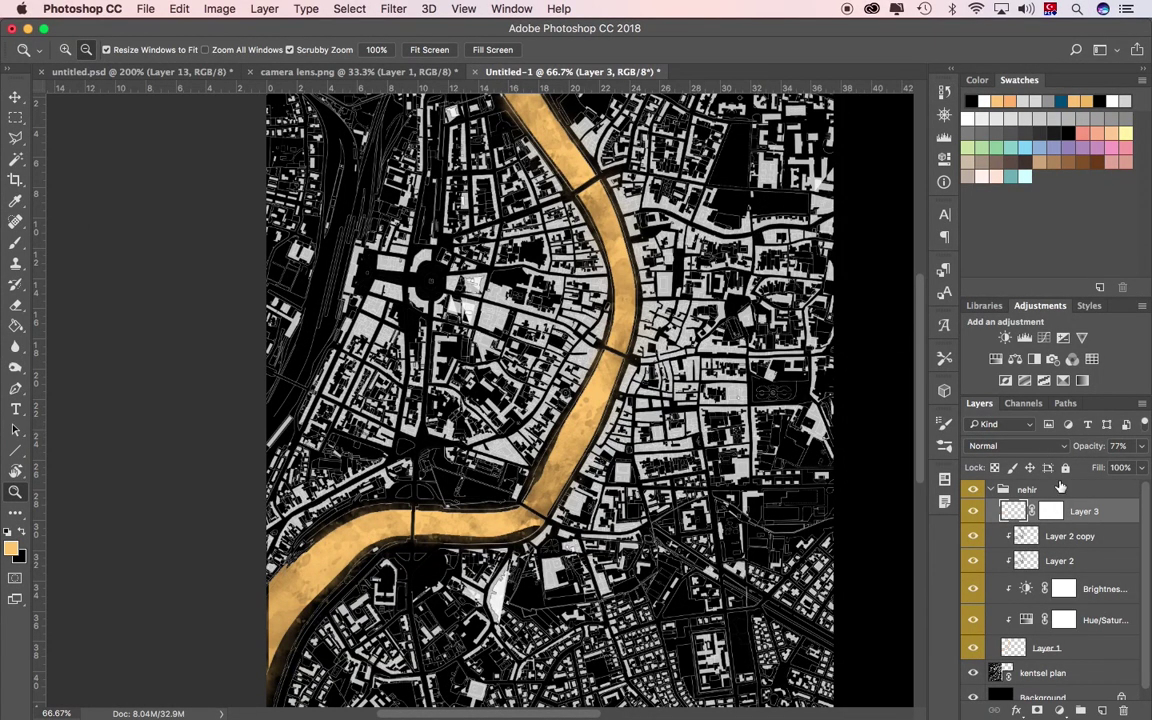
pyautogui.hotkey('ctrl', 'j')
pyautogui.click(1030, 446)
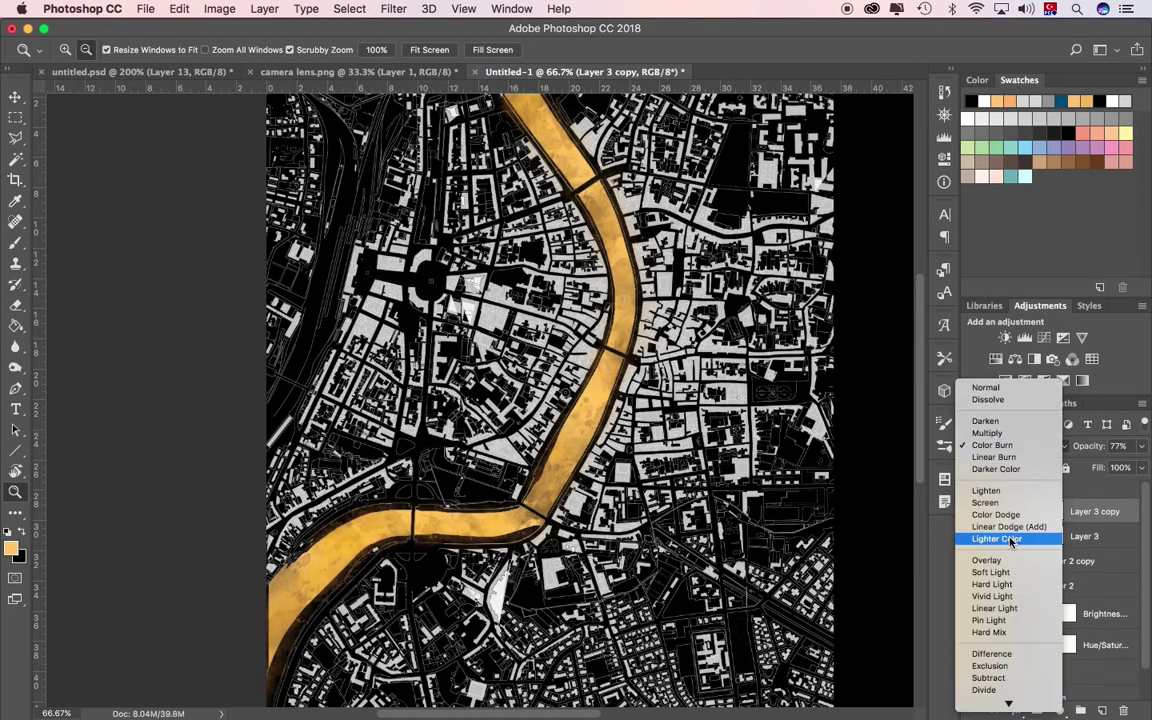
pyautogui.click(1010, 354)
pyautogui.moveTo(1141, 446); pyautogui.dragTo(1088, 471)
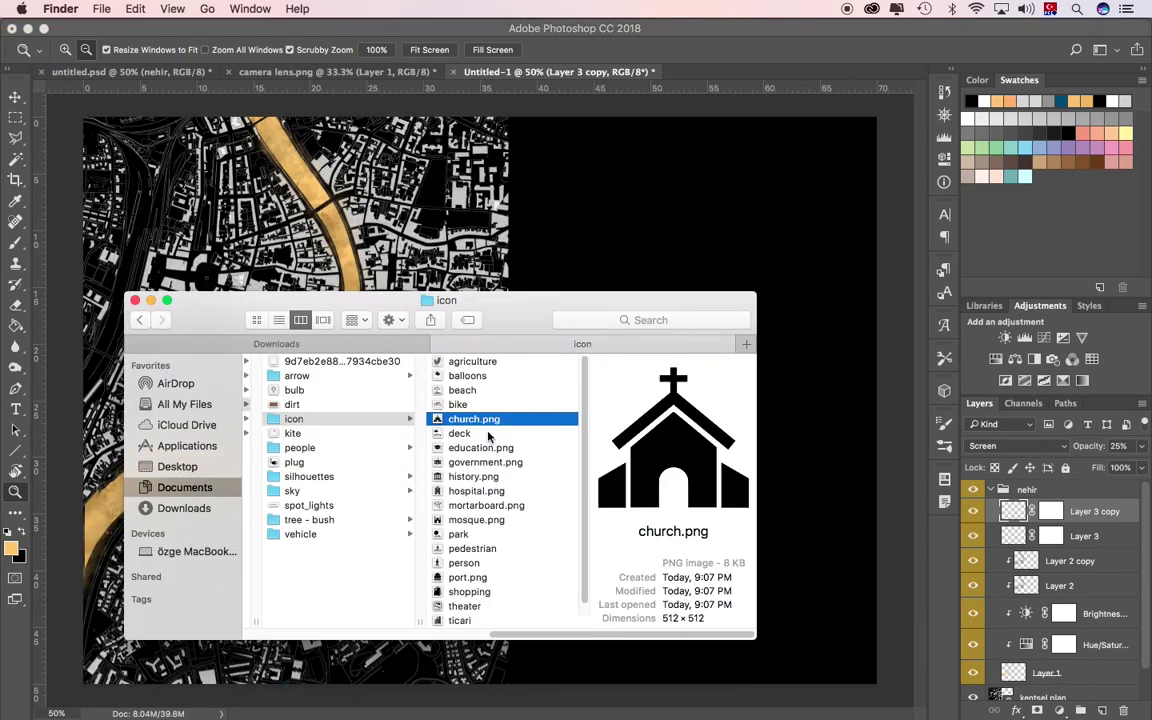
# Select the education, government, history, mosque, park and underground icon PNGs and drop them onto the map
pyautogui.keyDown('super'); pyautogui.click(488, 448); pyautogui.keyUp('super')
pyautogui.keyDown('super'); pyautogui.click(488, 462); pyautogui.keyUp('super')
pyautogui.keyDown('super'); pyautogui.click(488, 476); pyautogui.keyUp('super')
pyautogui.keyDown('super'); pyautogui.click(480, 520); pyautogui.keyUp('super')
pyautogui.keyDown('super'); pyautogui.click(470, 534); pyautogui.keyUp('super')
pyautogui.scroll(-1, 497, 527)
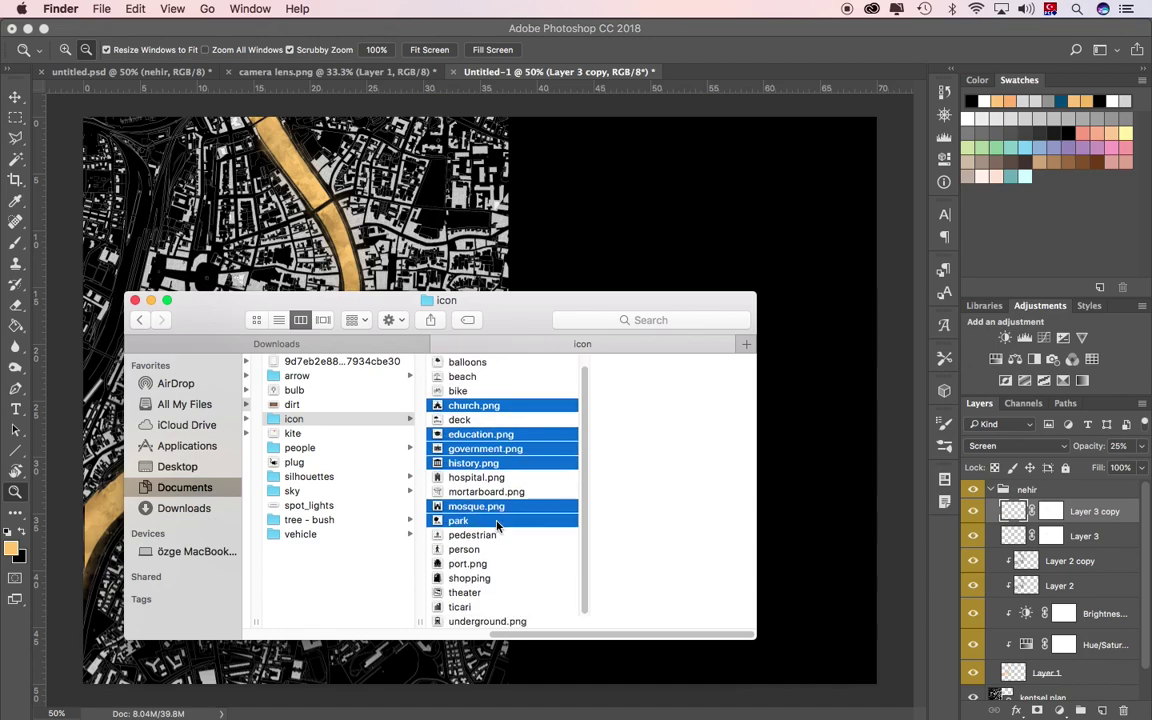
pyautogui.keyDown('super'); pyautogui.click(475, 621); pyautogui.keyUp('super')
pyautogui.moveTo(475, 621); pyautogui.dragTo(622, 530)
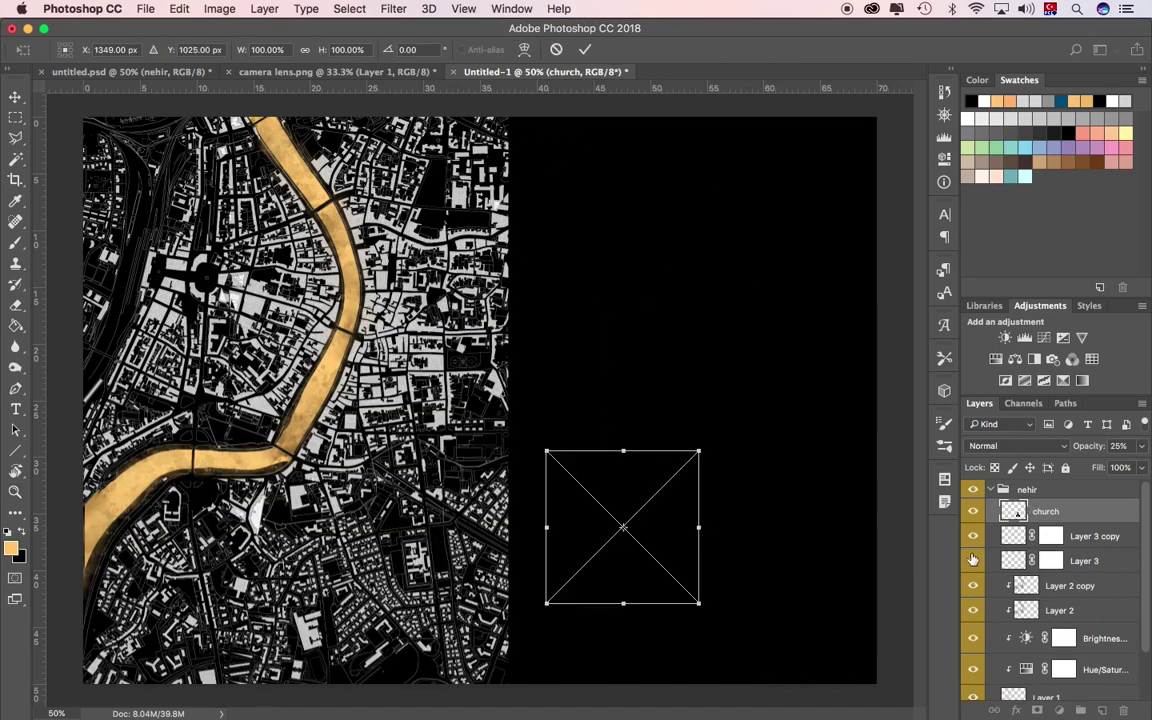
# Commit the placed icons, group them as ikon, and give the nehir group an orange label
pyautogui.press('Return')
pyautogui.press('Return')
pyautogui.press('Return')
pyautogui.press('Return')
pyautogui.press('Return')
pyautogui.press('Return')
pyautogui.press('Return')
pyautogui.press('z')
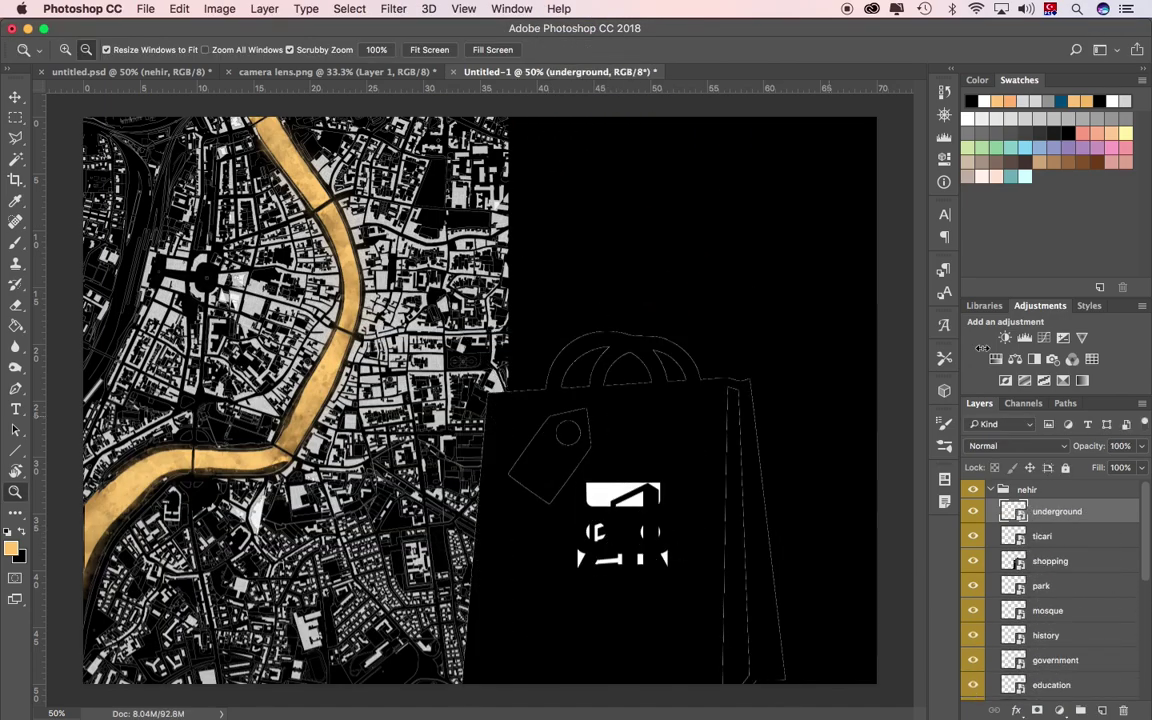
pyautogui.press('super+shift+g')
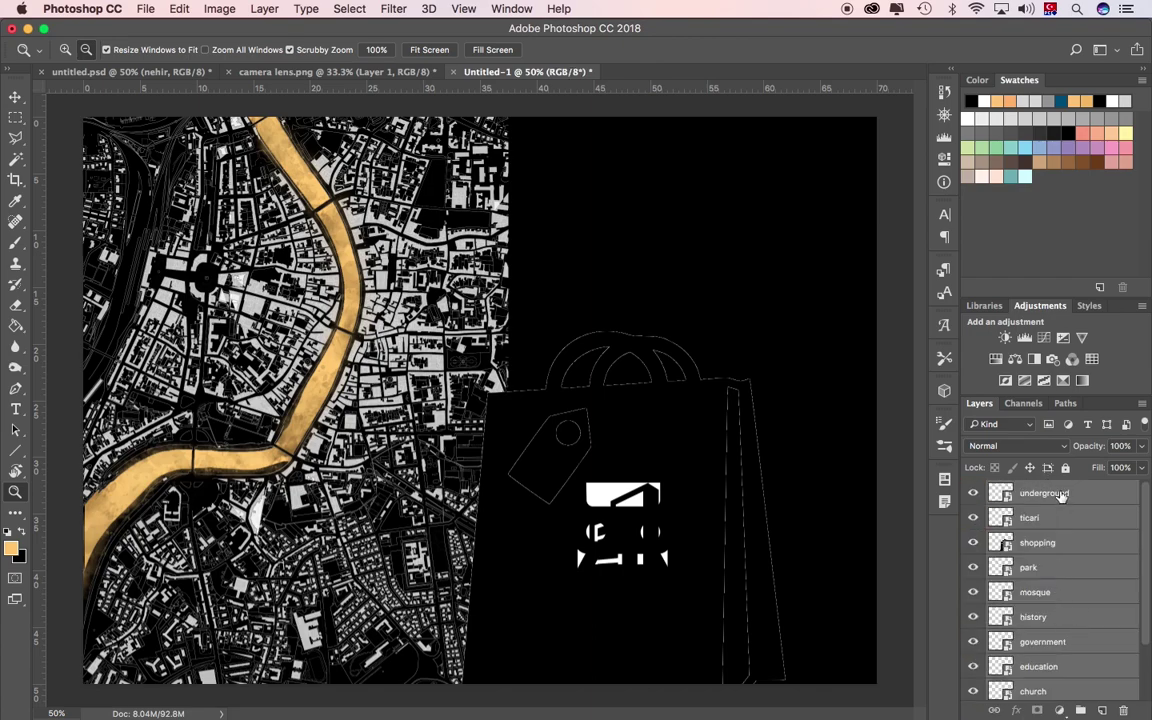
pyautogui.rightClick(1062, 497)
pyautogui.press('super+g')
pyautogui.rightClick(1054, 508)
pyautogui.click(910, 628)
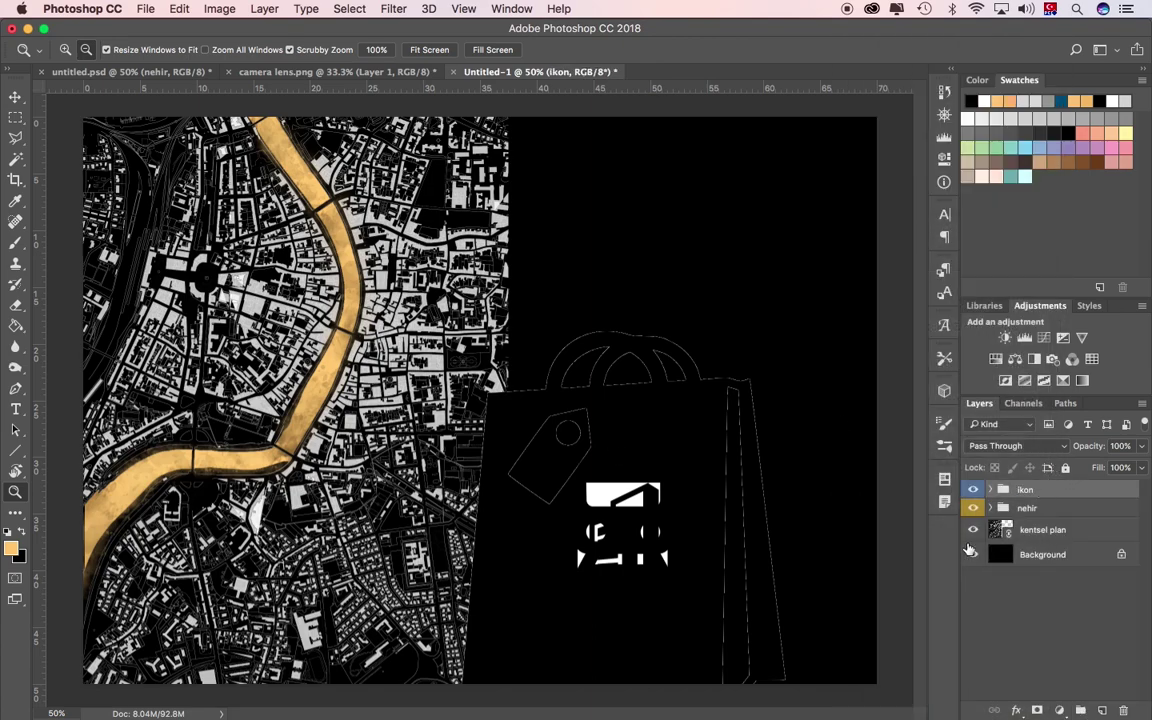
# Hide the Background layer, expand the ikon group, and begin scaling the icons, starting with education
pyautogui.click(972, 554)
pyautogui.click(990, 489)
pyautogui.press('v')
pyautogui.scroll(-2, 1050, 560)
pyautogui.press('super+t')
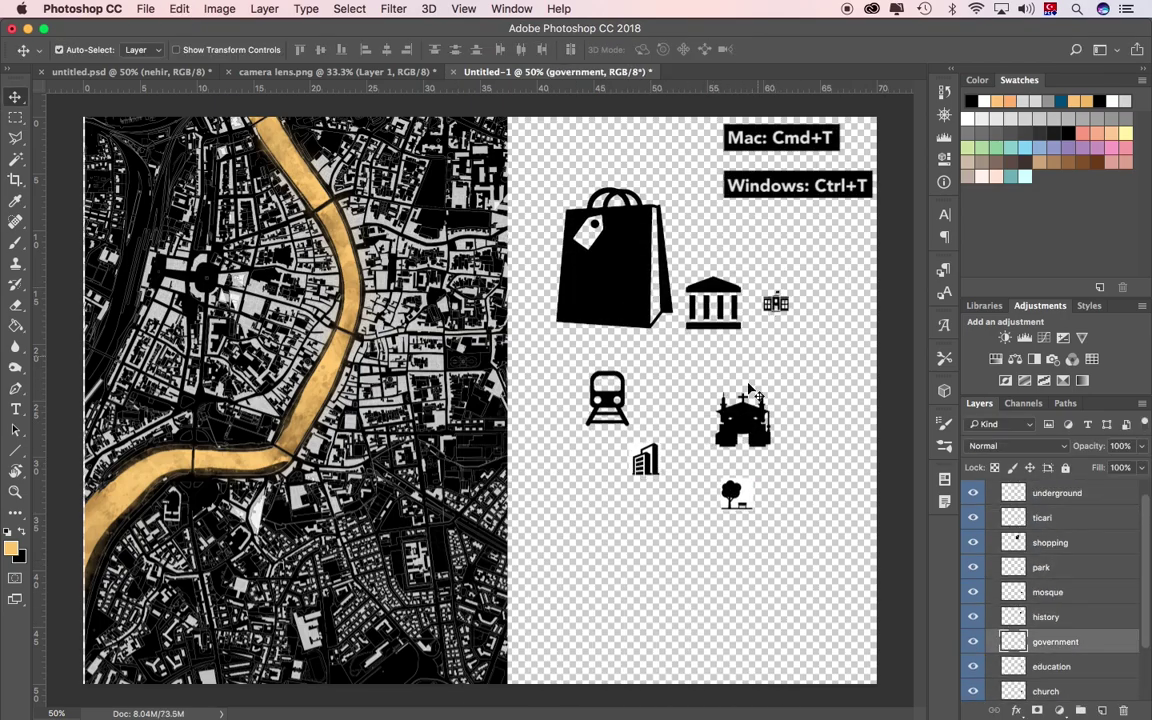
pyautogui.press('z')
pyautogui.click(676, 393)
# On a new empty layer, fill the train icon light grey
pyautogui.scroll(-3, 1050, 580)
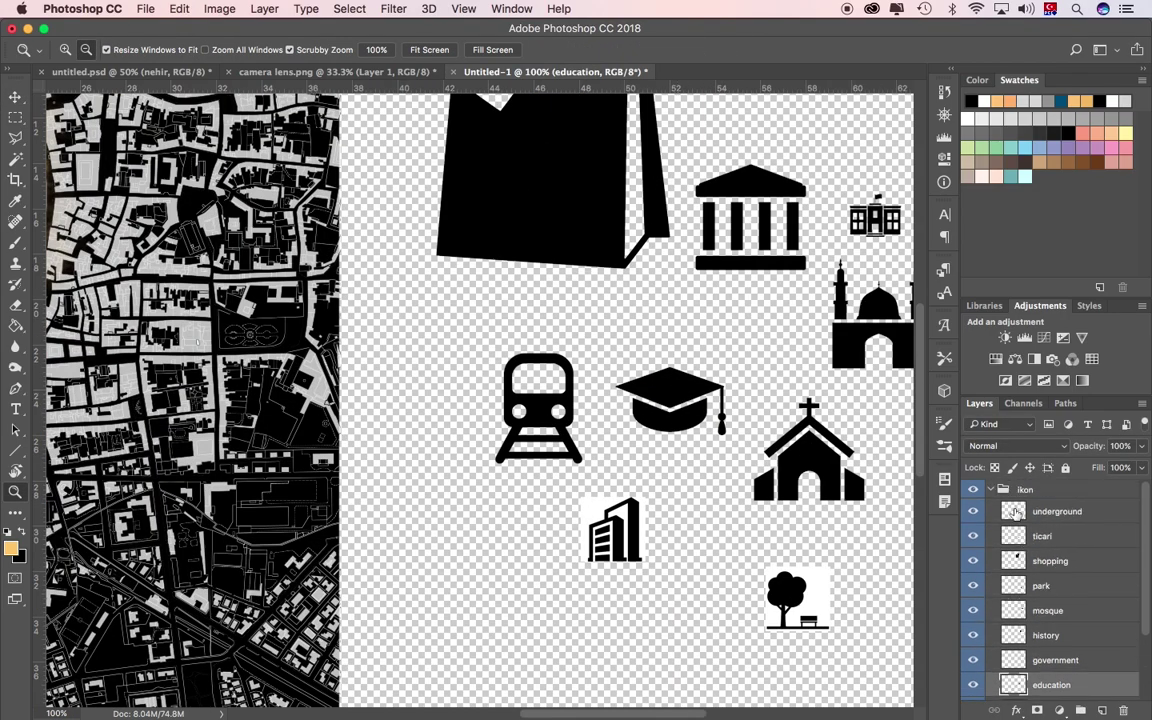
pyautogui.hotkey('ctrl', 'shift', 'alt', 'n')
pyautogui.press('g')
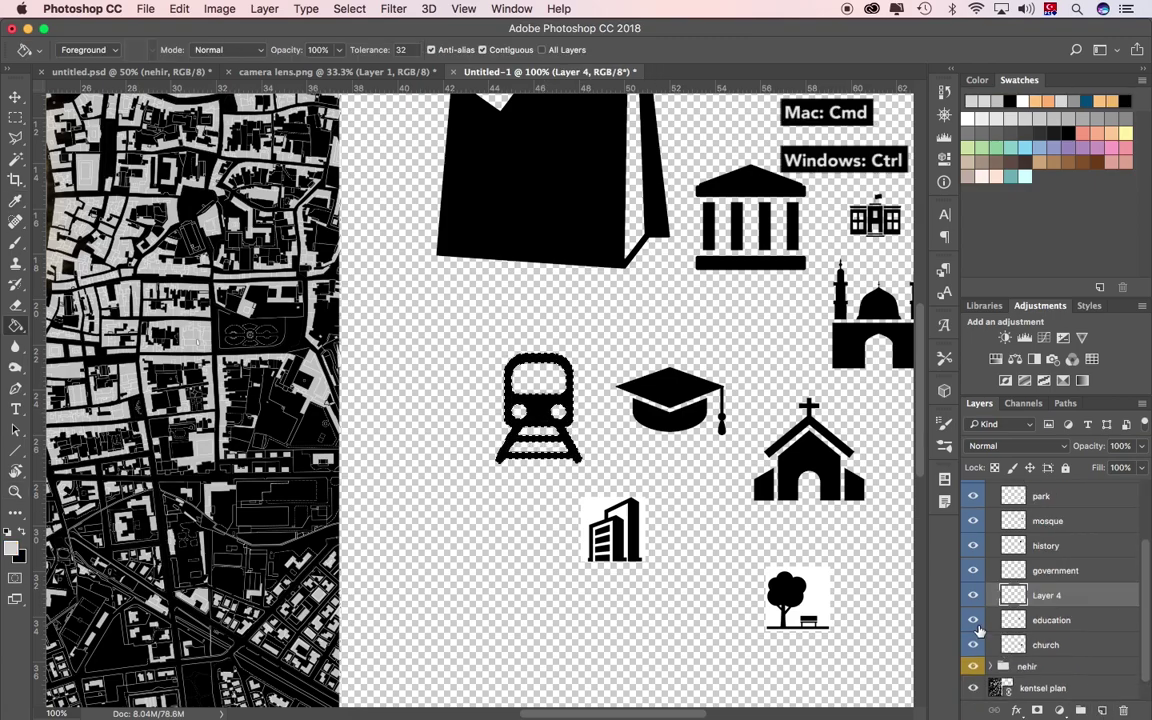
pyautogui.scroll(3, 1134, 655)
pyautogui.click(1027, 543)
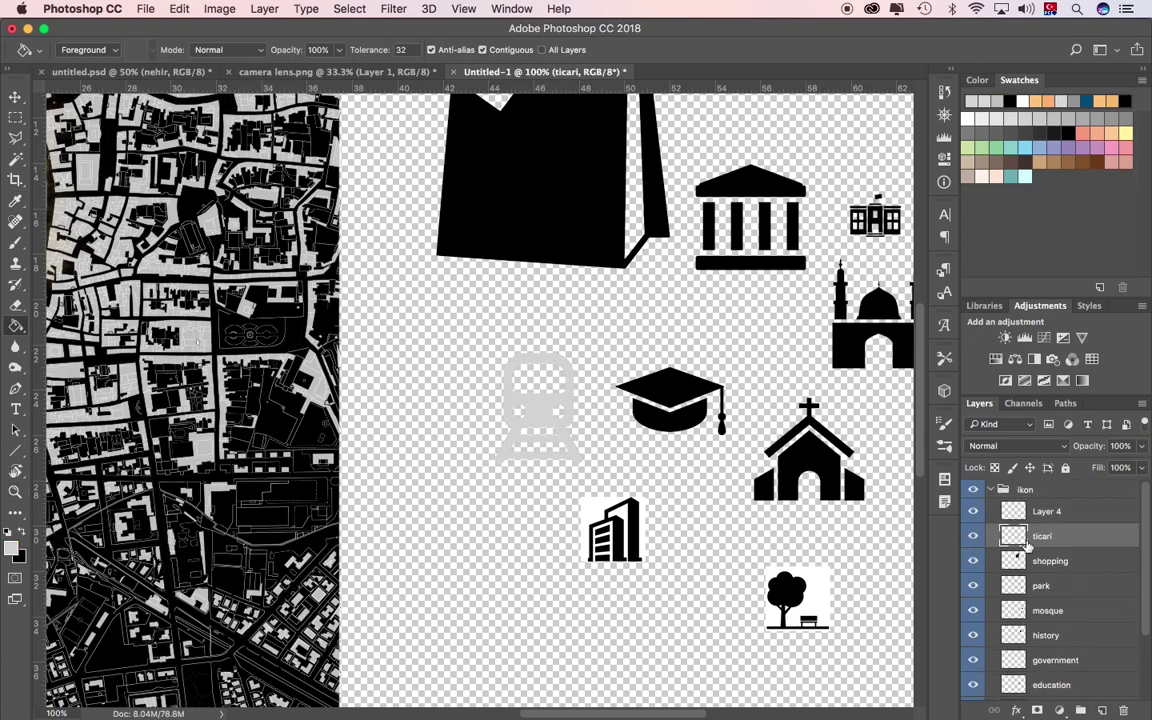
# Select the office building shape and fill it light grey
pyautogui.press('w')
pyautogui.scroll(3, 600, 540)
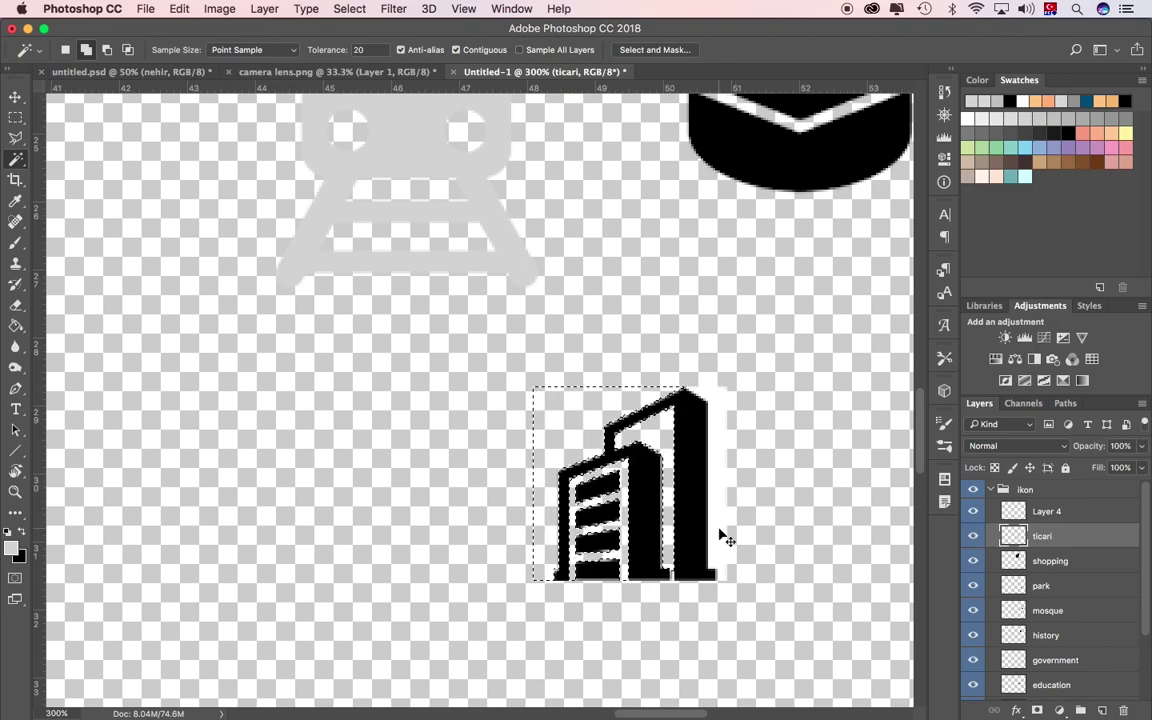
pyautogui.moveTo(1000, 561); pyautogui.dragTo(1123, 710)
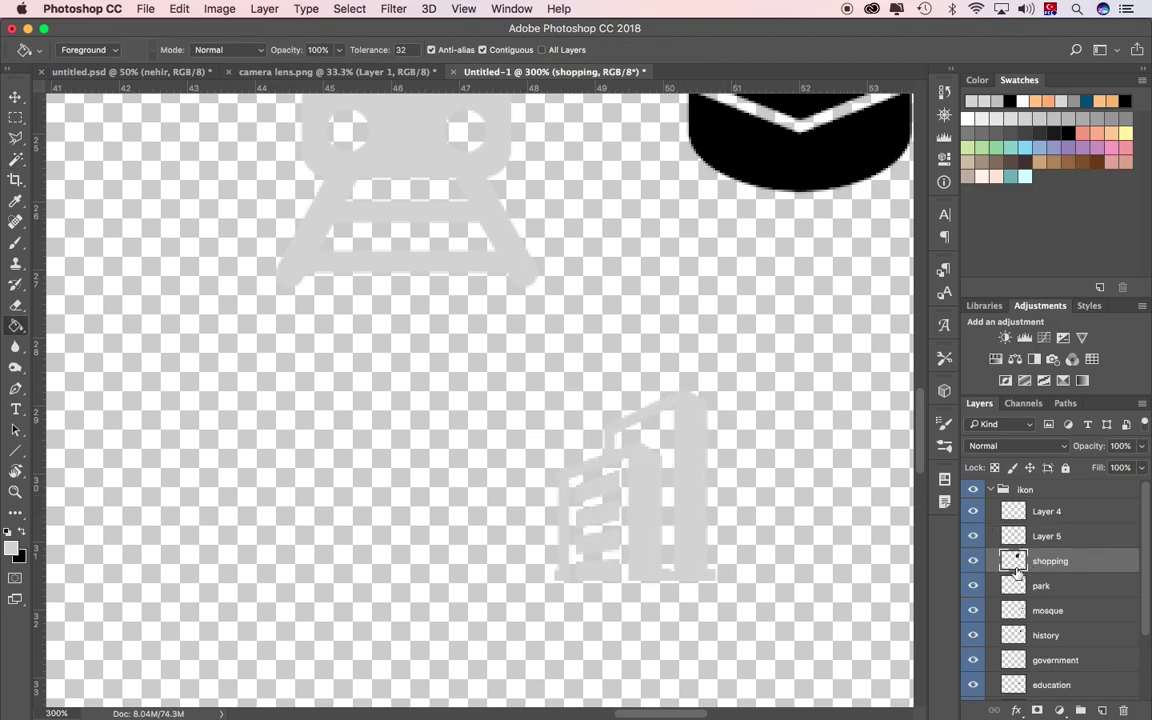
pyautogui.press('z')
pyautogui.keyDown('alt'); pyautogui.click(812, 538); pyautogui.keyUp('alt')
pyautogui.keyDown('alt'); pyautogui.click(812, 538); pyautogui.keyUp('alt')
# Fill the shopping bag icon light grey
pyautogui.press('g')
pyautogui.click(1042, 590)
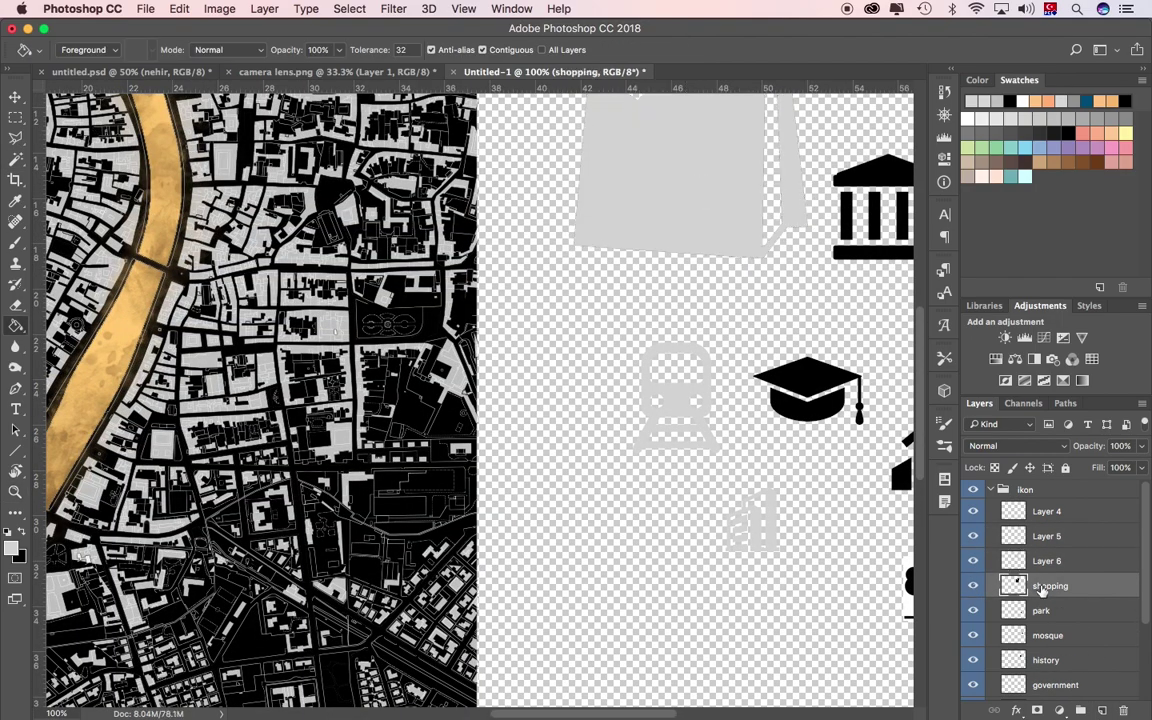
pyautogui.hscroll(5, 527, 244)
pyautogui.press('w')
pyautogui.scroll(-3, 527, 300)
pyautogui.scroll(3, 643, 600)
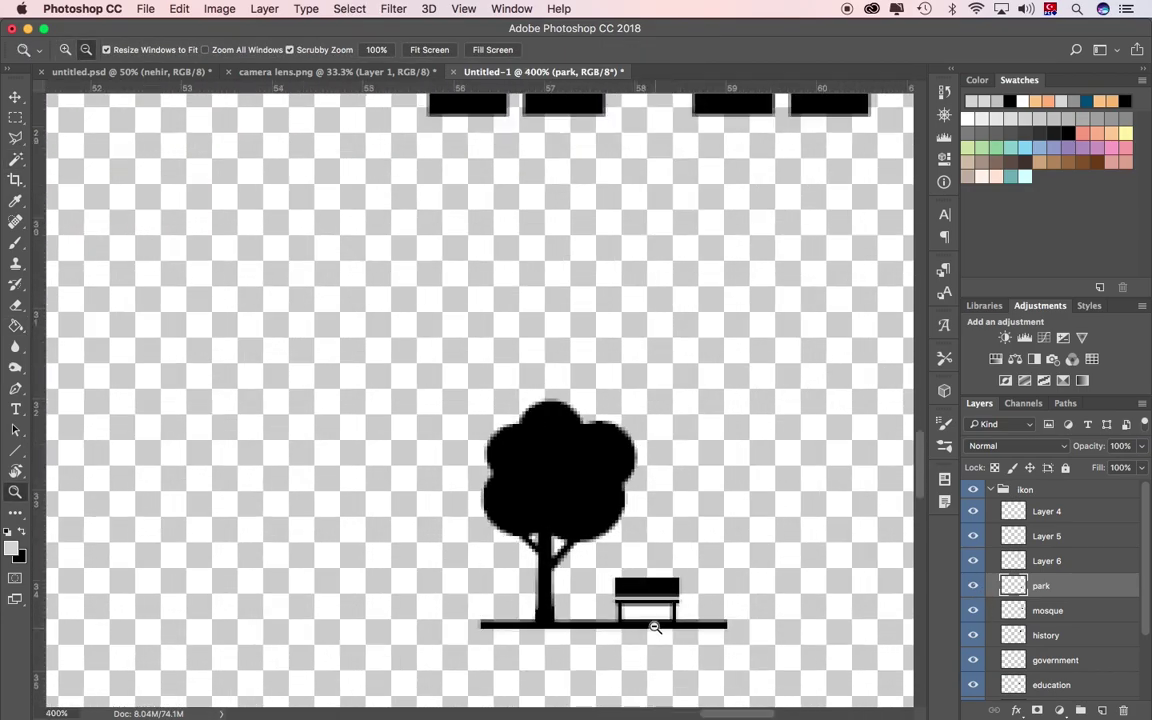
# Select the park tree-and-bench icon and fill it light grey
pyautogui.click(647, 611)
pyautogui.press('z')
pyautogui.keyDown('alt'); pyautogui.click(555, 548); pyautogui.keyUp('alt')
pyautogui.press('g')
# Fill the mosque and government temple icons light grey
pyautogui.click(1041, 612)
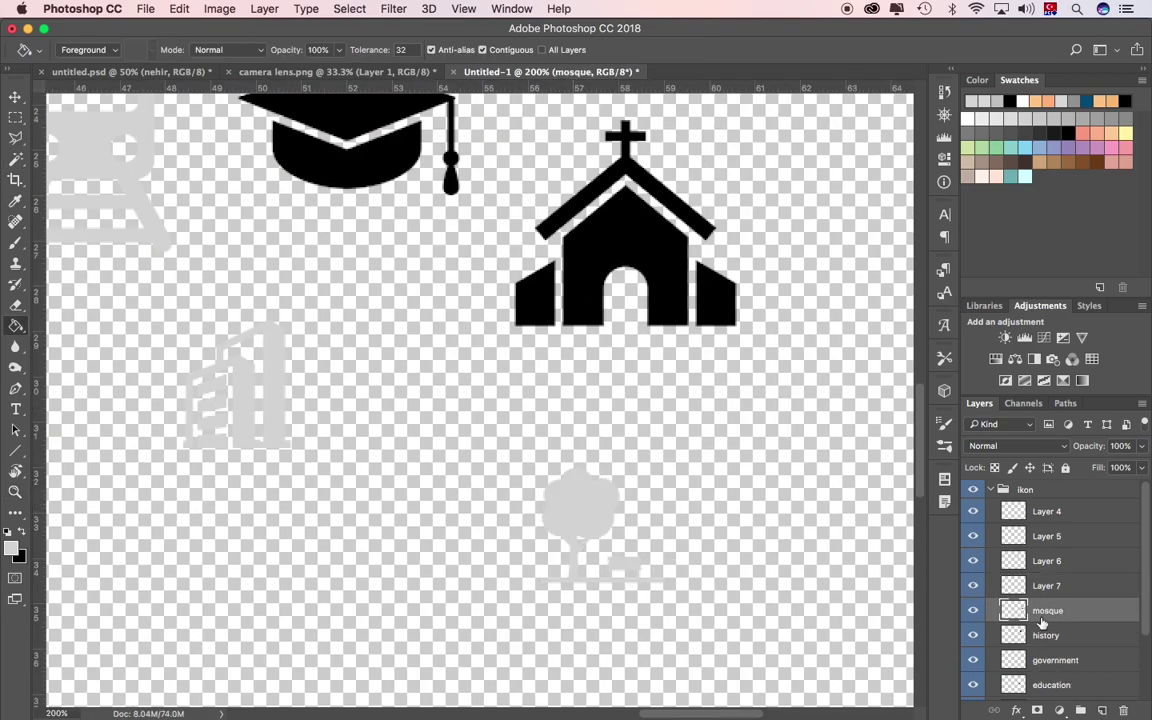
pyautogui.scroll(5, 600, 400)
pyautogui.click(760, 350)
pyautogui.click(1046, 635)
pyautogui.moveTo(669, 224); pyautogui.dragTo(545, 380)
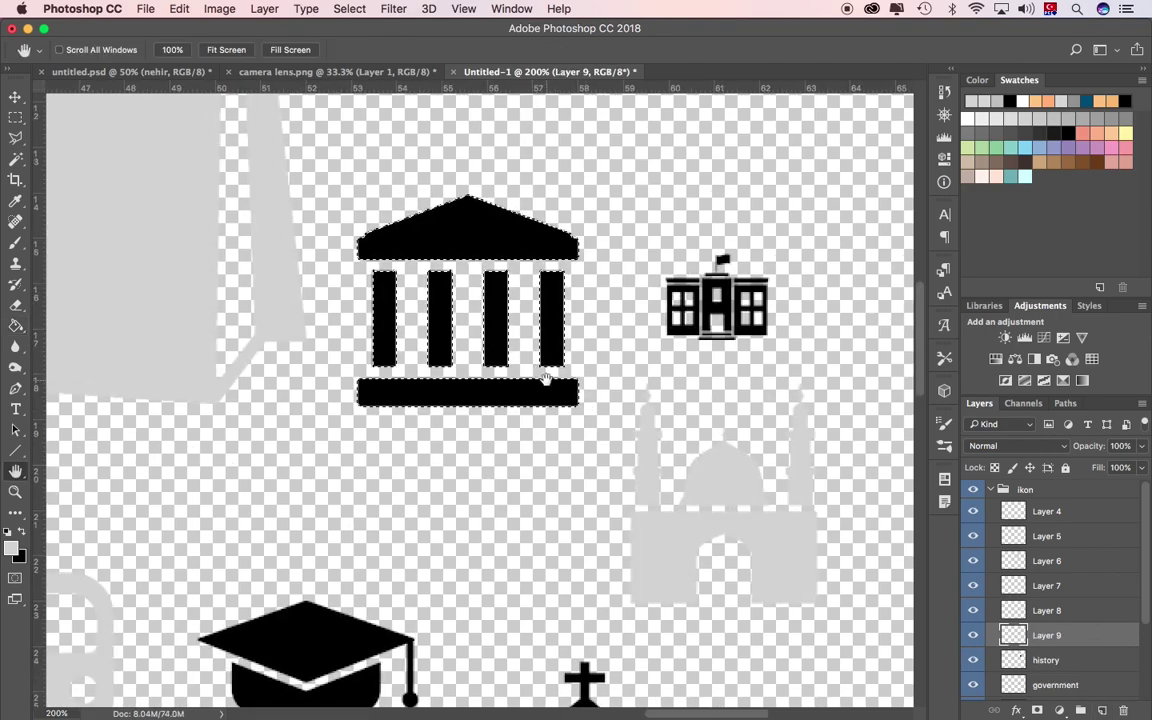
pyautogui.click(545, 385)
# Fill the government building and graduation cap icons light grey
pyautogui.keyDown('super'); pyautogui.click(1013, 662); pyautogui.keyUp('super')
pyautogui.click(722, 320)
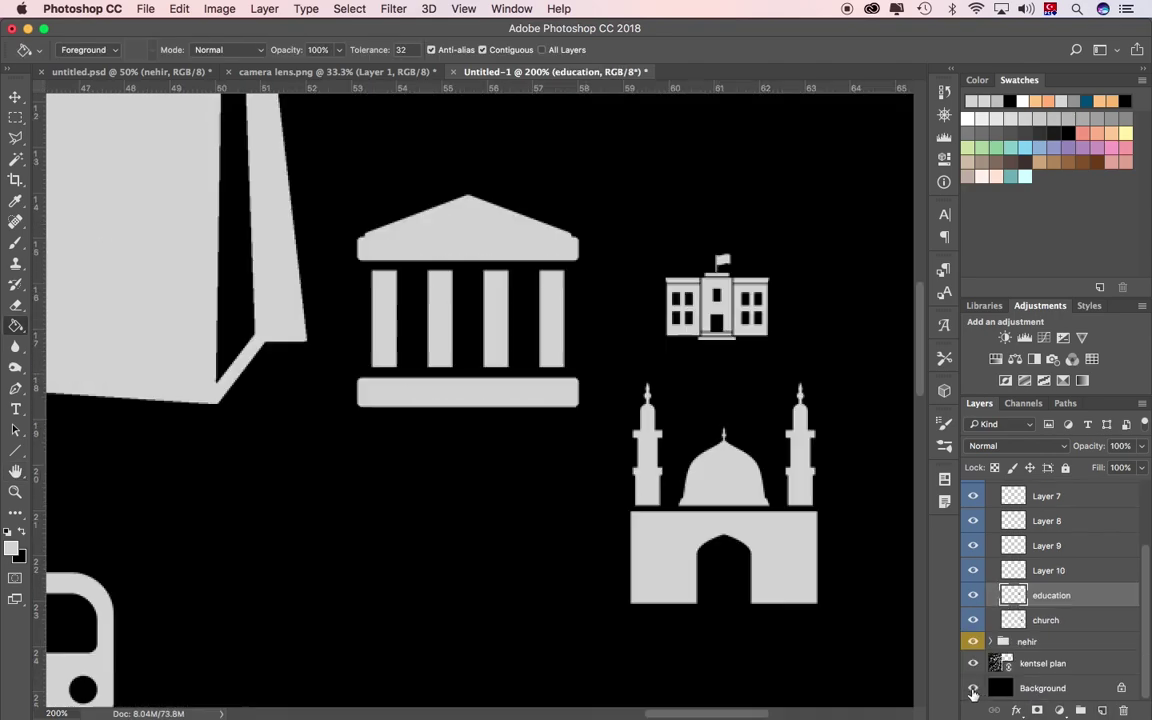
pyautogui.click(1047, 591)
pyautogui.click(310, 640)
# Fill the church icon light grey, zoom out and collapse the ikon group
pyautogui.click(1020, 620)
pyautogui.scroll(-3, 694, 488)
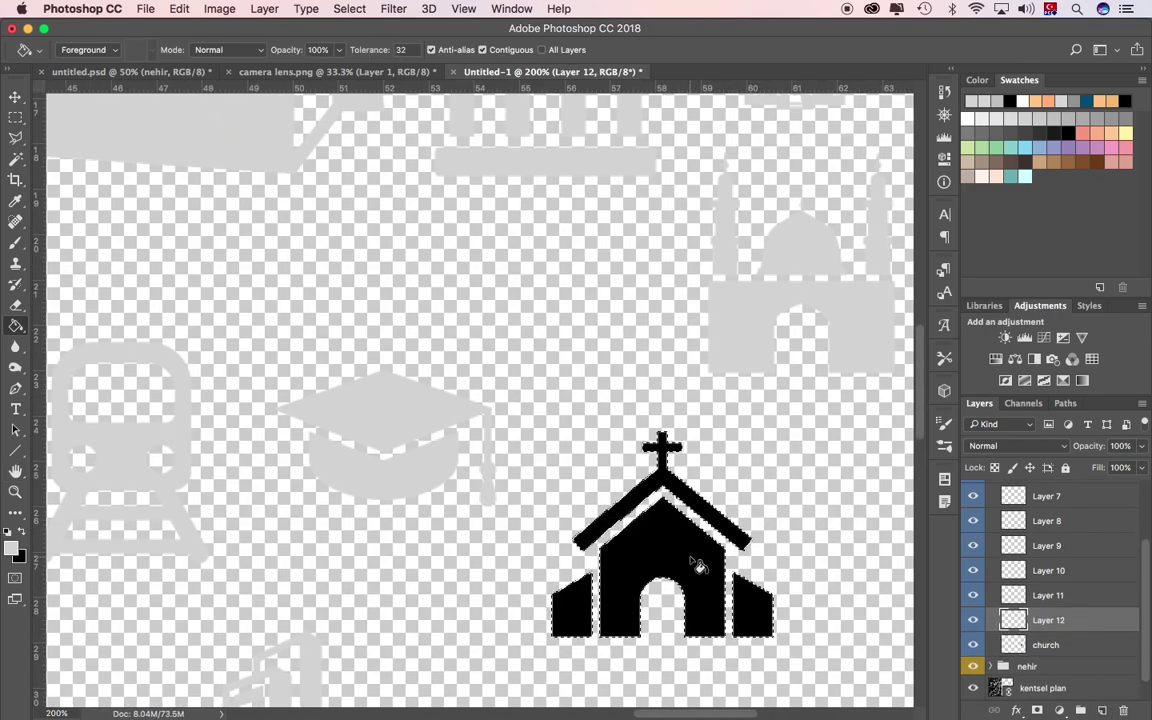
pyautogui.click(694, 488)
pyautogui.press('z')
pyautogui.press('super+minus')
pyautogui.press('super+minus')
pyautogui.click(990, 489)
# In the ikon group, scale down the mosque, church and train icons
pyautogui.click(974, 556)
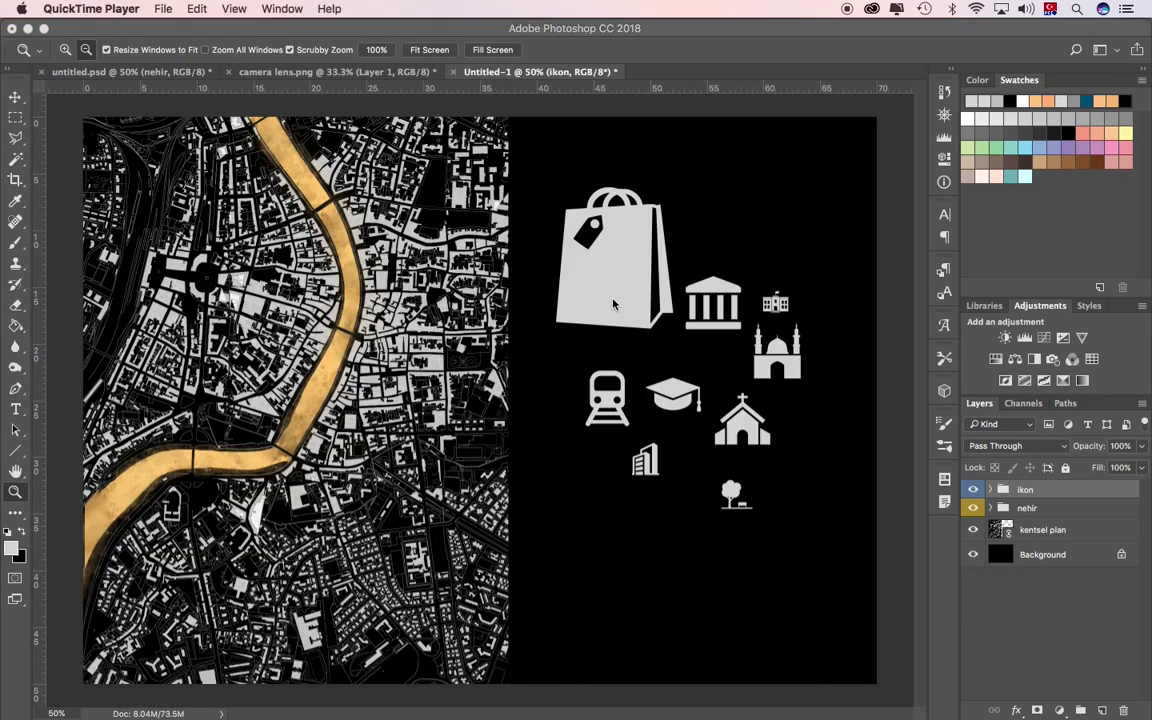
pyautogui.press('Return')
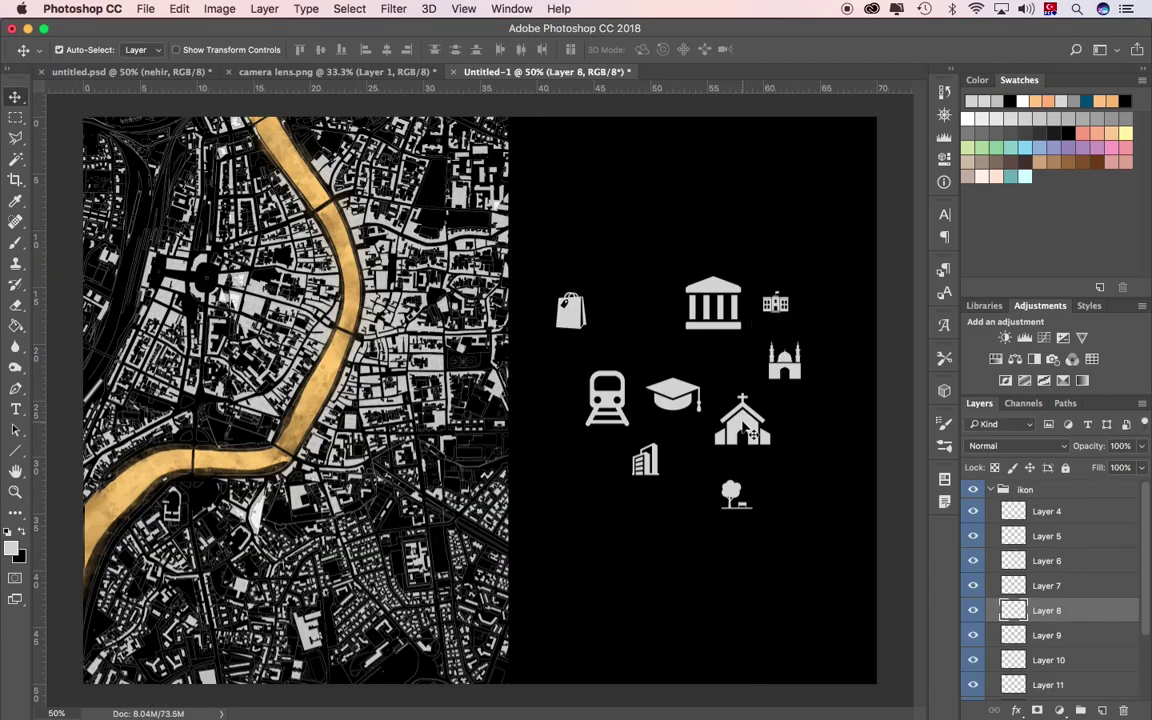
pyautogui.moveTo(770, 392); pyautogui.dragTo(754, 408)
pyautogui.press('Return')
pyautogui.hotkey('ctrl', 't')
pyautogui.moveTo(628, 370); pyautogui.dragTo(614, 388)
pyautogui.press('Return')
# Shrink the museum icon to match, then collapse the ikon group
pyautogui.hotkey('ctrl', 't')
pyautogui.moveTo(740, 278); pyautogui.dragTo(718, 298)
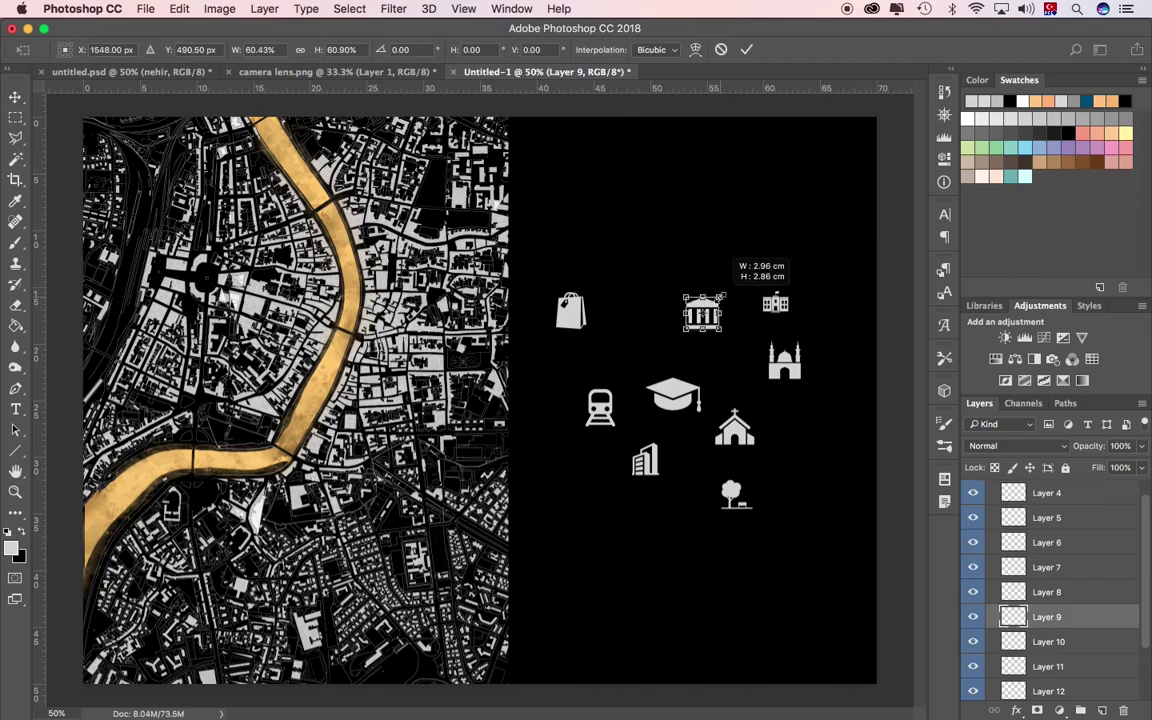
pyautogui.press('Return')
pyautogui.click(988, 492)
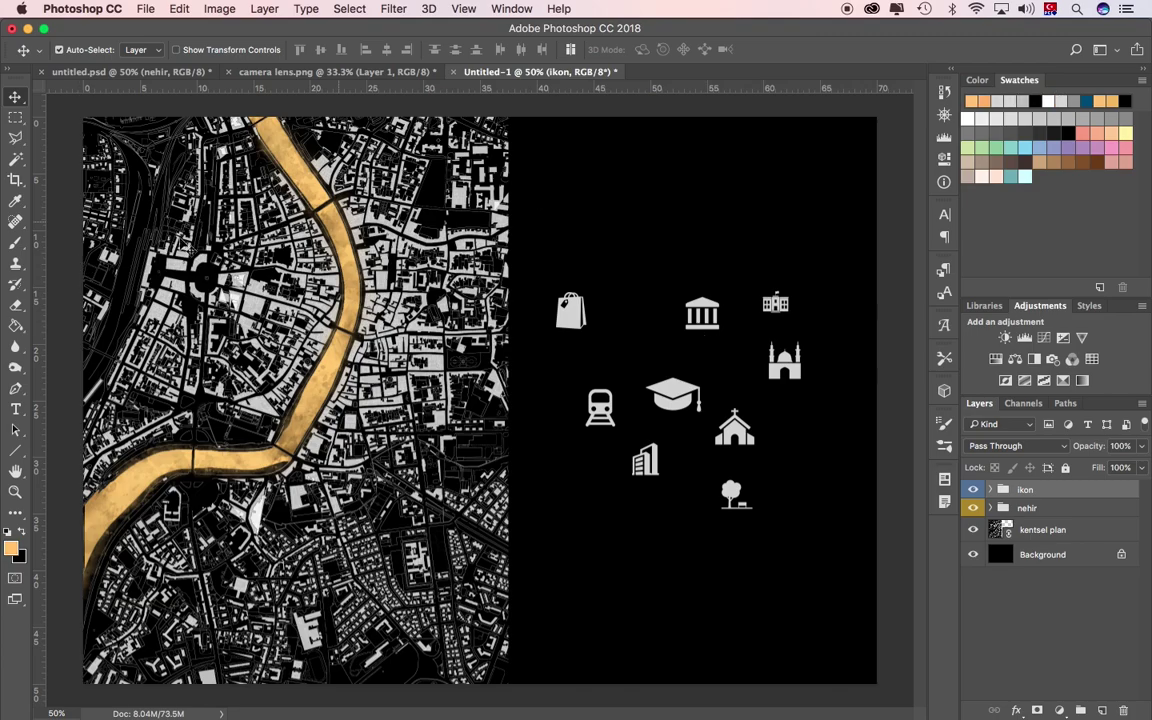
pyautogui.click(15, 490)
# Zoom into the map's top-left and set the Ellipse shape to no fill, dotted orange stroke
pyautogui.click(152, 139)
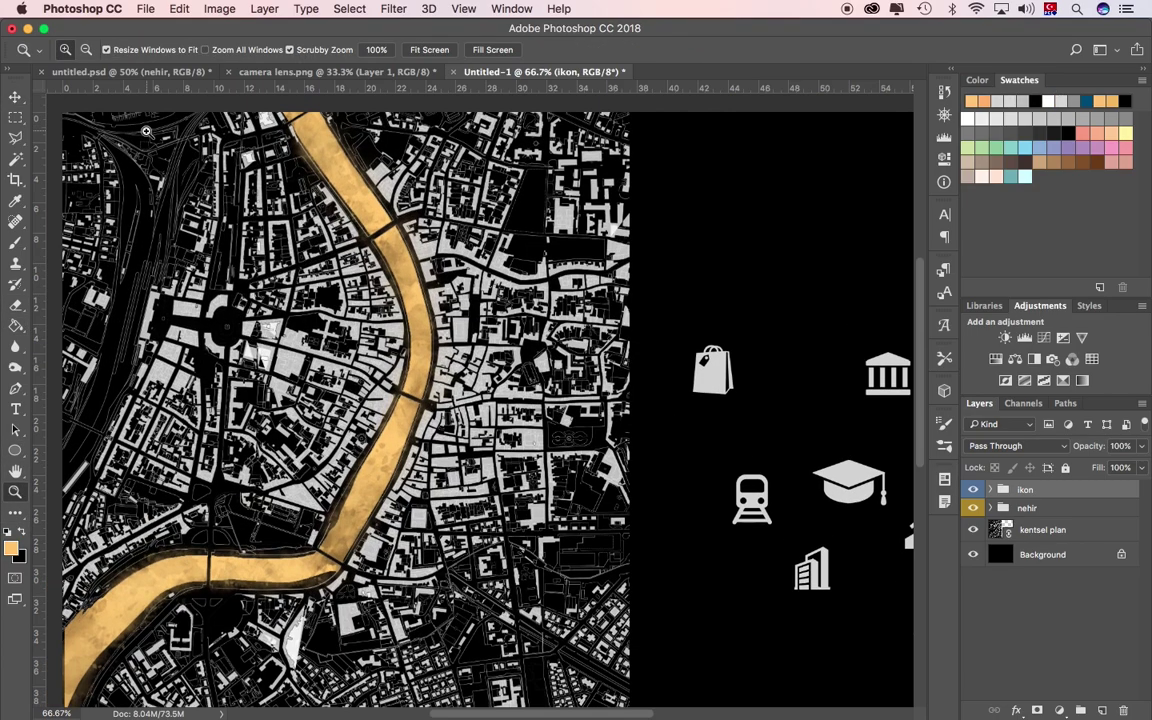
pyautogui.press('u')
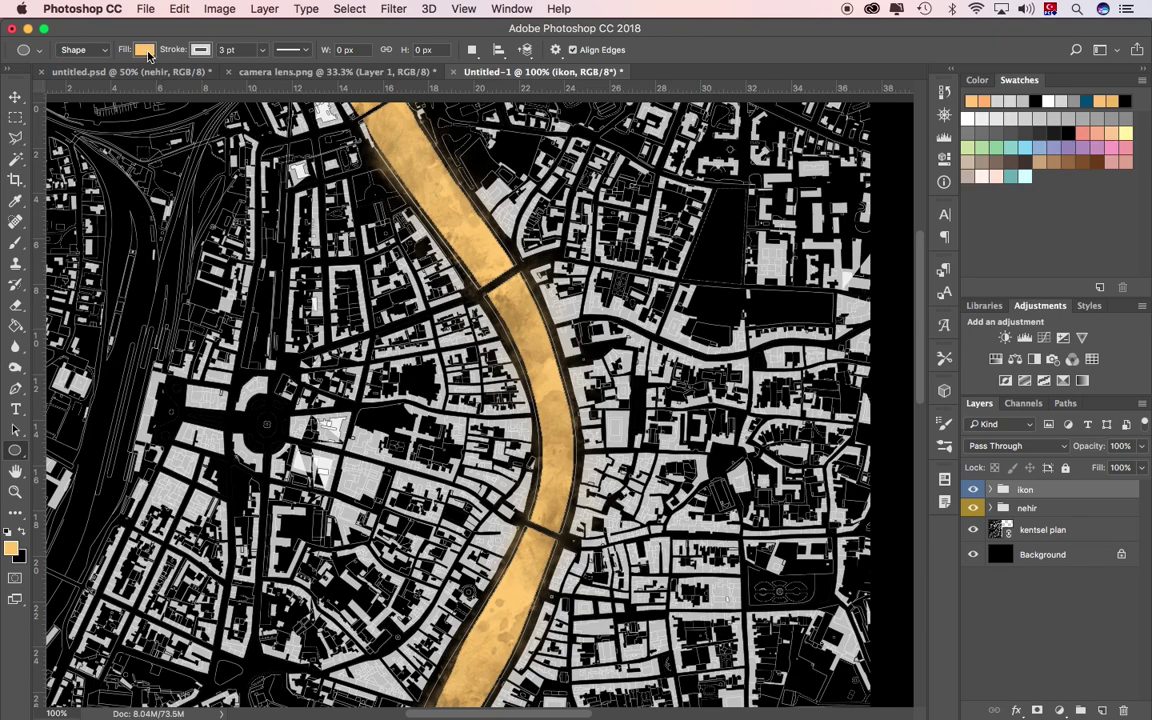
pyautogui.click(147, 55)
pyautogui.click(78, 78)
pyautogui.click(200, 49)
pyautogui.click(116, 114)
pyautogui.click(259, 134)
# Draw the 166 px circle around the top-left focus spot and nudge it into place
pyautogui.moveTo(145, 180); pyautogui.dragTo(172, 160)
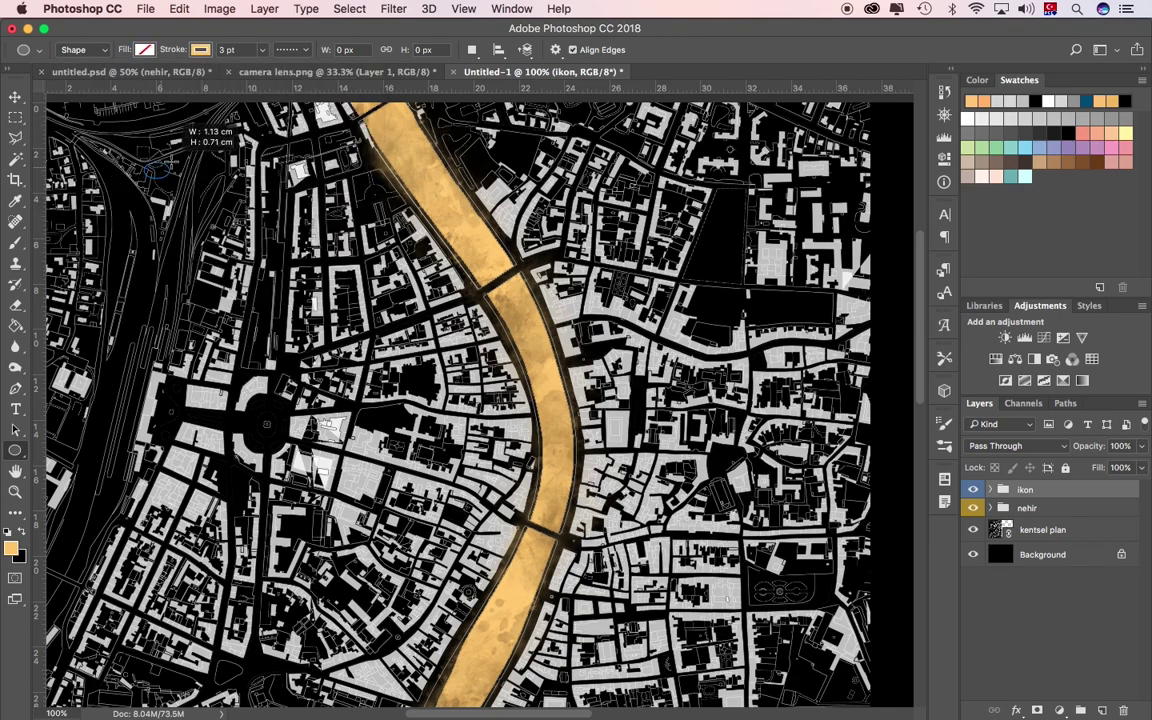
pyautogui.moveTo(212, 246); pyautogui.dragTo(212, 246)
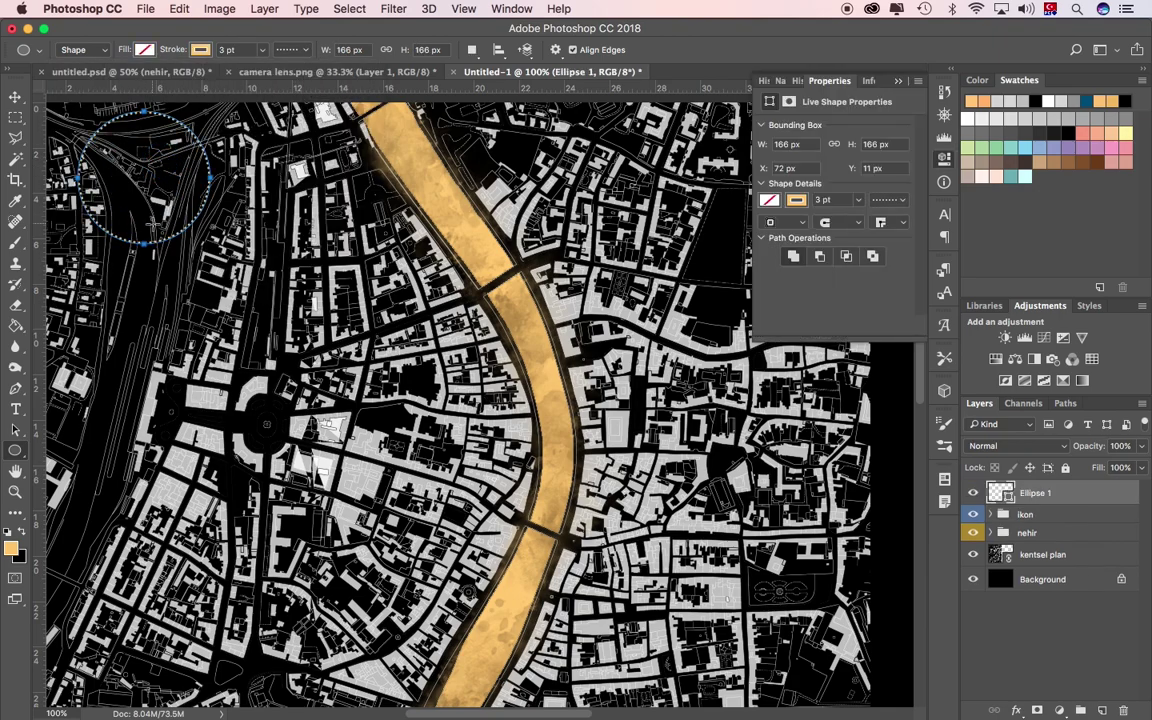
pyautogui.press('v')
pyautogui.moveTo(124, 213); pyautogui.dragTo(129, 216)
# Duplicate the ring and shrink copies into inner rings, one at 77 px
pyautogui.hotkey('ctrl', 'j')
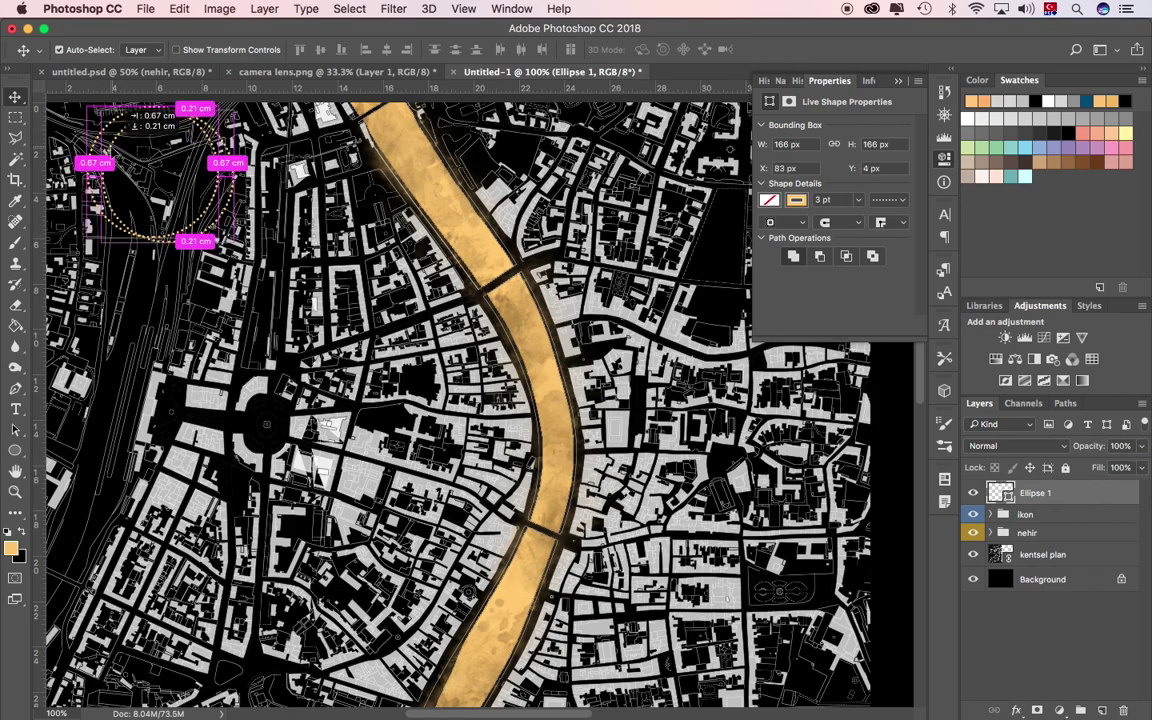
pyautogui.hotkey('ctrl', 't')
pyautogui.moveTo(90, 105)
pyautogui.mouseDown()
pyautogui.moveTo(175, 172)
pyautogui.moveTo(166, 163)
pyautogui.moveTo(332, 400)
pyautogui.moveTo(318, 388)
pyautogui.mouseUp()
pyautogui.press('Return')
pyautogui.hotkey('ctrl', 'j')
pyautogui.hotkey('ctrl', 't')
pyautogui.press('Return')
pyautogui.hotkey('ctrl', 't')
pyautogui.press('Return')
# Duplicate another ring, shrink it and move it onto the central roundabout
pyautogui.hotkey('ctrl', 'j')
pyautogui.hotkey('ctrl', 'j')
pyautogui.hotkey('ctrl', 't')
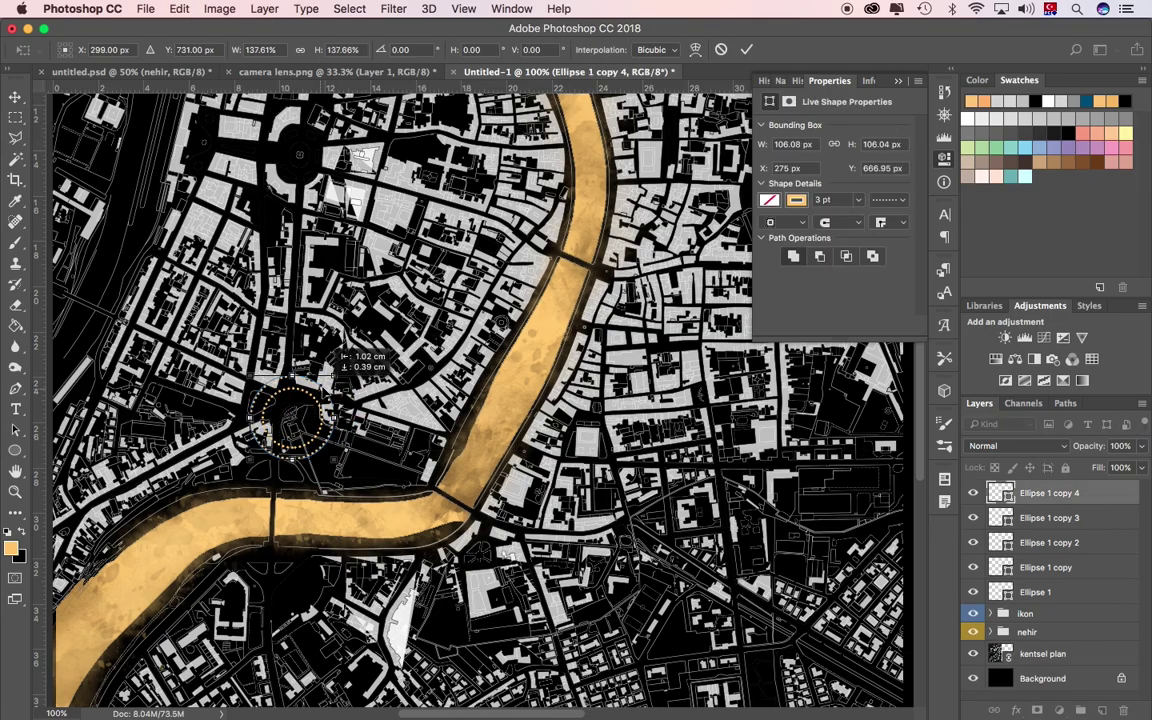
pyautogui.press('Return')
pyautogui.moveTo(262, 128); pyautogui.dragTo(365, 400)
pyautogui.scroll(-10, 365, 400)
pyautogui.hscroll(3, 365, 400)
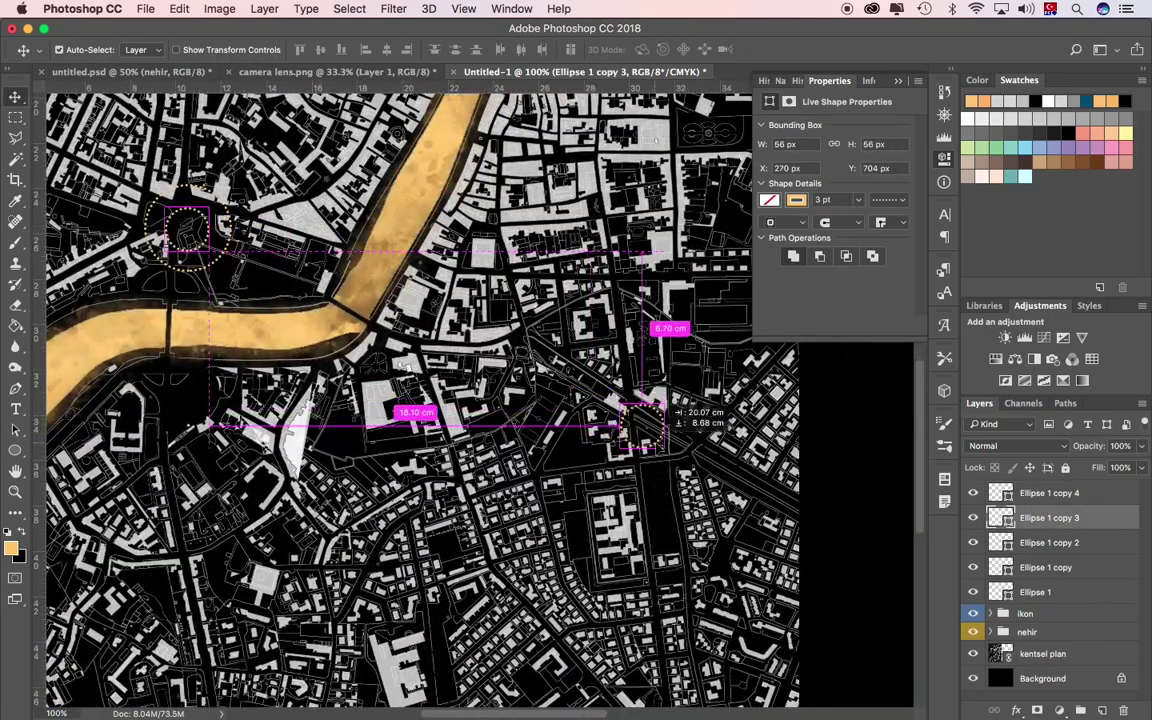
# Enlarge the lower-right outer ring and shrink the central inner ring
pyautogui.click(216, 268)
pyautogui.moveTo(216, 268); pyautogui.dragTo(655, 430)
pyautogui.hotkey('ctrl', 't')
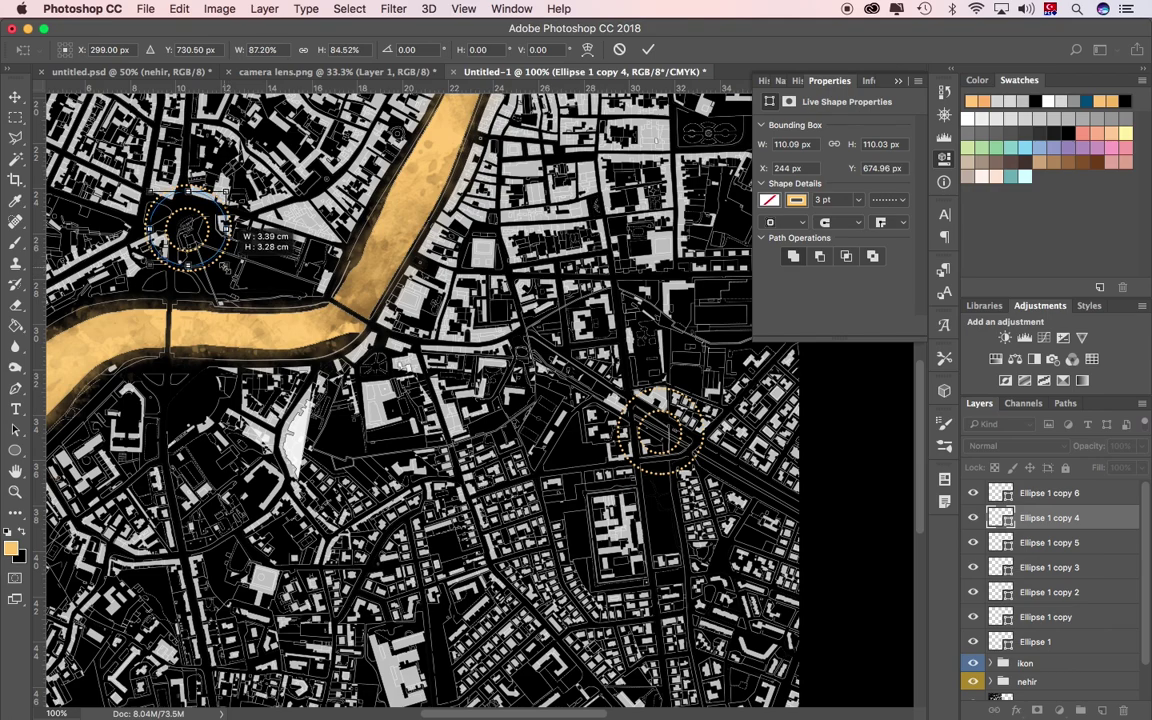
pyautogui.keyDown('ctrl'); pyautogui.click(224, 262); pyautogui.keyUp('ctrl')
pyautogui.press('Return')
pyautogui.hotkey('ctrl', 't')
pyautogui.moveTo(214, 202); pyautogui.dragTo(218, 186)
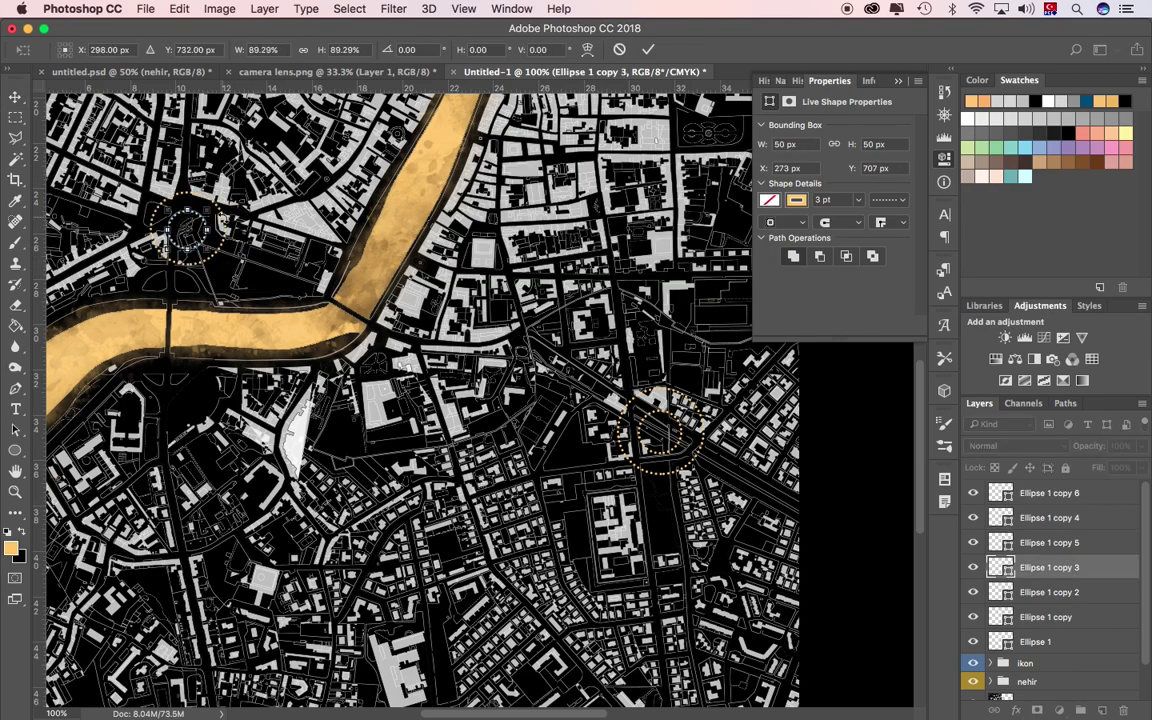
pyautogui.press('Return')
# Group all ring layers into Group 1 and finalize the top-left ring's size
pyautogui.hotkey('ctrl', 'g')
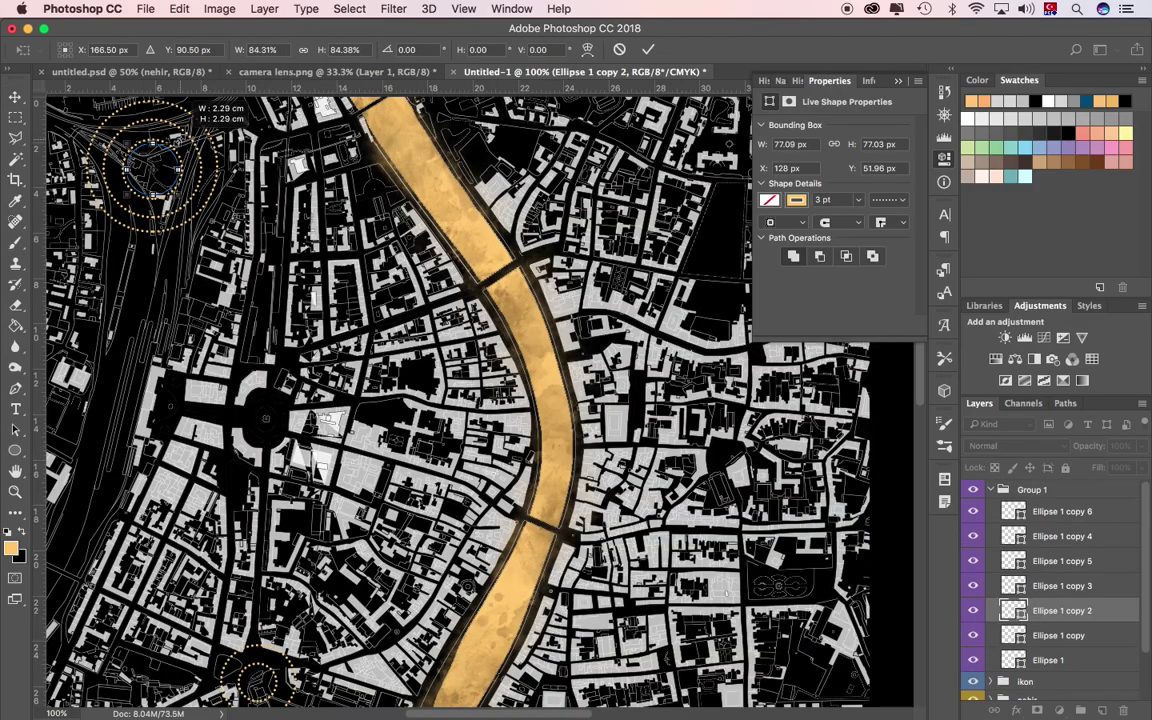
pyautogui.moveTo(192, 108); pyautogui.dragTo(188, 112)
pyautogui.press('Return')
pyautogui.hotkey('ctrl', '-')
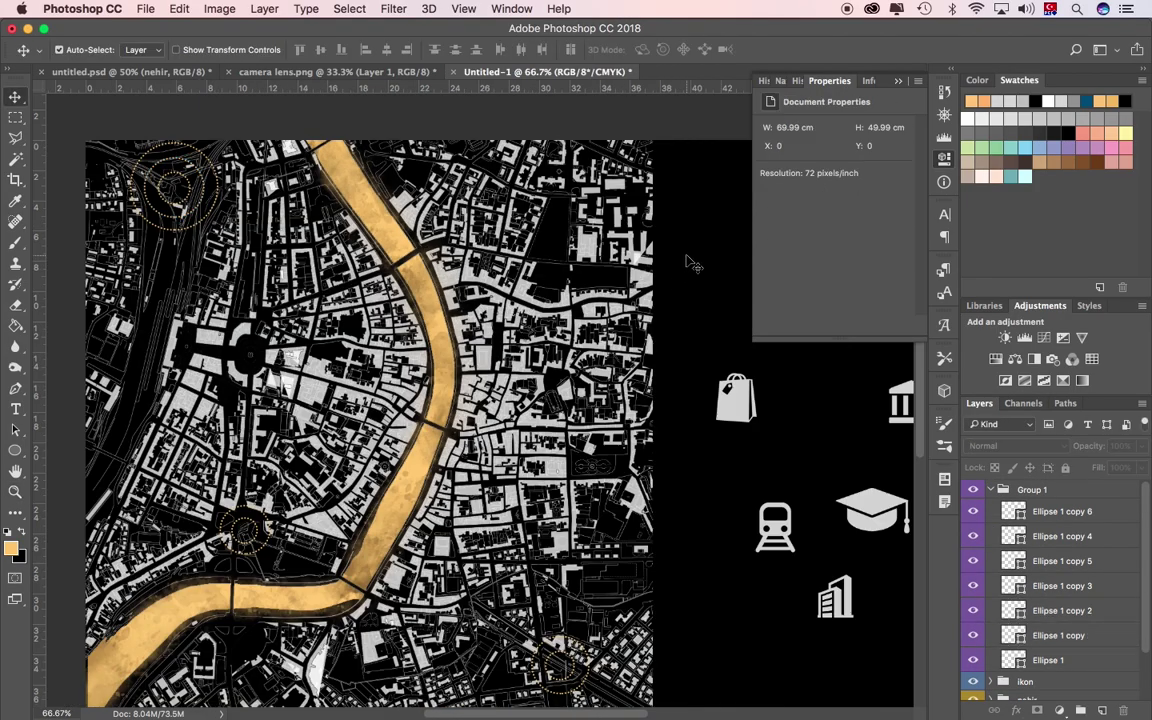
pyautogui.press('z')
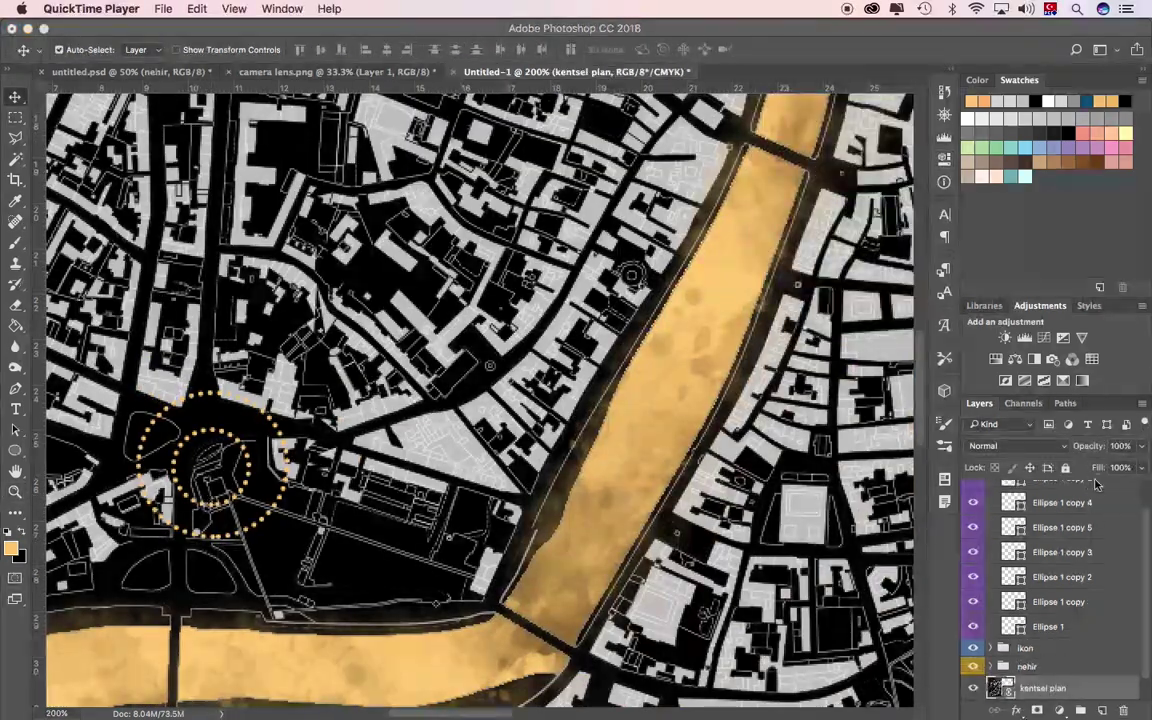
# Resize the central ring pair so they share the same centre
pyautogui.hotkey('ctrl', 't')
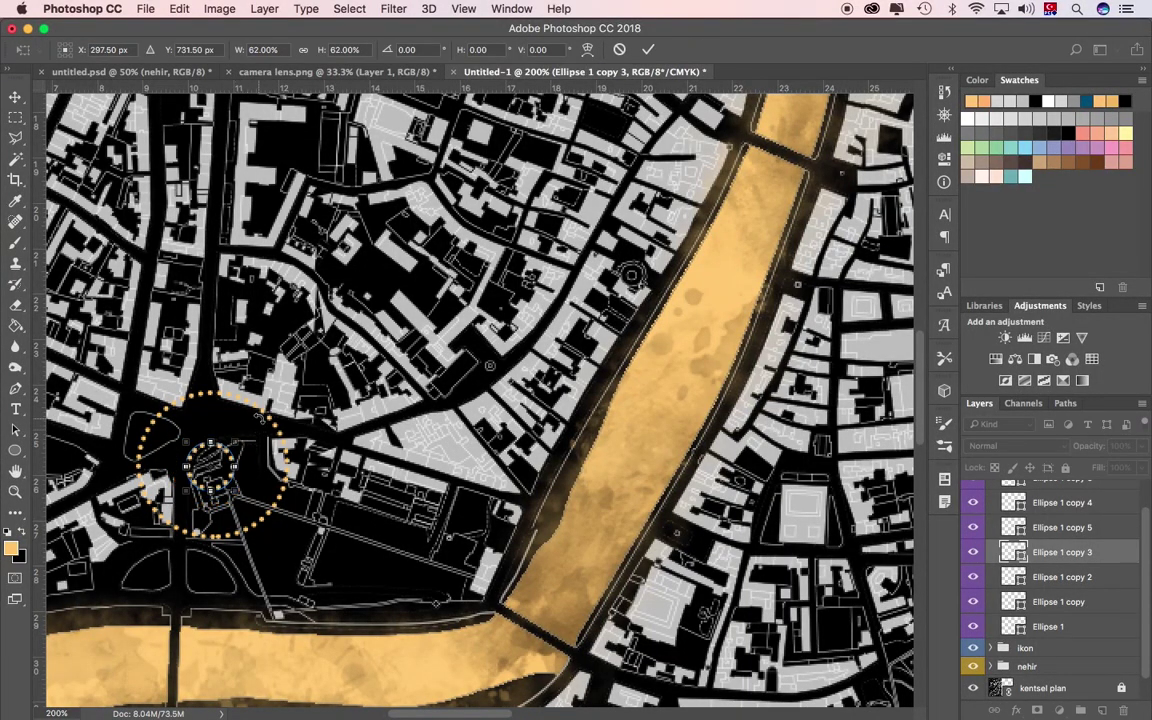
pyautogui.press('Return')
pyautogui.click(258, 418)
pyautogui.hotkey('ctrl', 't')
pyautogui.moveTo(289, 391); pyautogui.dragTo(270, 409)
pyautogui.press('Return')
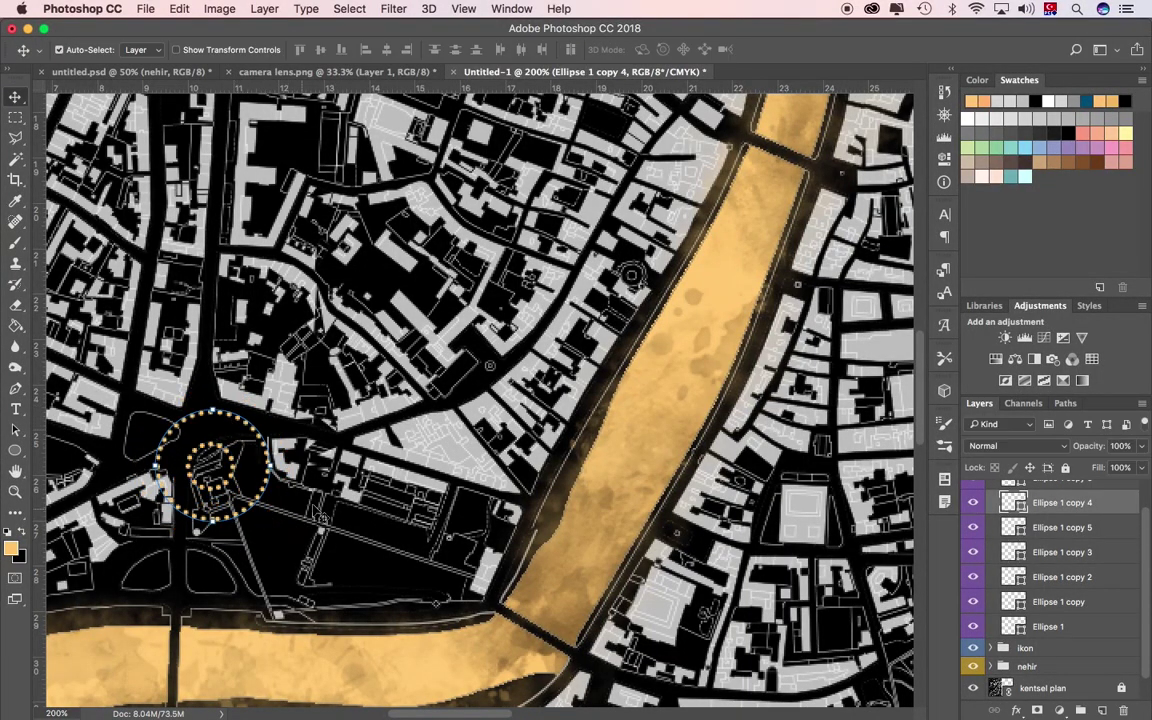
pyautogui.hotkey('ctrl', '0')
pyautogui.click(740, 496)
# Resize the small lower-right ring and duplicate it for a second ring
pyautogui.press('z')
pyautogui.click(608, 618)
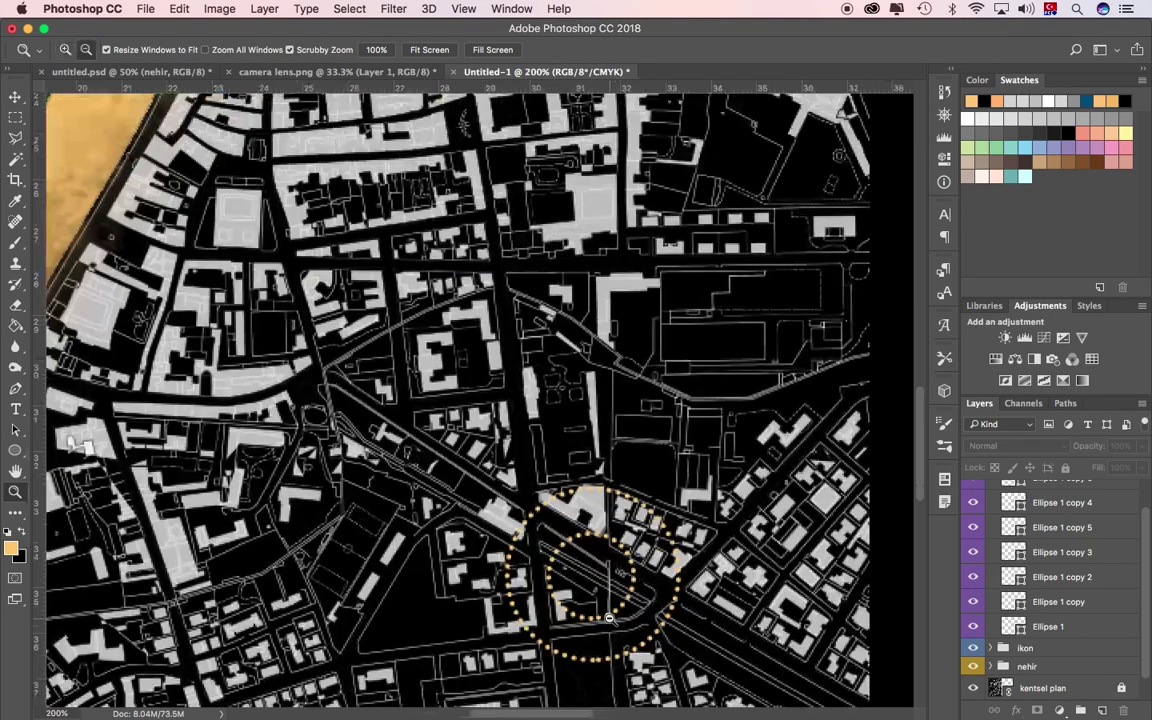
pyautogui.keyDown('ctrl'); pyautogui.click(608, 618); pyautogui.keyUp('ctrl')
pyautogui.hotkey('ctrl', 't')
pyautogui.press('Return')
pyautogui.hotkey('ctrl', 'j')
pyautogui.hotkey('ctrl', 't')
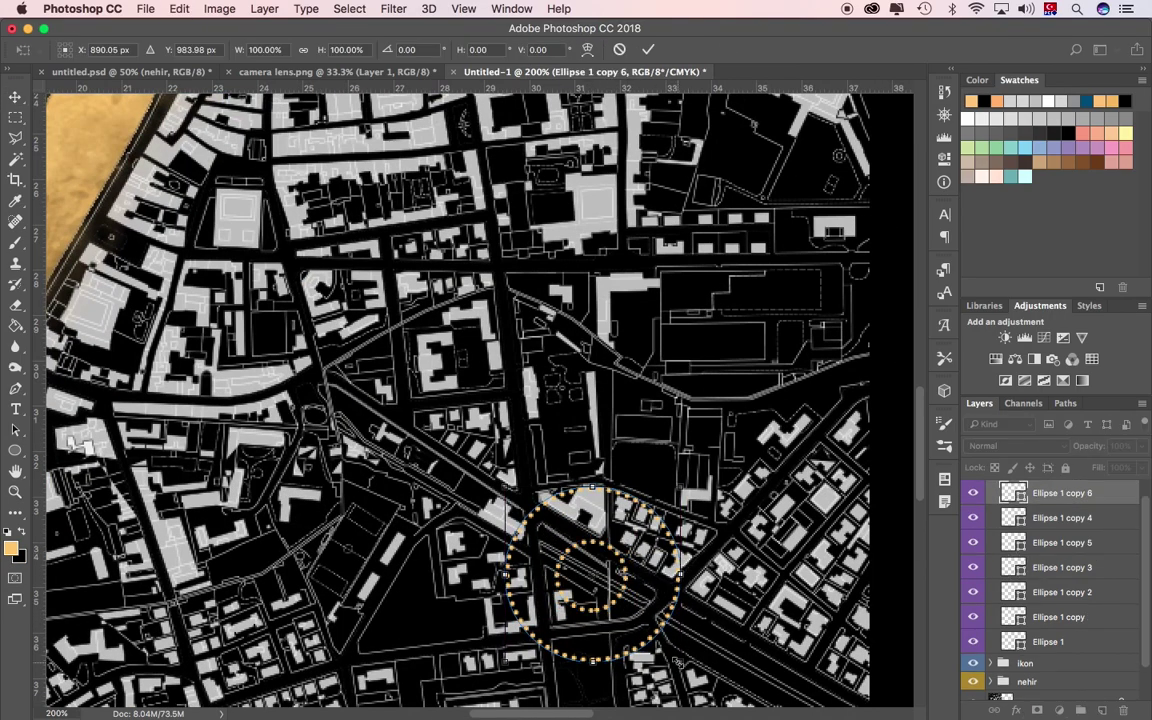
pyautogui.press('Return')
pyautogui.click(662, 607)
# Draw a dotted orange Pen shape path connecting the focus rings
pyautogui.press('p')
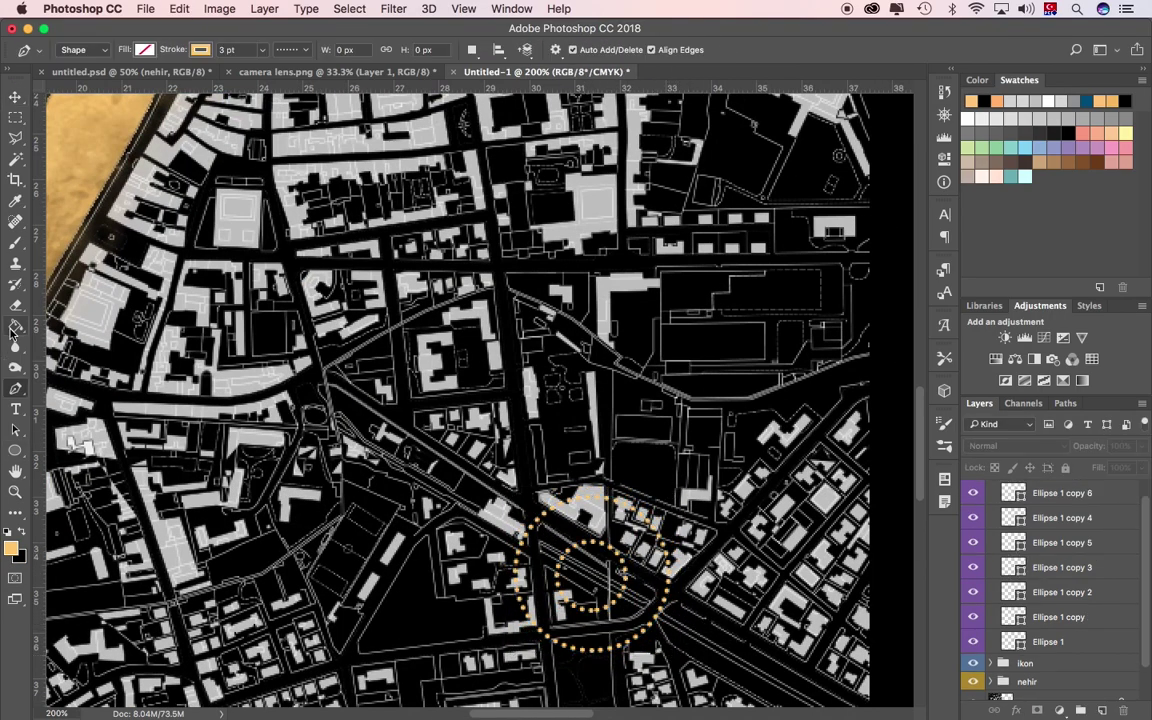
pyautogui.click(145, 49)
pyautogui.click(264, 50)
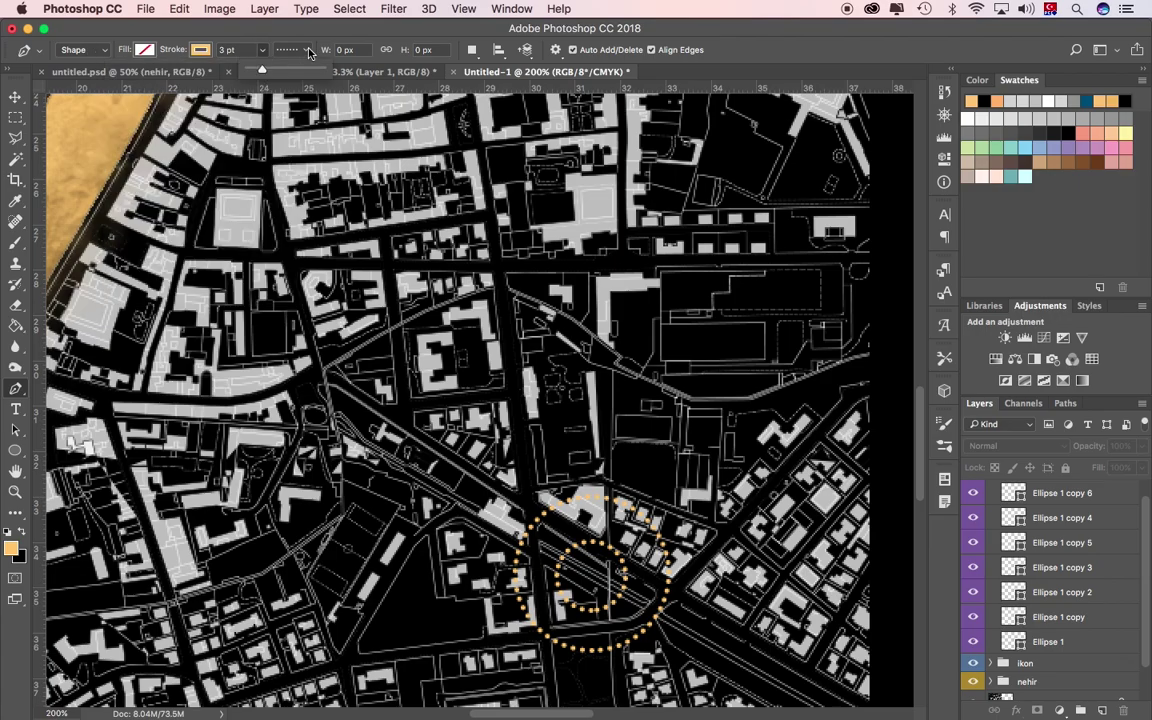
pyautogui.click(593, 585)
pyautogui.scroll(-5, 450, 400)
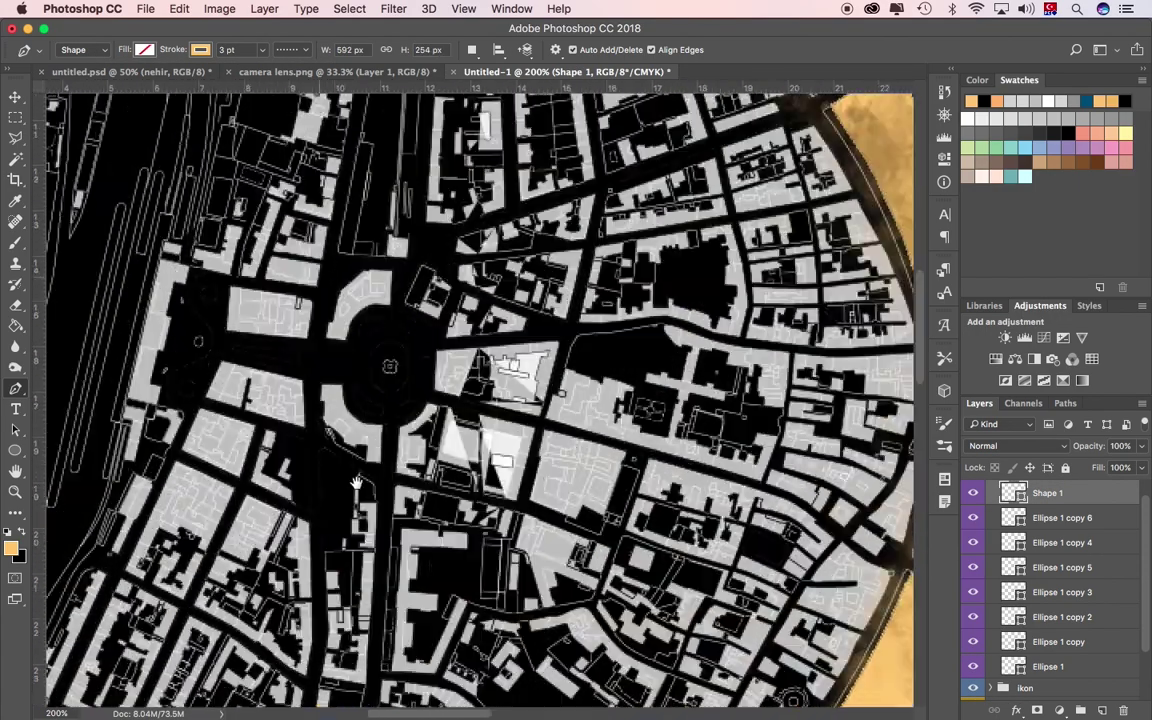
pyautogui.click(288, 252)
pyautogui.press('v')
# Nudge the central focus ring into line with the connecting path
pyautogui.press('z')
pyautogui.keyDown('alt'); pyautogui.click(256, 537); pyautogui.keyUp('alt')
pyautogui.keyDown('alt'); pyautogui.click(256, 537); pyautogui.keyUp('alt')
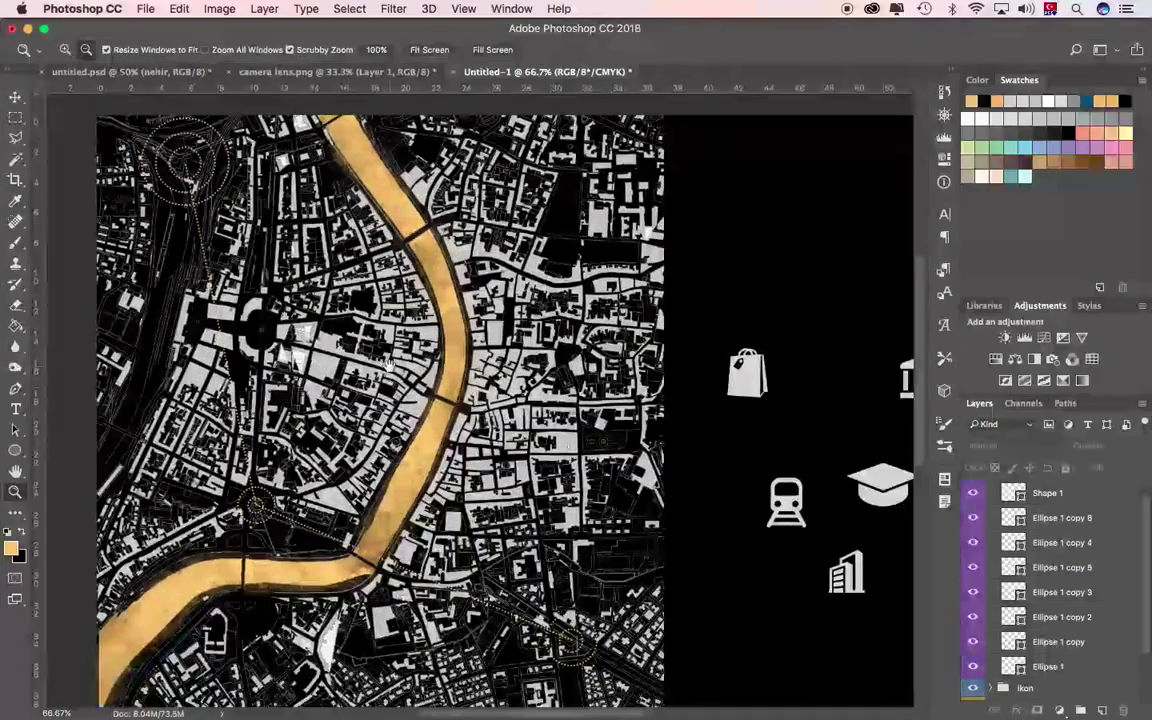
pyautogui.click(256, 537)
pyautogui.click(256, 537)
pyautogui.press('v')
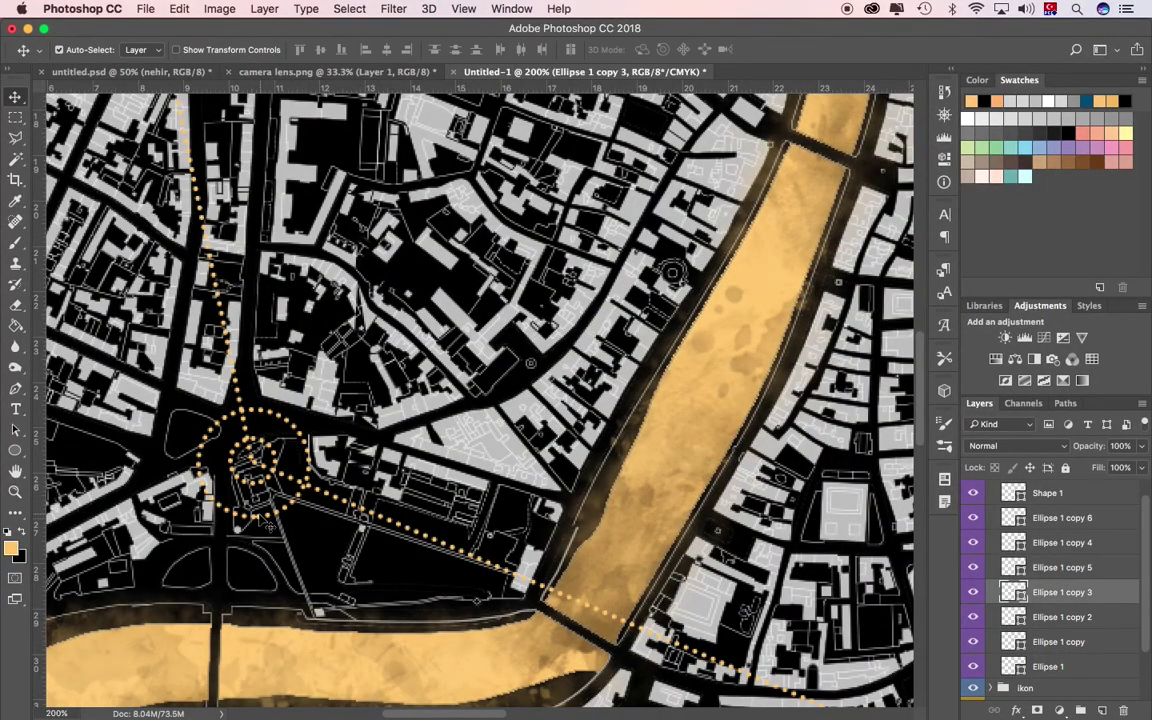
pyautogui.moveTo(268, 525); pyautogui.dragTo(258, 470)
pyautogui.press('z')
pyautogui.keyDown('alt'); pyautogui.click(258, 470); pyautogui.keyUp('alt')
pyautogui.keyDown('alt'); pyautogui.click(258, 470); pyautogui.keyUp('alt')
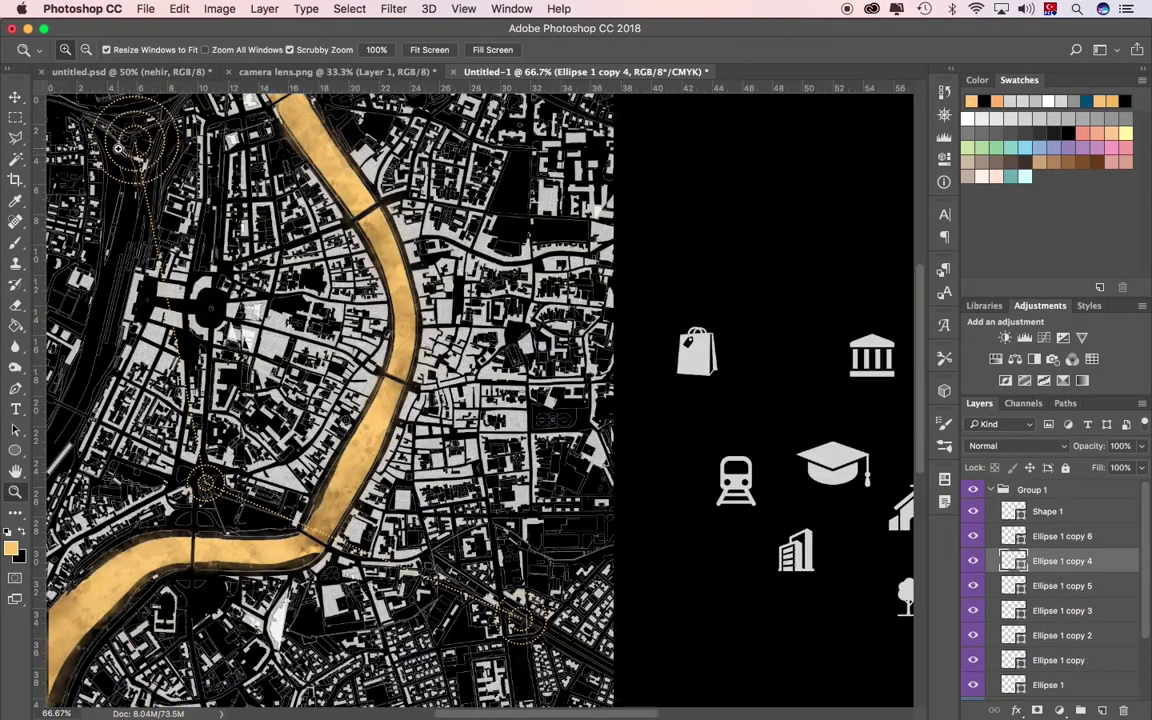
pyautogui.click(118, 148)
pyautogui.click(118, 148)
# Rasterize the Shape 1 connecting line layer after an erase attempt fails
pyautogui.press('v')
pyautogui.click(180, 237)
pyautogui.press('l')
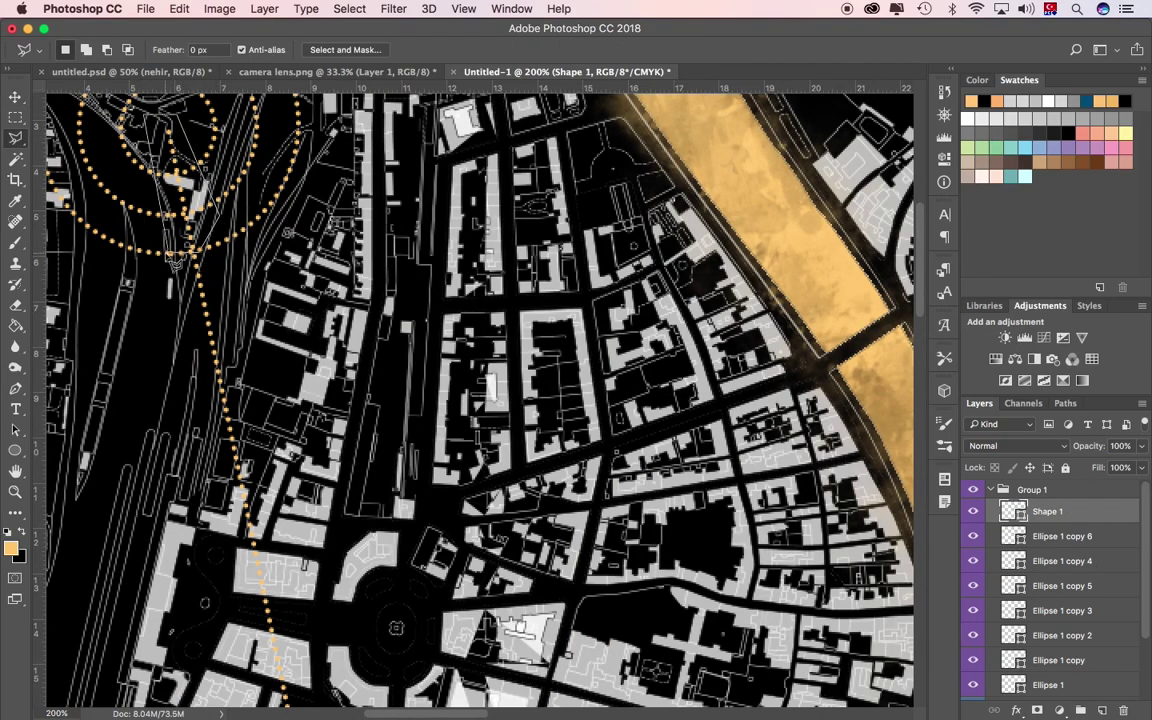
pyautogui.press('BackSpace')
pyautogui.press('Return')
pyautogui.rightClick(1058, 508)
pyautogui.click(890, 260)
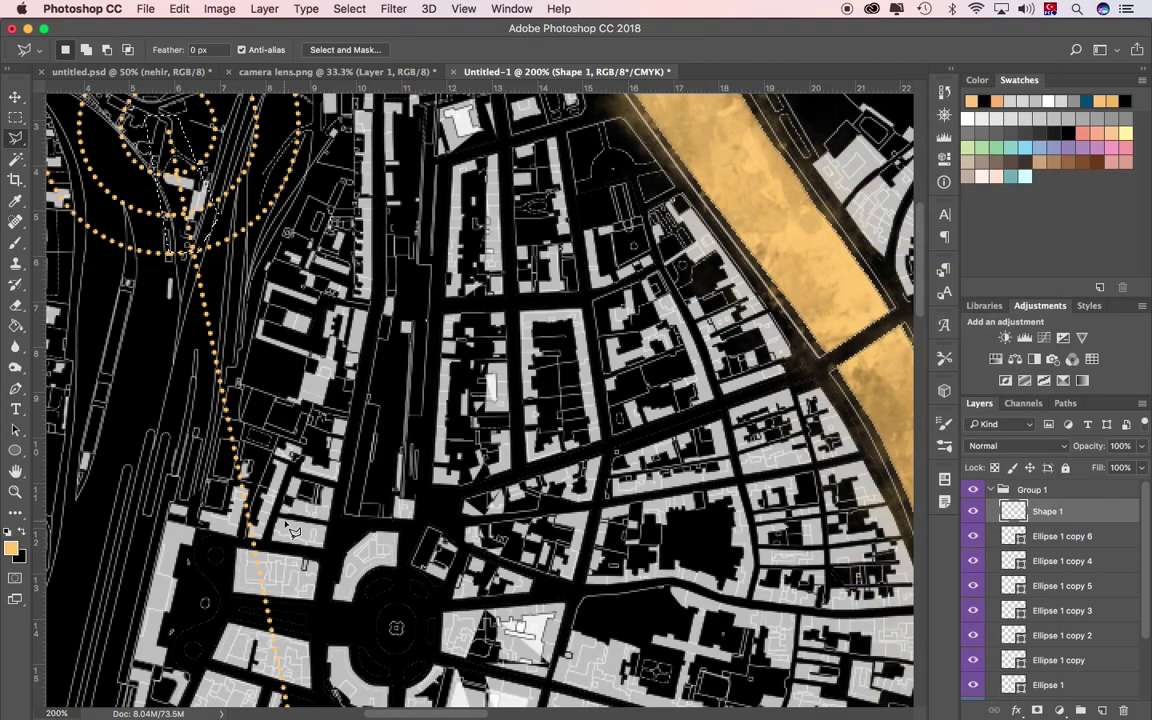
pyautogui.hscroll(10, 379, 619)
pyautogui.hscroll(5, 379, 619)
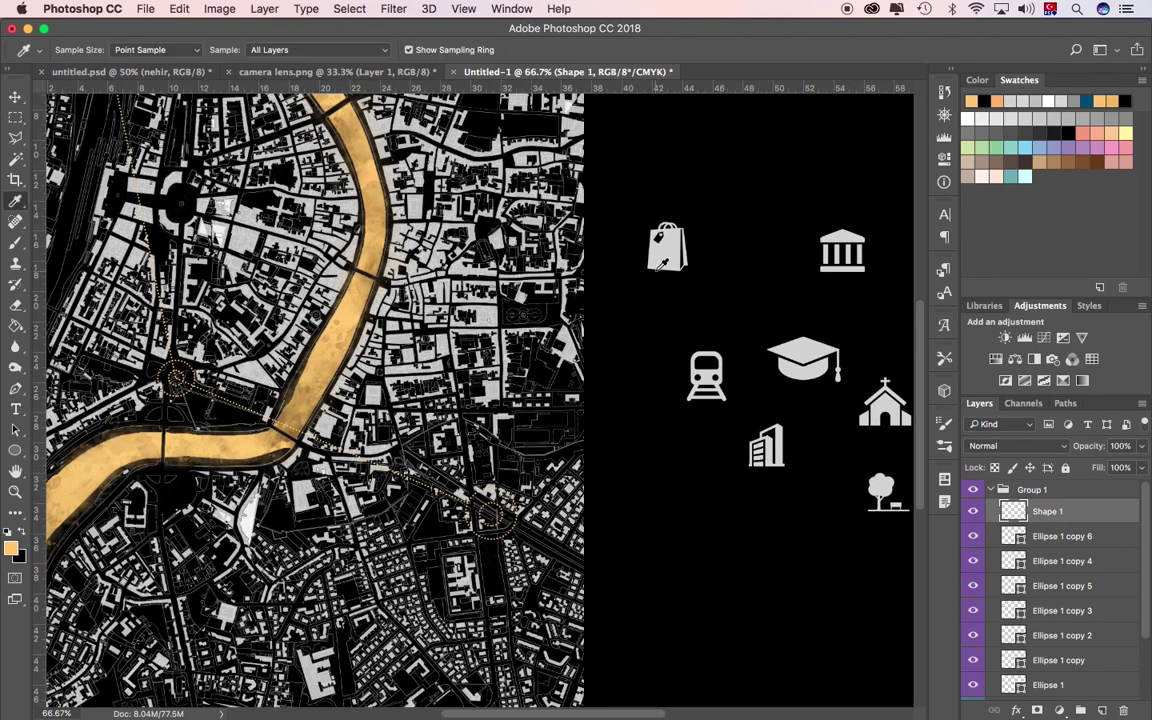
# On a new layer, draw a solid horizontal line from the station marker toward the icons
pyautogui.click(1103, 709)
pyautogui.rightClick(15, 450)
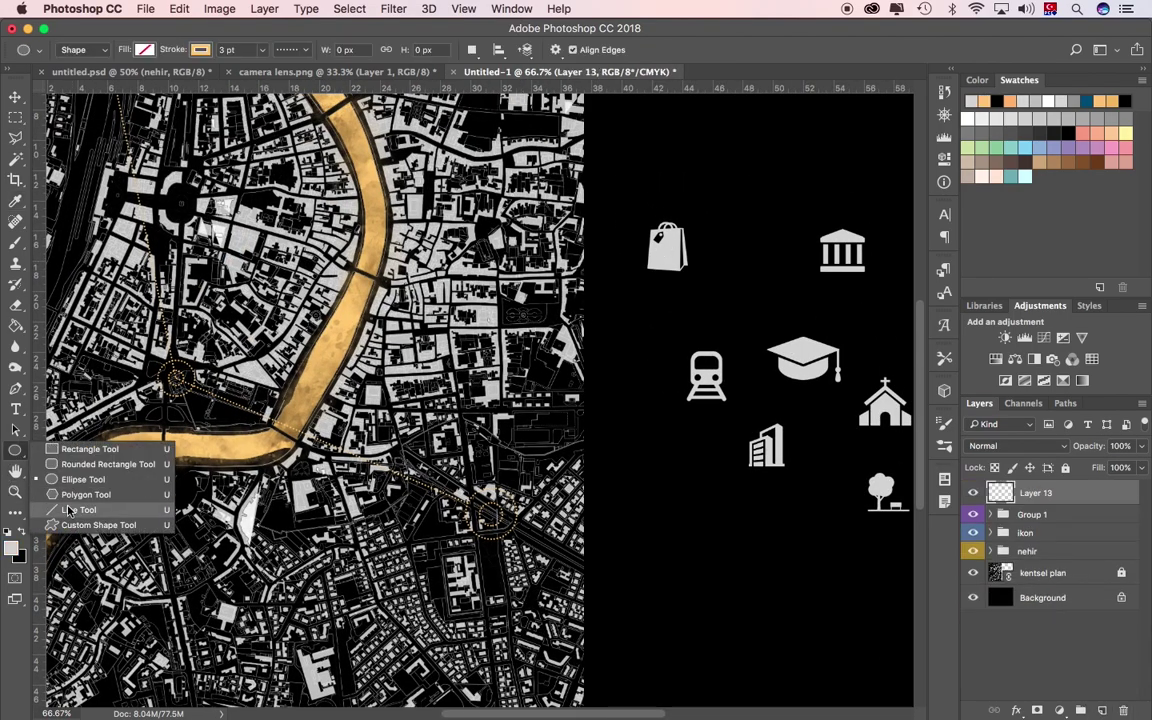
pyautogui.click(85, 507)
pyautogui.click(290, 49)
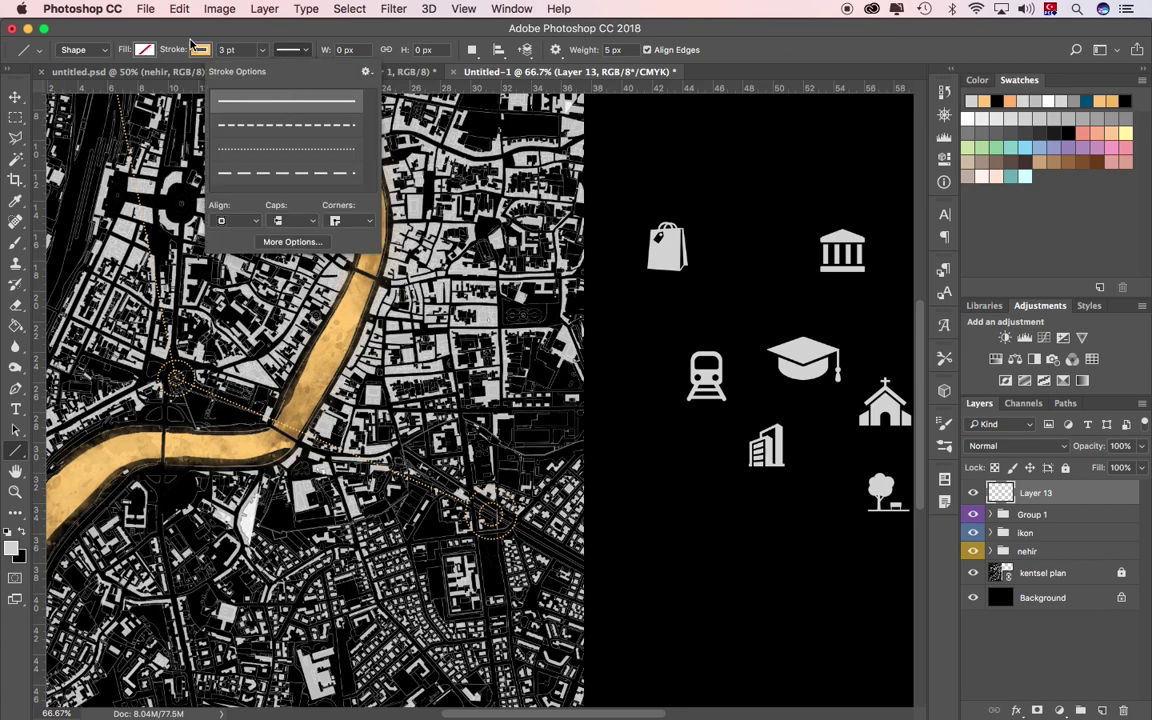
pyautogui.click(259, 91)
pyautogui.click(145, 49)
pyautogui.press('Escape')
pyautogui.moveTo(490, 516); pyautogui.dragTo(724, 516)
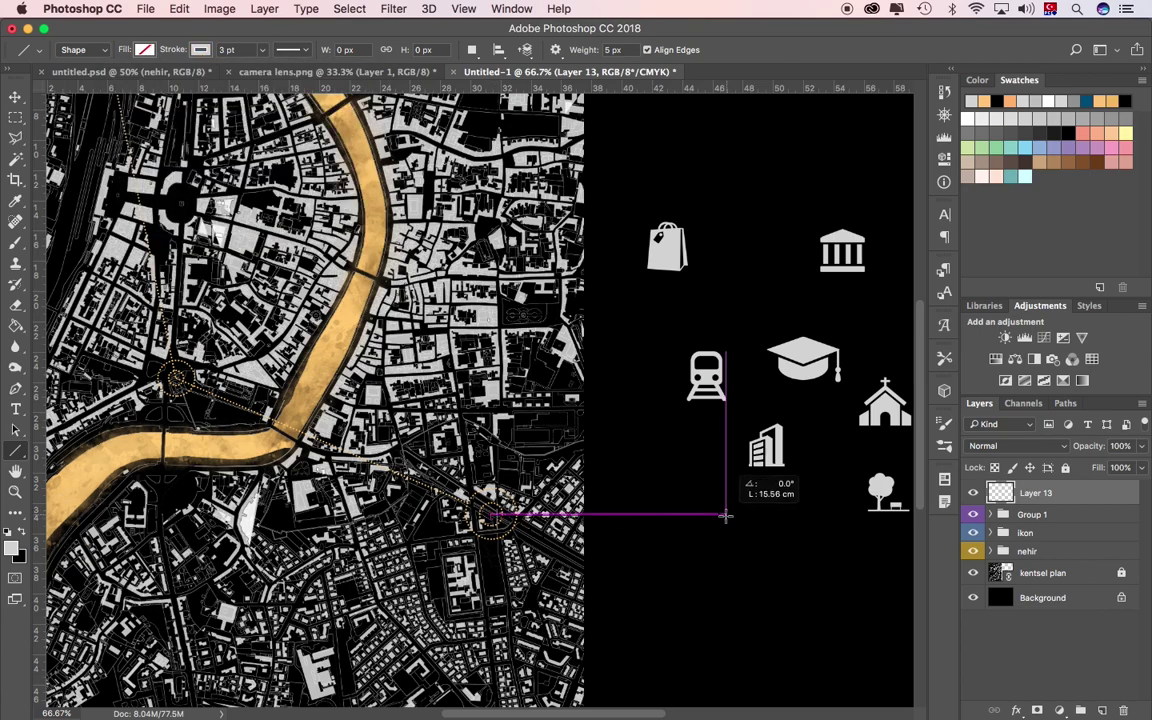
# Put the arrow layer in its own group and colour-code the group red
pyautogui.press('v')
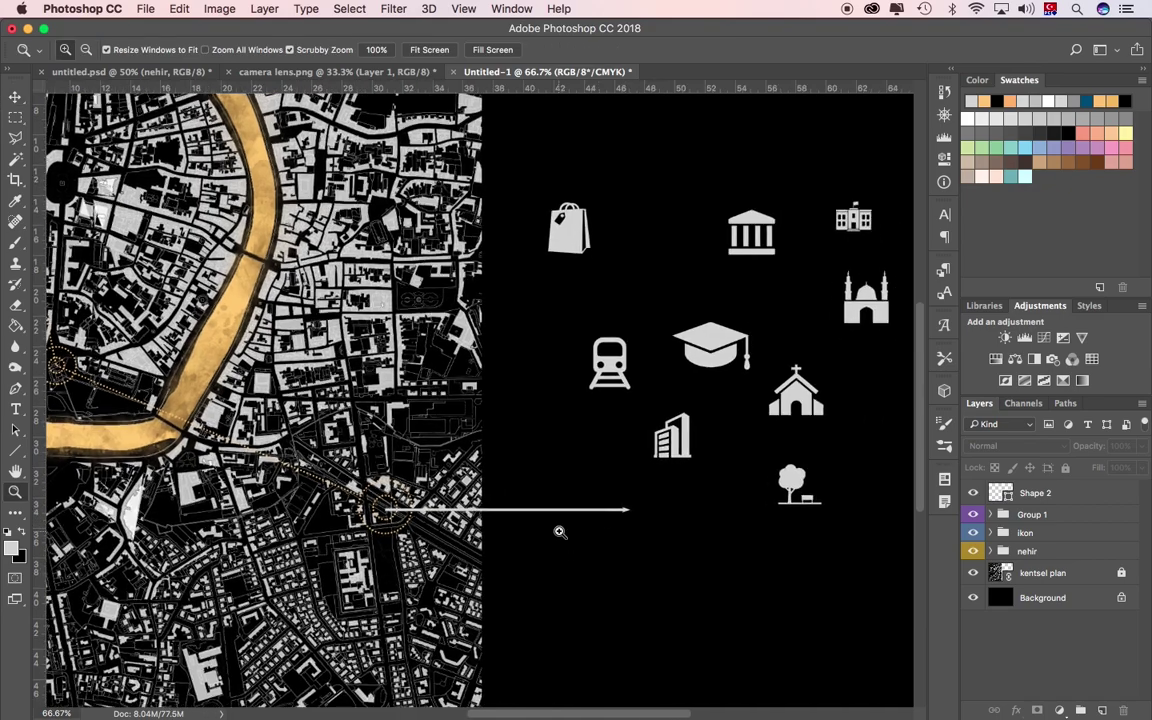
pyautogui.keyDown('ctrl'); pyautogui.click(558, 532); pyautogui.keyUp('ctrl')
pyautogui.hotkey('ctrl', '-')
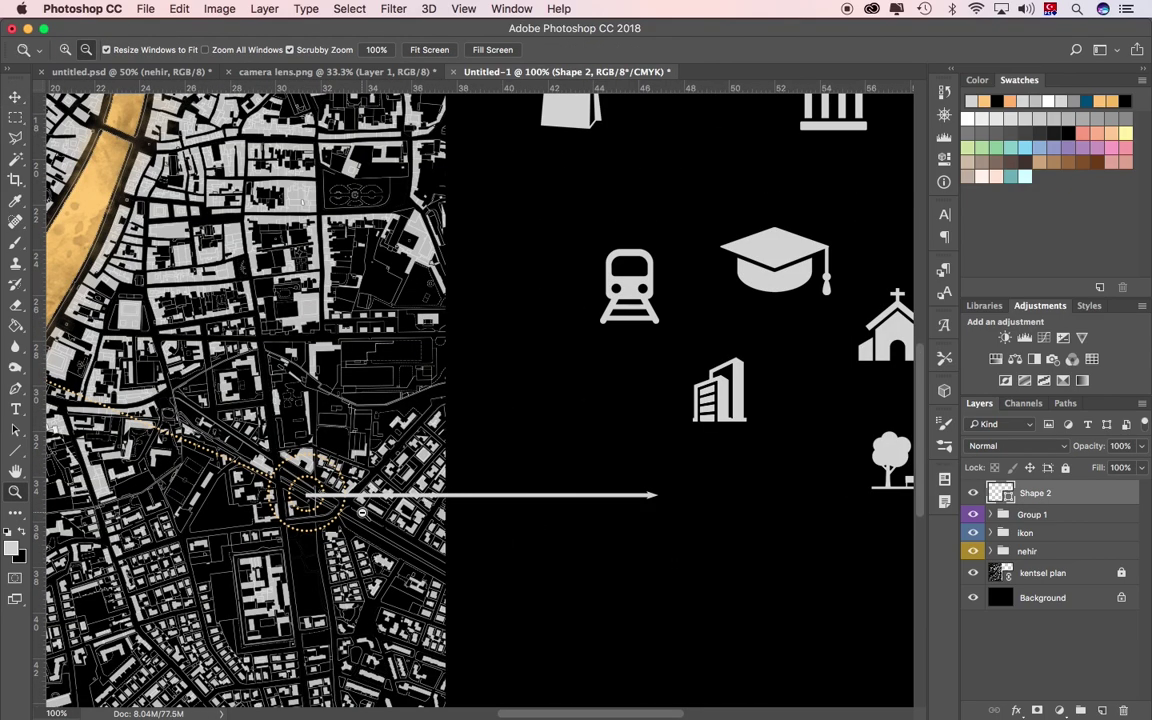
pyautogui.hotkey('ctrl', '-')
pyautogui.hotkey('ctrl', 'g')
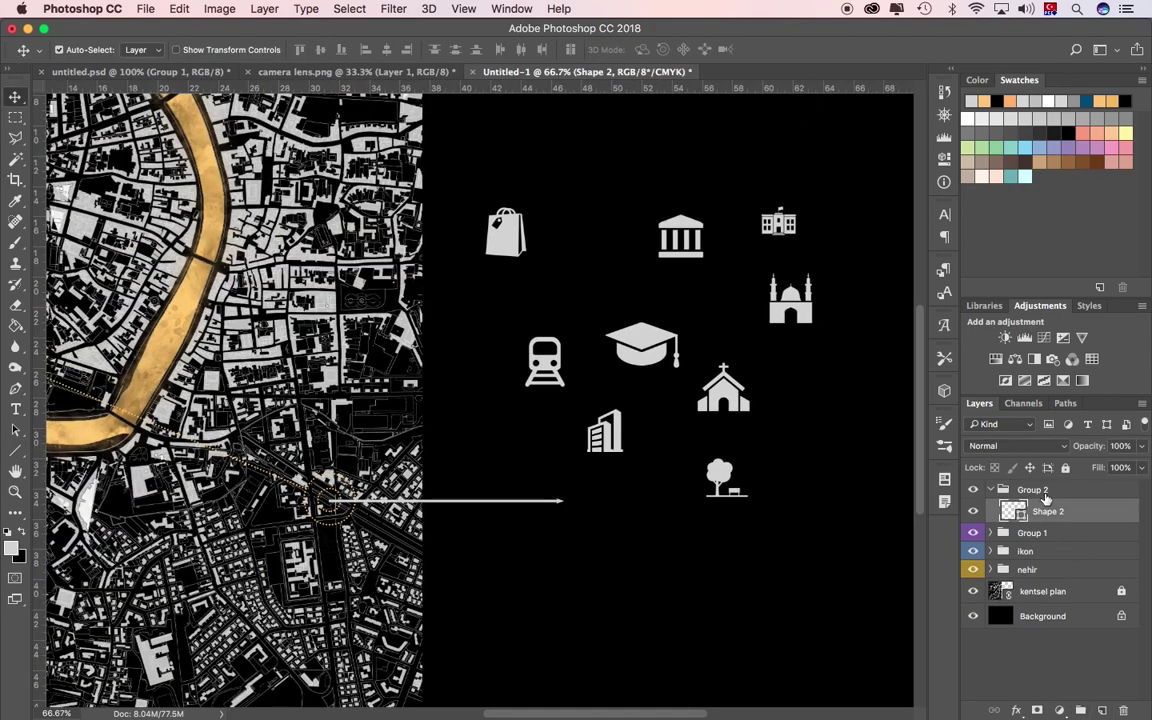
pyautogui.rightClick(1020, 490)
pyautogui.click(970, 610)
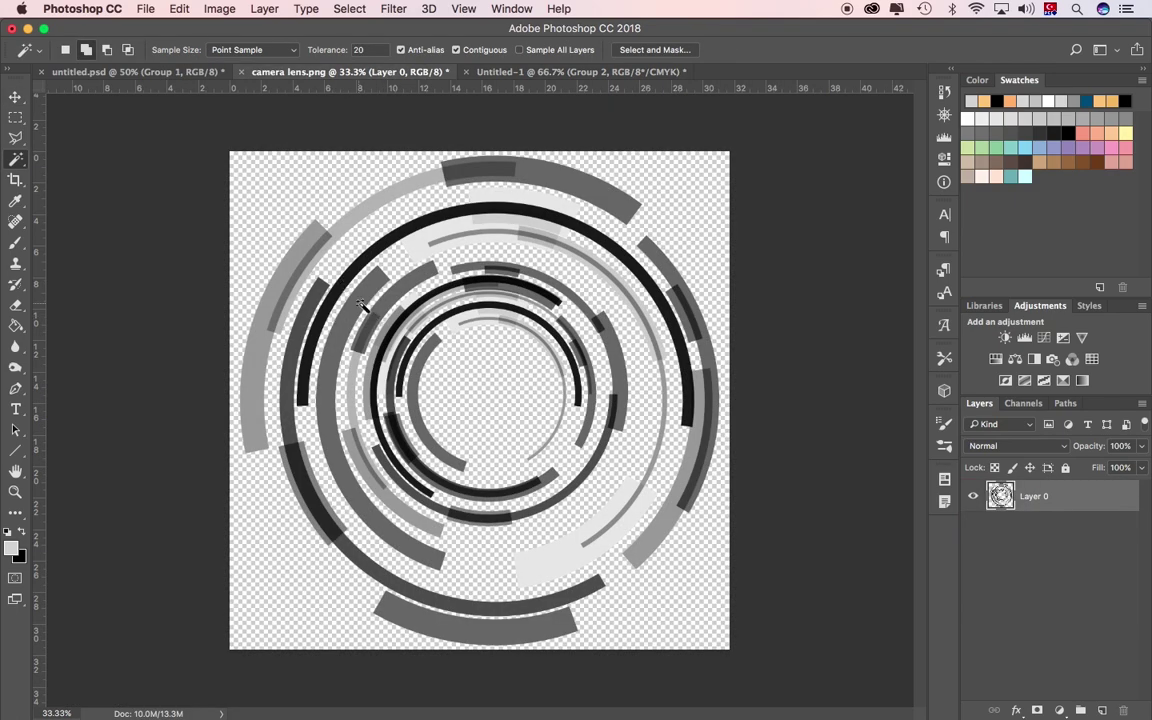
# Fill the selected grey arcs light grey on a new layer, then hide that layer
pyautogui.click(570, 247)
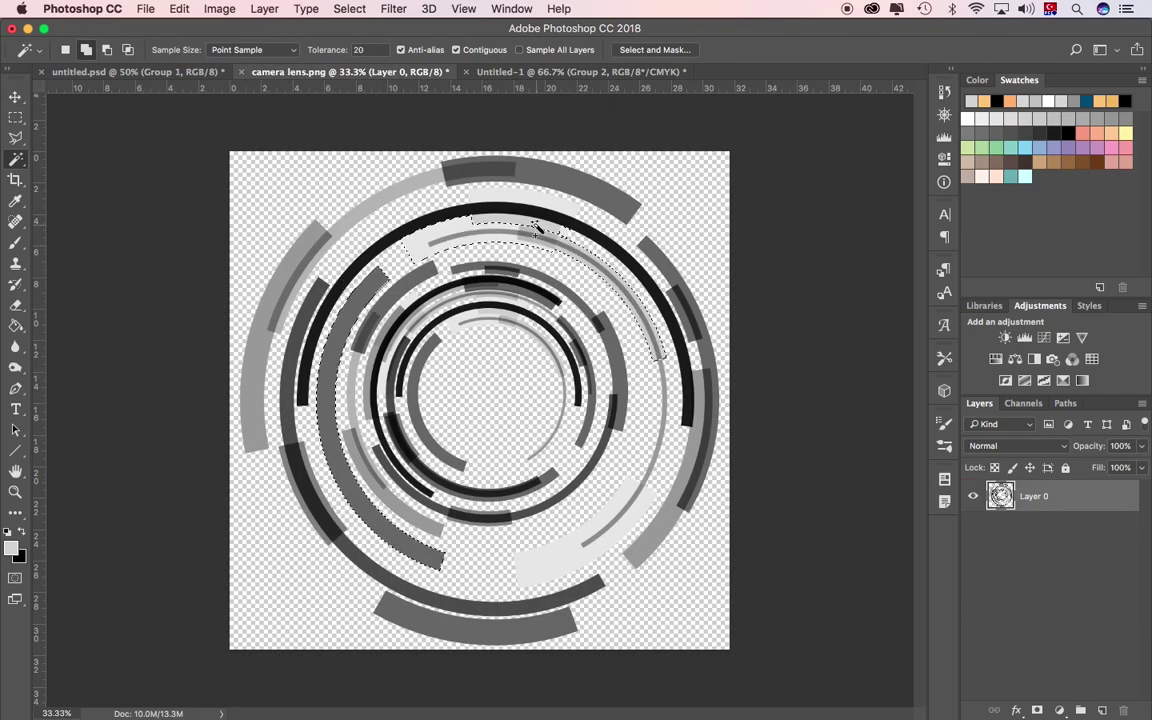
pyautogui.click(1101, 710)
pyautogui.press('g')
pyautogui.click(712, 403)
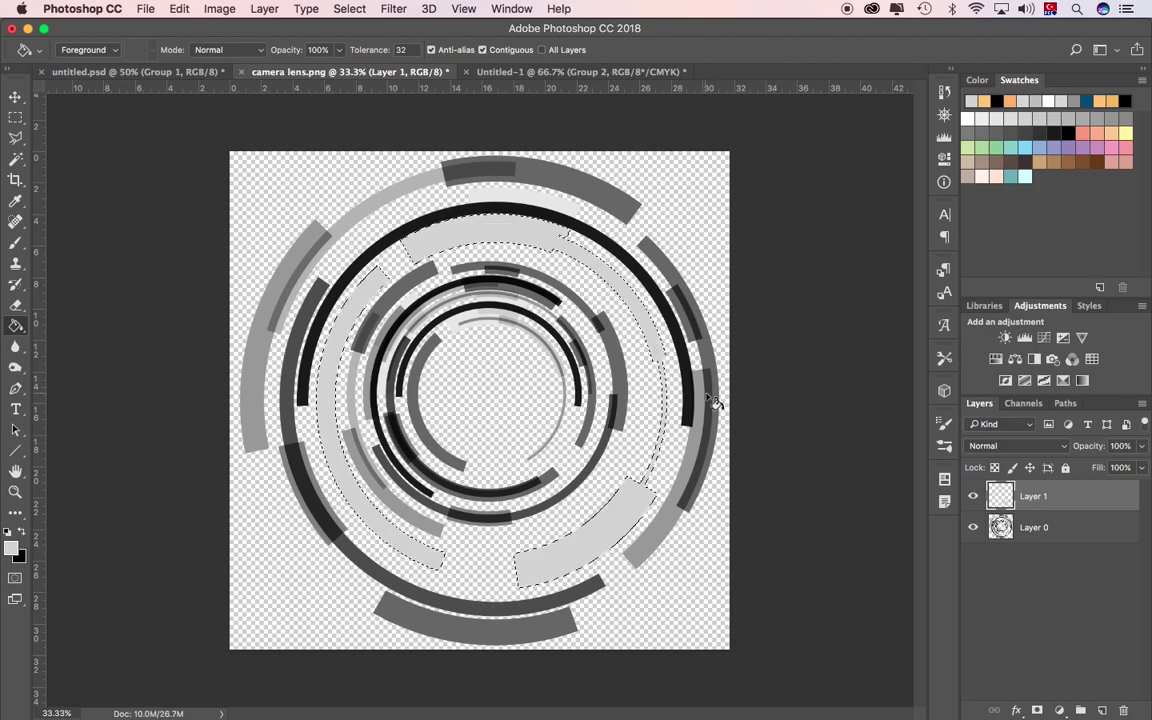
pyautogui.click(973, 496)
pyautogui.click(1034, 527)
# Select the dark lower-left arc and fill it light grey on a second layer
pyautogui.press('w')
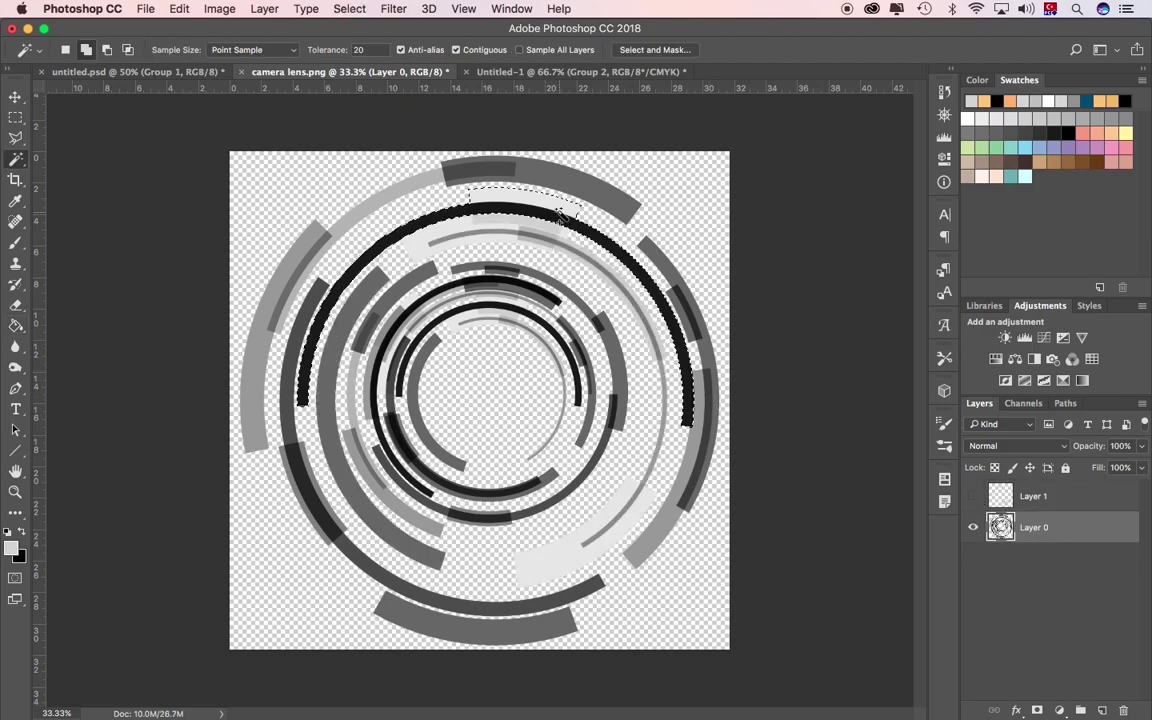
pyautogui.click(302, 488)
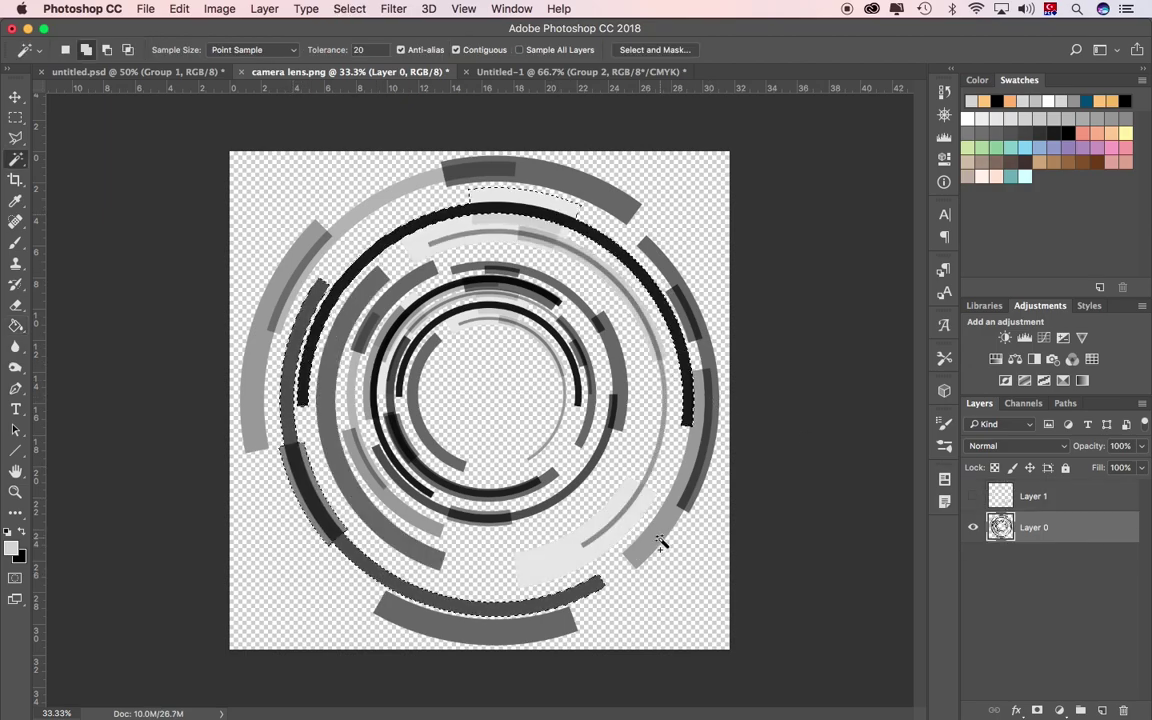
pyautogui.click(1103, 710)
pyautogui.press('g')
pyautogui.click(973, 527)
pyautogui.click(1034, 558)
# Fill the upper-left, right and bottom outer arcs light grey on a third layer
pyautogui.press('w')
pyautogui.click(309, 258)
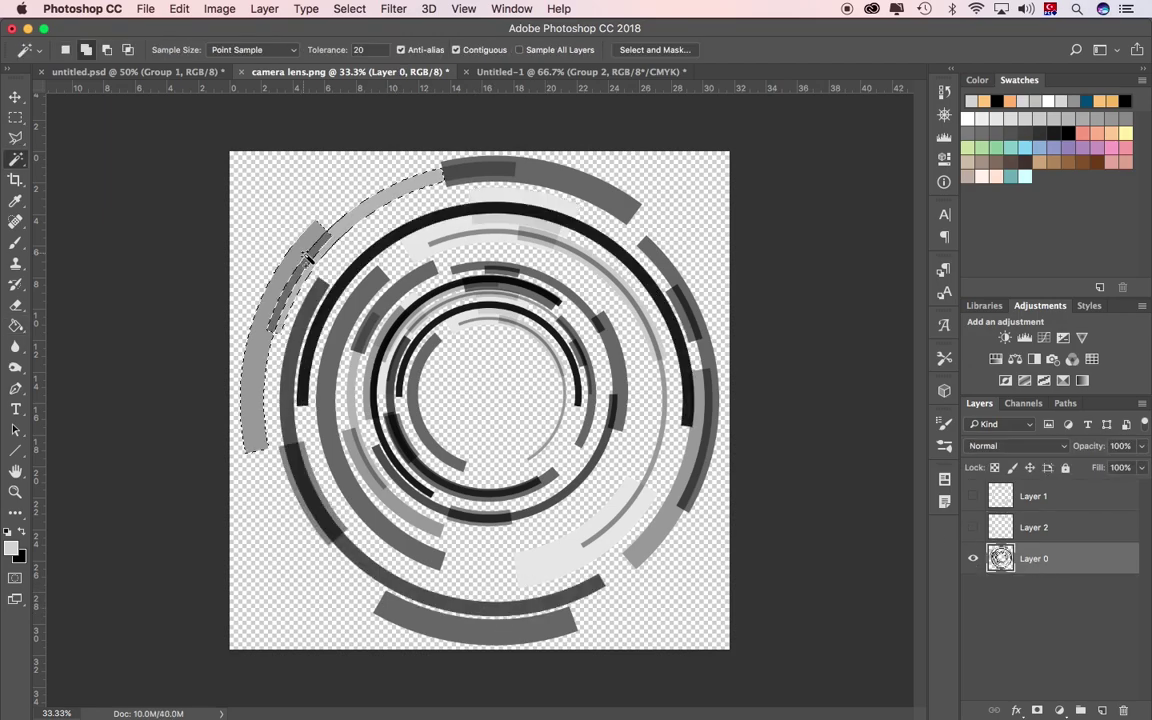
pyautogui.click(680, 320)
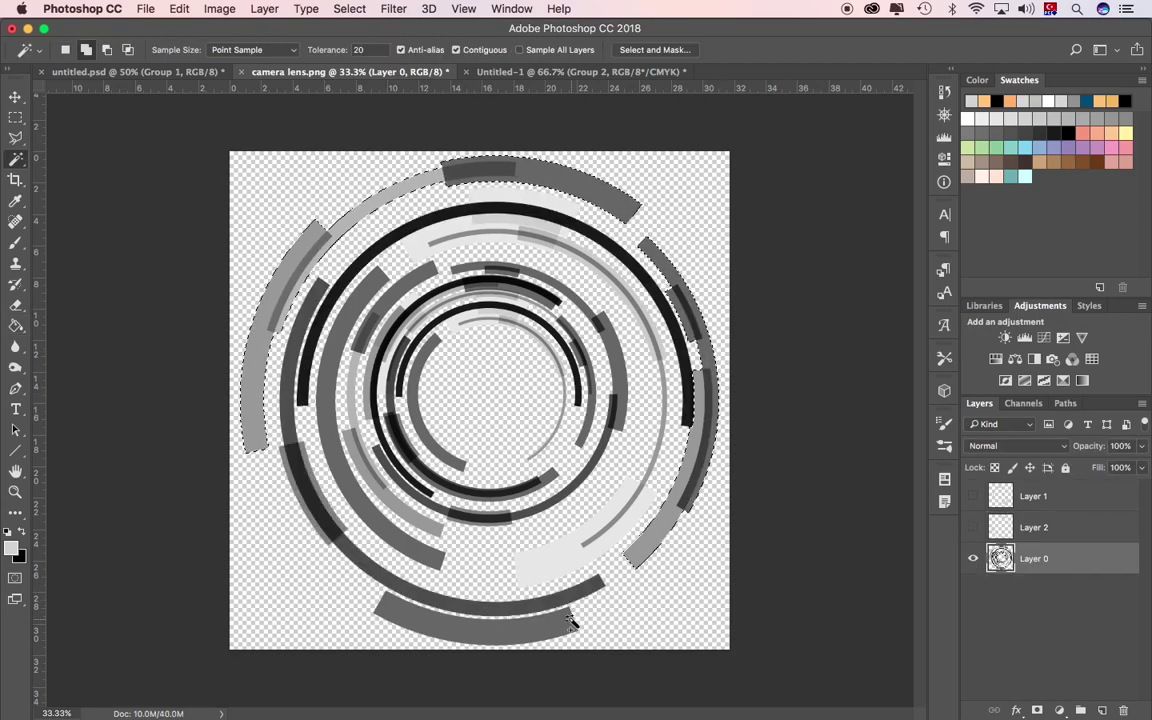
pyautogui.click(549, 628)
pyautogui.click(973, 496)
pyautogui.click(973, 527)
pyautogui.click(1103, 710)
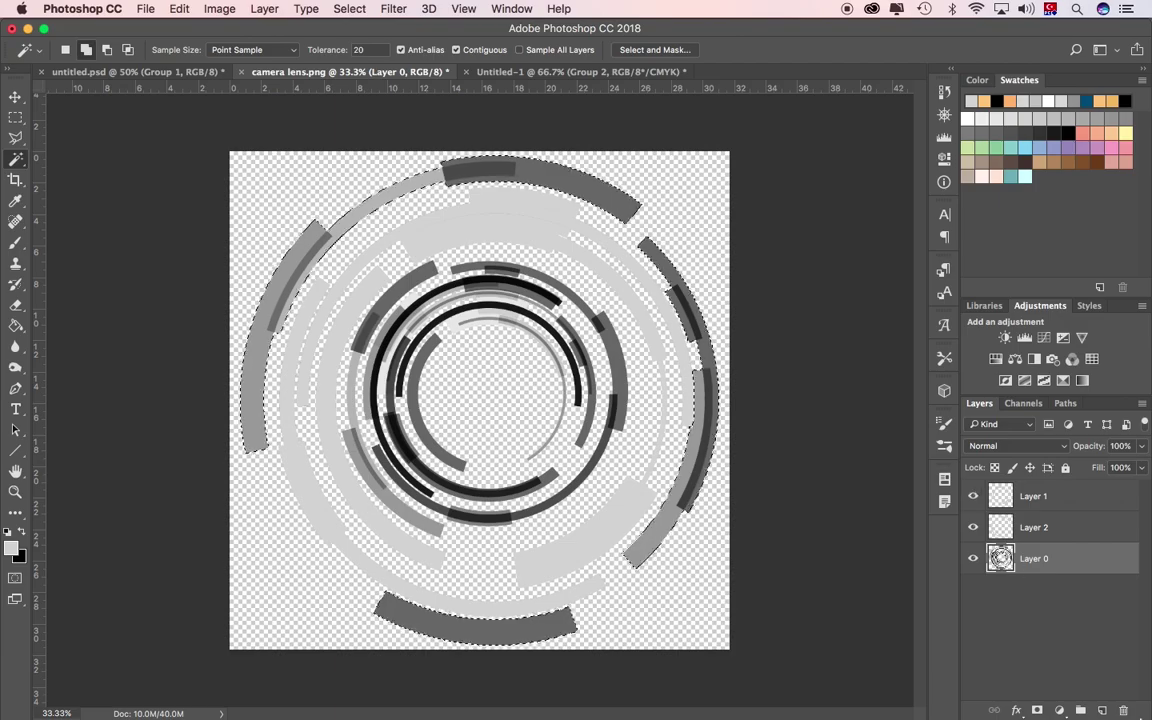
pyautogui.press('g')
pyautogui.click(549, 640)
# Drag the grey arc layers into the map document, accepting the colour profile conversion
pyautogui.press('v')
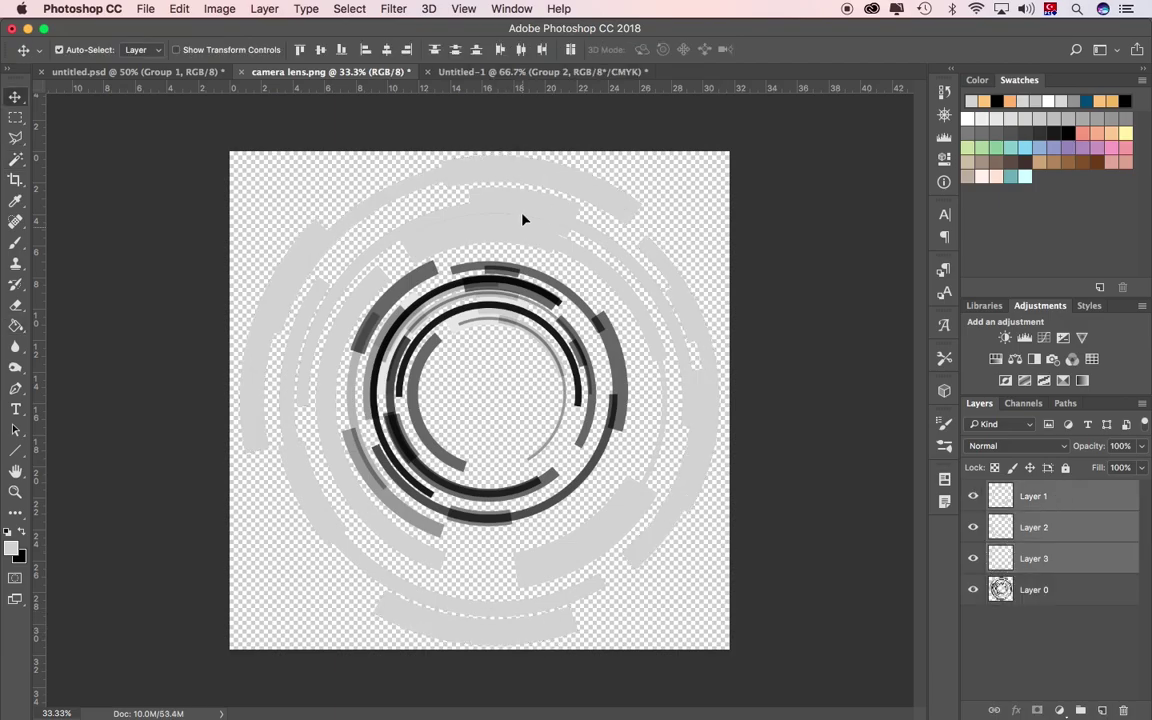
pyautogui.moveTo(522, 216); pyautogui.dragTo(644, 400)
pyautogui.press('Return')
# Scale the grey arcs down into a small ring placed over the icon cluster
pyautogui.press('z')
pyautogui.keyDown('alt'); pyautogui.click(641, 429); pyautogui.keyUp('alt')
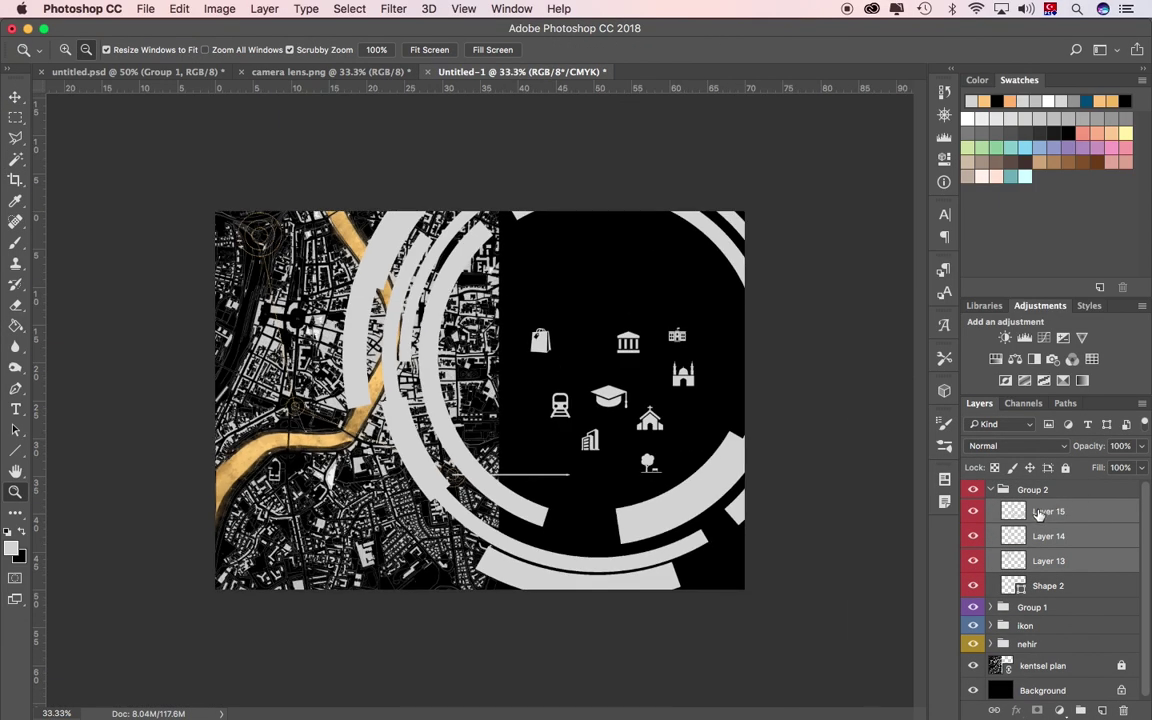
pyautogui.moveTo(1048, 536); pyautogui.dragTo(1030, 486)
pyautogui.hotkey('ctrl', 't')
pyautogui.moveTo(342, 603); pyautogui.dragTo(643, 257)
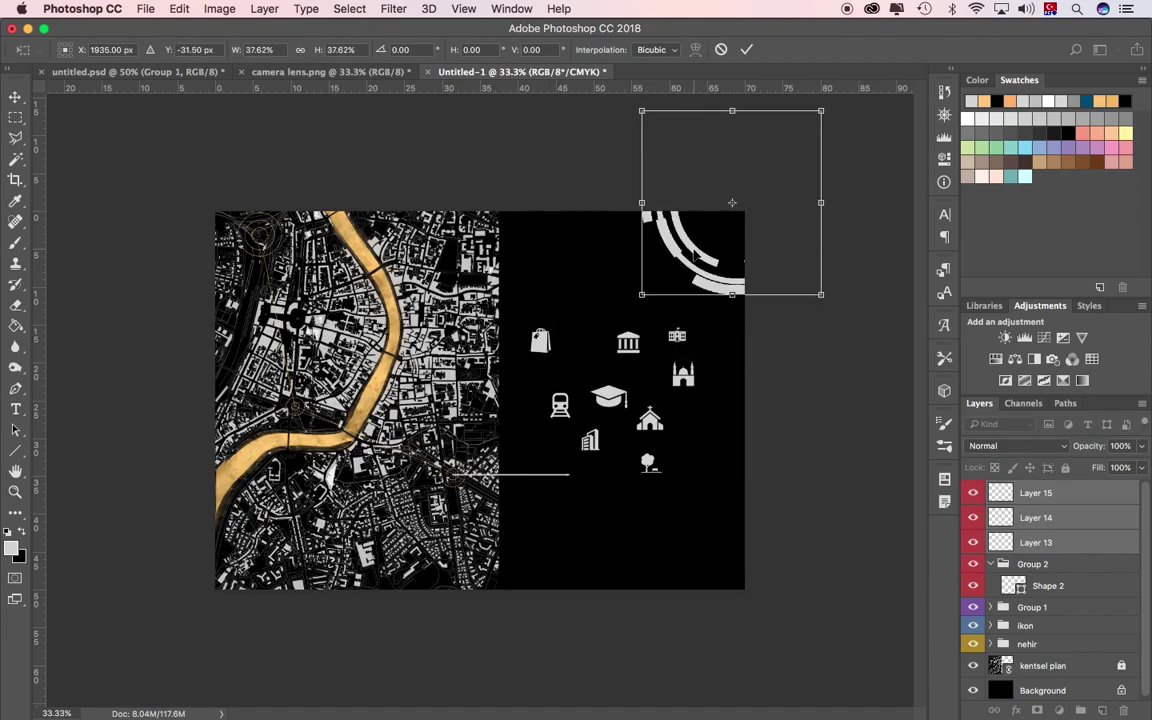
pyautogui.moveTo(733, 185)
pyautogui.mouseDown()
pyautogui.moveTo(586, 355)
pyautogui.moveTo(655, 245)
pyautogui.mouseUp()
pyautogui.press('Return')
# Group the three arc layers, colour-code the group green and rename it daire
pyautogui.click(566, 373)
pyautogui.click(566, 373)
pyautogui.press('v')
pyautogui.hotkey('ctrl', 'g')
pyautogui.rightClick(1033, 490)
pyautogui.click(937, 654)
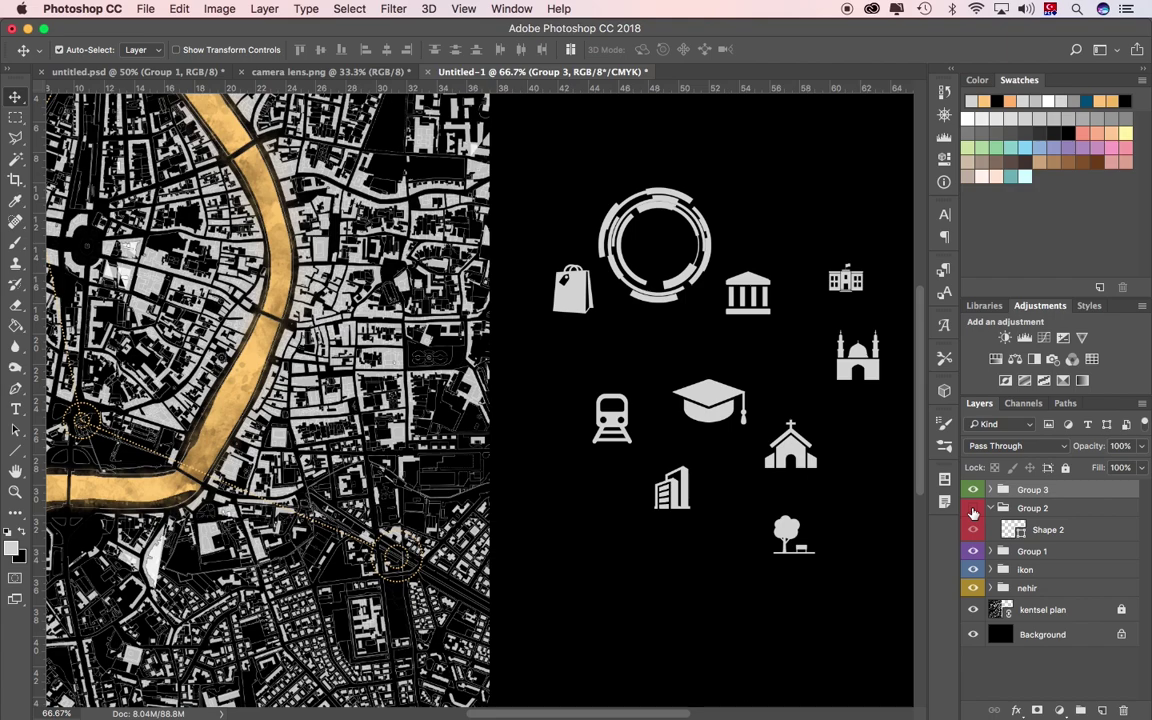
pyautogui.doubleClick(1033, 508)
pyautogui.write('c')
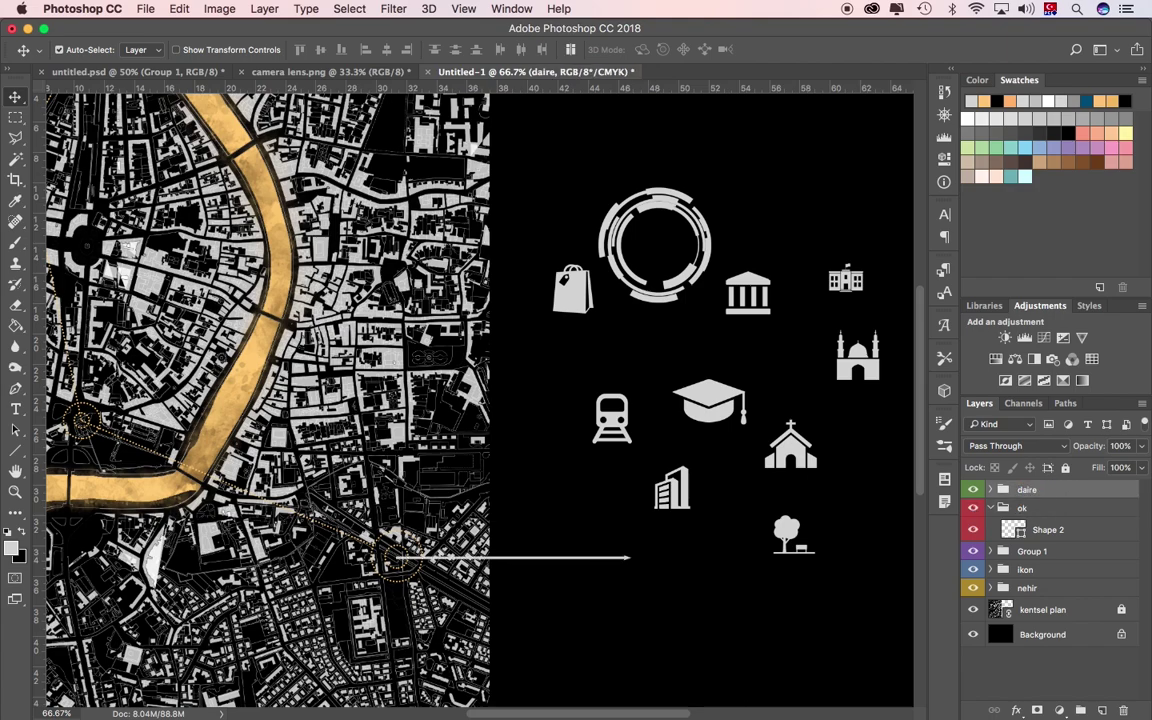
pyautogui.hotkey('ctrl', 't')
pyautogui.press('Return')
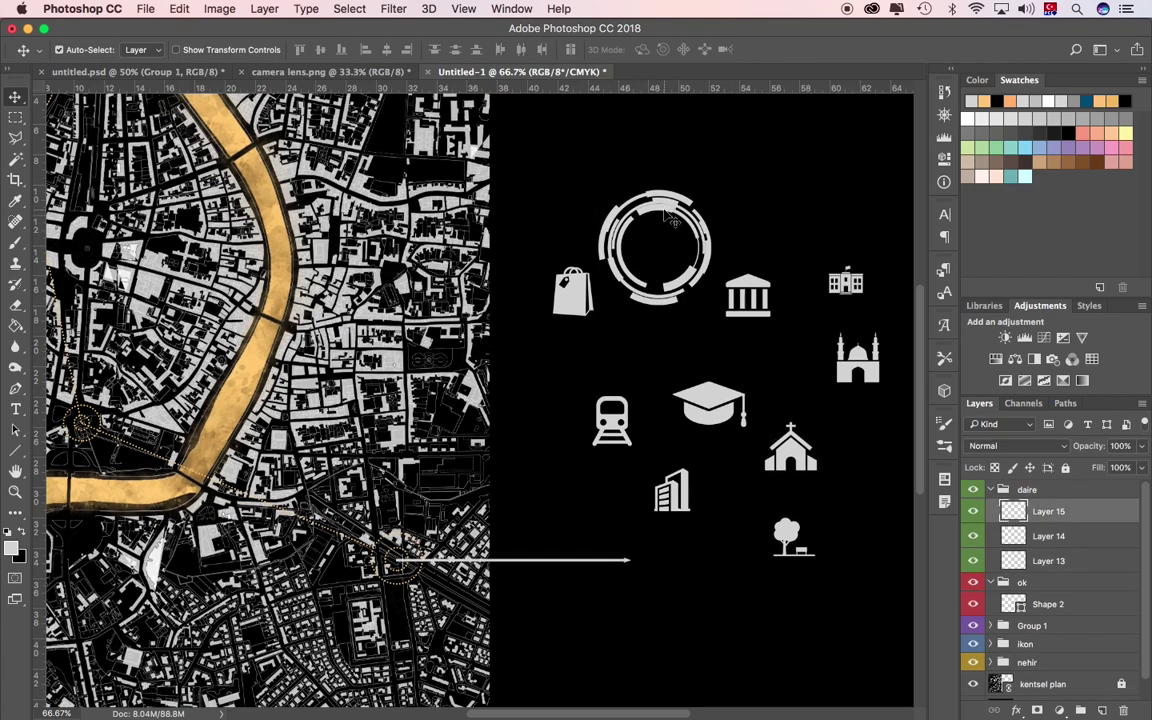
# Move a ring to the arrow's tip and resize the train icon to fit inside it
pyautogui.moveTo(661, 214); pyautogui.dragTo(686, 522)
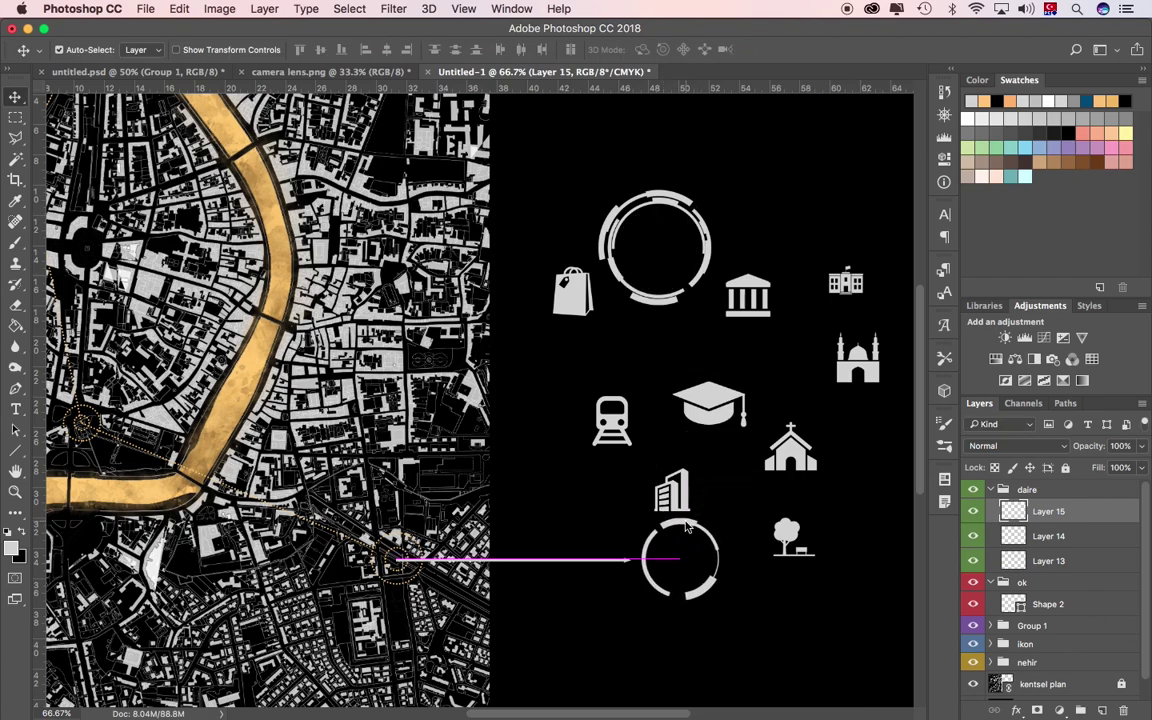
pyautogui.moveTo(613, 420); pyautogui.dragTo(682, 556)
pyautogui.hotkey('ctrl', 't')
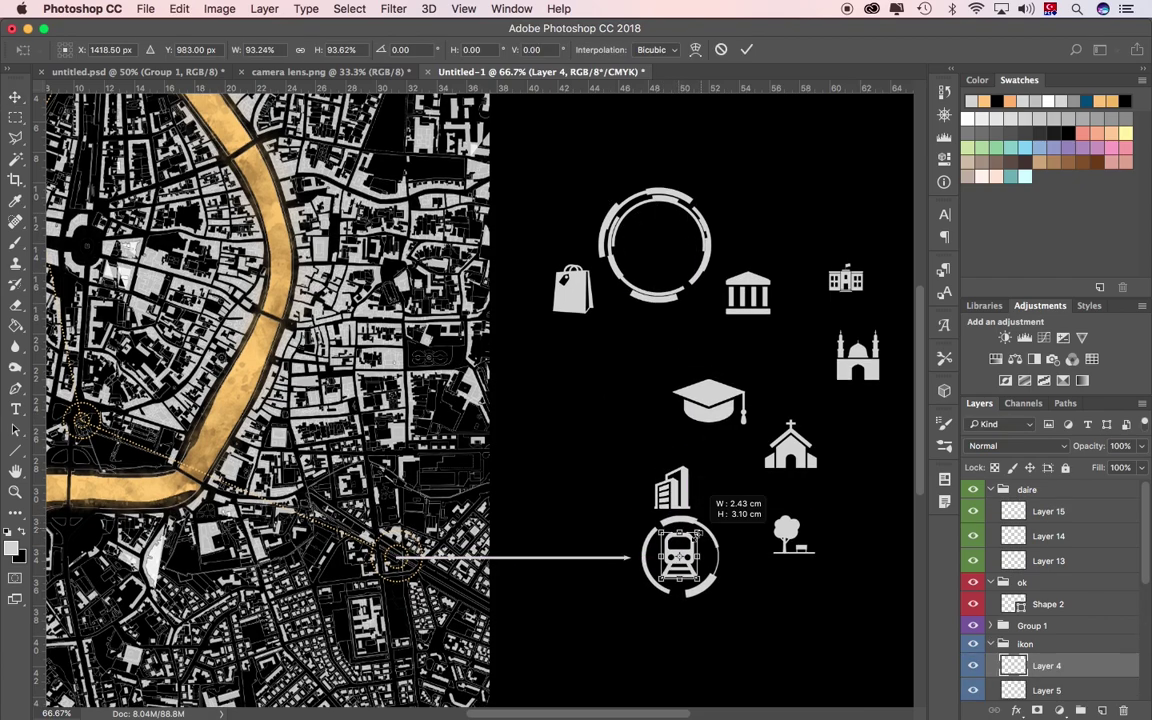
pyautogui.press('Return')
pyautogui.scroll(-2, 480, 450)
pyautogui.click(24, 533)
pyautogui.press('i')
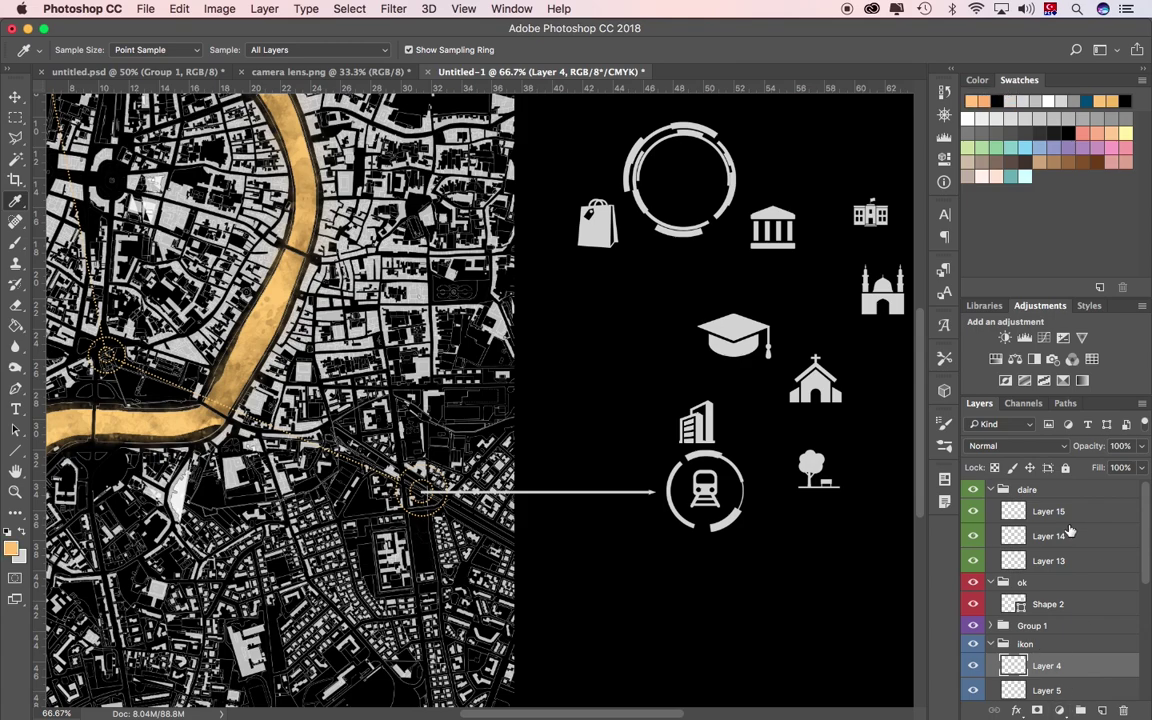
# Add a new layer inside a group named odaklar
pyautogui.scroll(-2, 1069, 531)
pyautogui.keyDown('ctrl'); pyautogui.click(990, 545); pyautogui.keyUp('ctrl')
pyautogui.hotkey('ctrl', 'alt', 'shift', 'n')
pyautogui.hotkey('ctrl', 'g')
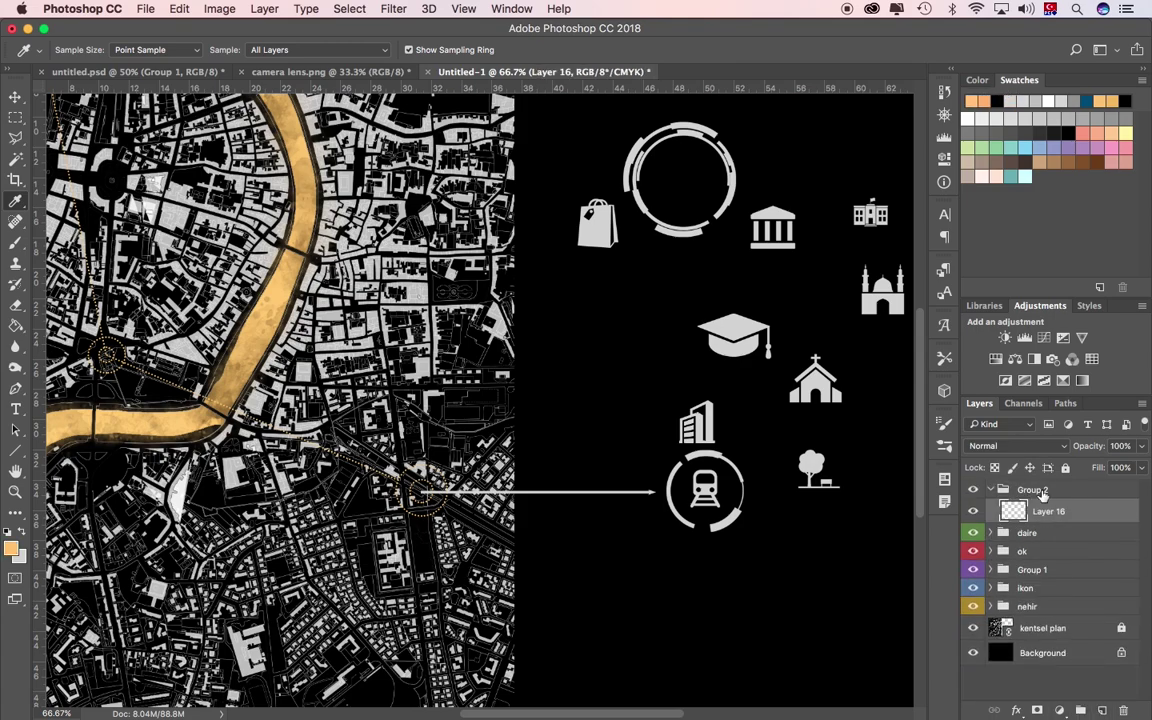
pyautogui.doubleClick(1032, 490)
pyautogui.write('odaklar')
pyautogui.press('Return')
pyautogui.rightClick(1030, 490)
pyautogui.press('Escape')
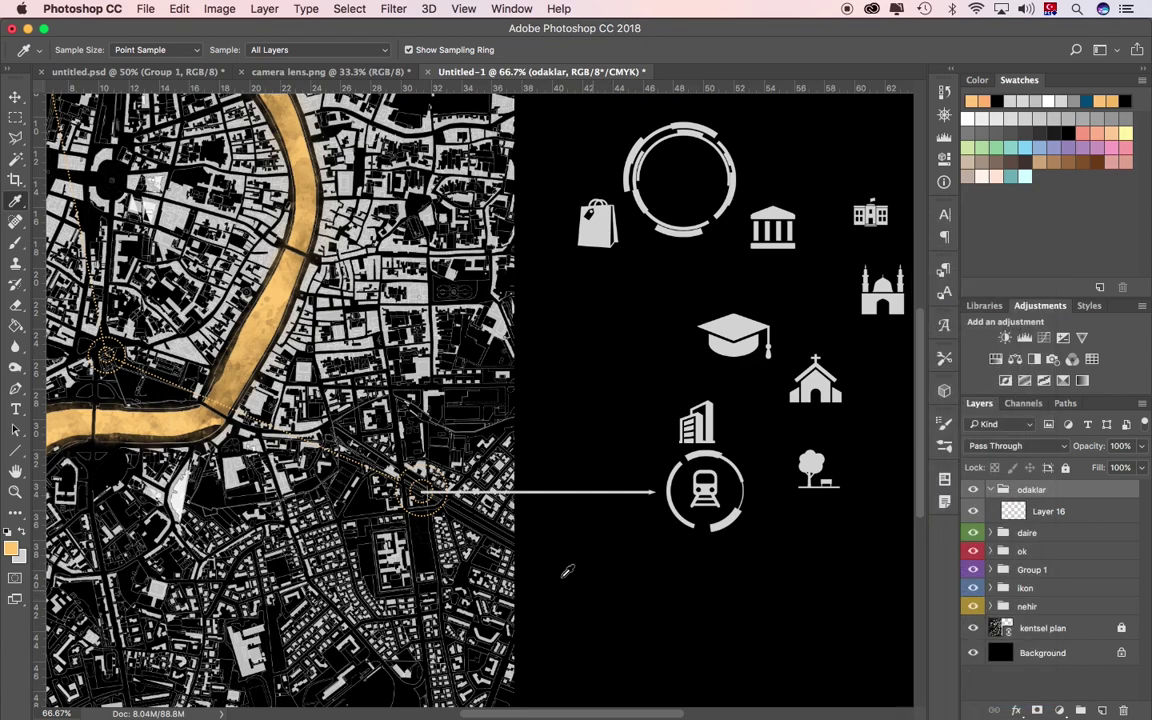
# Make the golden circular focus highlight below the station marker at 89% opacity
pyautogui.click(15, 117)
pyautogui.click(80, 117)
pyautogui.scroll(-3, 743, 311)
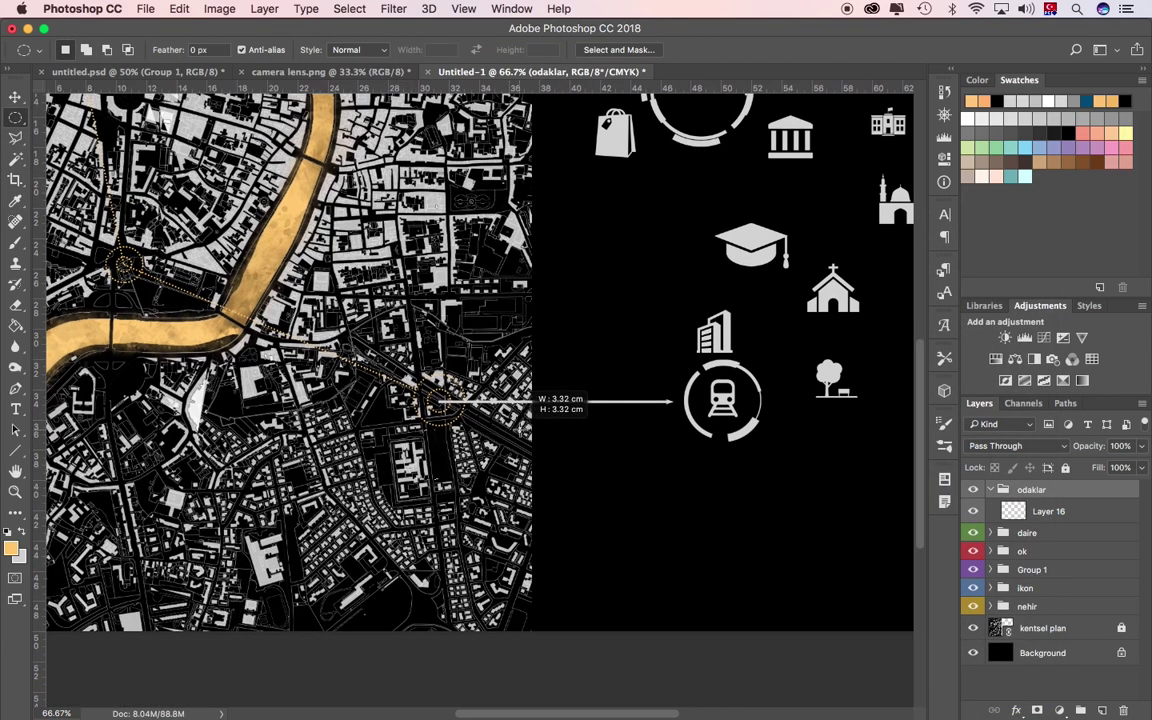
pyautogui.press('z')
pyautogui.click(400, 435)
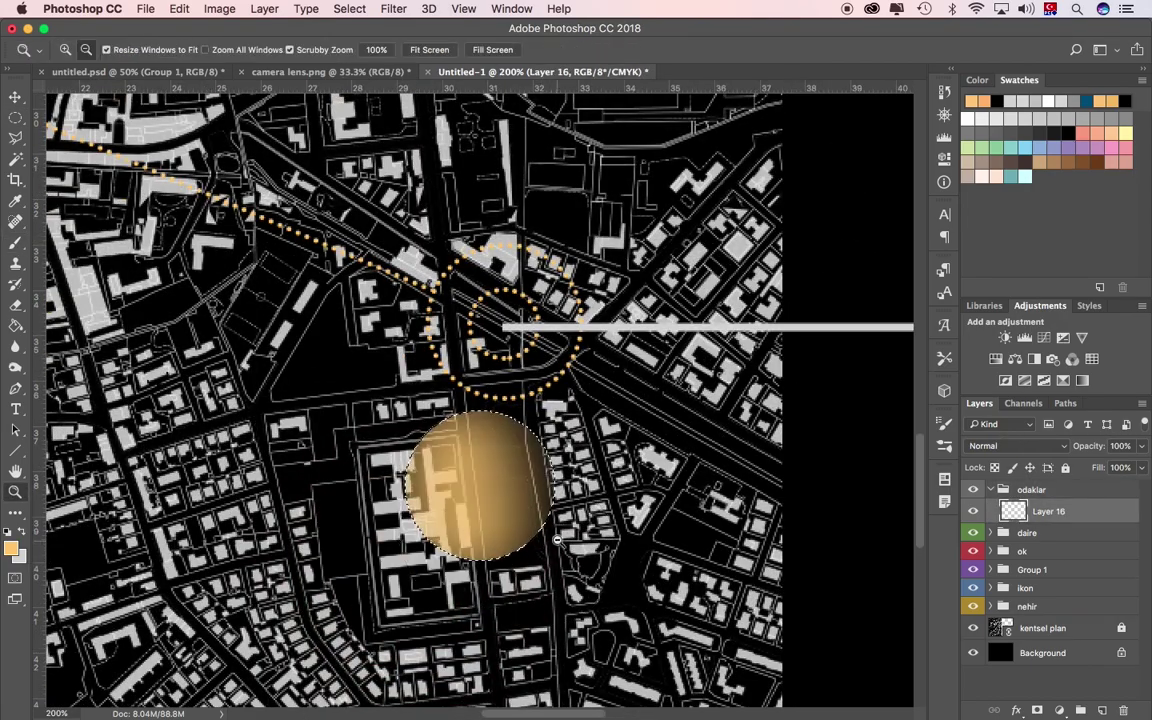
pyautogui.keyDown('alt'); pyautogui.click(557, 540); pyautogui.keyUp('alt')
pyautogui.keyDown('alt'); pyautogui.click(557, 540); pyautogui.keyUp('alt')
pyautogui.hscroll(3, 531, 474)
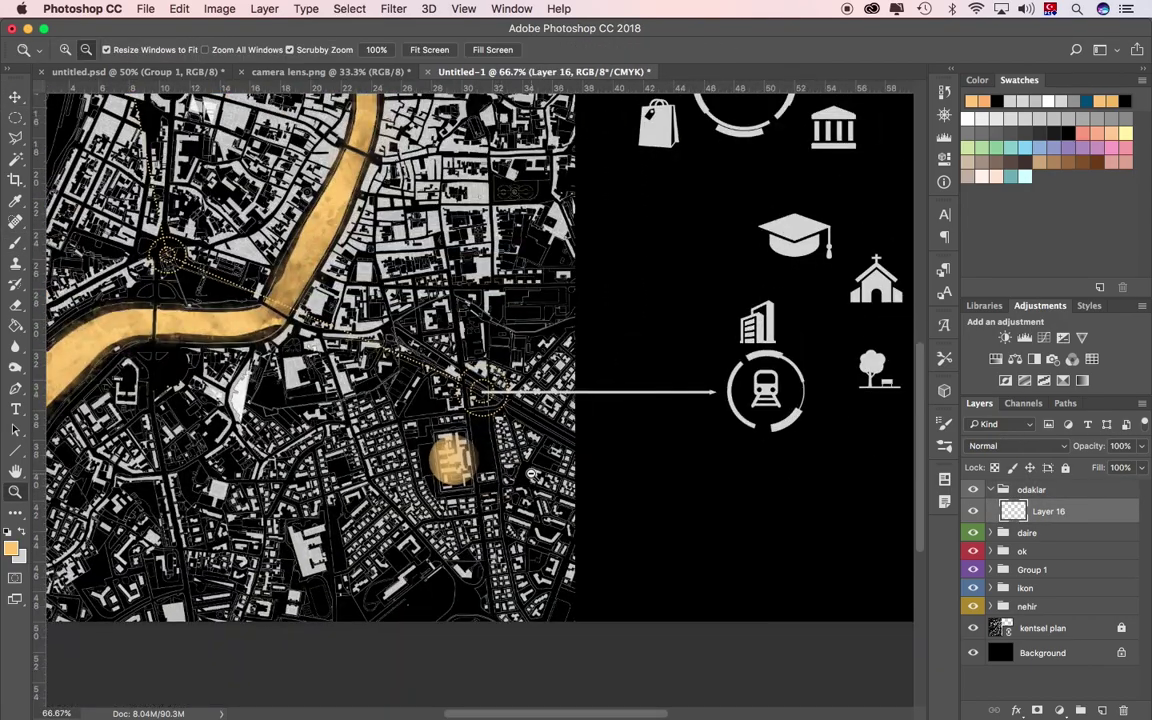
pyautogui.scroll(3, 531, 474)
pyautogui.click(1143, 446)
pyautogui.moveTo(1127, 469); pyautogui.dragTo(1137, 469)
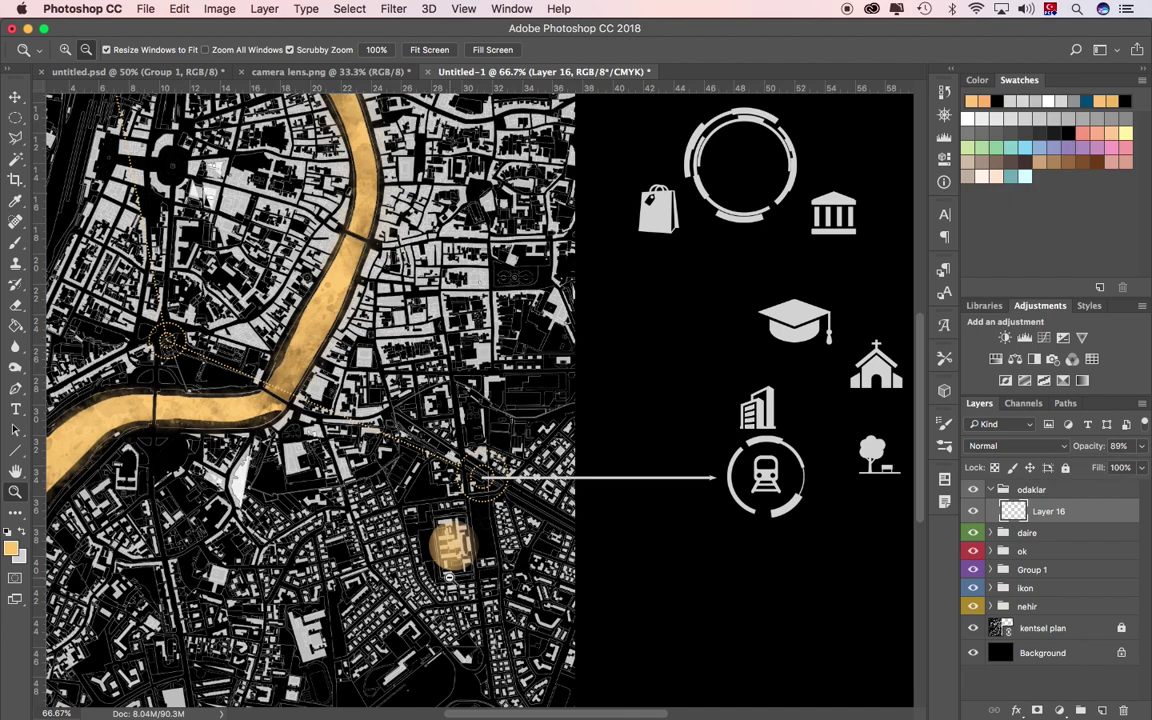
pyautogui.click(991, 551)
# Draw a second arrow line rightward from the golden circle
pyautogui.click(1048, 573)
pyautogui.press('u')
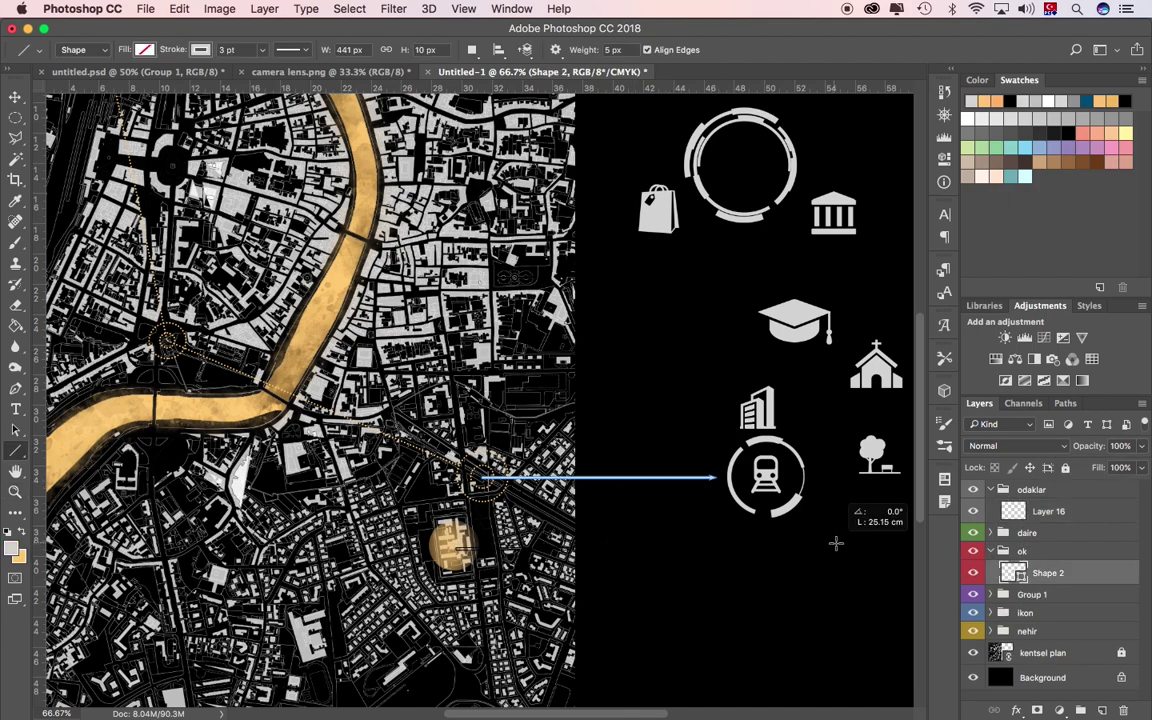
pyautogui.moveTo(636, 546); pyautogui.dragTo(836, 548)
pyautogui.hscroll(2, 836, 545)
pyautogui.press('v')
pyautogui.press('z')
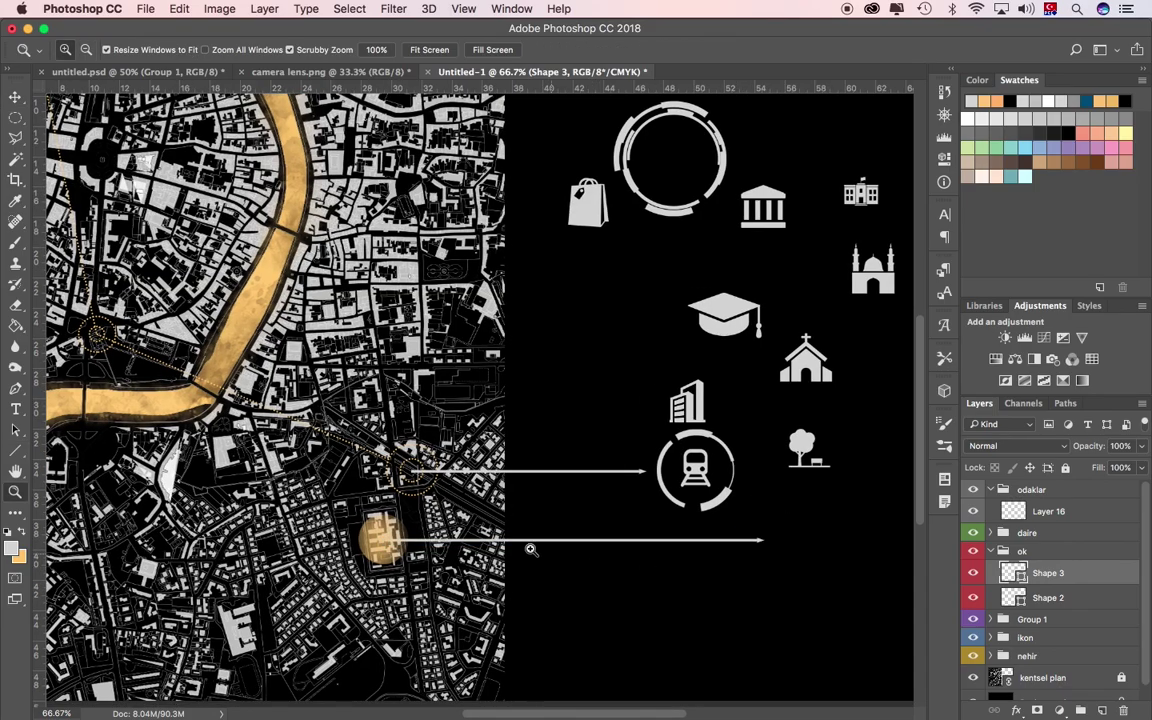
pyautogui.moveTo(527, 545); pyautogui.dragTo(503, 410)
# Copy a ring to the lower arrow's end and shrink the graduation cap into it
pyautogui.press('v')
pyautogui.moveTo(517, 190); pyautogui.dragTo(662, 567)
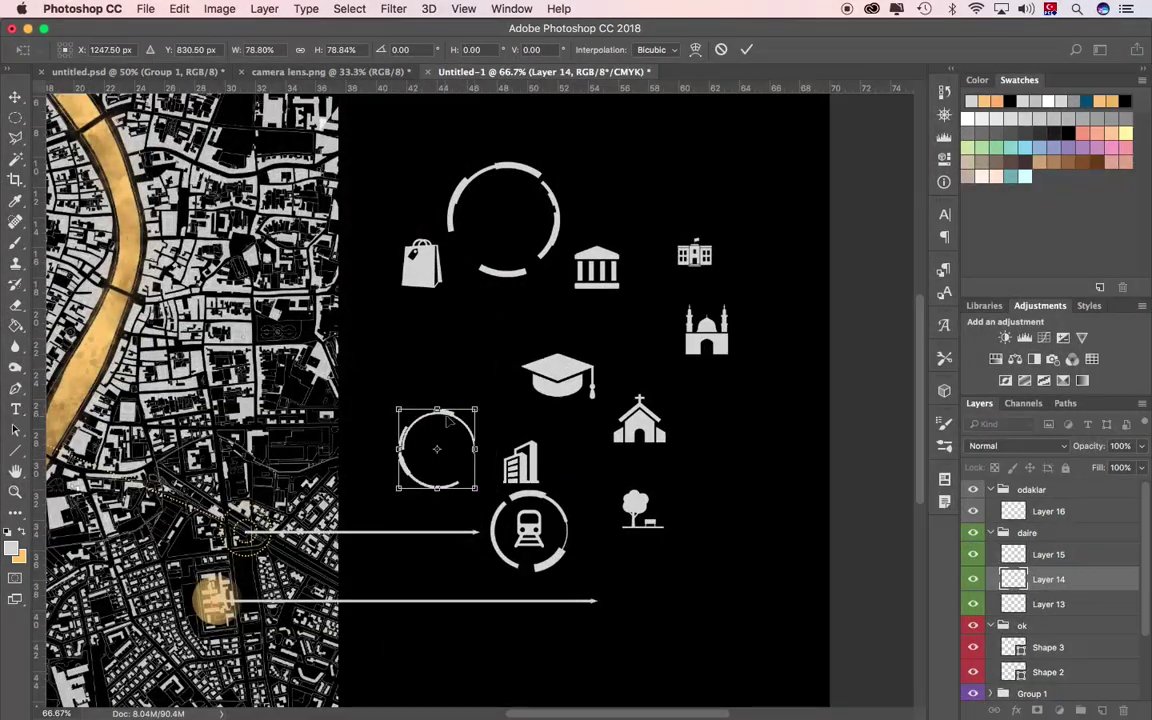
pyautogui.click(557, 375)
pyautogui.hotkey('ctrl', 't')
pyautogui.moveTo(596, 399)
pyautogui.mouseDown()
pyautogui.moveTo(572, 384)
pyautogui.moveTo(645, 598)
pyautogui.mouseUp()
pyautogui.press('Return')
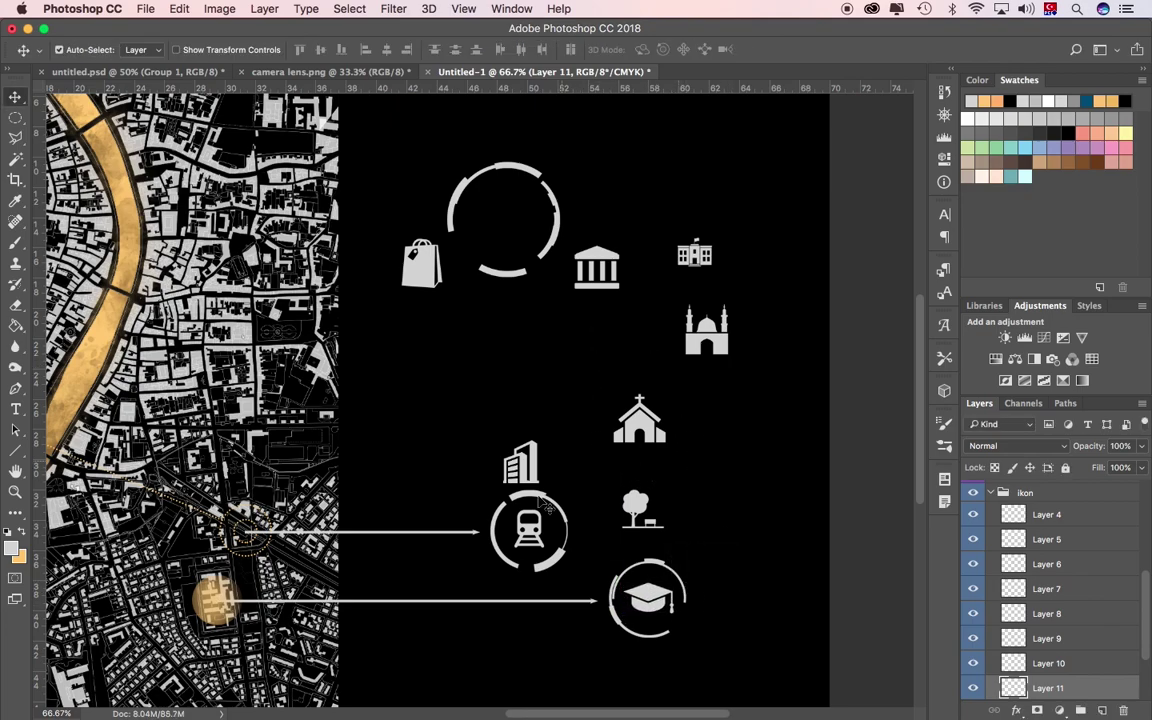
# Copy the golden glow to the map's lower left as Layer 16 copy
pyautogui.moveTo(441, 579); pyautogui.dragTo(526, 457)
pyautogui.moveTo(308, 458); pyautogui.dragTo(165, 548)
pyautogui.hotkey('ctrl', 't')
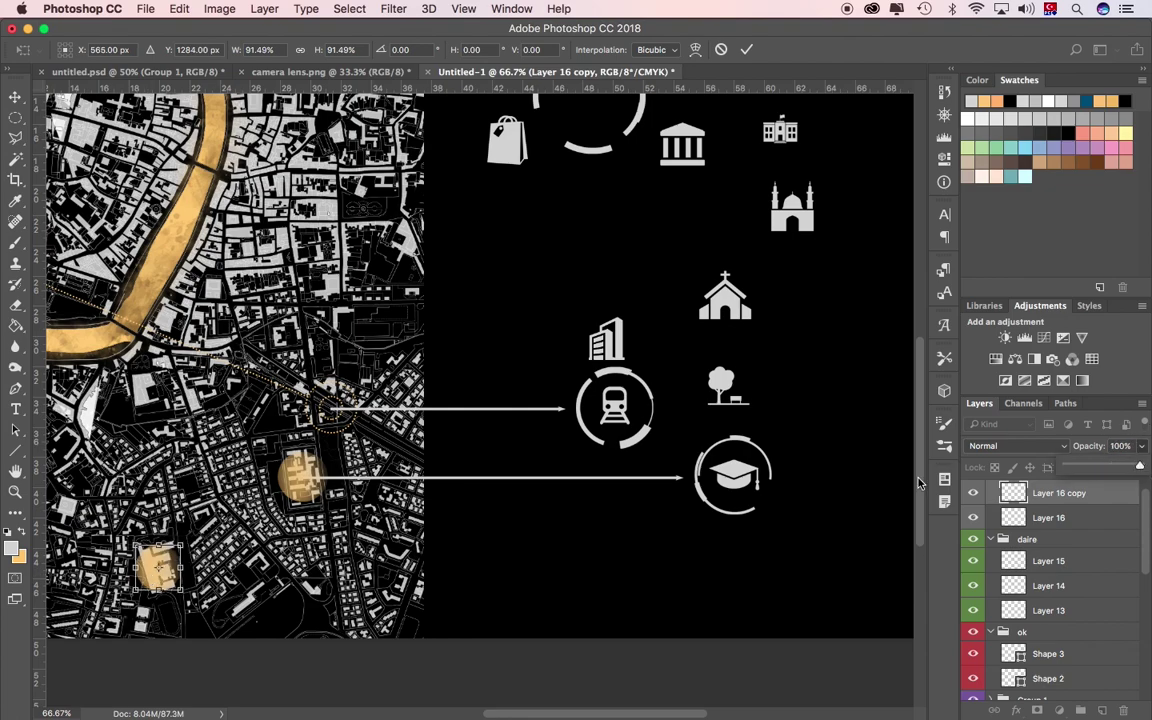
pyautogui.press('Return')
pyautogui.hotkey('ctrl', 't')
pyautogui.press('Return')
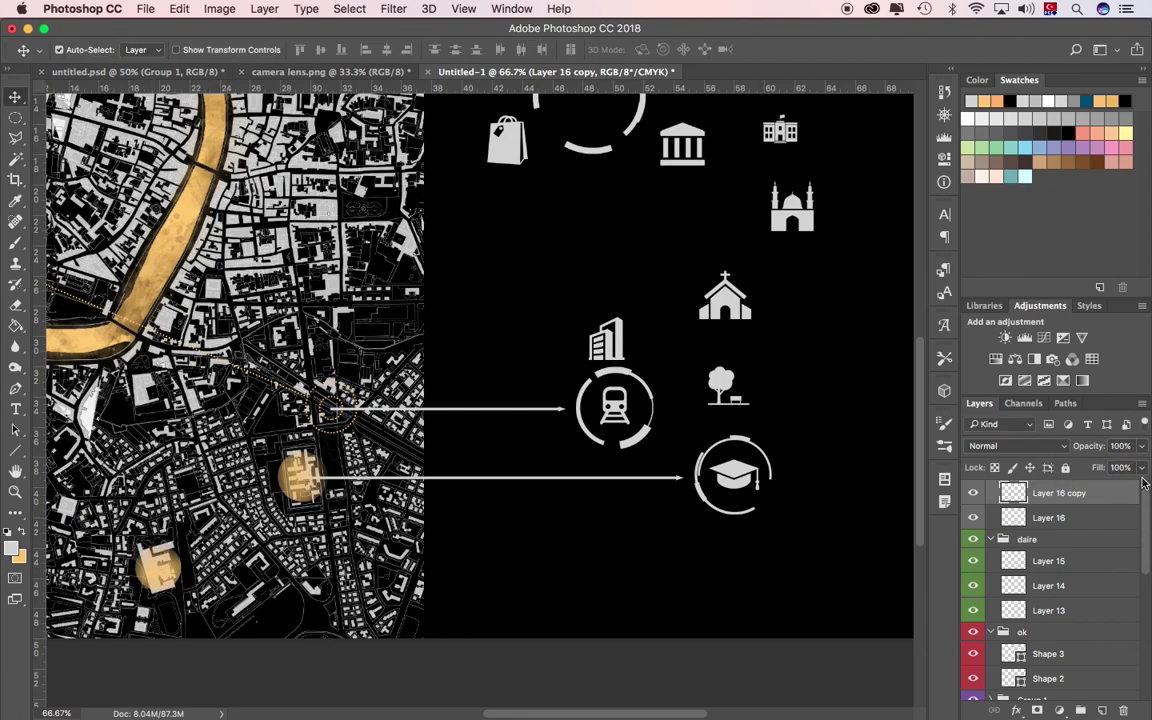
pyautogui.click(1048, 517)
pyautogui.hotkey('ctrl', 't')
pyautogui.press('Return')
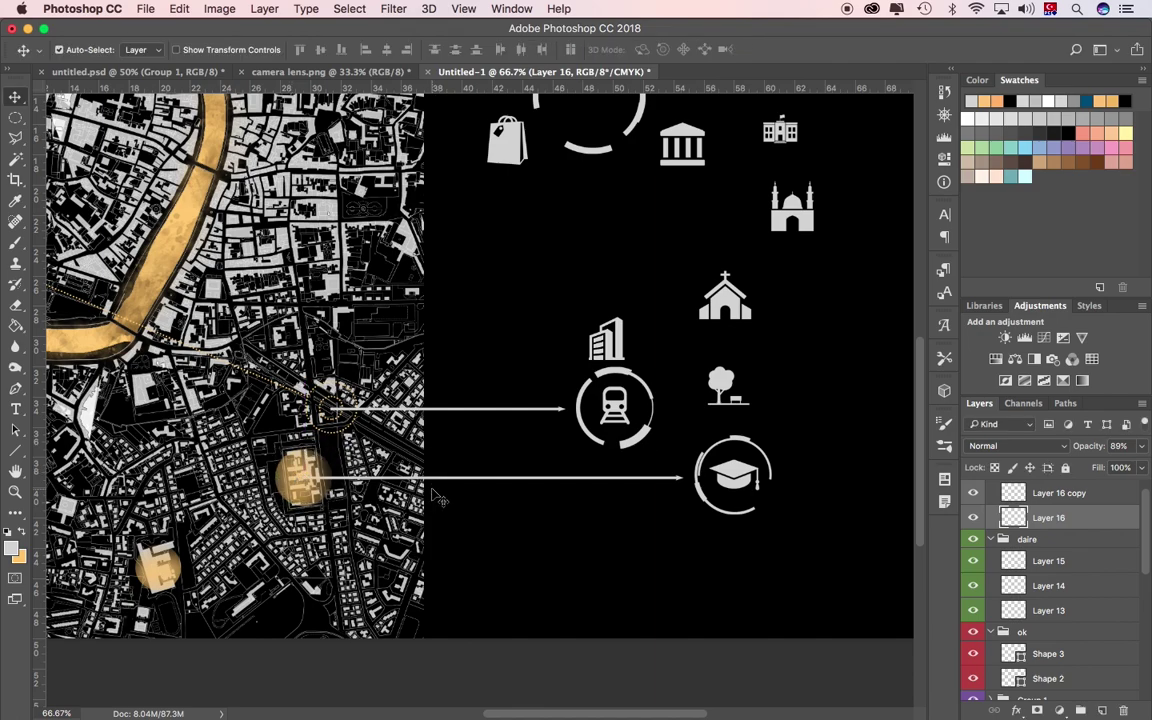
# Switch to camera lens.png and hide one set of lens rings
pyautogui.hotkey('ctrl', 'shift', 'Tab')
pyautogui.click(973, 527)
pyautogui.click(976, 497)
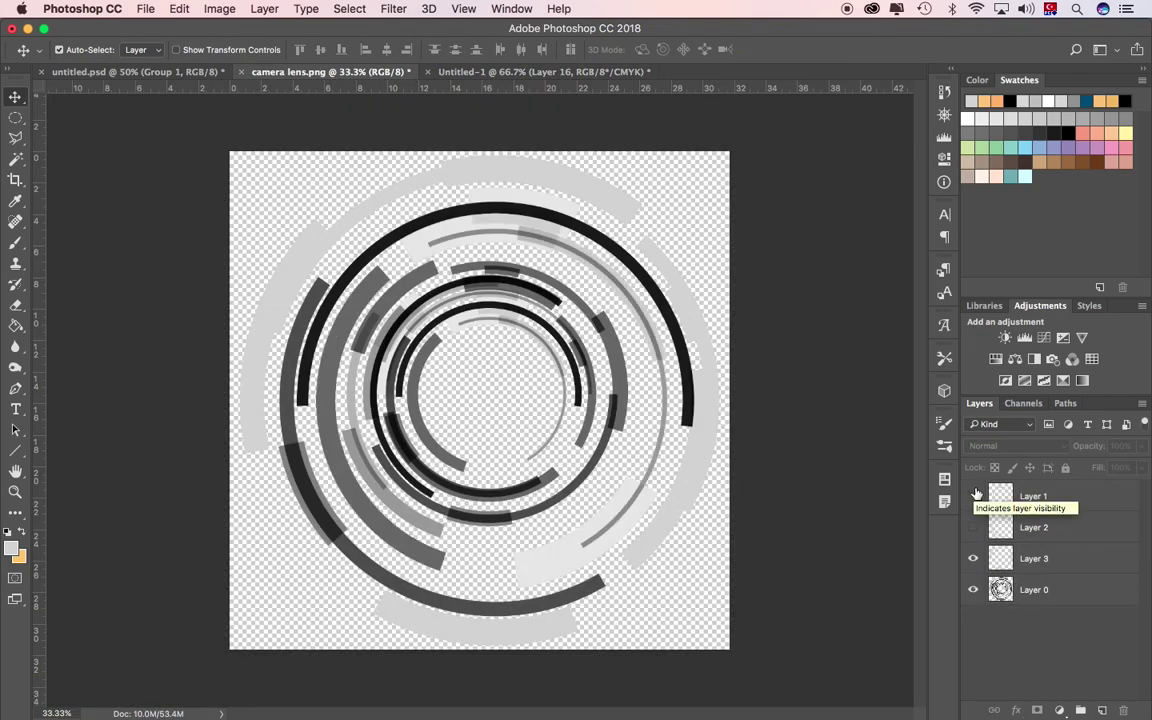
# Select the outer right arc in camera lens.png and paste it into the map document
pyautogui.click(973, 527)
pyautogui.click(973, 558)
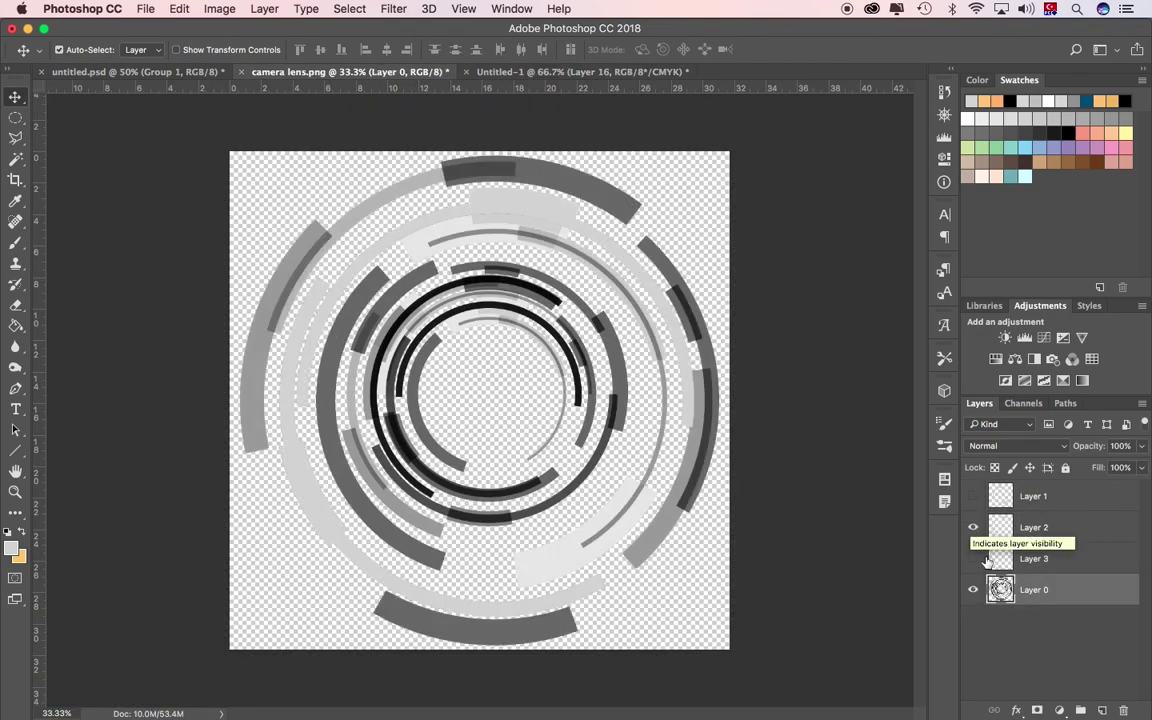
pyautogui.press('w')
pyautogui.click(703, 474)
pyautogui.click(986, 566)
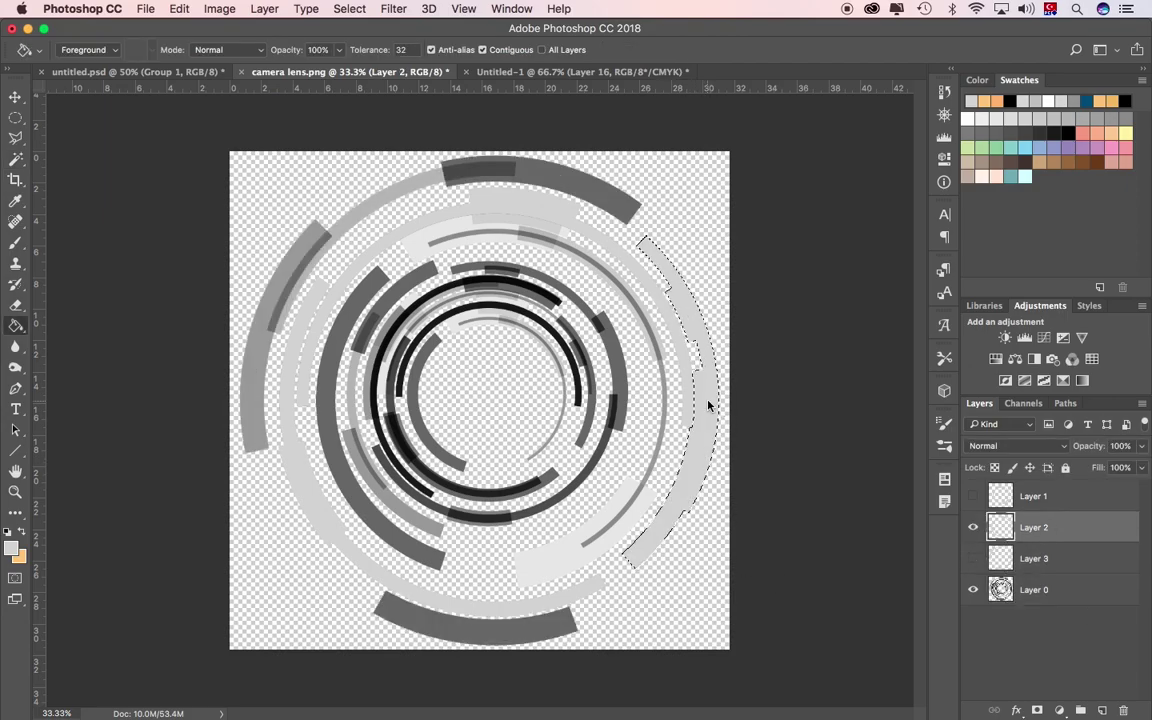
pyautogui.press('v')
pyautogui.hotkey('ctrl', 'c')
pyautogui.hotkey('ctrl', 'Tab')
pyautogui.hotkey('ctrl', 'v')
pyautogui.press('Return')
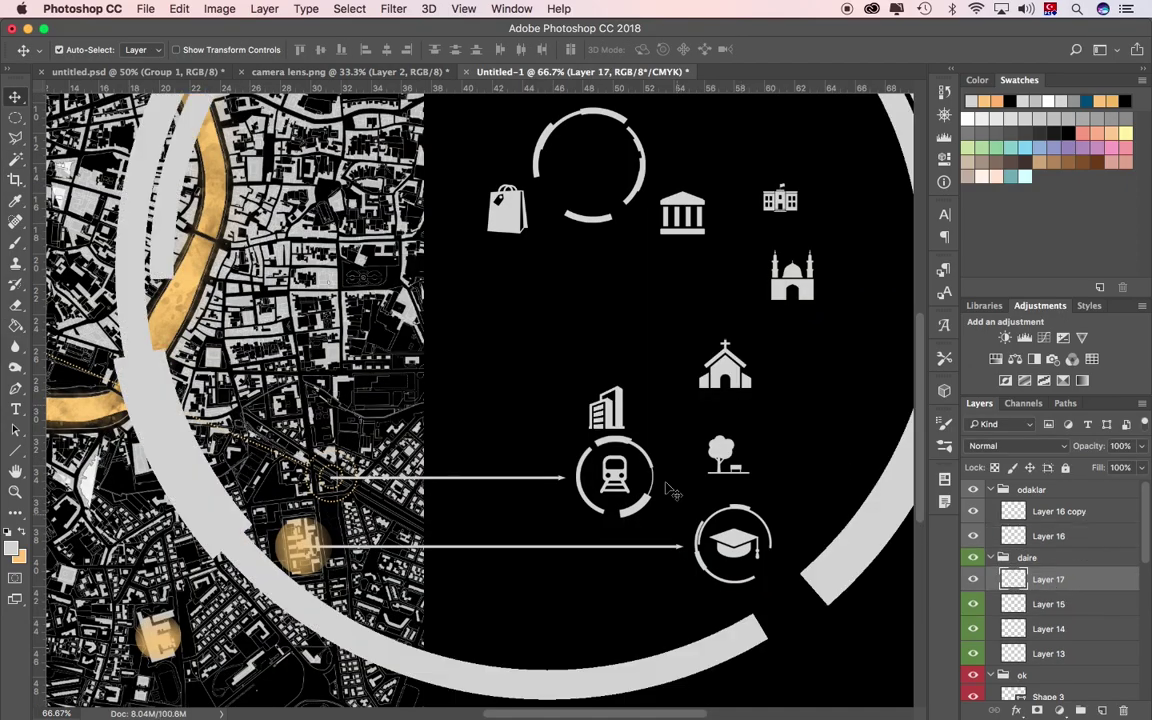
# Scale the pasted arc to about 19% to frame the graduation cap icon
pyautogui.hotkey('ctrl', '-')
pyautogui.hotkey('ctrl', 't')
pyautogui.moveTo(520, 435)
pyautogui.mouseDown()
pyautogui.moveTo(600, 385)
pyautogui.moveTo(663, 313)
pyautogui.moveTo(716, 505)
pyautogui.mouseUp()
pyautogui.press('Return')
pyautogui.hotkey('ctrl', '+')
pyautogui.hotkey('ctrl', '+')
# Draw another arrow line from the existing arrow line layer near the bottom of the map
pyautogui.scroll(-2, 716, 505)
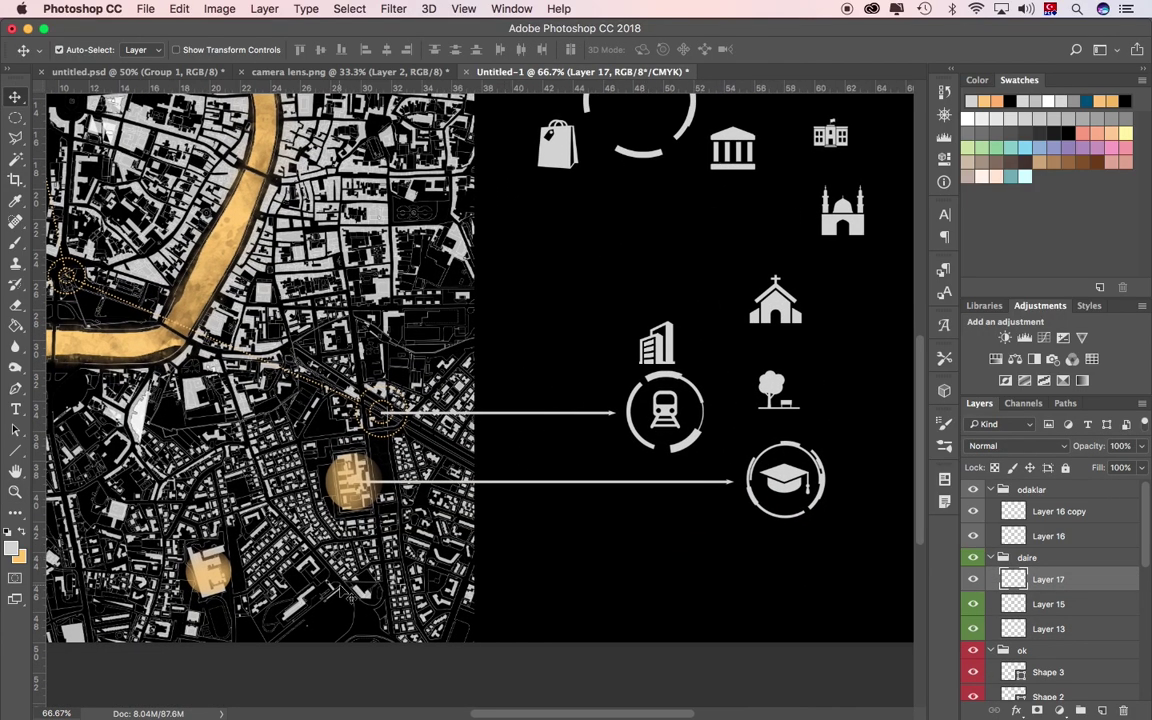
pyautogui.rightClick(991, 558)
pyautogui.click(951, 607)
pyautogui.click(1048, 672)
pyautogui.press('u')
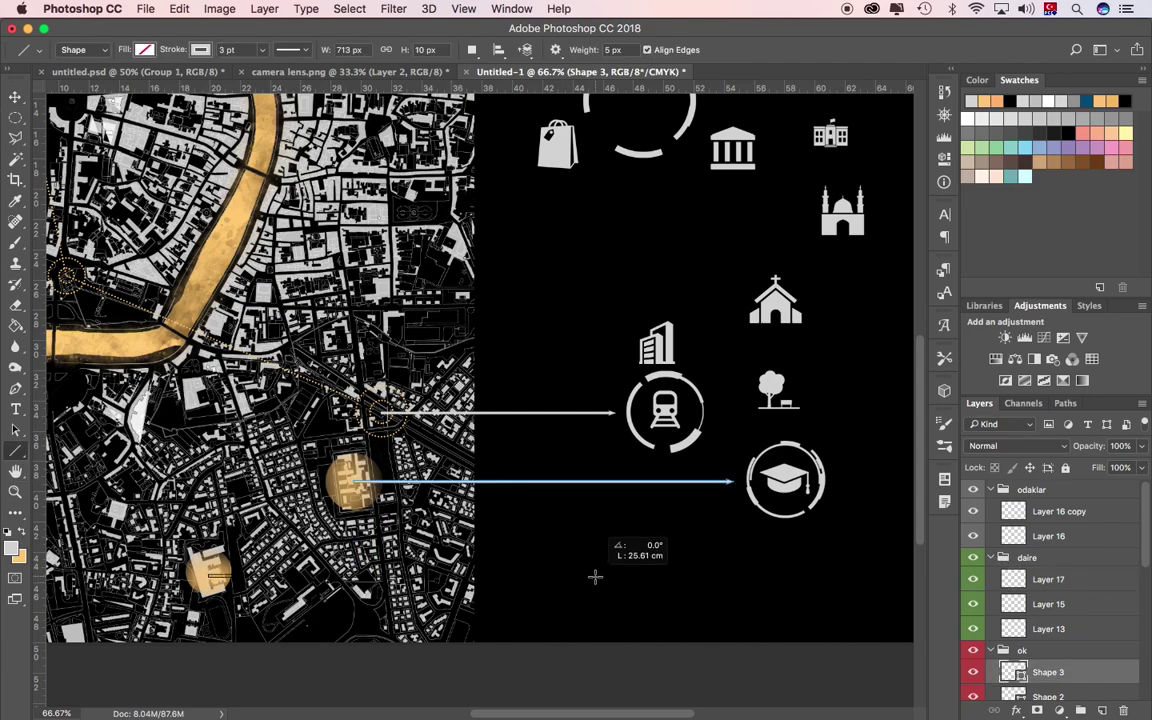
pyautogui.moveTo(595, 577); pyautogui.dragTo(595, 577)
pyautogui.press('v')
# Move the top ring to the new bottom arrow's end and resize it
pyautogui.scroll(2, 640, 230)
pyautogui.click(630, 210)
pyautogui.hotkey('ctrl', 't')
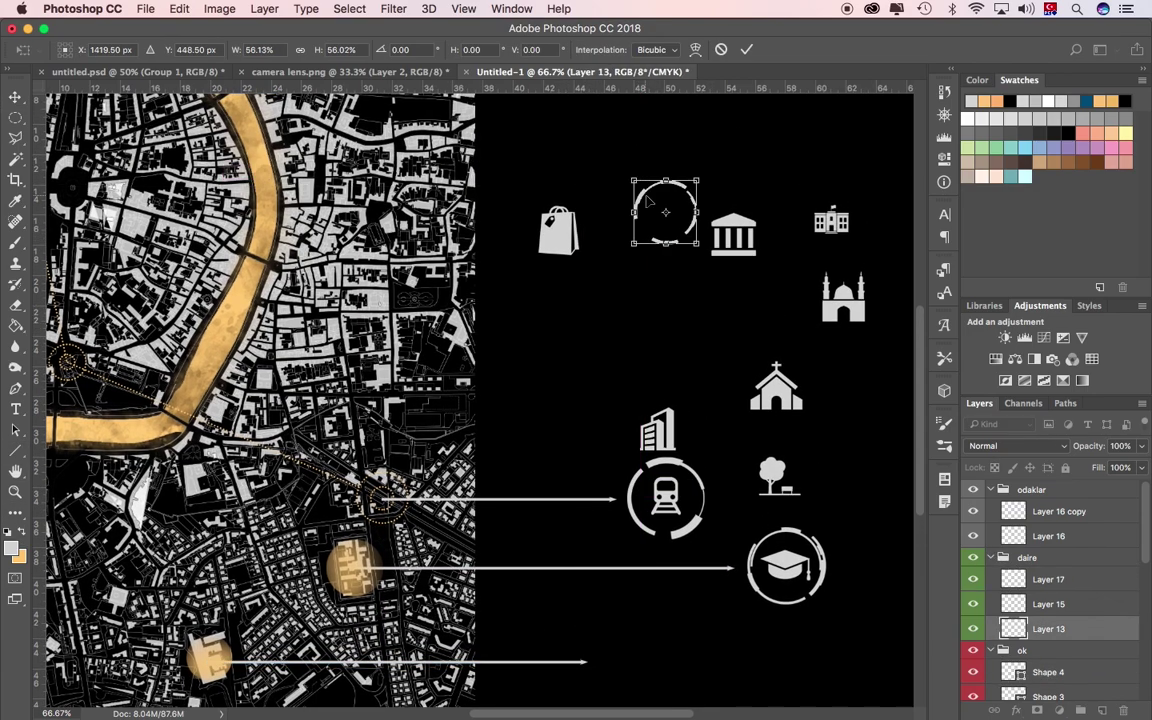
pyautogui.moveTo(648, 200); pyautogui.dragTo(764, 556)
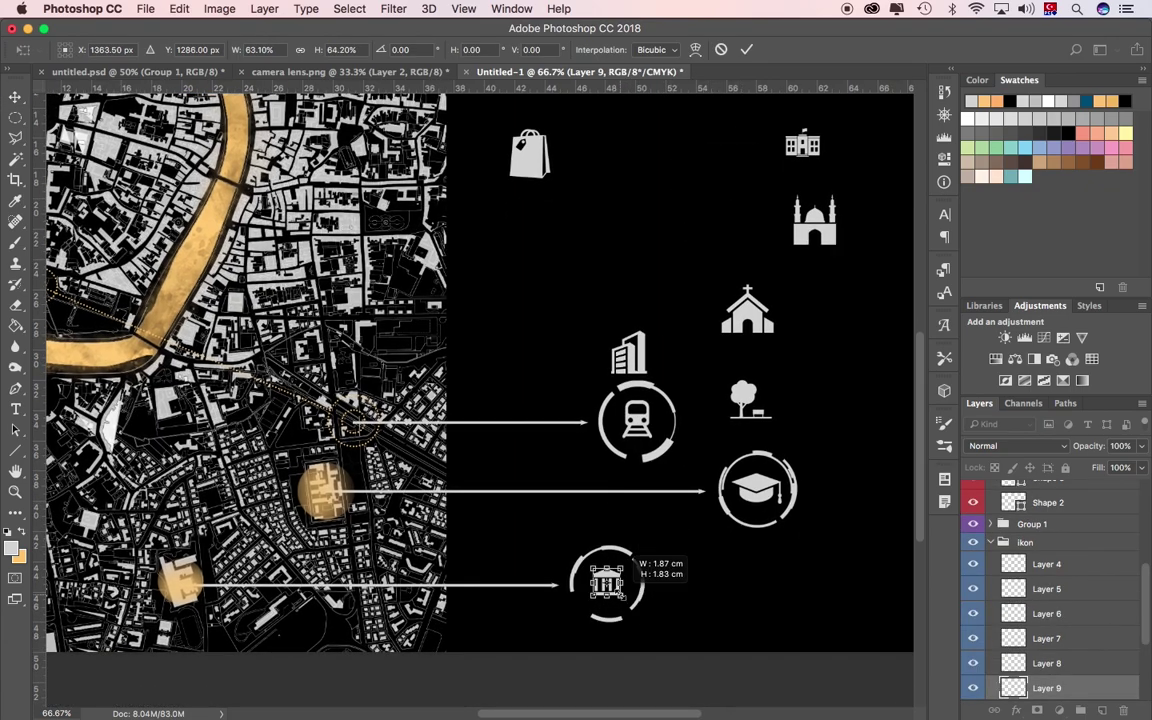
pyautogui.press('Return')
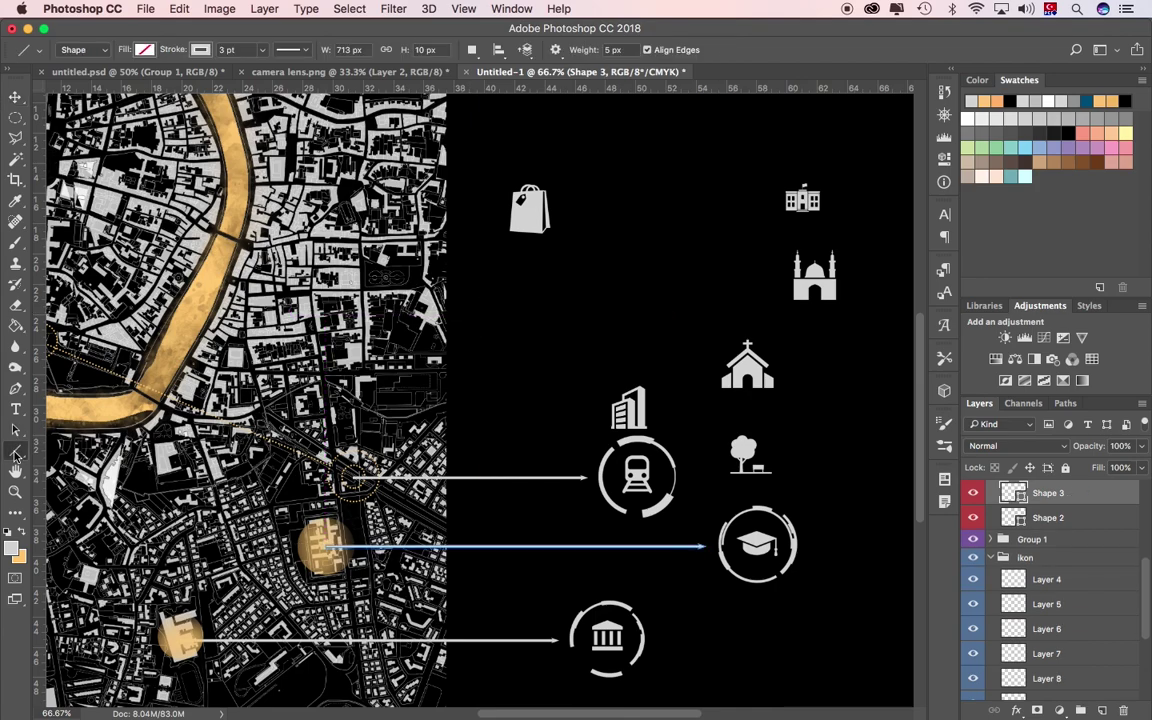
# Copy a golden glow higher up the map
pyautogui.press('v')
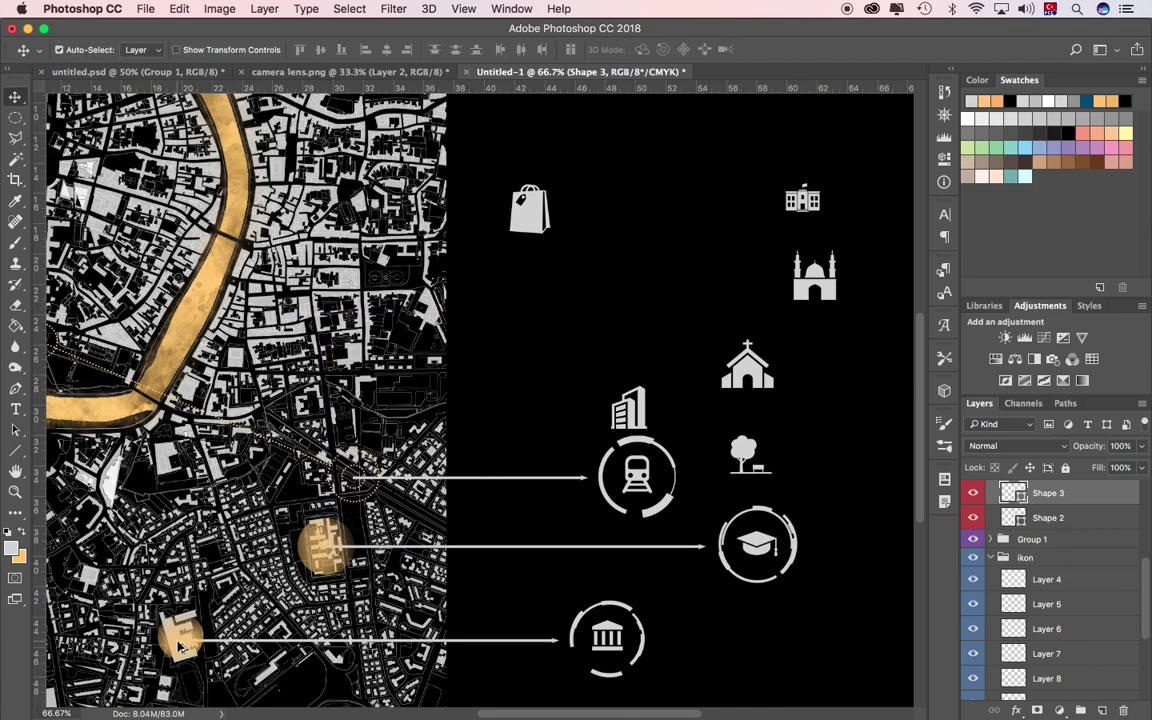
pyautogui.moveTo(320, 545); pyautogui.dragTo(338, 312)
pyautogui.hotkey('ctrl', 't')
pyautogui.press('Return')
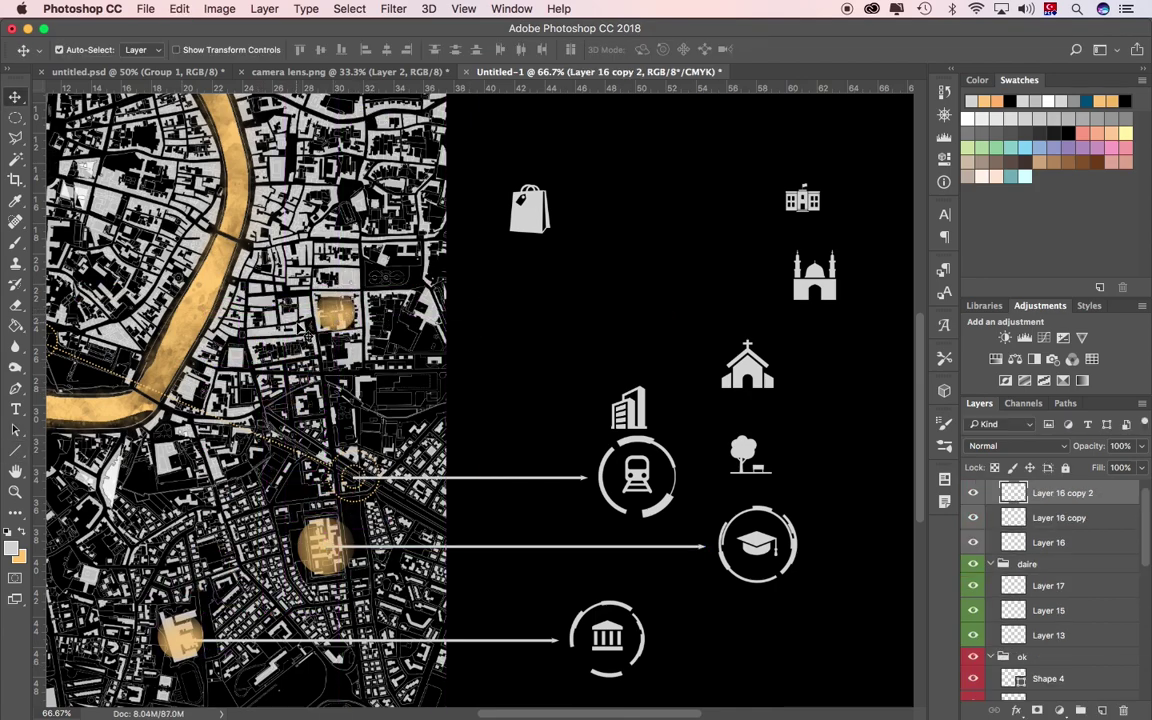
# Draw an arrow from the new glow to a ring copy holding the flagged building icon
pyautogui.press('u')
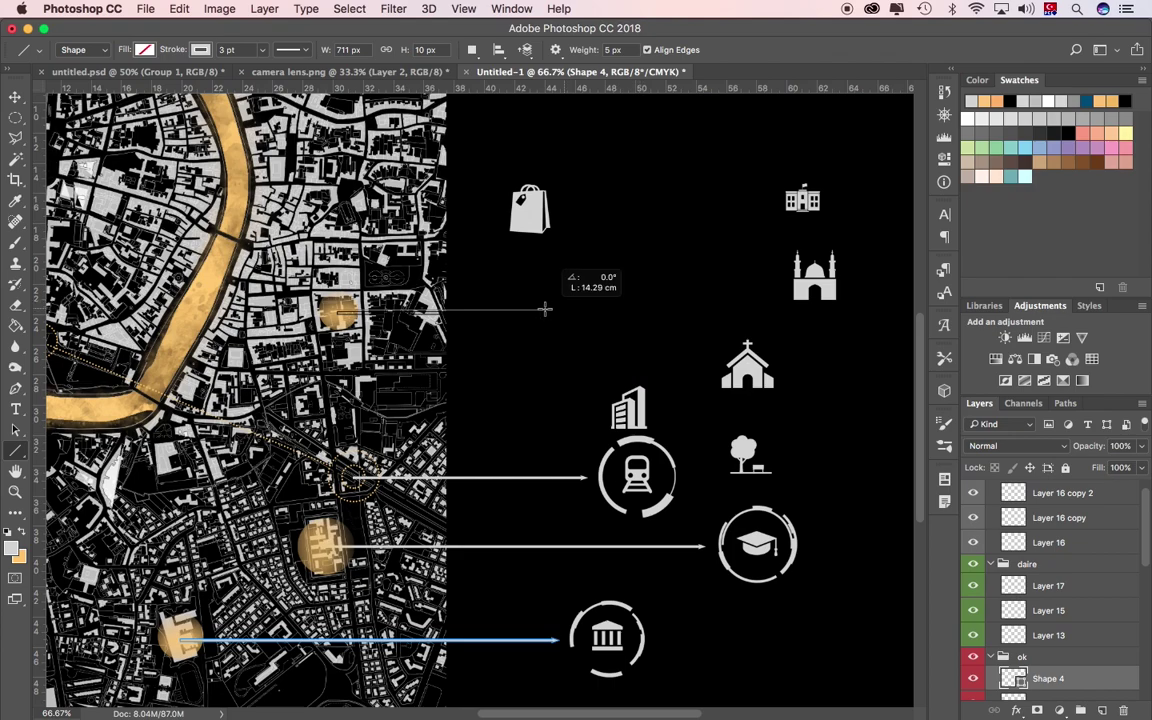
pyautogui.moveTo(360, 314)
pyautogui.mouseDown()
pyautogui.moveTo(553, 316)
pyautogui.moveTo(576, 284)
pyautogui.moveTo(625, 290)
pyautogui.mouseUp()
pyautogui.hotkey('ctrl', 't')
pyautogui.press('Return')
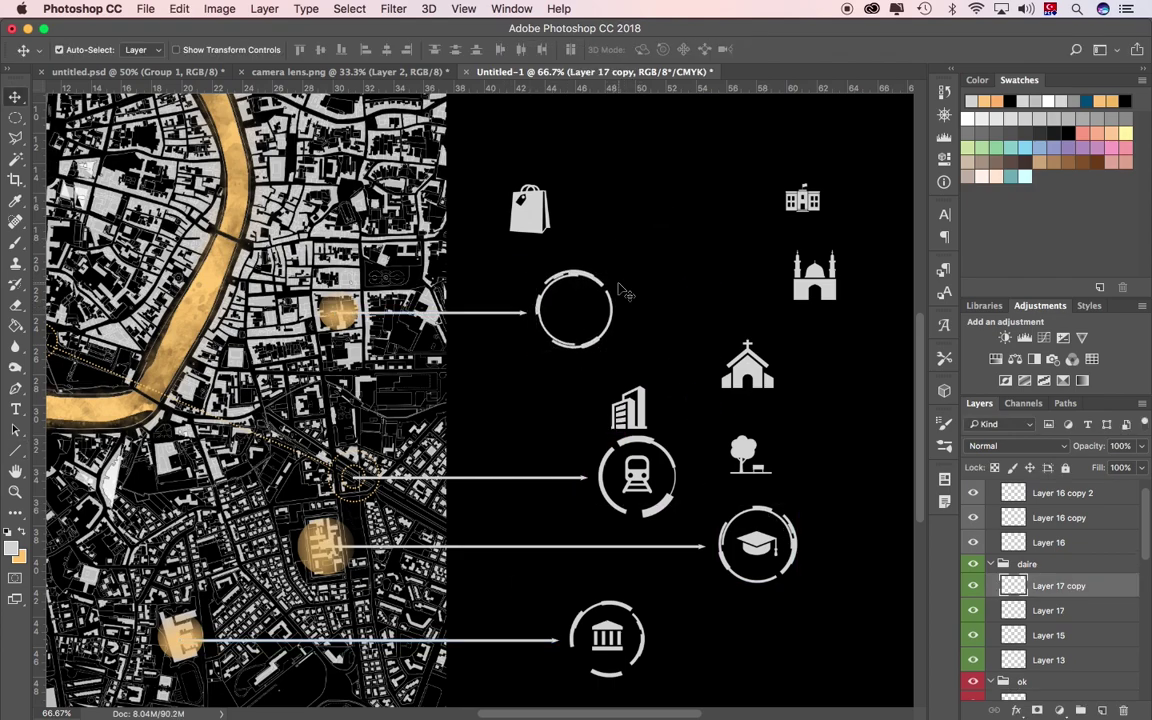
pyautogui.moveTo(802, 200)
pyautogui.mouseDown()
pyautogui.moveTo(575, 308)
pyautogui.moveTo(590, 294)
pyautogui.mouseUp()
pyautogui.hotkey('ctrl', 't')
pyautogui.press('Return')
# Copy another golden glow upward and add a longer arrow line from it
pyautogui.moveTo(324, 562)
pyautogui.mouseDown()
pyautogui.moveTo(292, 395)
pyautogui.moveTo(237, 386)
pyautogui.mouseUp()
pyautogui.hotkey('ctrl', 't')
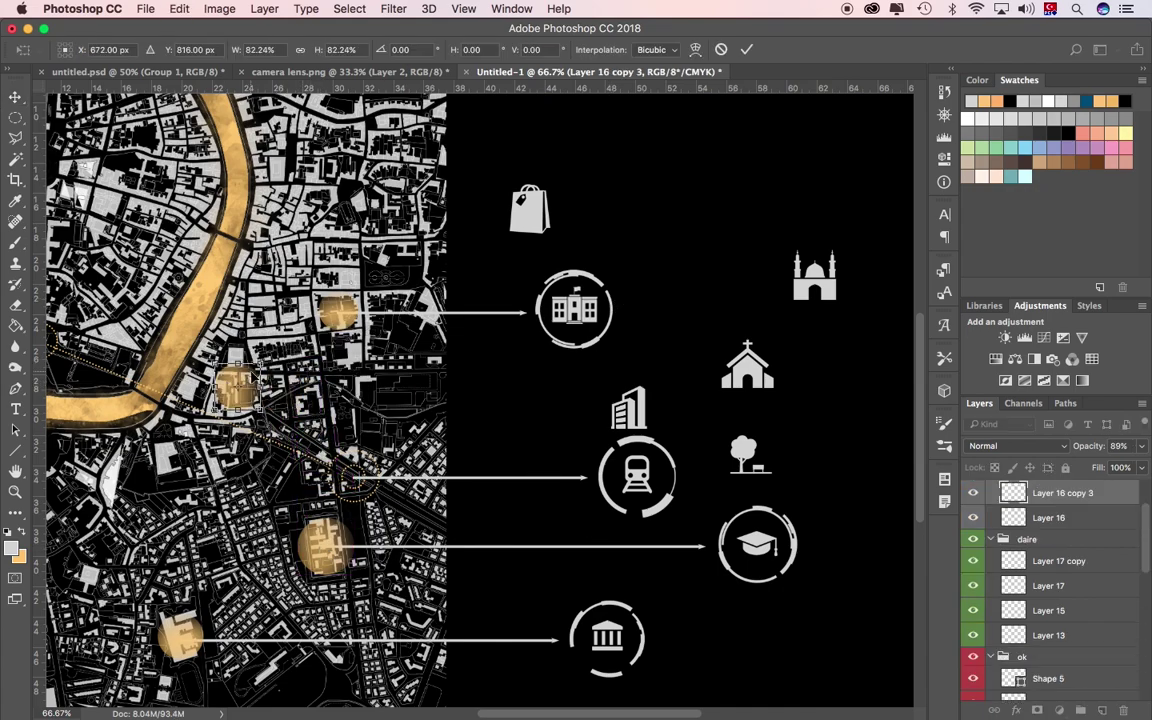
pyautogui.press('Return')
pyautogui.moveTo(345, 408); pyautogui.dragTo(345, 385)
pyautogui.hotkey('ctrl', 't')
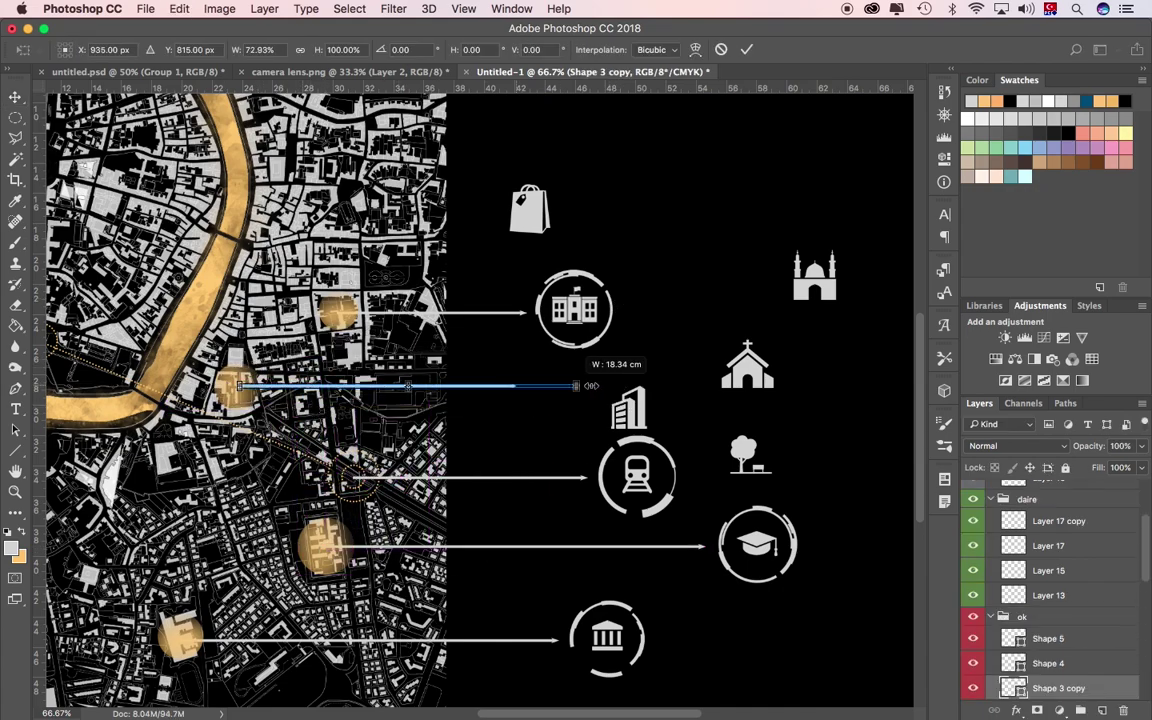
pyautogui.moveTo(617, 385)
pyautogui.mouseDown()
pyautogui.moveTo(676, 385)
pyautogui.moveTo(683, 187)
pyautogui.mouseUp()
pyautogui.press('Return')
# Move the columned building, shopping bag and church icons top right; add an empty ring at the long arrow's end
pyautogui.moveTo(529, 208); pyautogui.dragTo(846, 152)
pyautogui.moveTo(683, 187); pyautogui.dragTo(764, 164)
pyautogui.moveTo(747, 365); pyautogui.dragTo(872, 228)
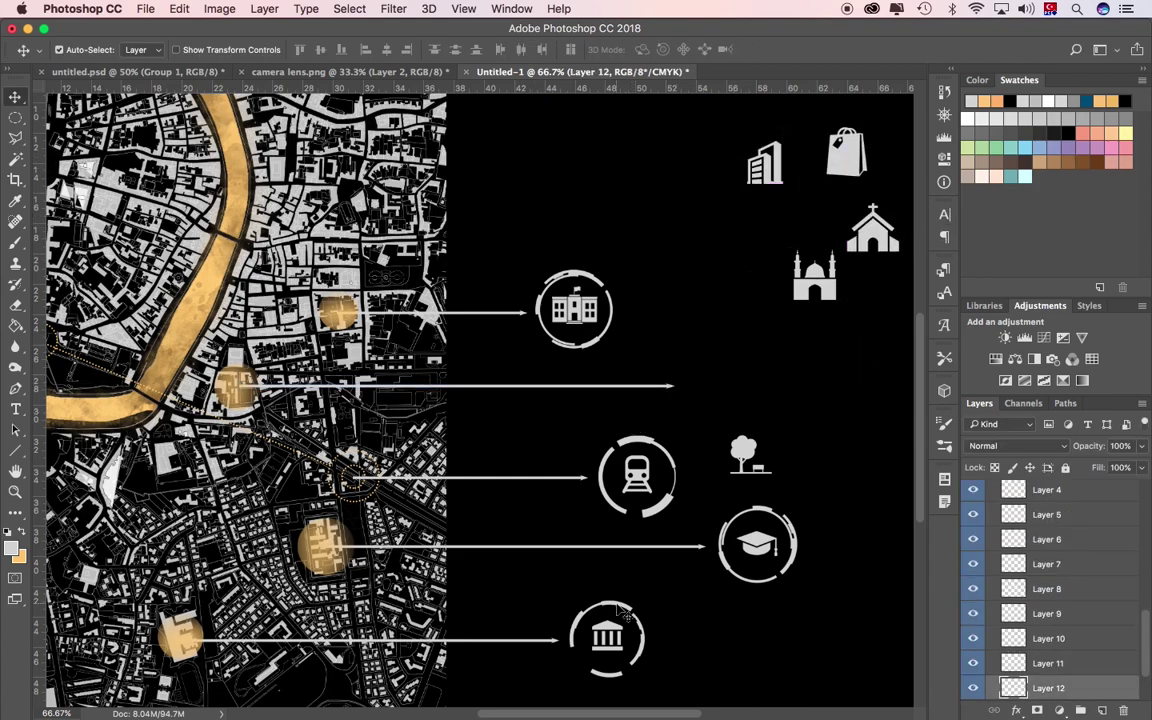
pyautogui.moveTo(674, 477)
pyautogui.mouseDown()
pyautogui.moveTo(768, 386)
pyautogui.moveTo(702, 462)
pyautogui.mouseUp()
pyautogui.hotkey('ctrl', 't')
pyautogui.press('Return')
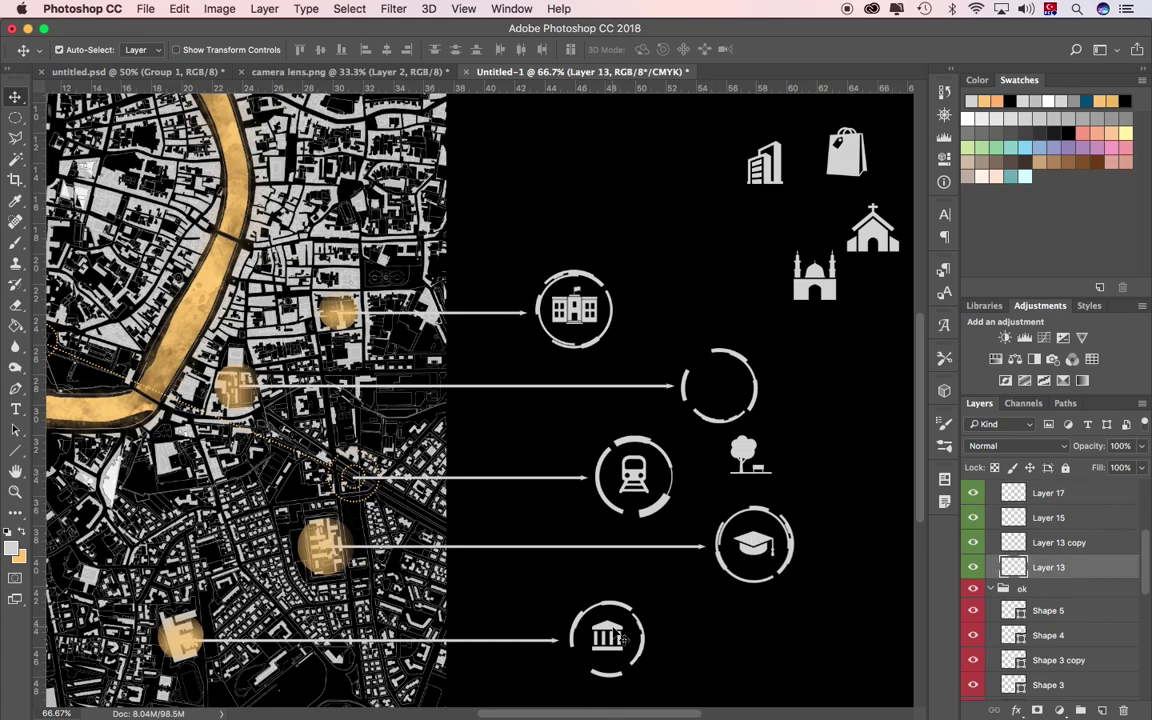
# Copy a golden glow higher on the map
pyautogui.hscroll(-5, 500, 400)
pyautogui.moveTo(386, 440)
pyautogui.mouseDown()
pyautogui.moveTo(260, 318)
pyautogui.moveTo(812, 309)
pyautogui.mouseUp()
pyautogui.hotkey('ctrl', 't')
pyautogui.press('Return')
# Copy a ring to the newest arrow's end and place the smaller mosque icon inside
pyautogui.press('u')
pyautogui.hscroll(5, 665, 349)
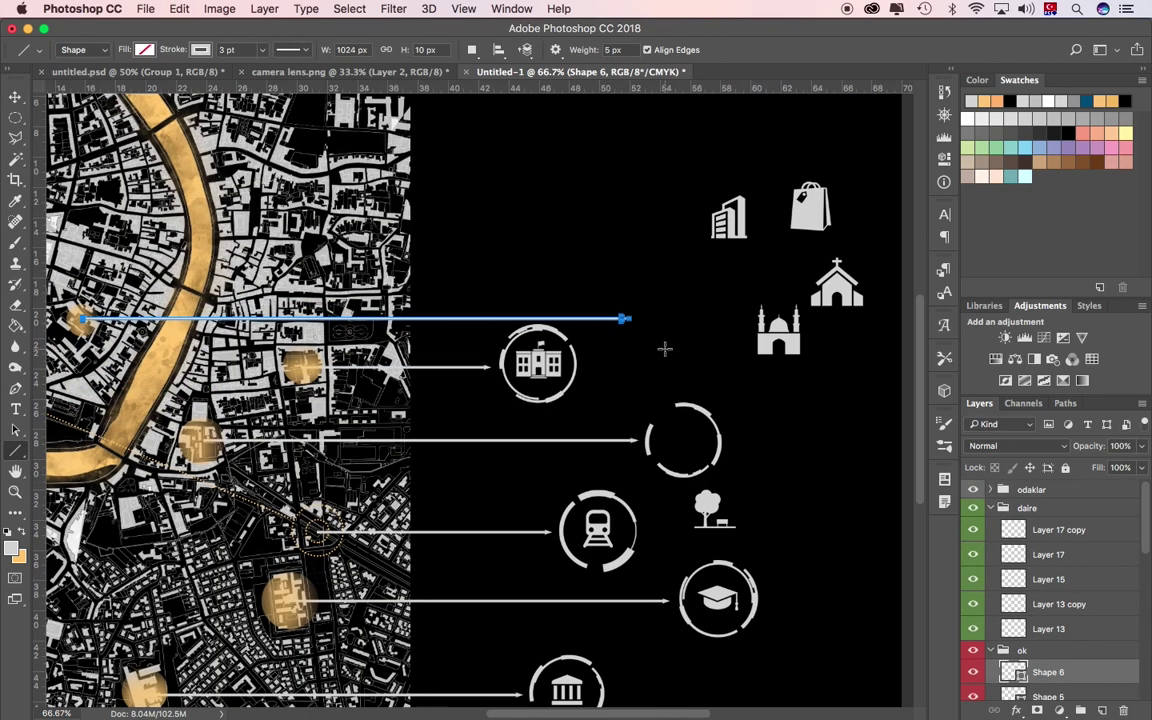
pyautogui.keyDown('alt'); pyautogui.moveTo(580, 648); pyautogui.dragTo(676, 260); pyautogui.keyUp('alt')
pyautogui.moveTo(779, 330)
pyautogui.mouseDown()
pyautogui.moveTo(676, 314)
pyautogui.moveTo(688, 296)
pyautogui.mouseUp()
pyautogui.hotkey('ctrl', 't')
pyautogui.press('Return')
# Copy a golden glow higher, adjust its arrow line and add an empty ring at the end
pyautogui.keyDown('alt'); pyautogui.moveTo(307, 372); pyautogui.dragTo(372, 266); pyautogui.keyUp('alt')
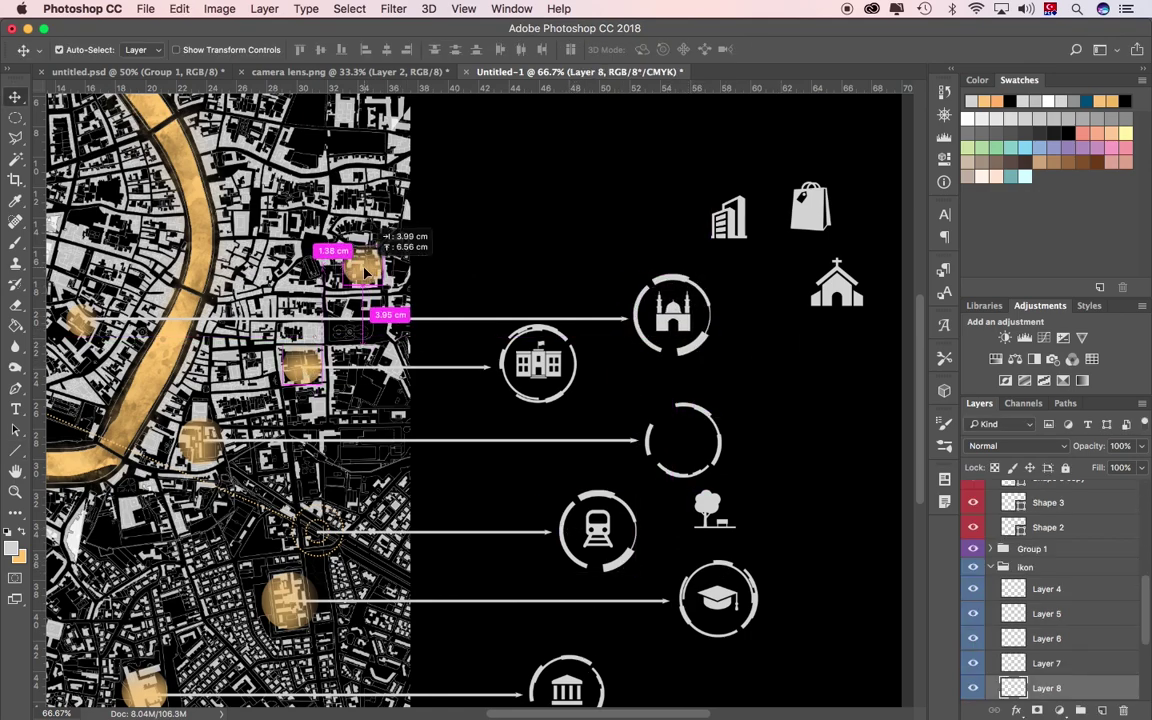
pyautogui.click(436, 272)
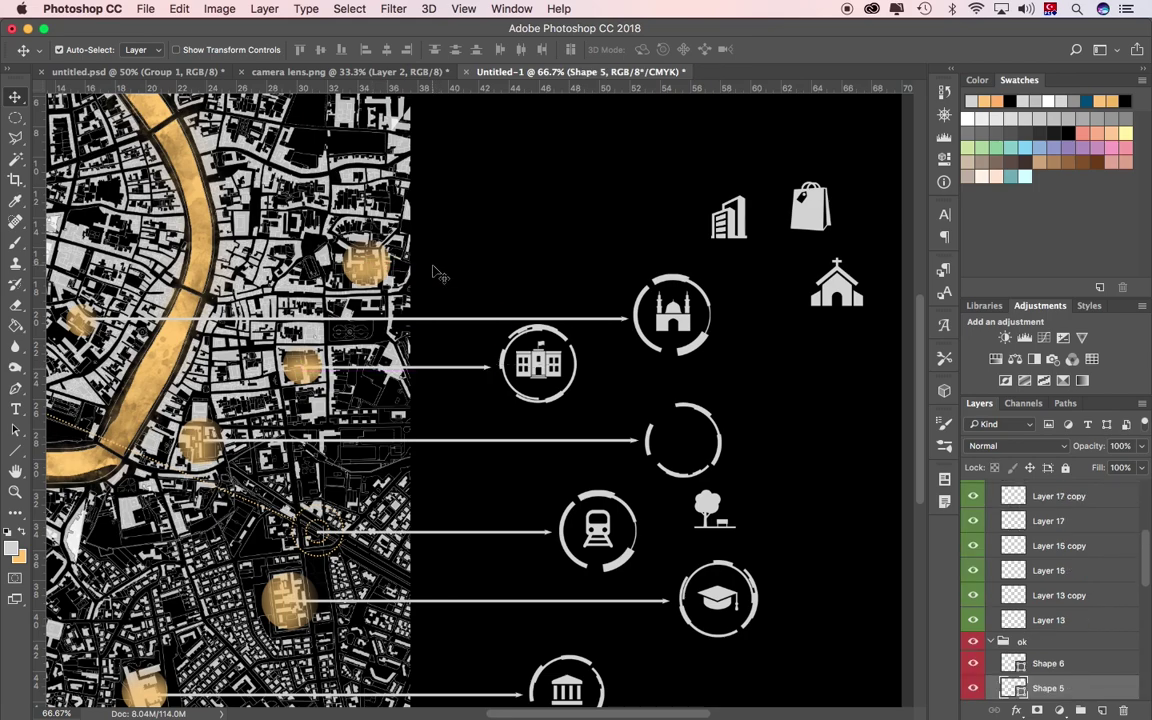
pyautogui.press('Return')
pyautogui.keyDown('alt'); pyautogui.moveTo(683, 440); pyautogui.dragTo(573, 262); pyautogui.keyUp('alt')
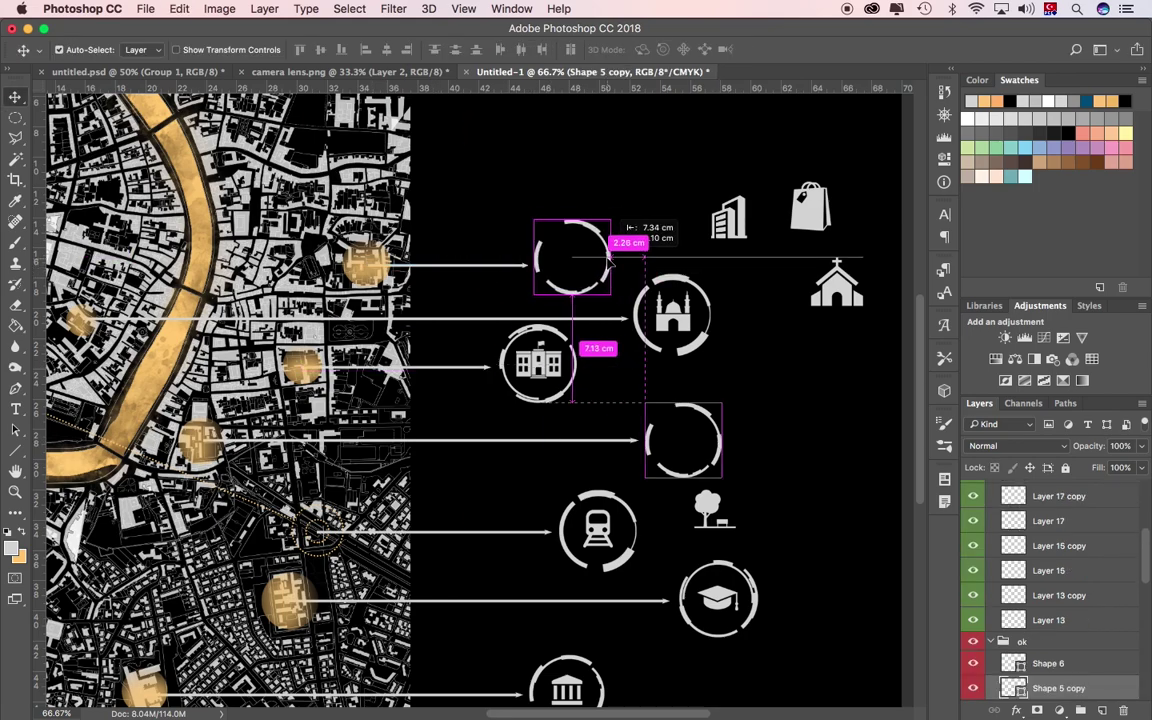
pyautogui.scroll(1, 705, 342)
pyautogui.scroll(3, 705, 342)
pyautogui.moveTo(365, 413); pyautogui.dragTo(352, 395)
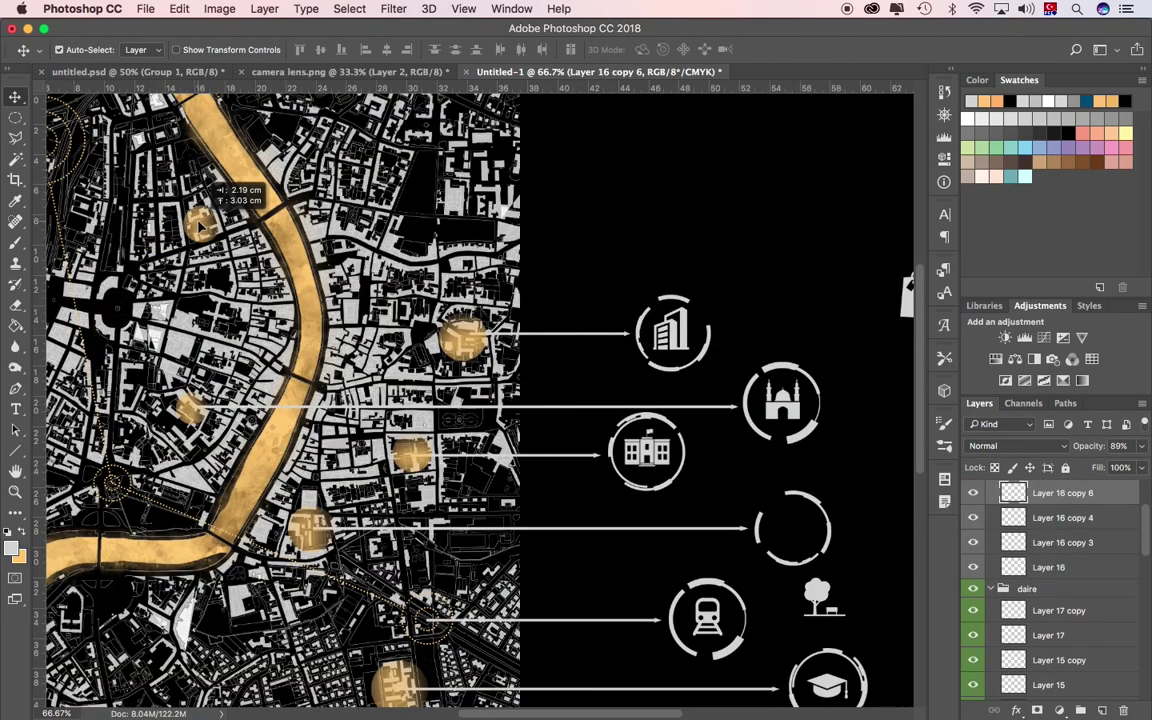
# Draw an arrow rightward from the upper glow to a new ring holding the church icon
pyautogui.press('u')
pyautogui.moveTo(218, 230); pyautogui.dragTo(570, 230)
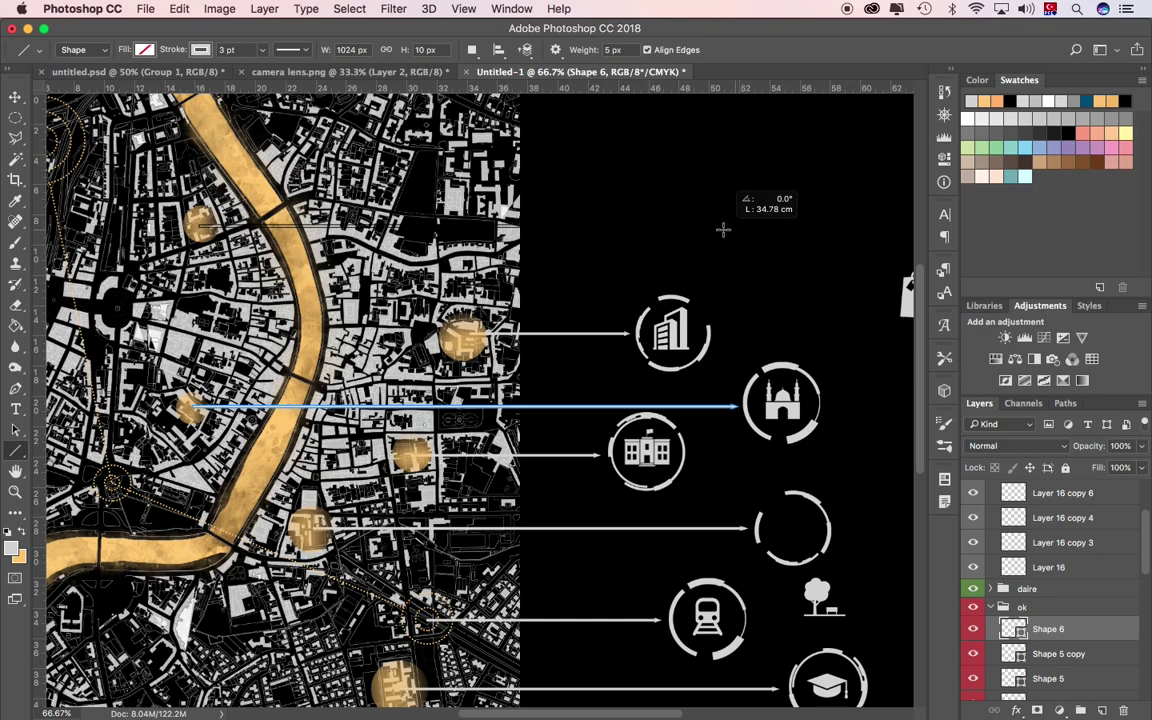
pyautogui.moveTo(723, 230); pyautogui.dragTo(723, 230)
pyautogui.press('v')
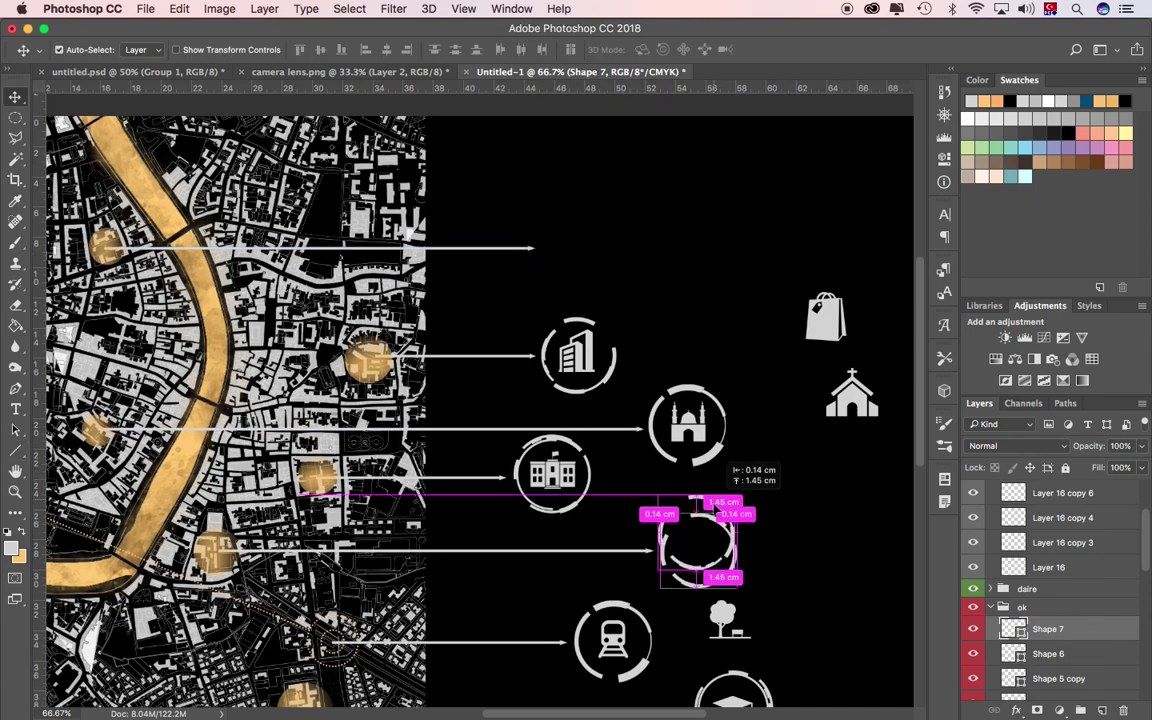
pyautogui.moveTo(722, 462); pyautogui.dragTo(607, 157)
pyautogui.moveTo(868, 388); pyautogui.dragTo(617, 238)
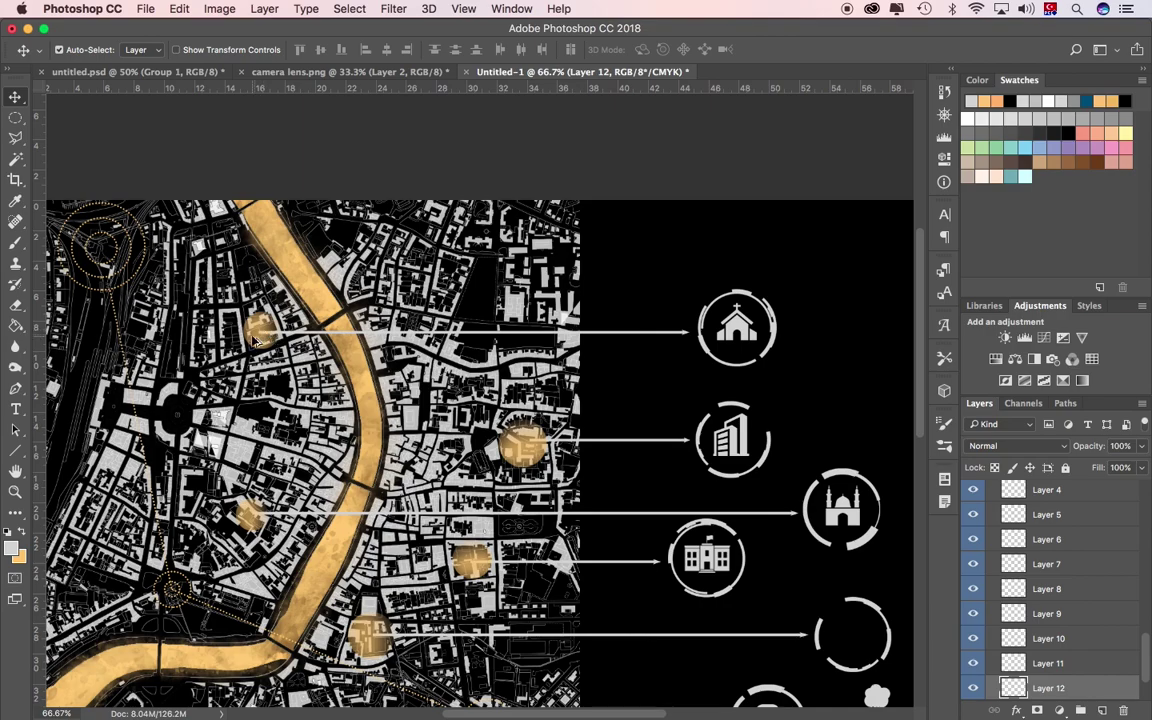
# Copy a golden glow, stretch an arrow copy along the top, and place an empty ring there
pyautogui.moveTo(205, 257); pyautogui.dragTo(228, 268)
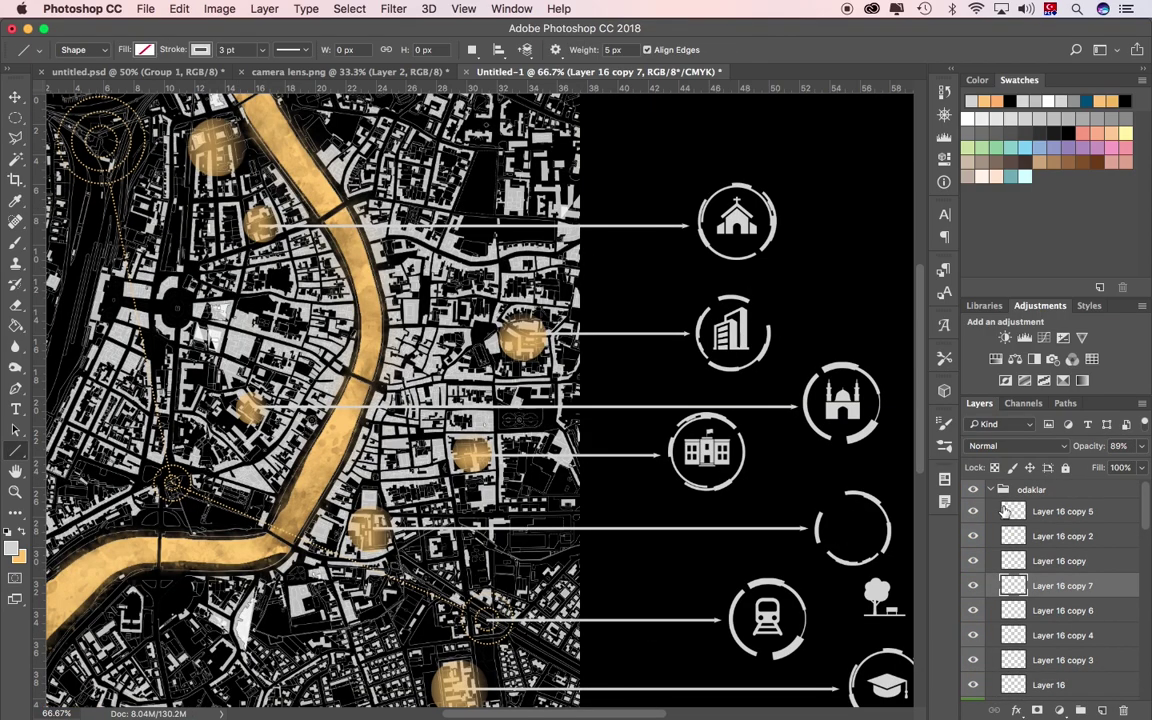
pyautogui.moveTo(440, 226); pyautogui.dragTo(440, 148)
pyautogui.hotkey('ctrl', 't')
pyautogui.moveTo(645, 148); pyautogui.dragTo(823, 149)
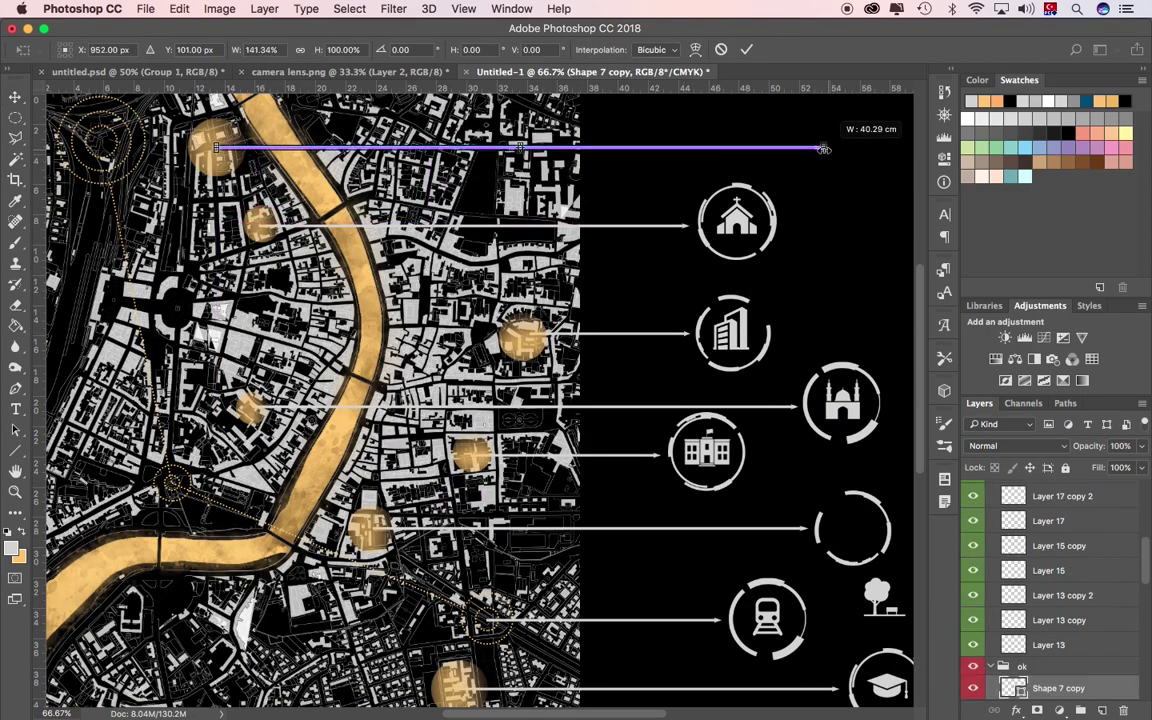
pyautogui.hscroll(5, 829, 237)
pyautogui.press('Return')
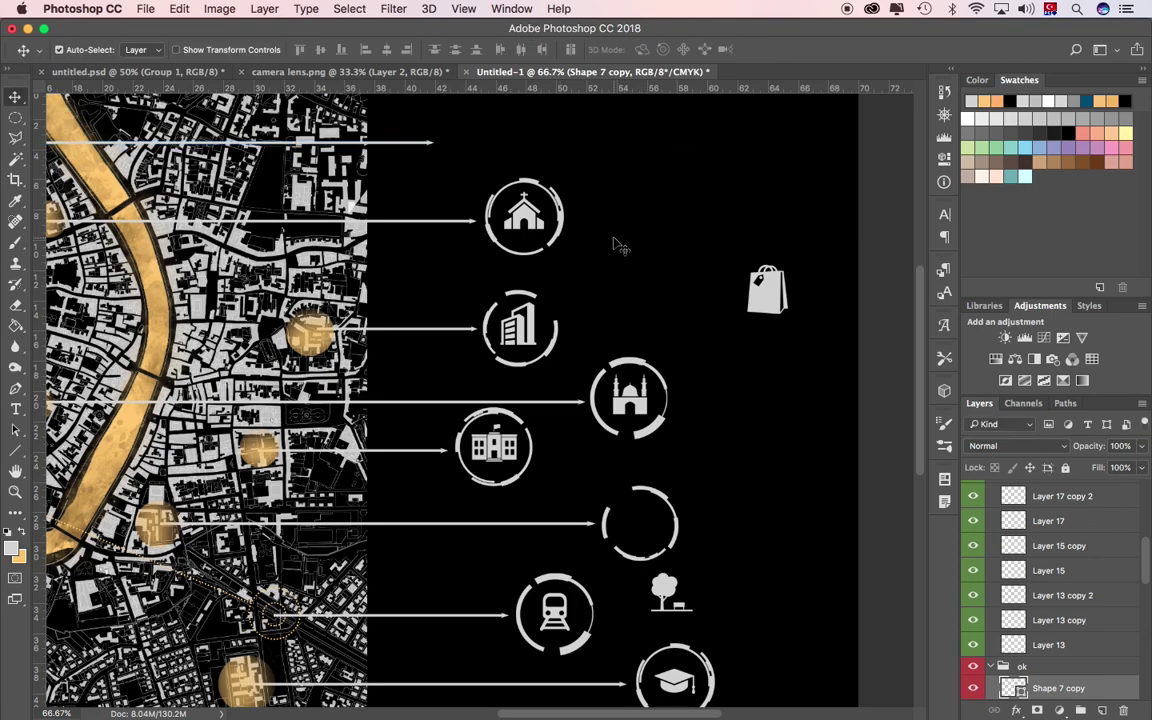
pyautogui.moveTo(645, 505); pyautogui.dragTo(640, 110)
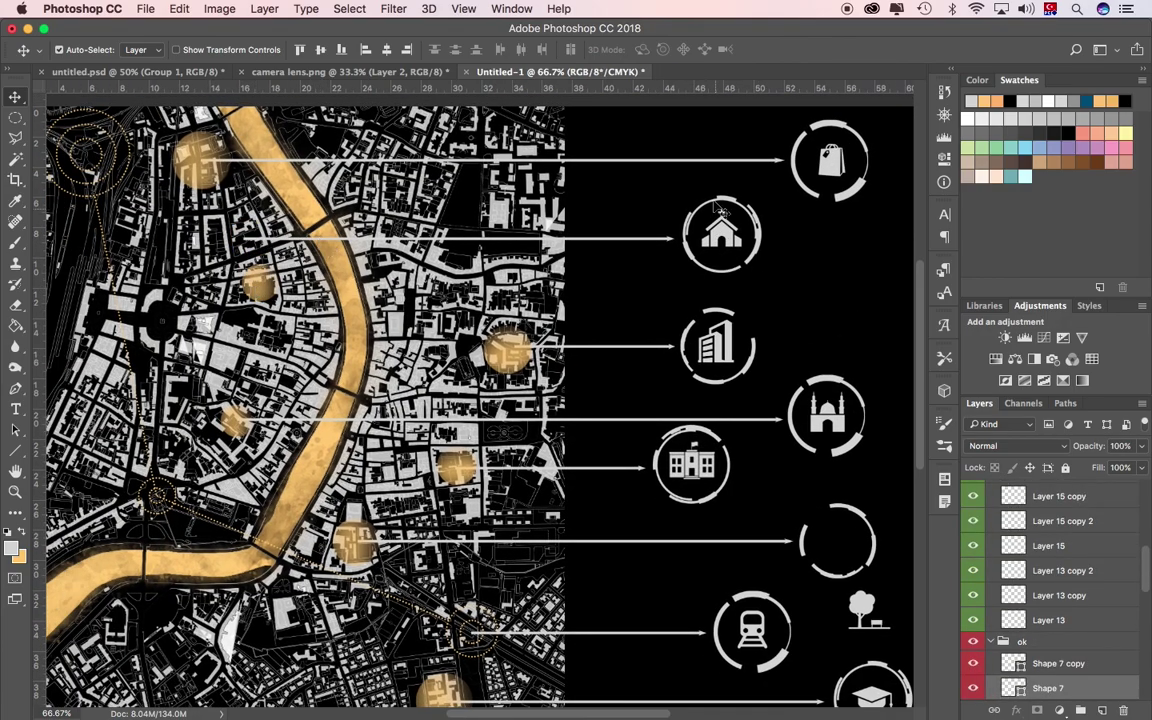
# Shift the church ring down and stretch its arrow line to reach it
pyautogui.moveTo(716, 210)
pyautogui.mouseDown()
pyautogui.moveTo(617, 287)
pyautogui.moveTo(810, 289)
pyautogui.mouseUp()
pyautogui.press('z')
pyautogui.keyDown('ctrl'); pyautogui.click(571, 256); pyautogui.keyUp('ctrl')
pyautogui.hotkey('ctrl', 't')
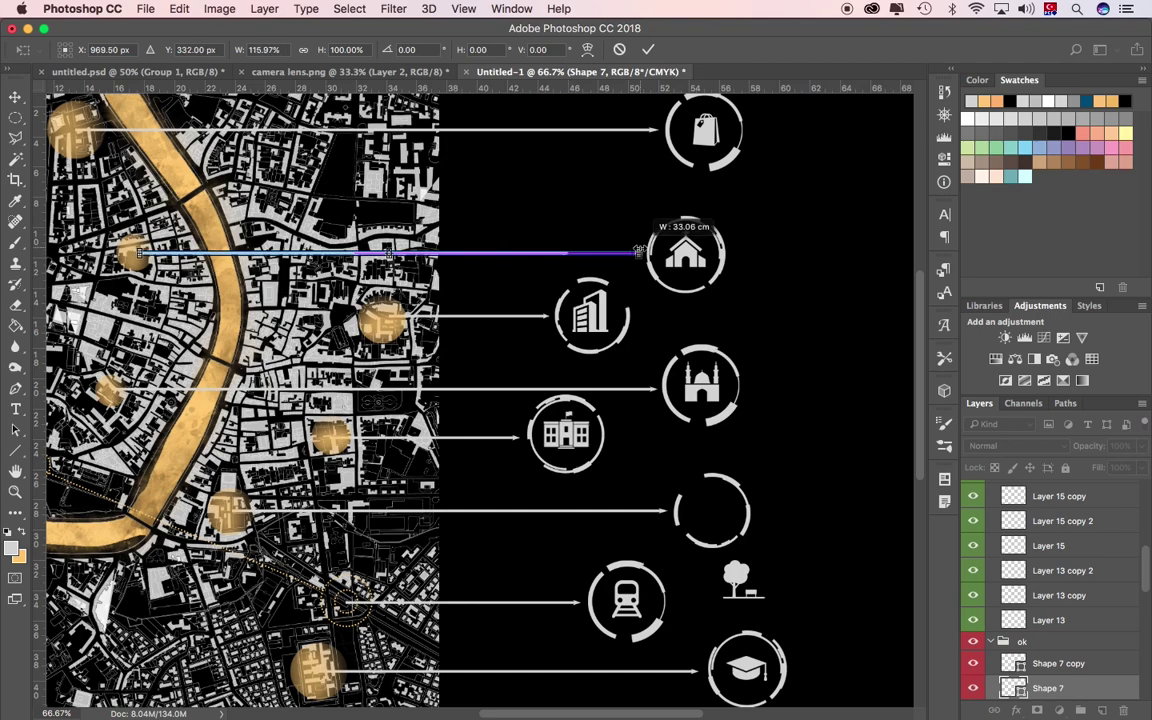
pyautogui.moveTo(638, 252); pyautogui.dragTo(638, 252)
pyautogui.click(681, 264)
pyautogui.hotkey('ctrl', 't')
# Enlarge a new gold focus circle copy and add a short arrow from it
pyautogui.moveTo(370, 168); pyautogui.dragTo(383, 155)
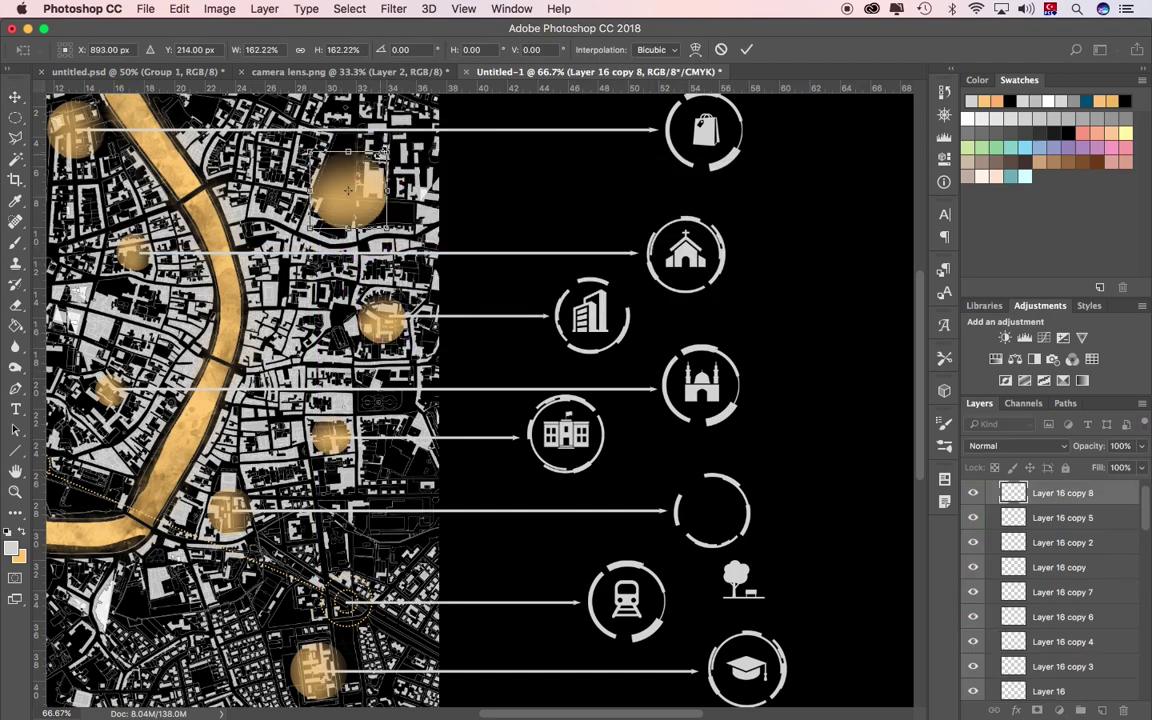
pyautogui.press('Return')
pyautogui.keyDown('ctrl'); pyautogui.click(508, 207); pyautogui.keyUp('ctrl')
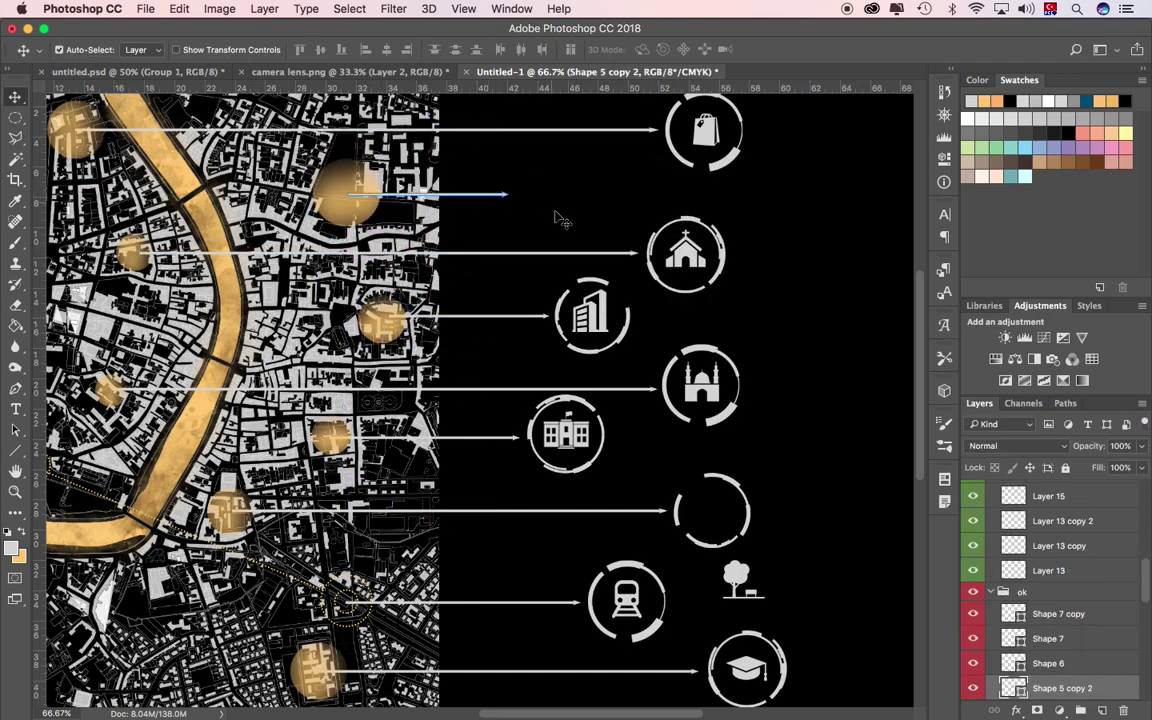
pyautogui.scroll(2, 762, 635)
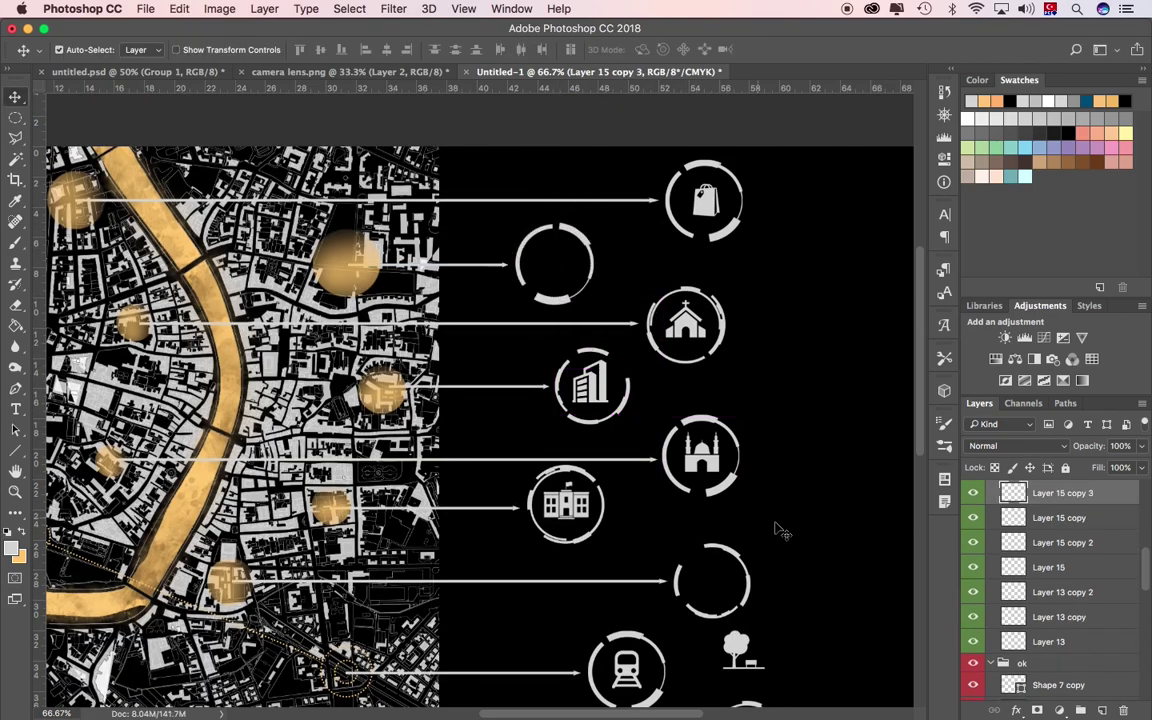
pyautogui.moveTo(735, 640); pyautogui.dragTo(541, 245)
# Open genel harita from the Desktop harita folder and drag it to the top of the poster's layers
pyautogui.click(193, 708)
pyautogui.click(177, 466)
pyautogui.click(277, 375)
pyautogui.click(455, 375)
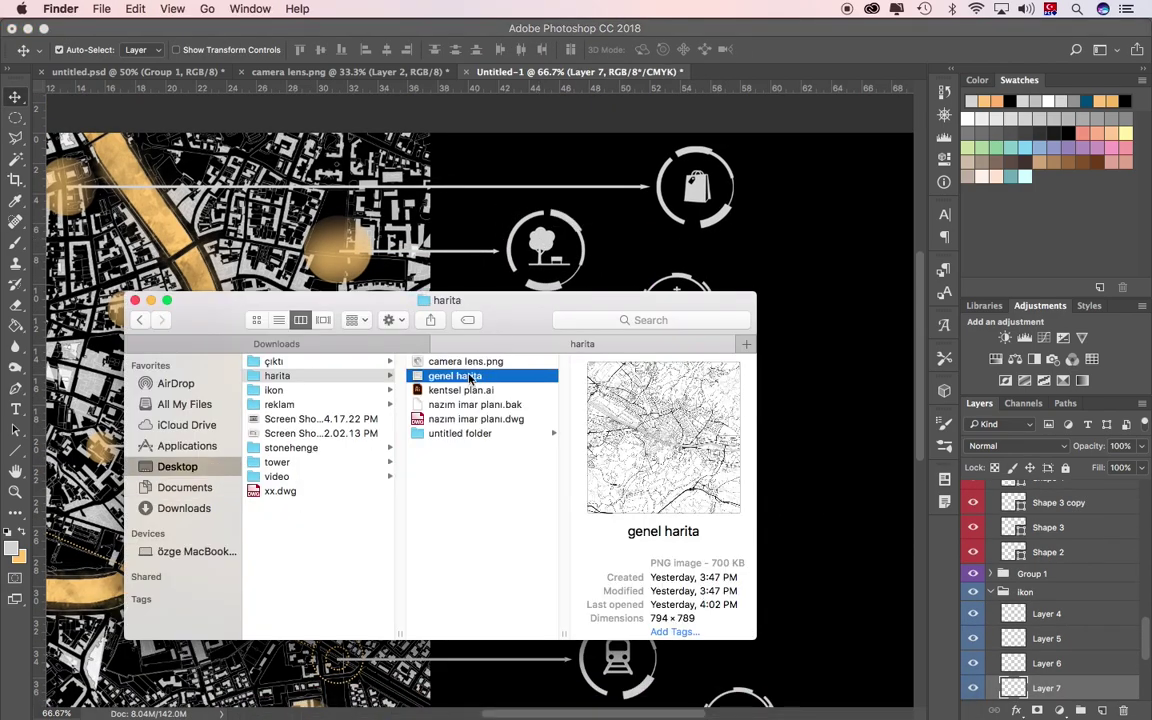
pyautogui.doubleClick(698, 460)
pyautogui.moveTo(463, 275); pyautogui.dragTo(506, 285)
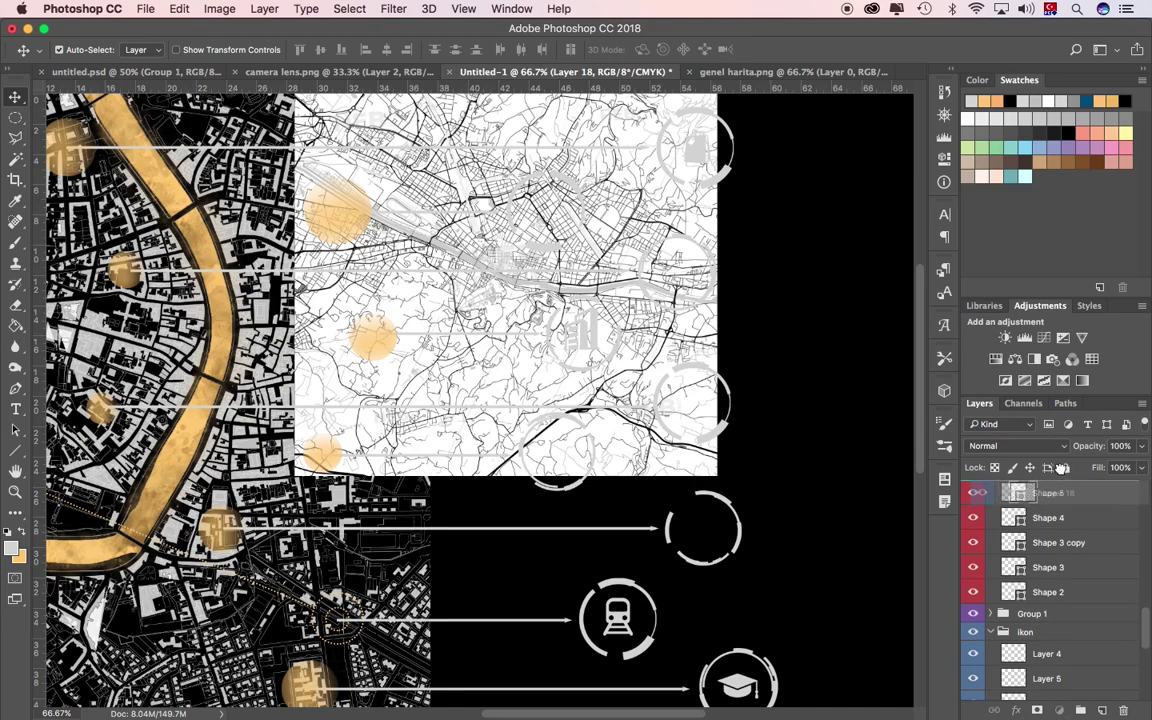
pyautogui.moveTo(1045, 500); pyautogui.dragTo(1052, 483)
# Shrink the map image over the empty ring and lower its opacity to 64%
pyautogui.hotkey('ctrl', '-')
pyautogui.hotkey('ctrl', 't')
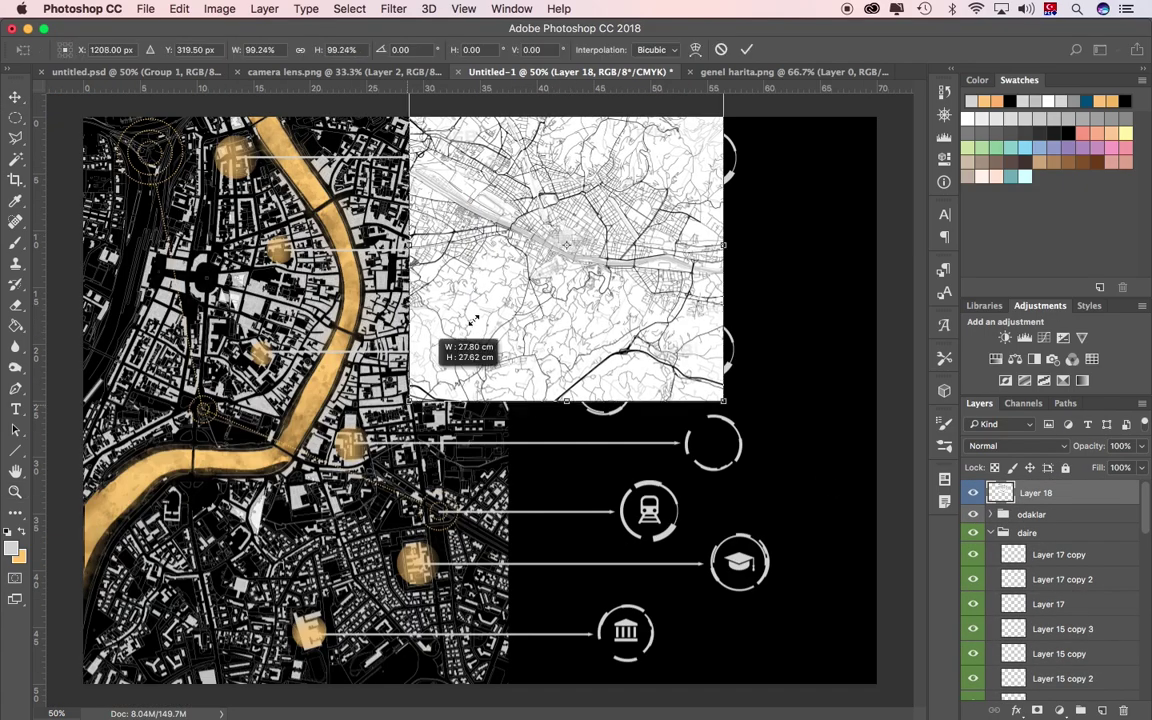
pyautogui.moveTo(411, 398); pyautogui.dragTo(778, 397)
pyautogui.click(1017, 446)
pyautogui.click(1000, 442)
pyautogui.press('6')
pyautogui.press('4')
pyautogui.moveTo(781, 514); pyautogui.dragTo(727, 469)
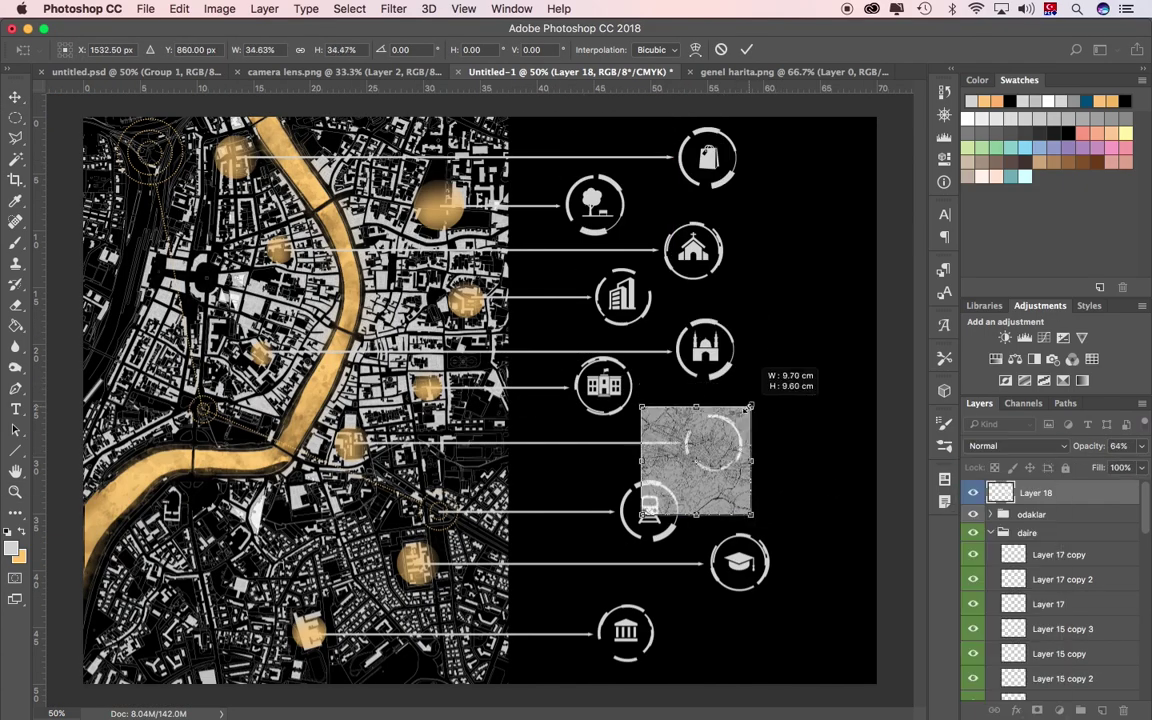
pyautogui.press('Return')
# Mask the map to a circular selection and scale it slightly to fit the ring
pyautogui.keyDown('ctrl'); pyautogui.click(700, 440); pyautogui.keyUp('ctrl')
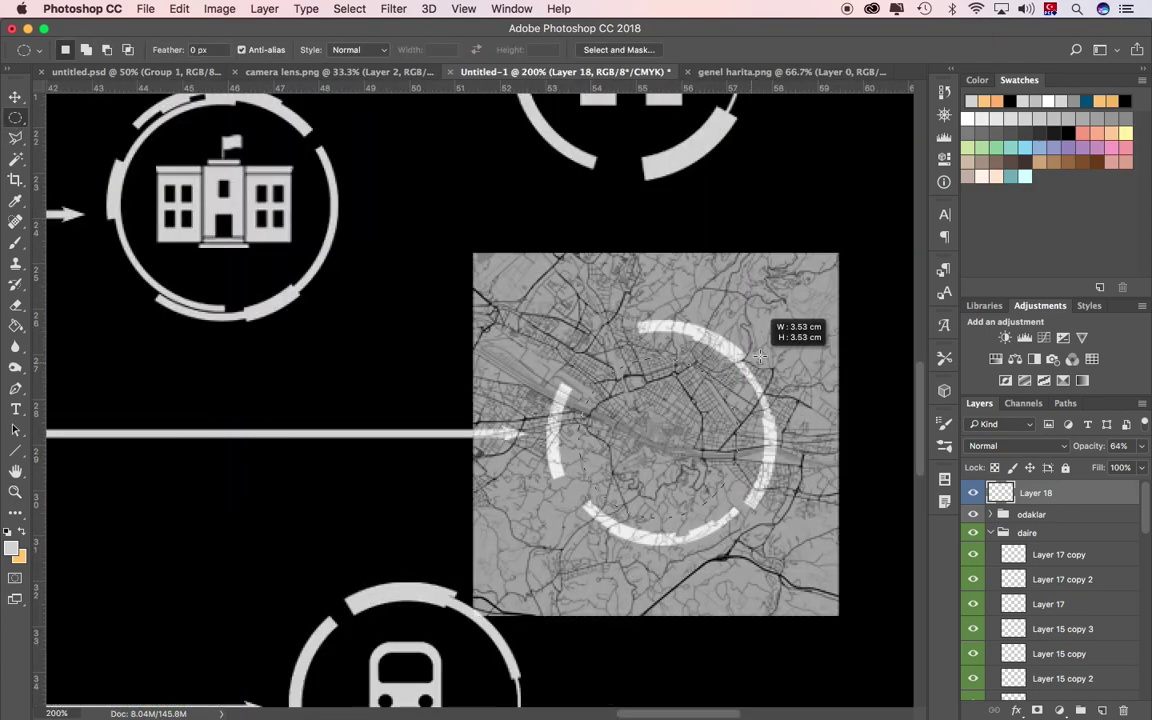
pyautogui.click(355, 9)
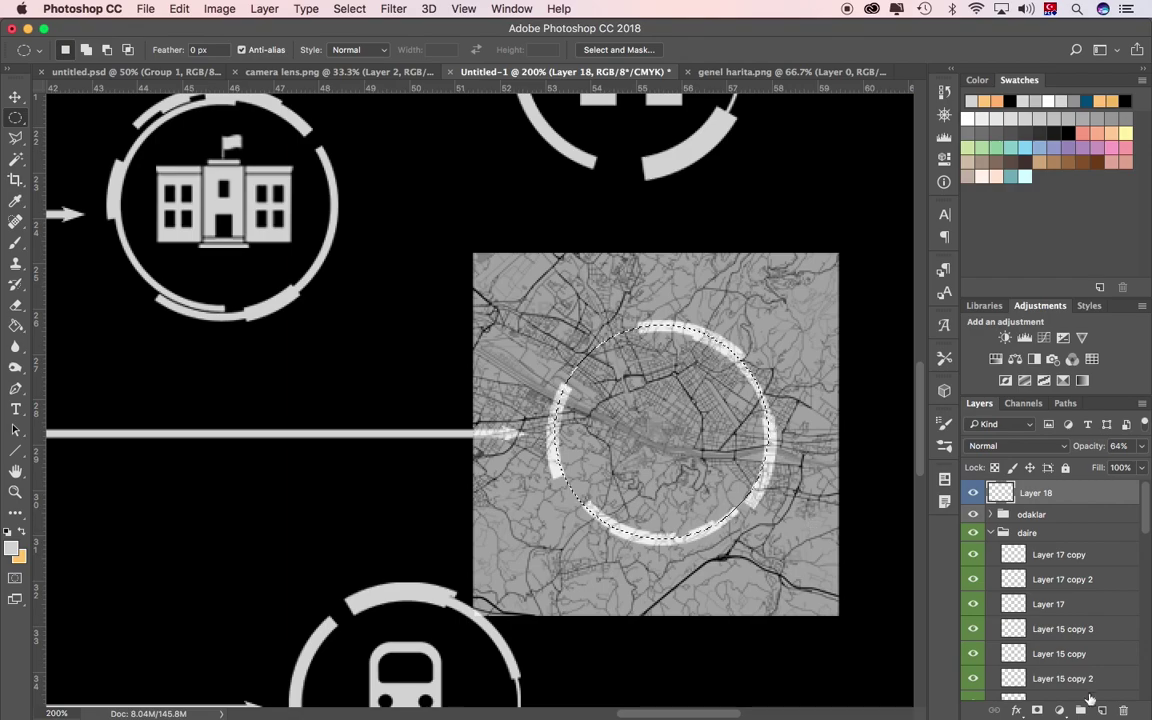
pyautogui.click(1037, 710)
pyautogui.hotkey('ctrl', 't')
pyautogui.moveTo(473, 253); pyautogui.dragTo(479, 259)
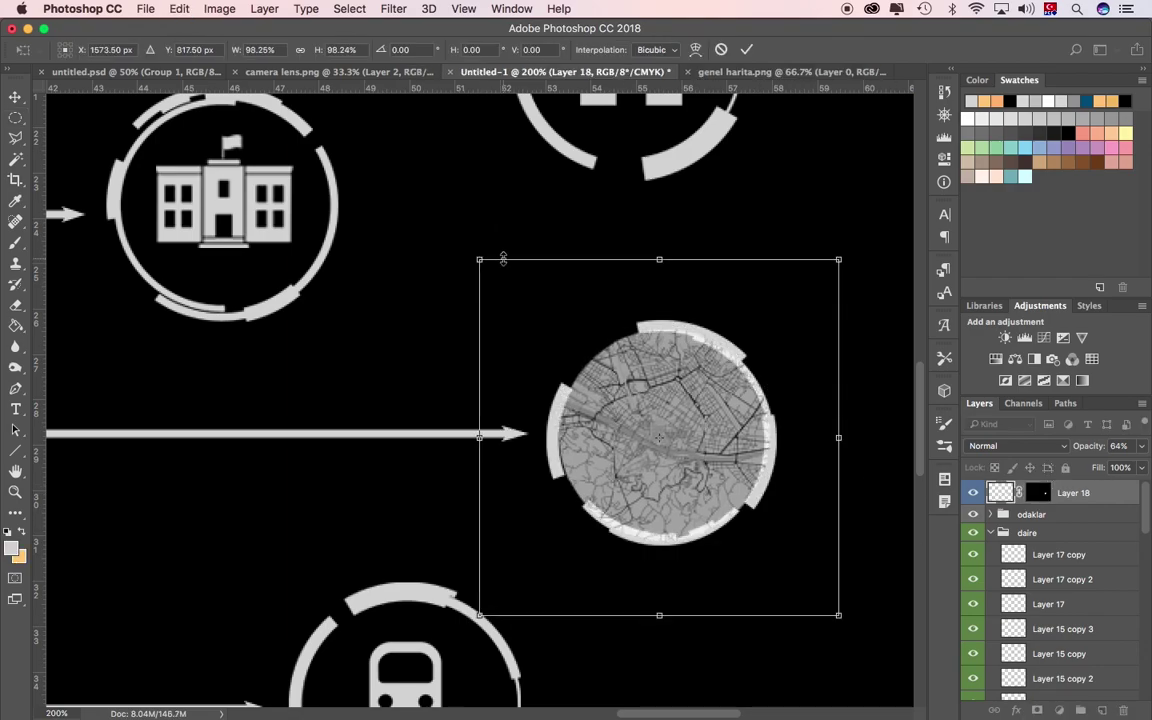
pyautogui.press('Return')
pyautogui.press('0')
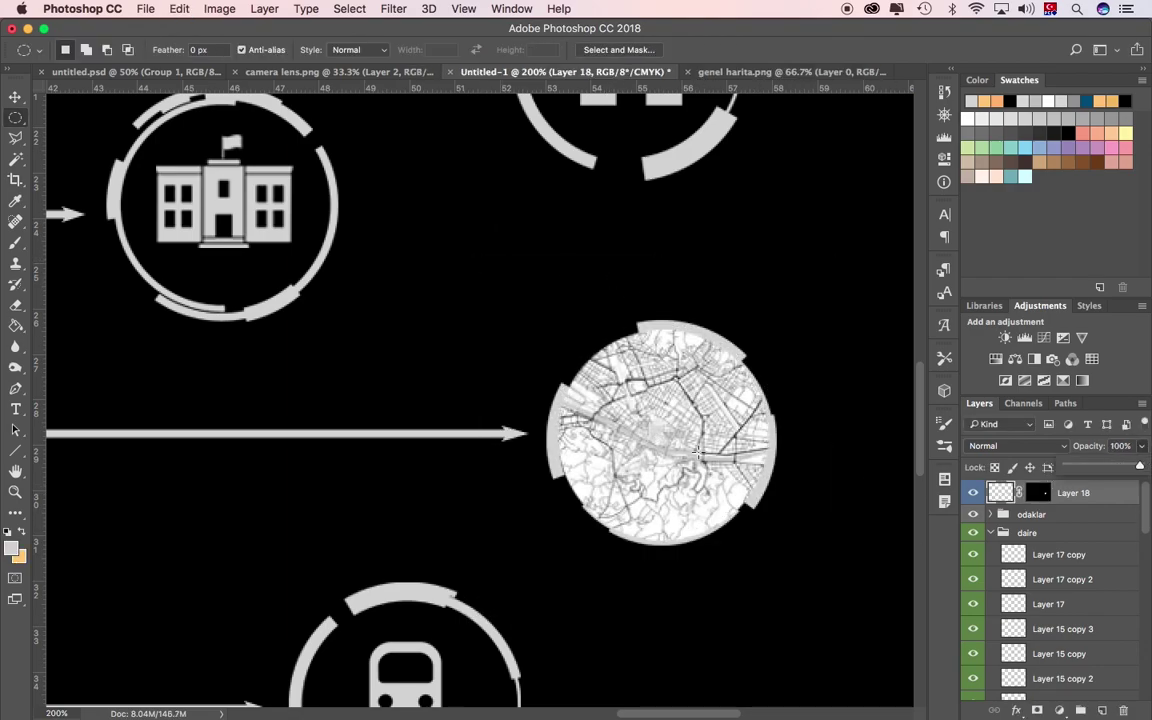
pyautogui.press('v')
pyautogui.click(628, 540)
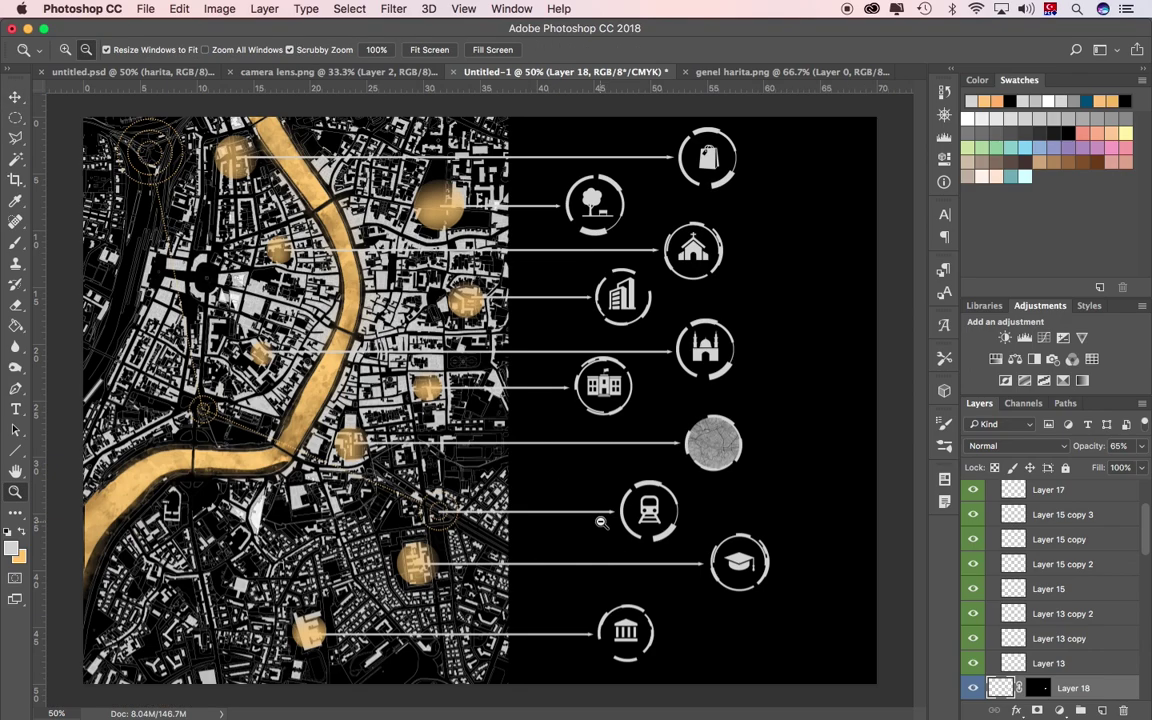
# Move the map circle and the church ring with its arrow further right
pyautogui.scroll(2, 700, 607)
pyautogui.moveTo(707, 424); pyautogui.dragTo(865, 432)
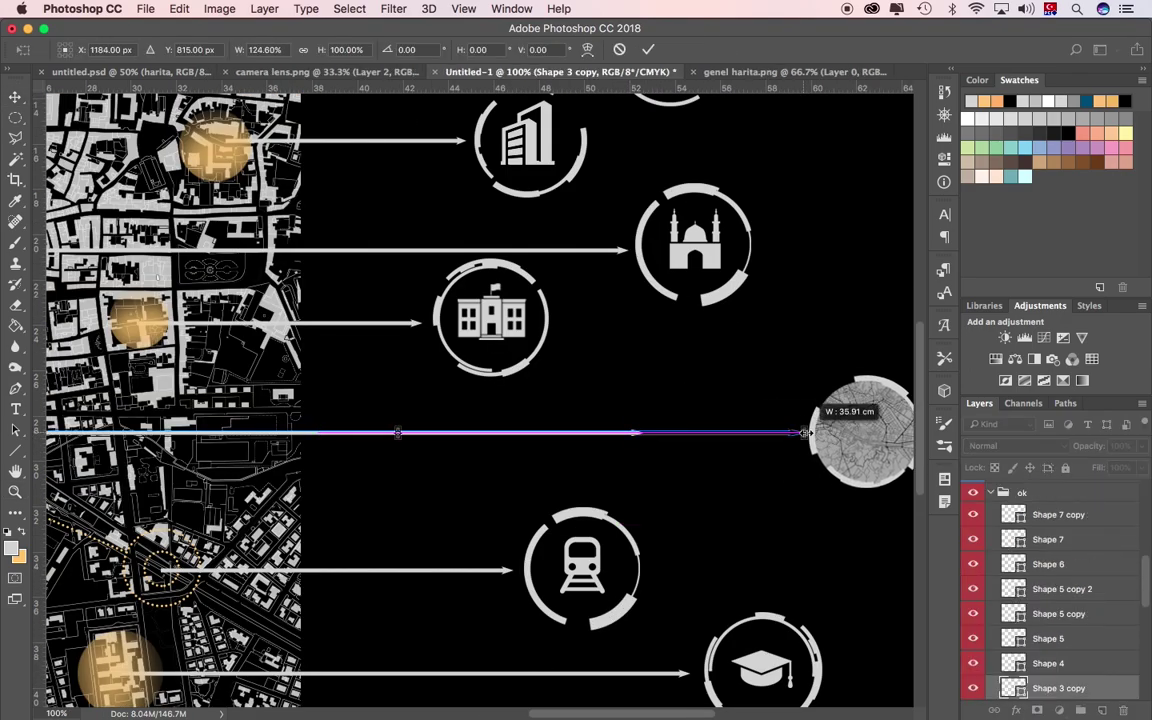
pyautogui.press('z')
pyautogui.keyDown('alt'); pyautogui.click(733, 470); pyautogui.keyUp('alt')
pyautogui.scroll(3, 744, 421)
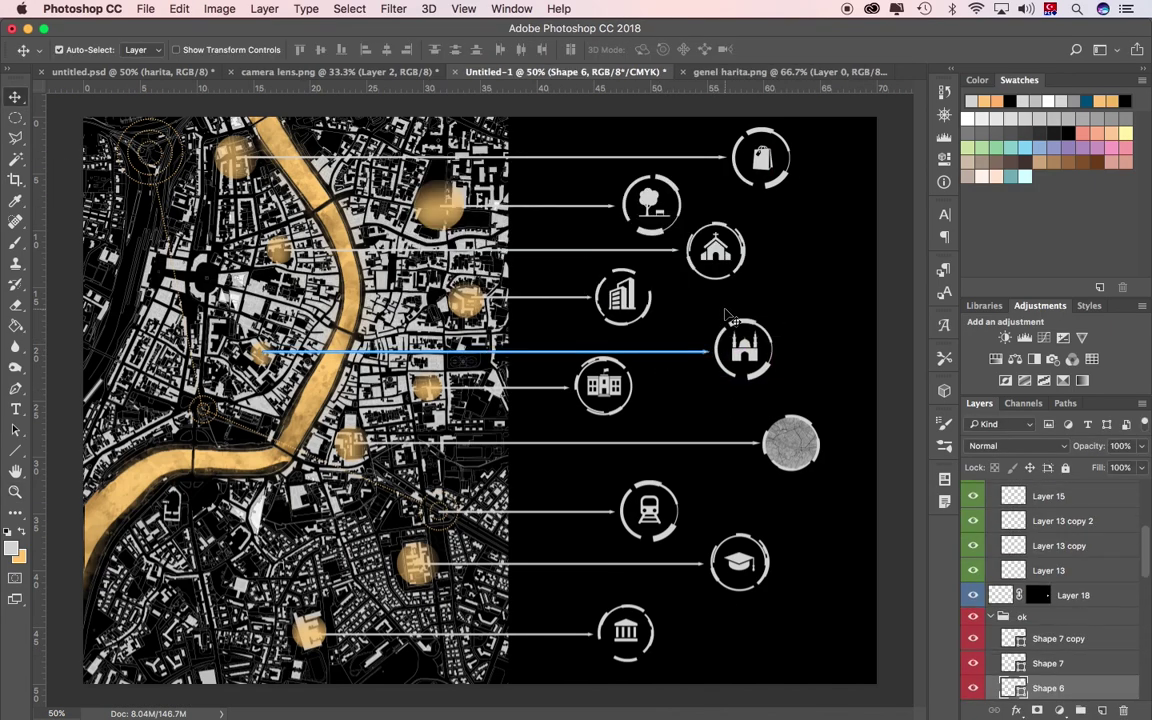
pyautogui.moveTo(676, 252); pyautogui.dragTo(781, 253)
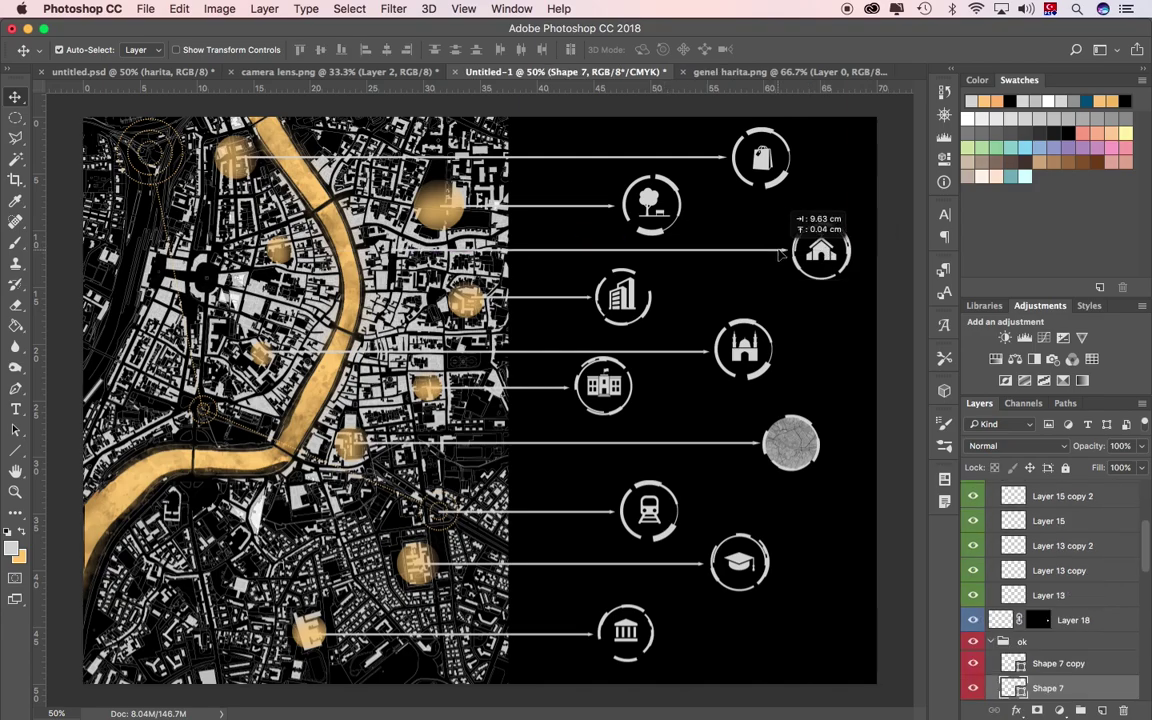
# Enlarge the mosque, shopping-bag, office building and government building icons within their rings
pyautogui.click(766, 339)
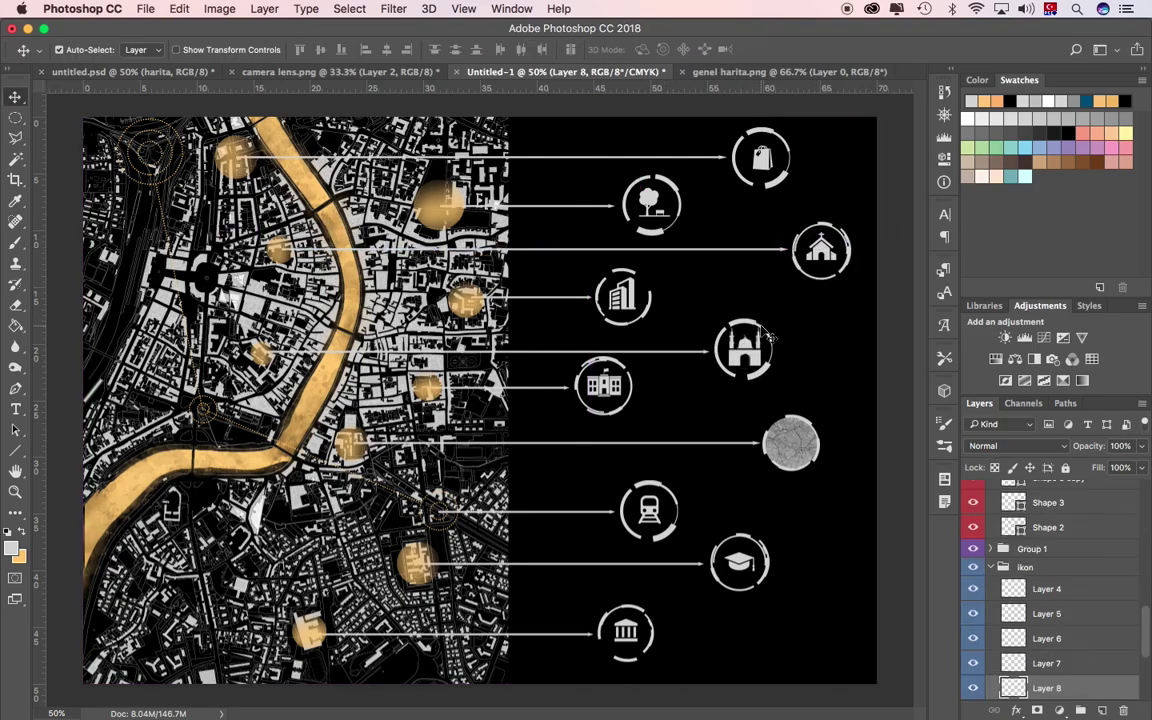
pyautogui.scroll(2, 765, 140)
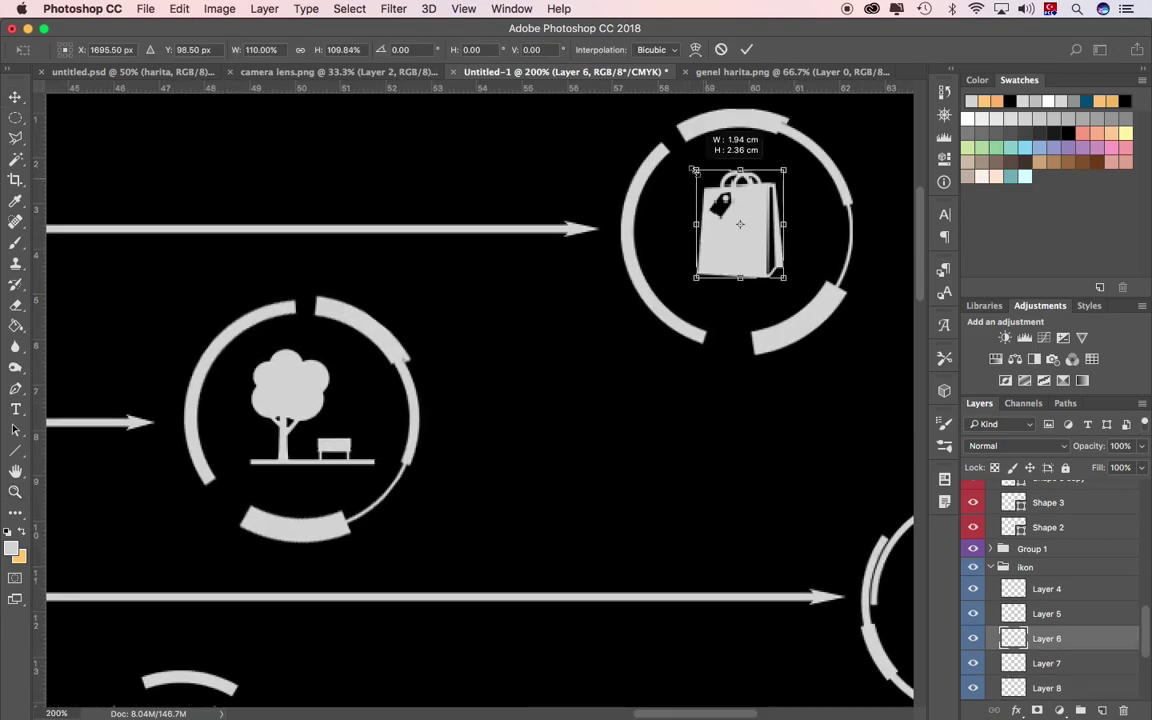
pyautogui.click(296, 386)
pyautogui.scroll(-5, 660, 593)
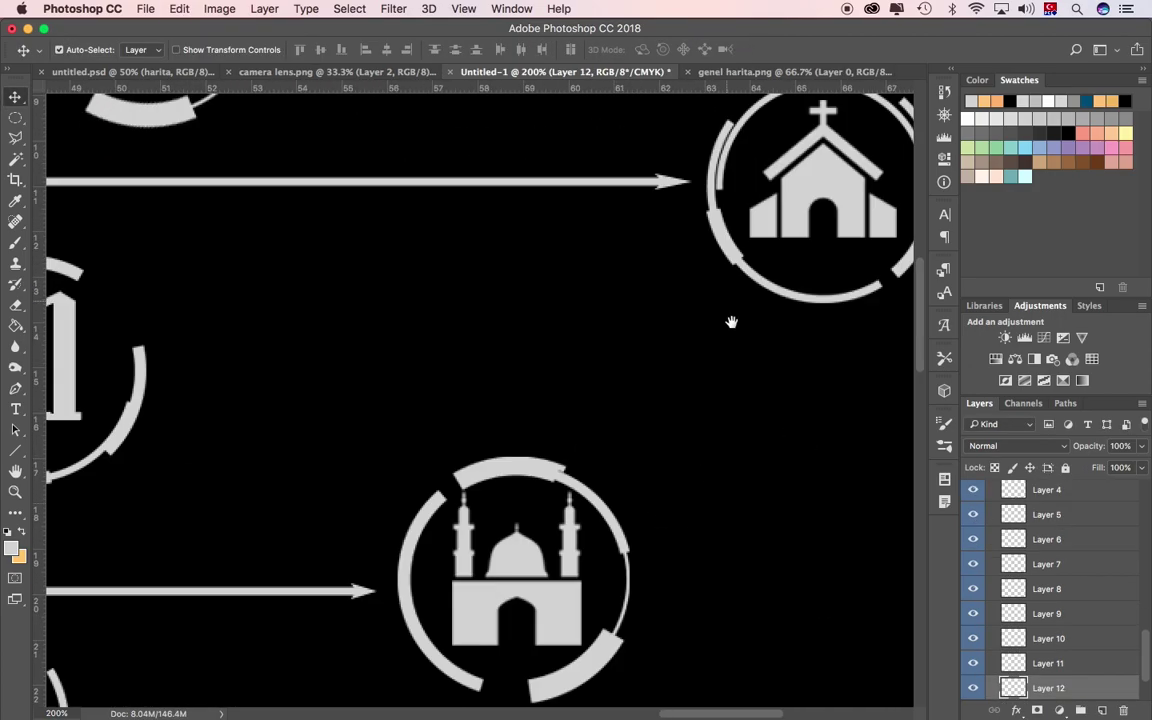
pyautogui.click(532, 520)
pyautogui.scroll(3, 393, 320)
pyautogui.hotkey('ctrl', 't')
pyautogui.scroll(-3, 393, 320)
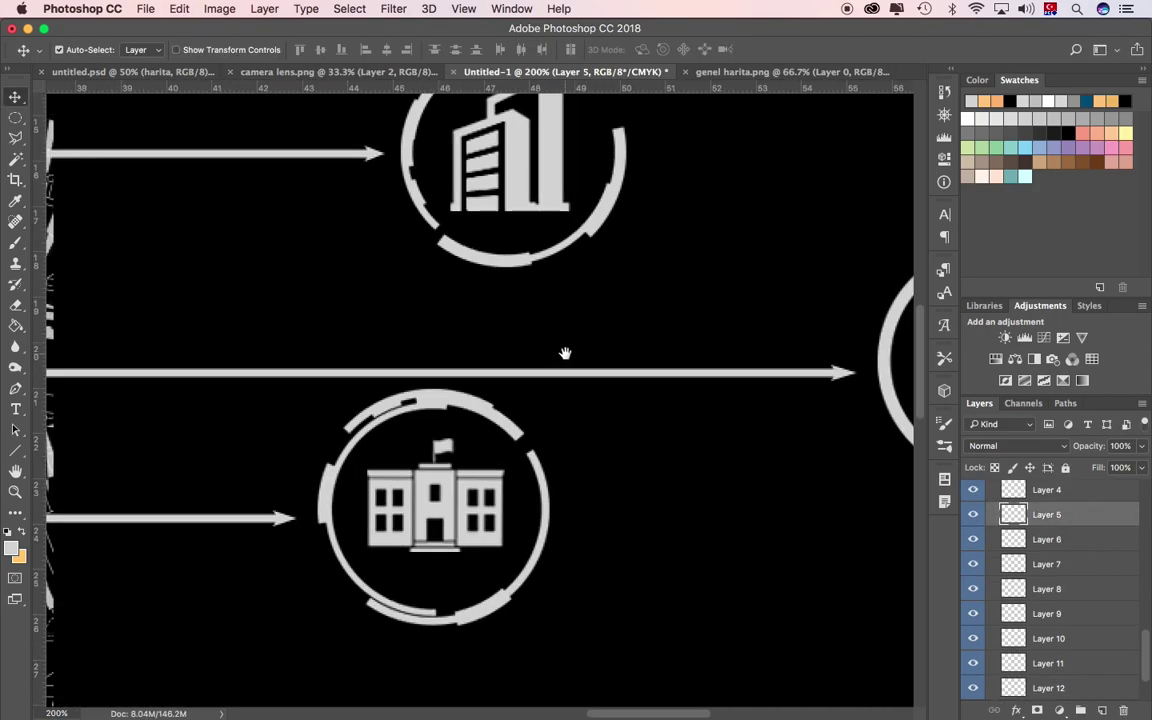
pyautogui.click(406, 361)
pyautogui.hotkey('ctrl', 't')
# Enlarge the train, graduation cap and bank icons to fit their rings
pyautogui.click(613, 545)
pyautogui.hotkey('ctrl', 't')
pyautogui.press('Return')
pyautogui.scroll(-5, 733, 571)
pyautogui.click(630, 463)
pyautogui.hotkey('ctrl', 't')
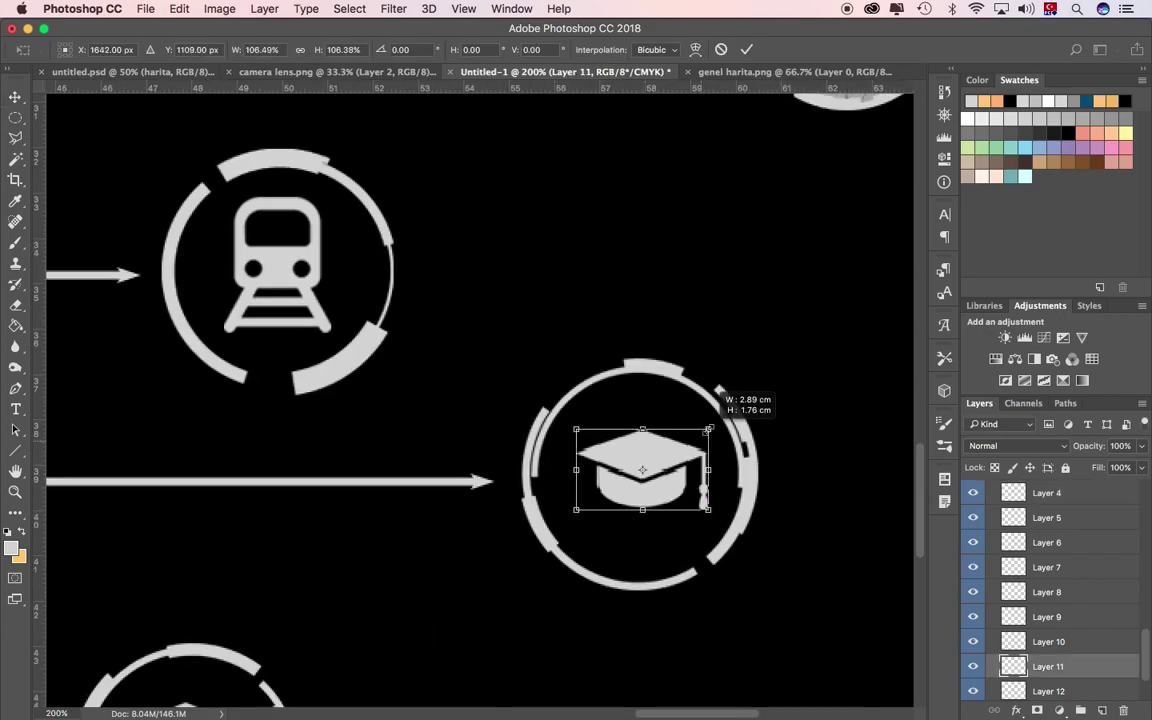
pyautogui.scroll(-5, 600, 450)
pyautogui.click(457, 437)
pyautogui.hotkey('ctrl', 't')
pyautogui.press('Return')
pyautogui.press('z')
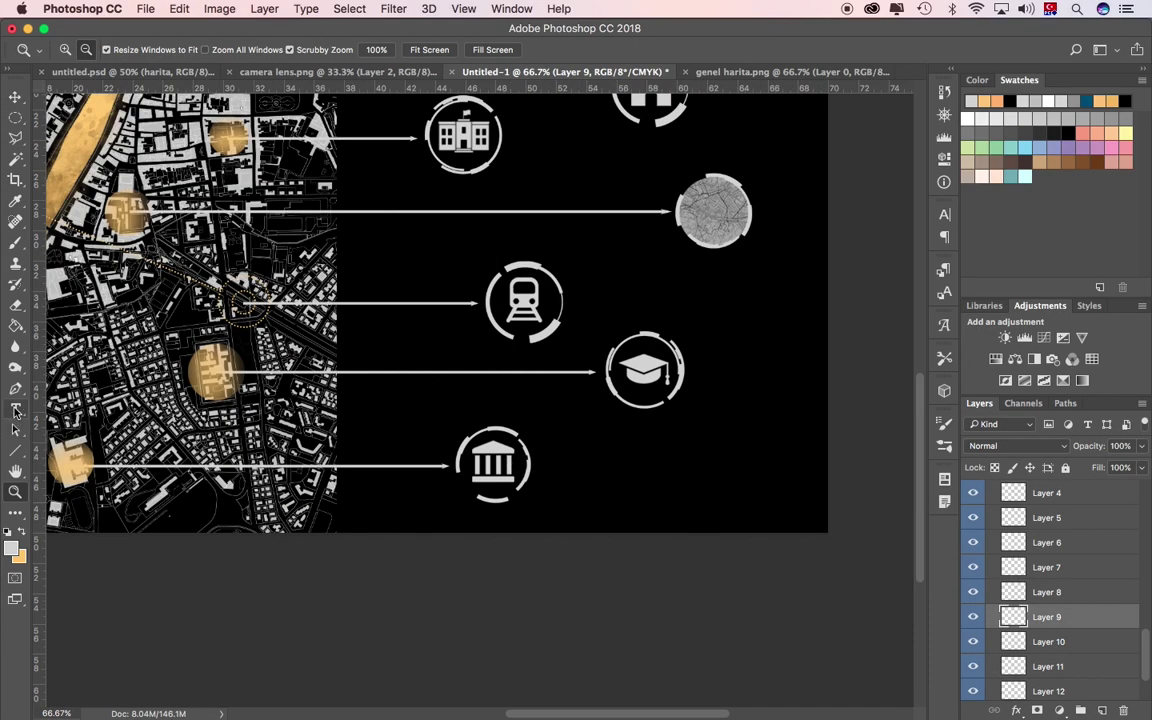
pyautogui.scroll(5, 1046, 581)
pyautogui.scroll(3, 1046, 581)
# Add the 'kent arşivi' label by the bank icon and move it above its arrow
pyautogui.press('t')
pyautogui.click(430, 415)
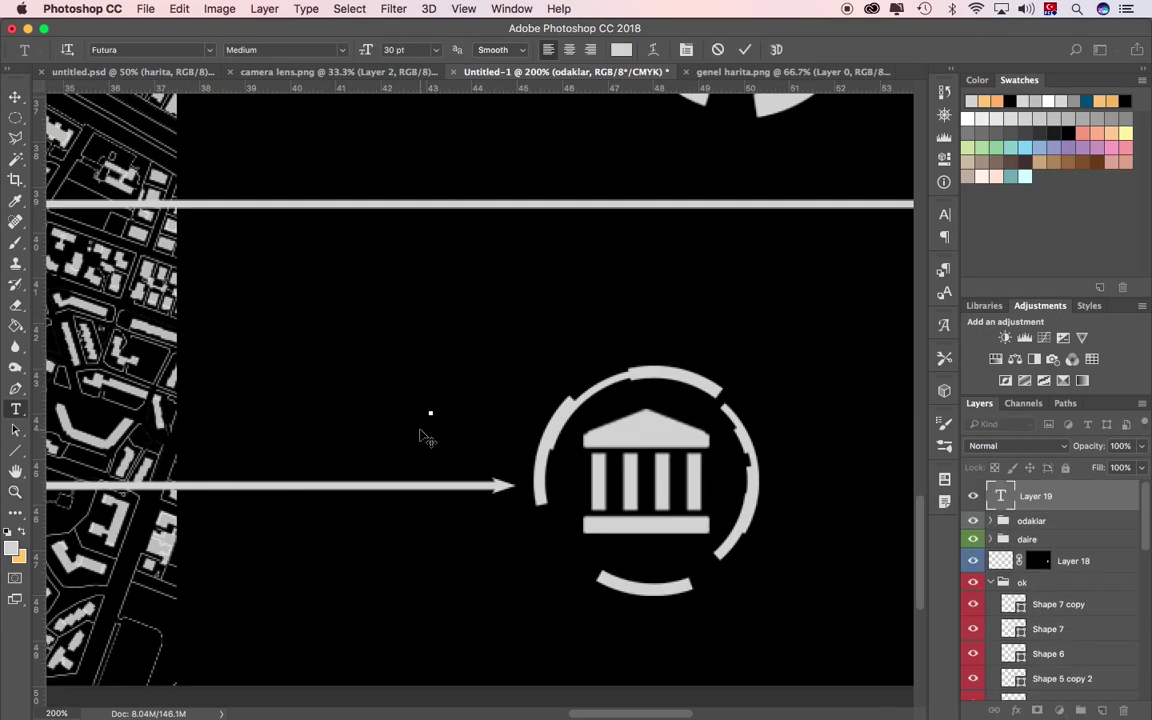
pyautogui.write('kent arşivi')
pyautogui.hotkey('ctrl', 'Return')
pyautogui.moveTo(561, 449); pyautogui.dragTo(394, 509)
# Add the 'üniversite' label and position the metro label above its arrow
pyautogui.scroll(5, 409, 331)
pyautogui.hscroll(5, 409, 331)
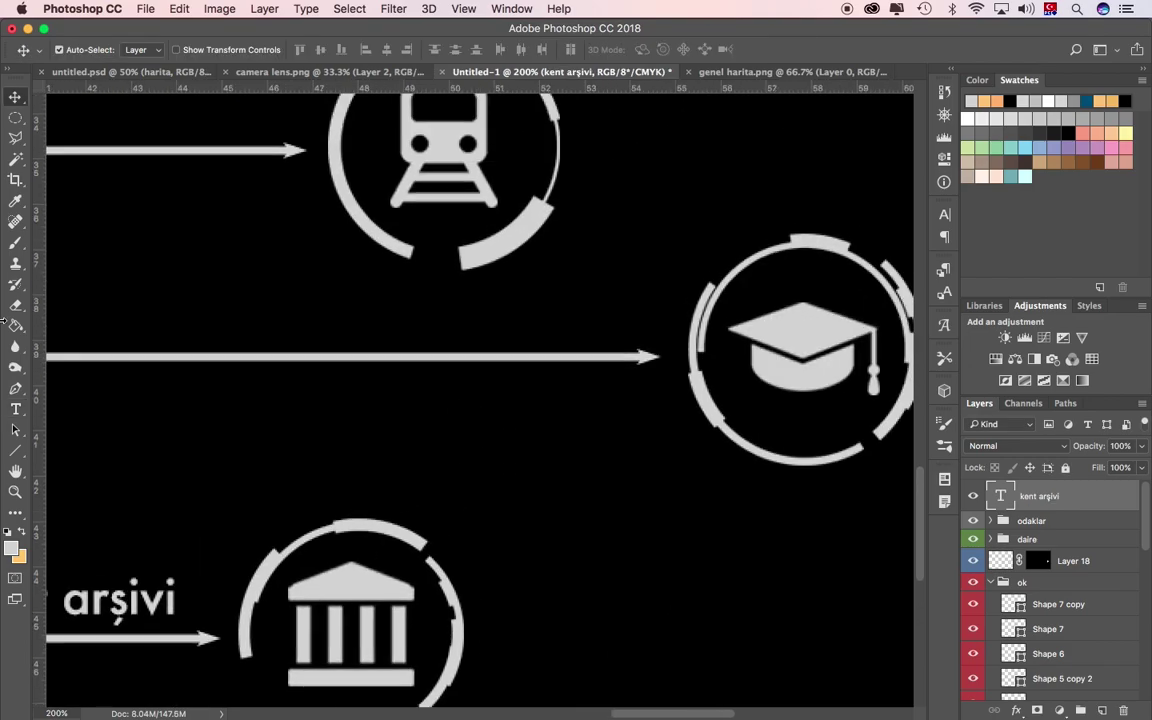
pyautogui.write('üniversite')
pyautogui.hotkey('ctrl', 'Return')
pyautogui.press('v')
pyautogui.write('metro')
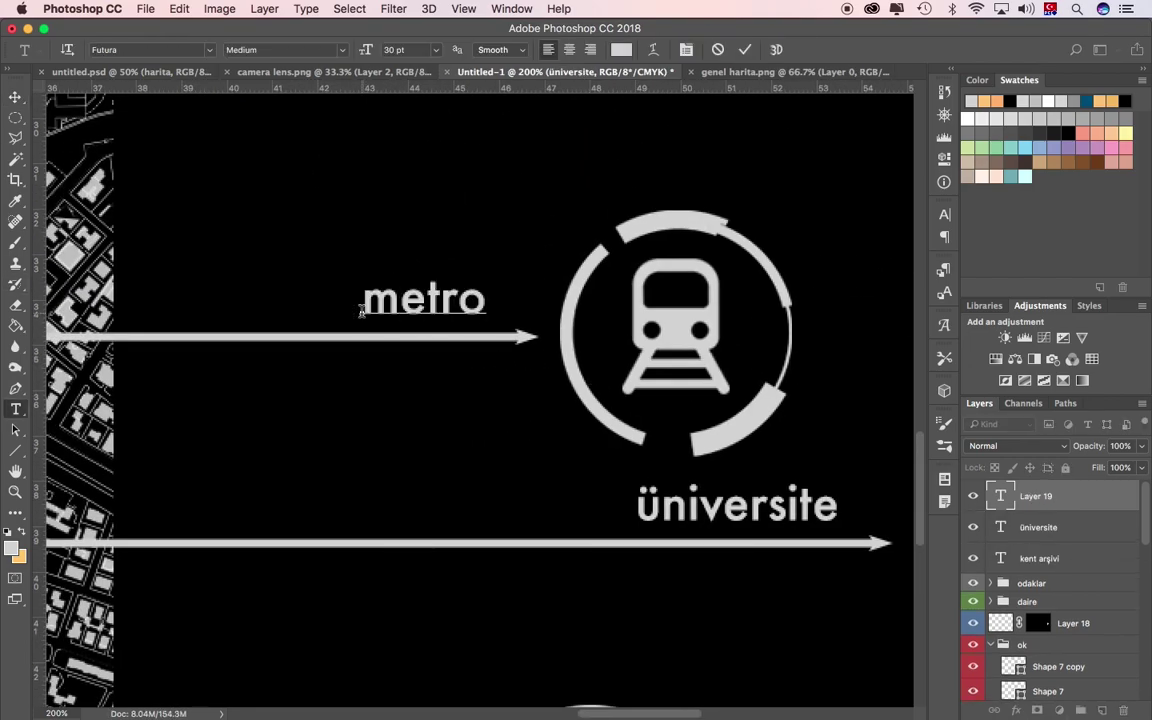
pyautogui.moveTo(430, 302); pyautogui.dragTo(426, 298)
# Add the 'kent merkezi' label beside the map circle
pyautogui.scroll(5, 426, 298)
pyautogui.hscroll(5, 426, 298)
pyautogui.press('t')
pyautogui.click(370, 325)
pyautogui.write('kent merkesi')
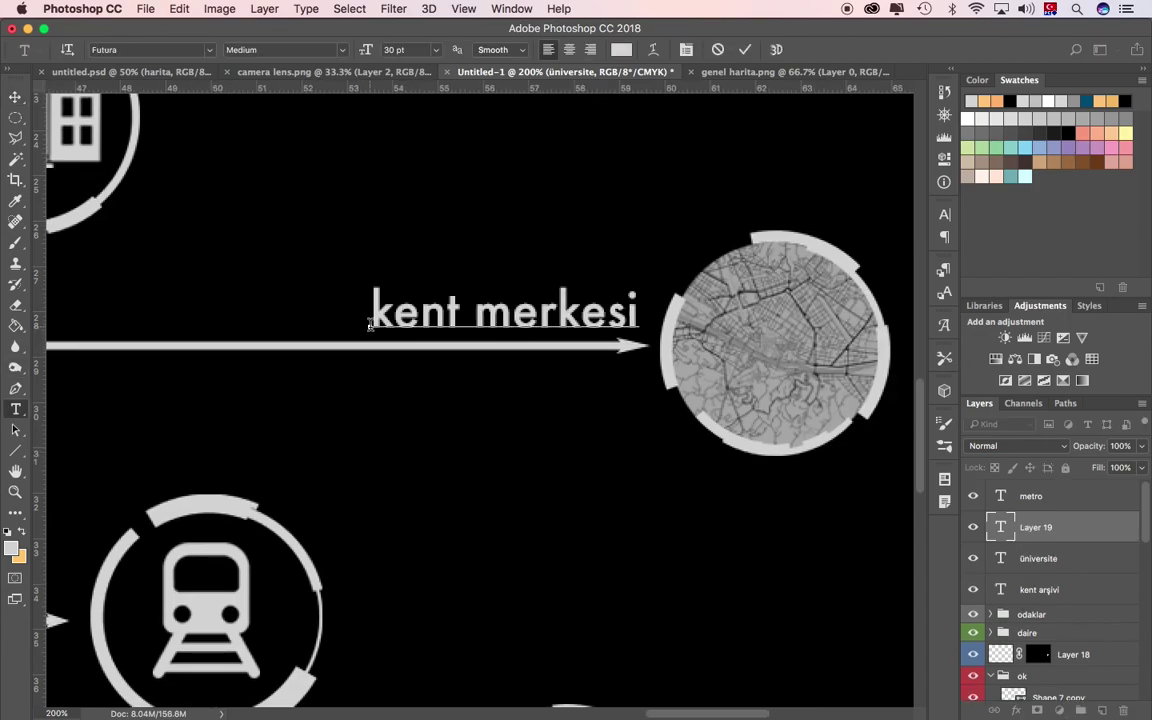
pyautogui.hotkey('ctrl', 'Return')
pyautogui.hotkey('ctrl', '-')
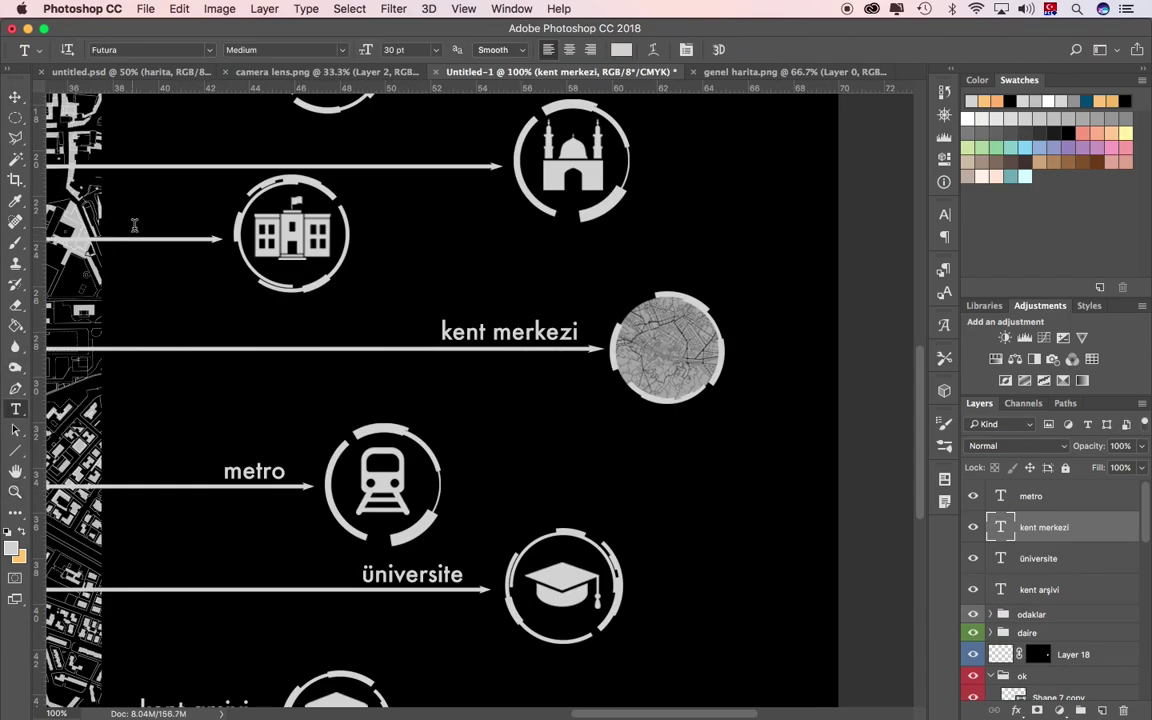
# Add the 'konsolosluk' label by the consulate icon and fine-tune its position above the arrow
pyautogui.click(133, 228)
pyautogui.write('konsolosluk')
pyautogui.hotkey('ctrl', 'Return')
pyautogui.press('v')
pyautogui.moveTo(140, 230); pyautogui.dragTo(63, 222)
pyautogui.hotkey('ctrl', '+')
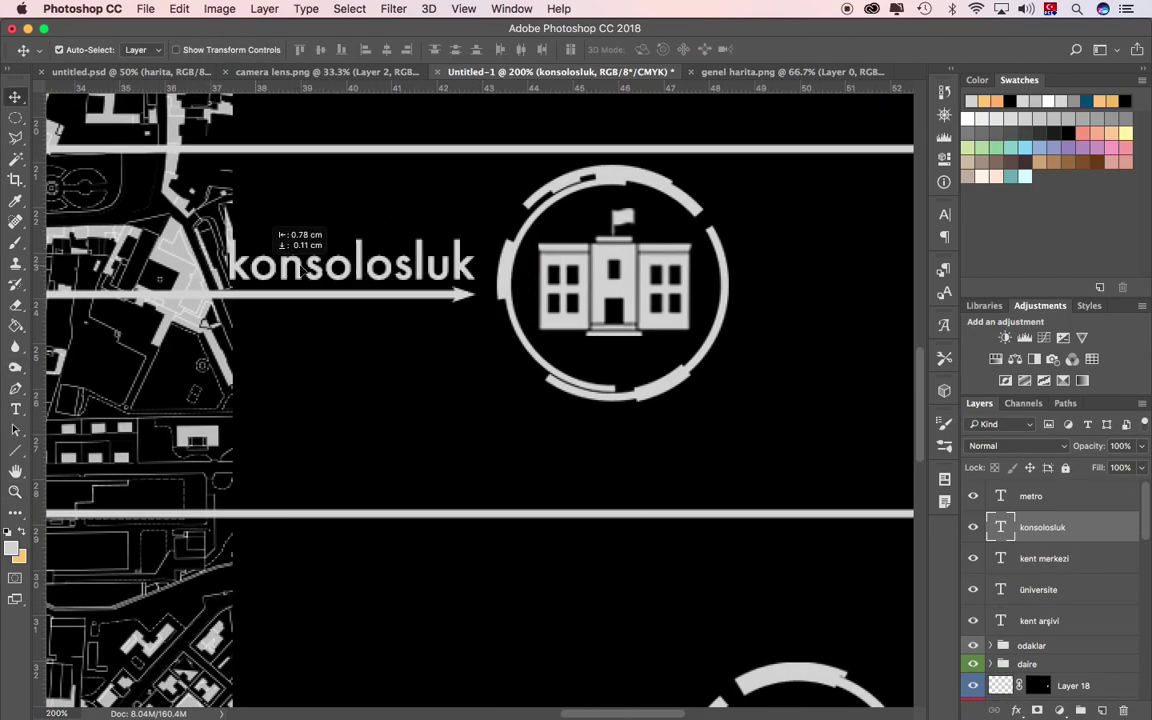
pyautogui.moveTo(545, 225); pyautogui.dragTo(712, 226)
# Free Transform the konsolosluk arrow, stretching it right to reach the building circle
pyautogui.click(470, 294)
pyautogui.hotkey('ctrl', 't')
pyautogui.moveTo(475, 294); pyautogui.dragTo(632, 294)
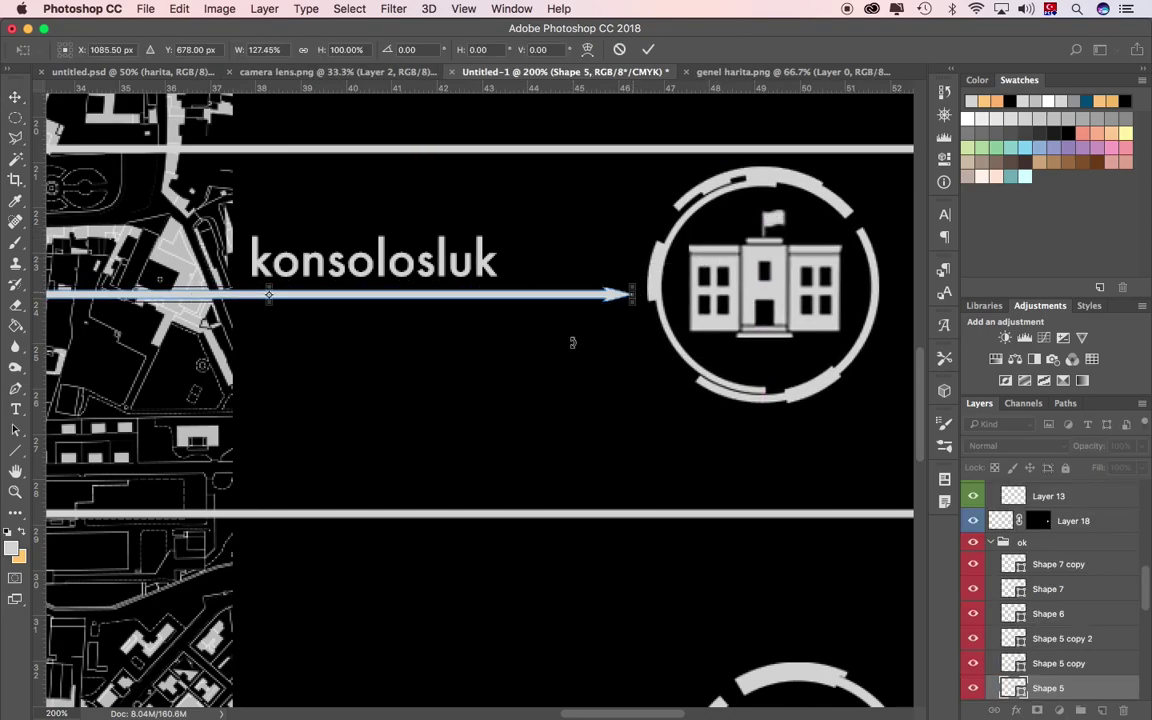
pyautogui.press('Return')
pyautogui.hotkey('ctrl', '-')
# Alt-drag a copy of the label above the mosque arrow and retype it as 'cami'
pyautogui.moveTo(480, 400); pyautogui.dragTo(480, 380)
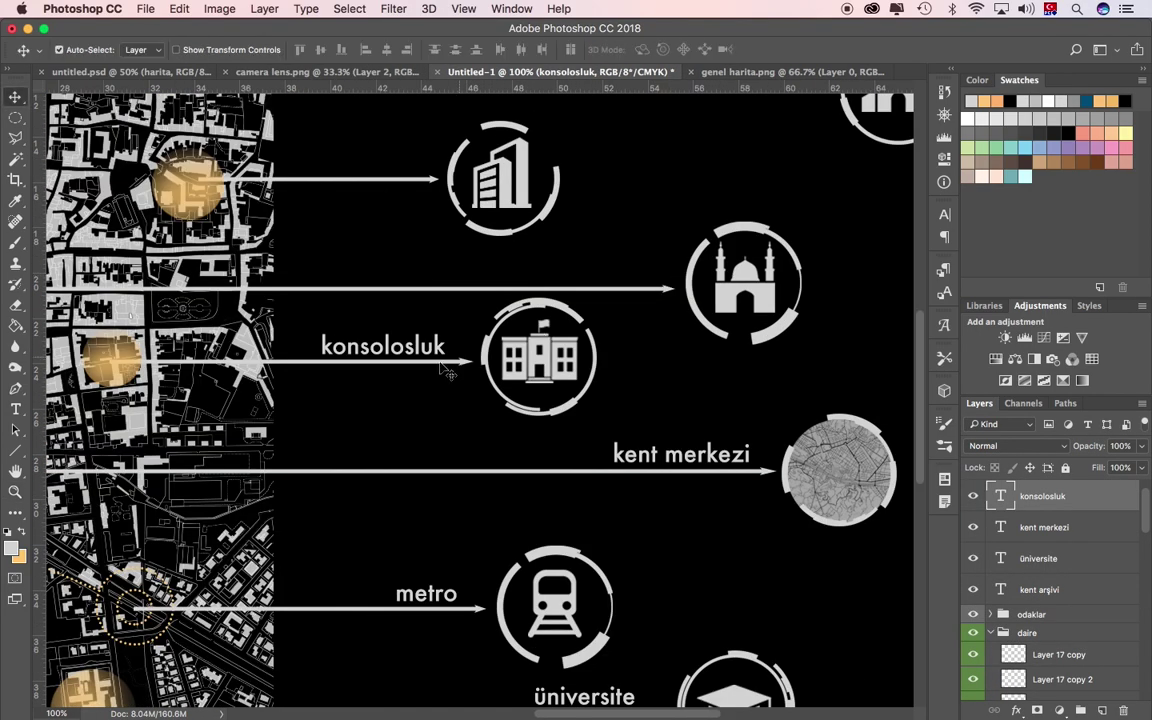
pyautogui.moveTo(383, 345); pyautogui.dragTo(585, 271)
pyautogui.write('cami')
pyautogui.hotkey('ctrl', 'Return')
pyautogui.hotkey('ctrl', '+')
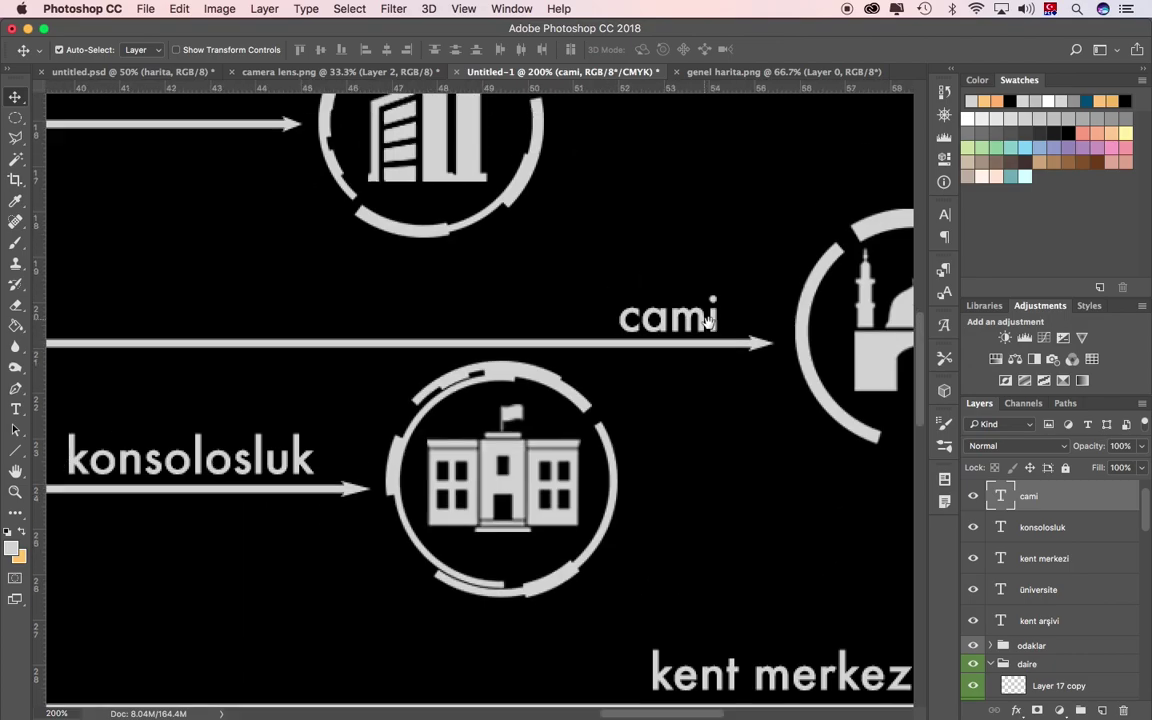
# Add the 'iş merkezi' label above the business-centre arrow
pyautogui.press('t')
pyautogui.click(240, 250)
pyautogui.hotkey('ctrl', 'Return')
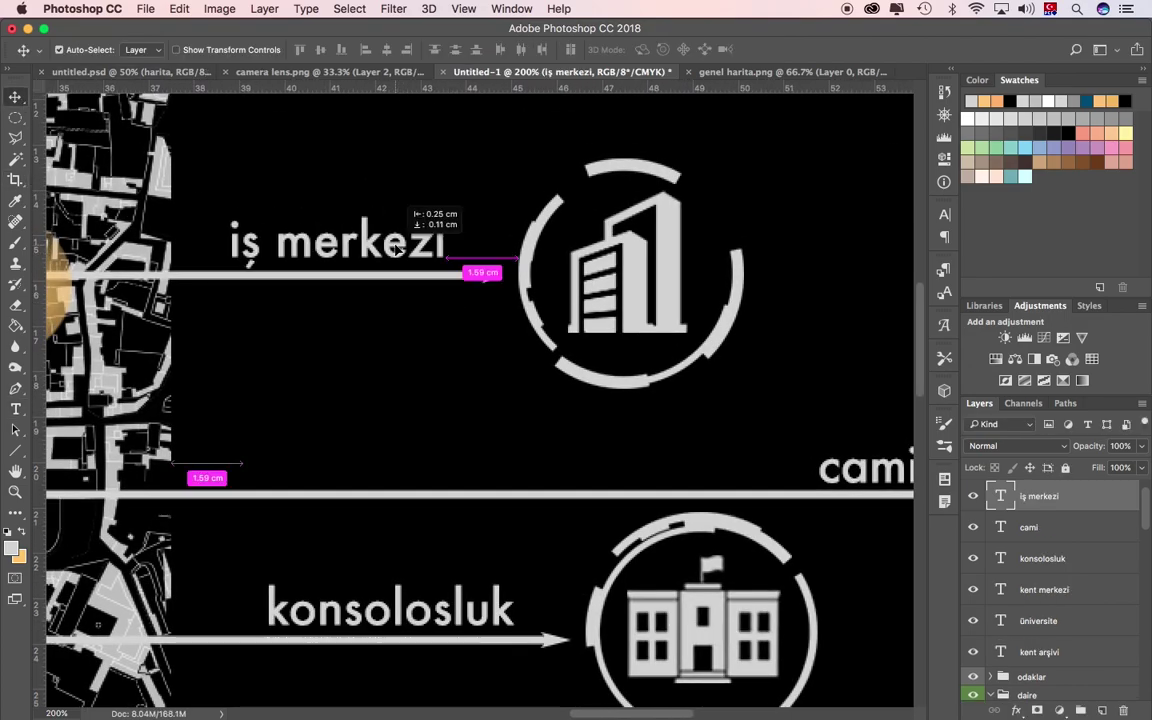
pyautogui.scroll(5, 380, 393)
pyautogui.scroll(2, 342, 193)
# Add the 'park' and 'sinagog' labels above their arrows
pyautogui.click(342, 193)
pyautogui.write('park')
pyautogui.hotkey('ctrl', 'Return')
pyautogui.hscroll(10, 405, 193)
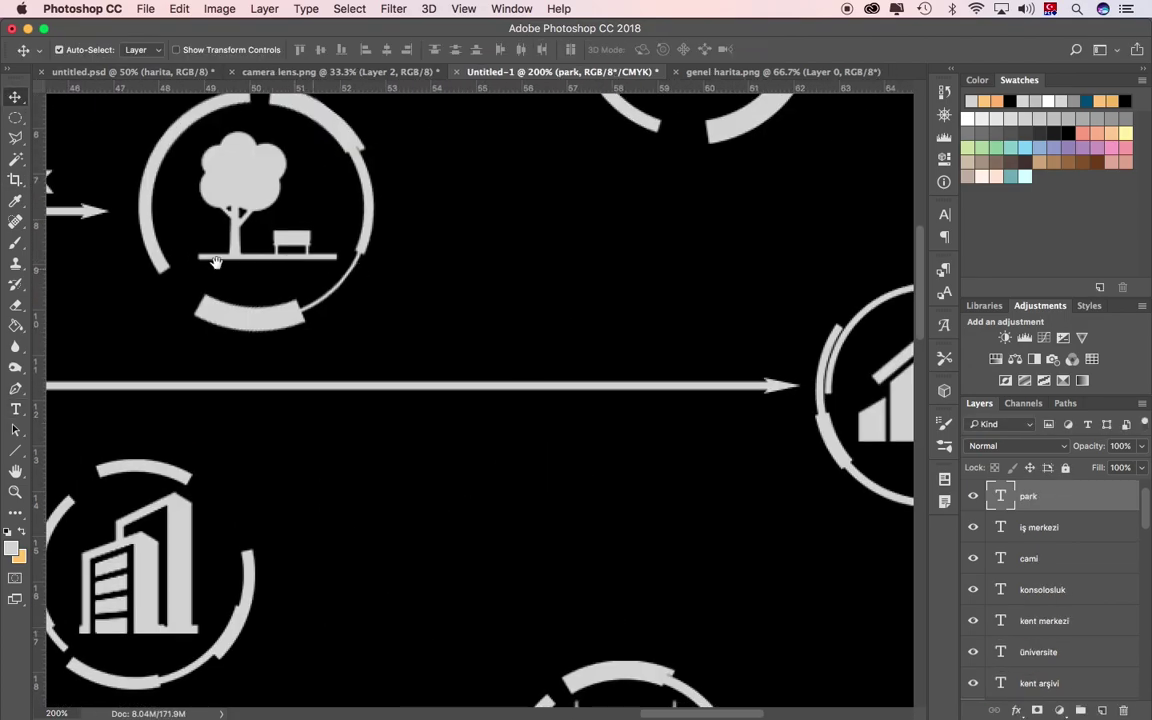
pyautogui.press('t')
pyautogui.click(323, 360)
pyautogui.write('sinagog')
pyautogui.hotkey('ctrl', 'Return')
# Add the 'eski çarşı' label above the shopping-bag arrow and zoom out to the whole poster
pyautogui.moveTo(283, 158); pyautogui.dragTo(418, 300)
pyautogui.click(386, 215)
pyautogui.write('eski')
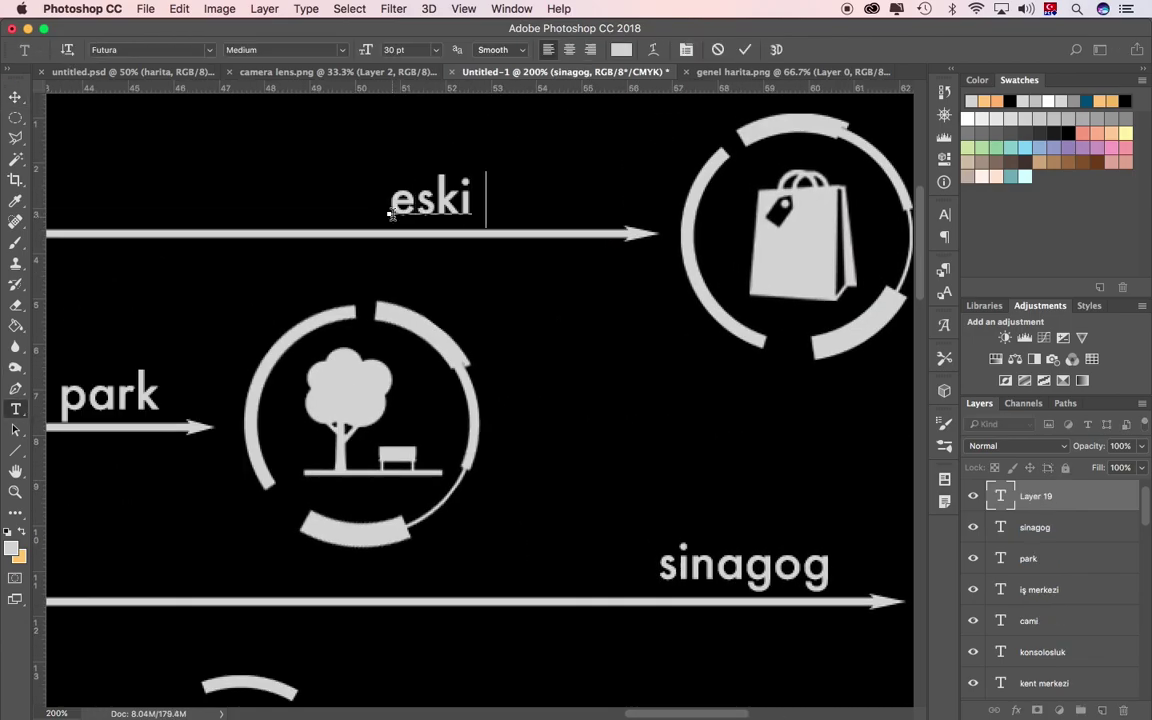
pyautogui.write(' çarşı')
pyautogui.hotkey('ctrl', 'Return')
pyautogui.press('z')
pyautogui.keyDown('alt'); pyautogui.click(307, 418); pyautogui.keyUp('alt')
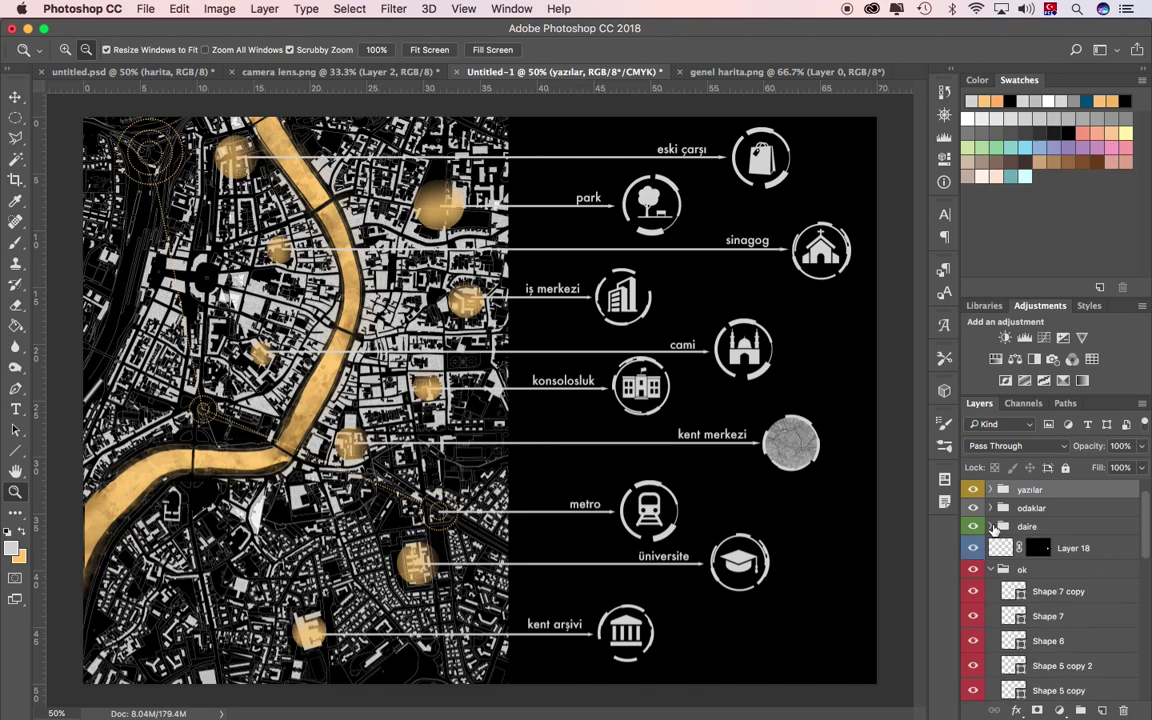
# Paint the kentsel plan mask with a soft black brush at 51% to fade the right edge
pyautogui.scroll(-10, 1040, 580)
pyautogui.click(1043, 663)
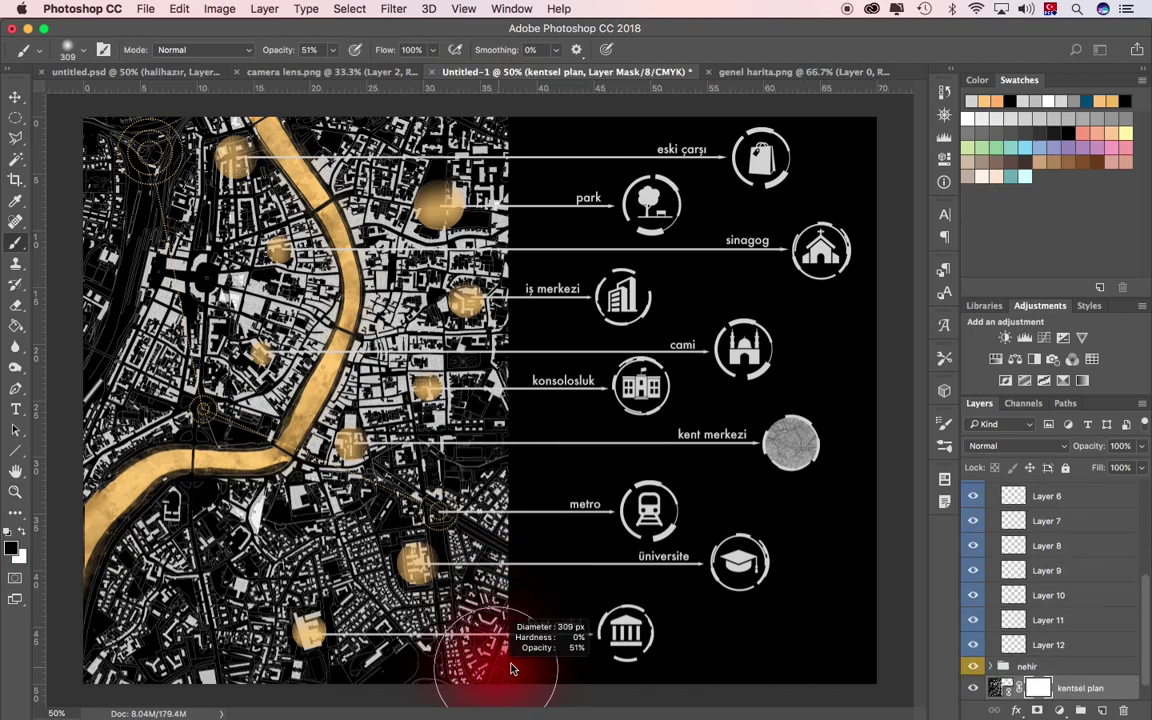
pyautogui.moveTo(480, 600); pyautogui.dragTo(535, 208)
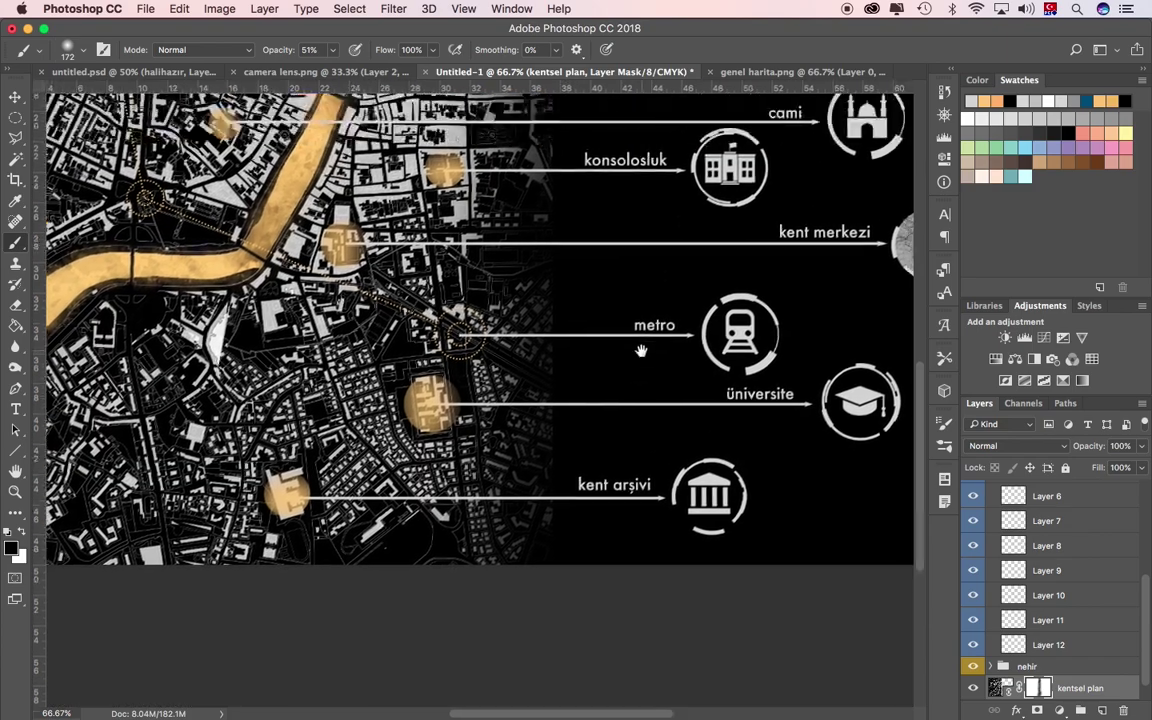
pyautogui.press('z')
pyautogui.keyDown('alt'); pyautogui.click(583, 346); pyautogui.keyUp('alt')
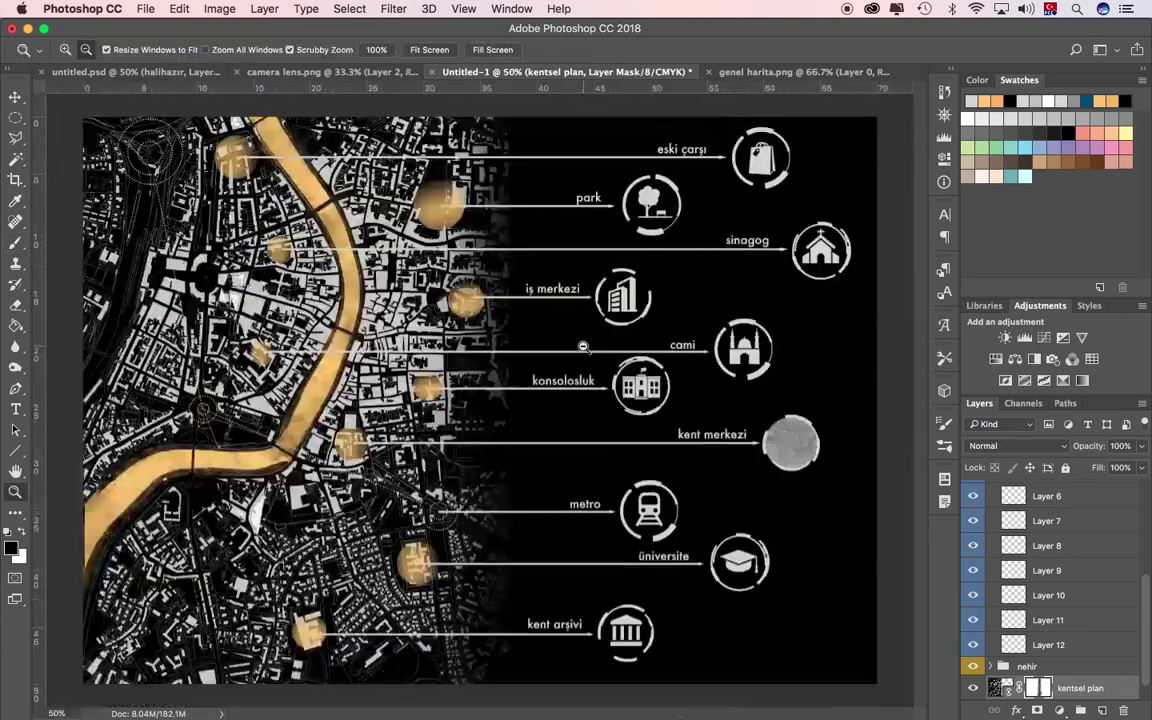
pyautogui.scroll(2, 1050, 560)
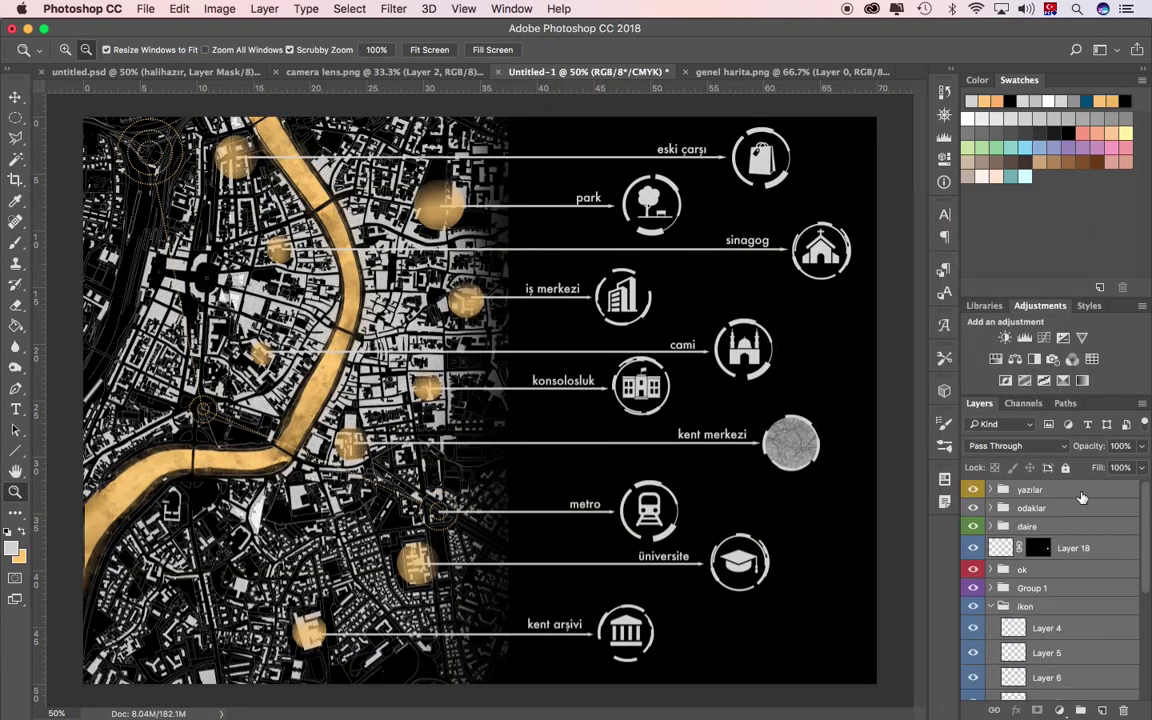
# Flatten the image, unlock the background as Layer 0, and open it in Topaz Studio
pyautogui.rightClick(1068, 692)
pyautogui.click(1037, 667)
pyautogui.doubleClick(1076, 500)
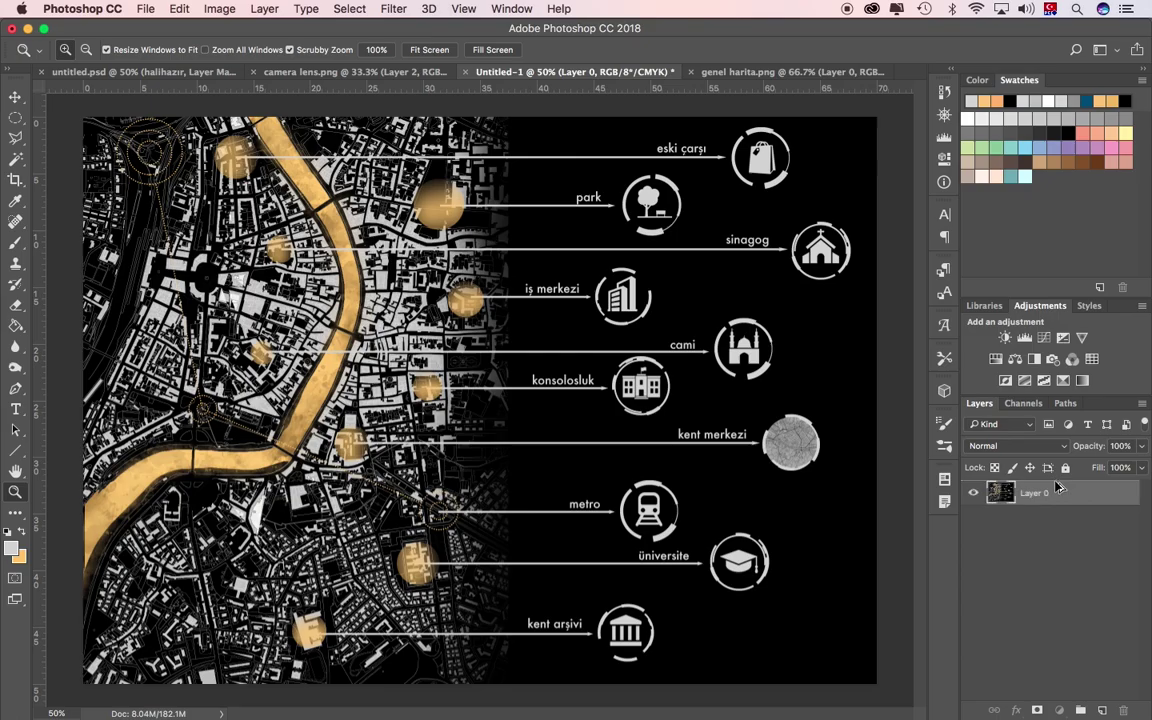
pyautogui.click(409, 10)
pyautogui.click(620, 463)
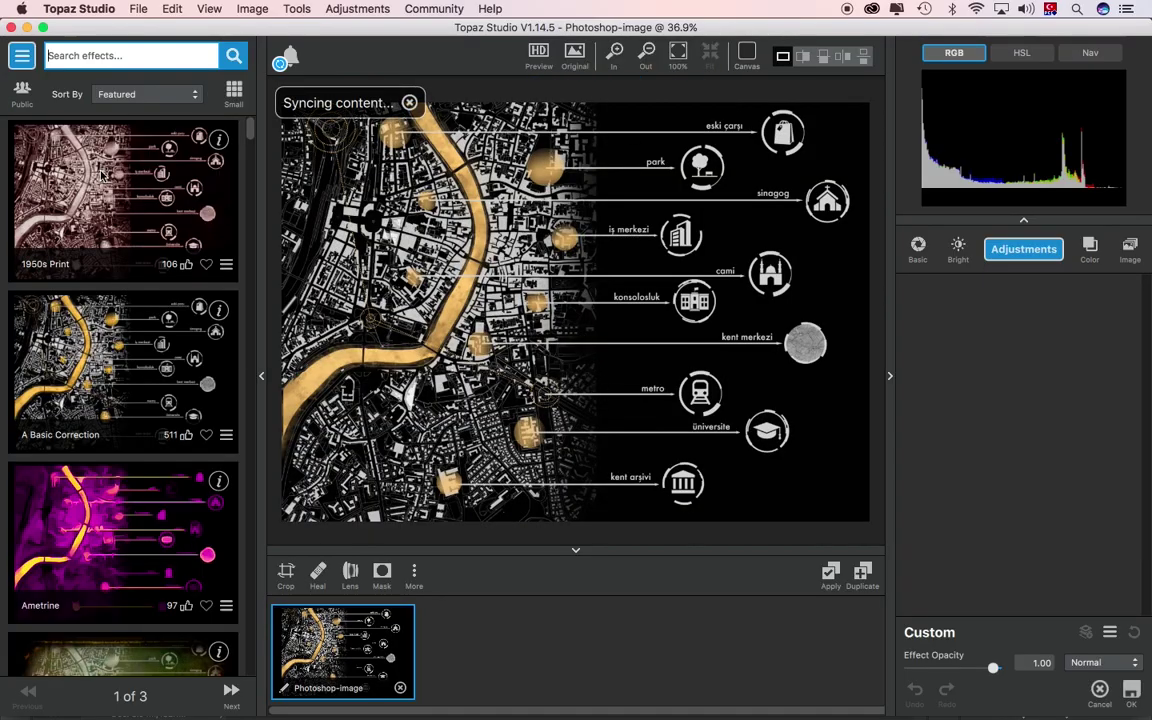
# Preview the 1950s Print, A Basic Correction, Ametrine, Antique Amber and other preset effects
pyautogui.click(100, 175)
pyautogui.click(100, 350)
pyautogui.click(100, 520)
pyautogui.scroll(-3, 120, 480)
pyautogui.click(141, 481)
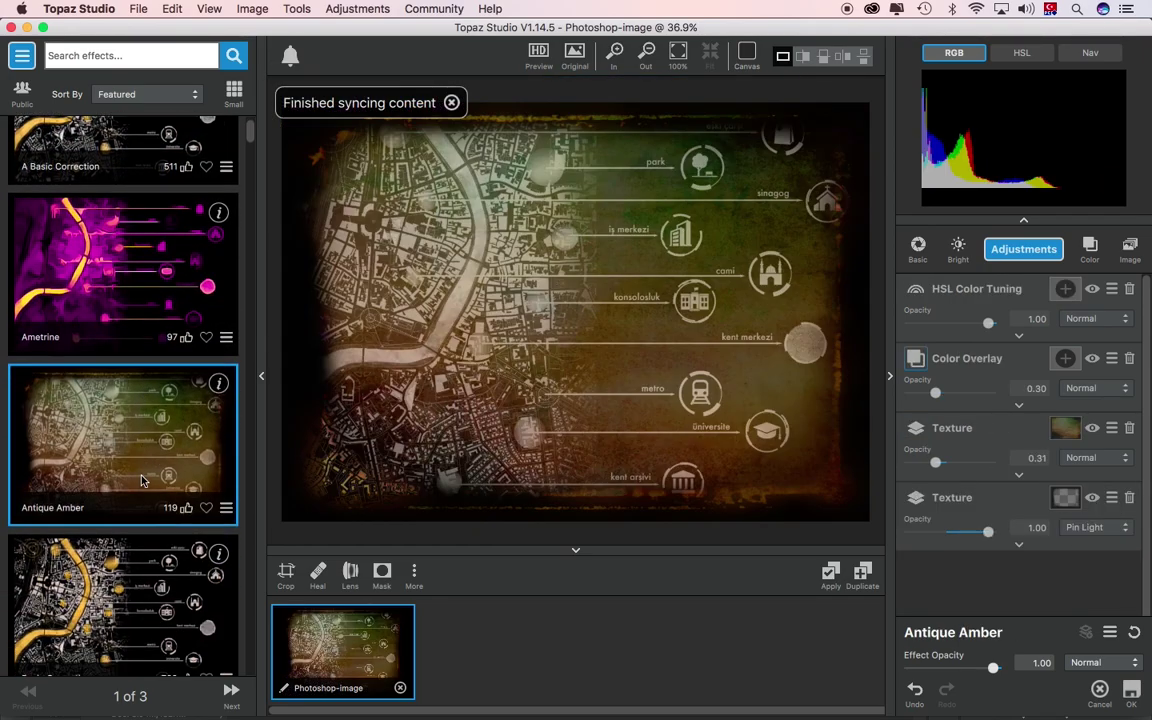
pyautogui.scroll(-2, 141, 481)
pyautogui.click(120, 560)
pyautogui.scroll(-2, 130, 500)
pyautogui.click(130, 500)
pyautogui.scroll(-3, 130, 400)
# Preview Black and White Photograph and Chalk Smudge II, then apply Chalk Smudge
pyautogui.click(138, 346)
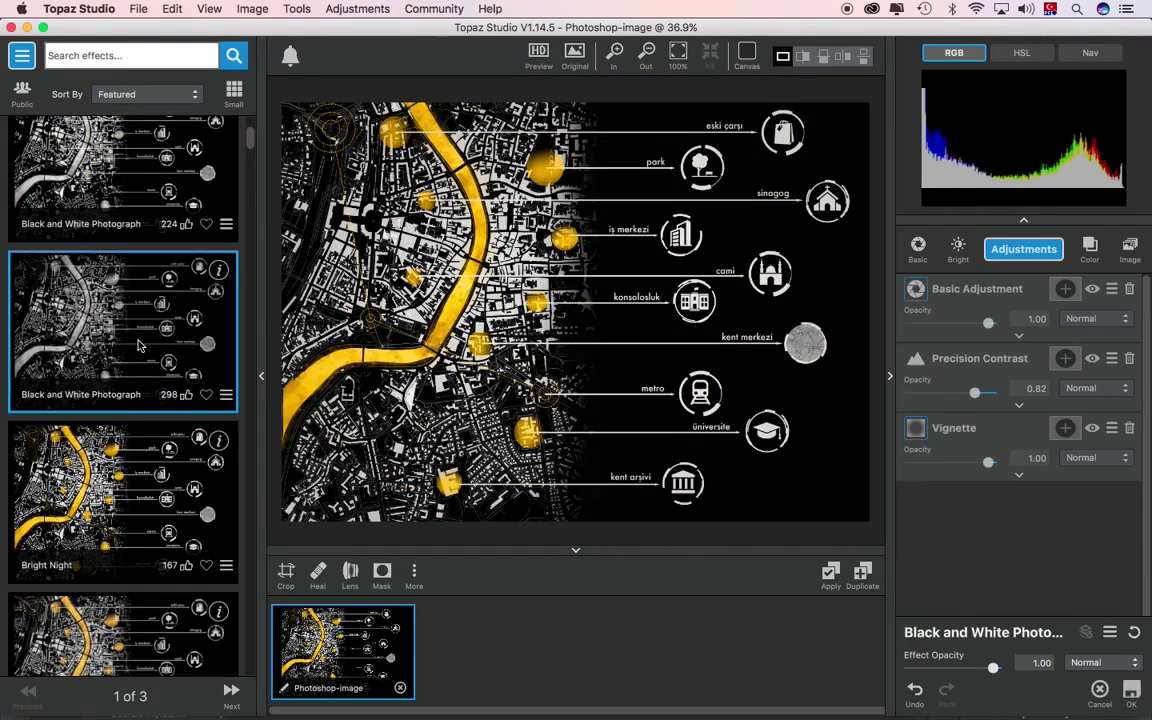
pyautogui.scroll(-3, 120, 400)
pyautogui.scroll(-2, 100, 430)
pyautogui.click(94, 443)
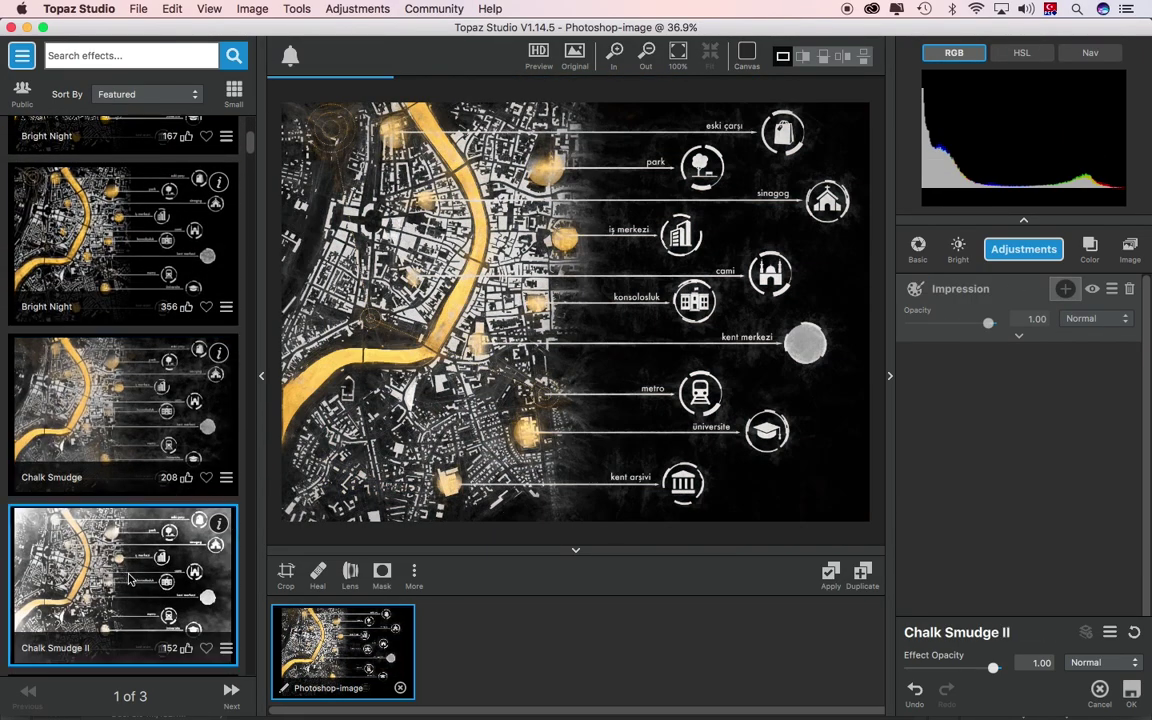
pyautogui.scroll(-1, 125, 432)
pyautogui.click(125, 420)
pyautogui.scroll(-1, 140, 300)
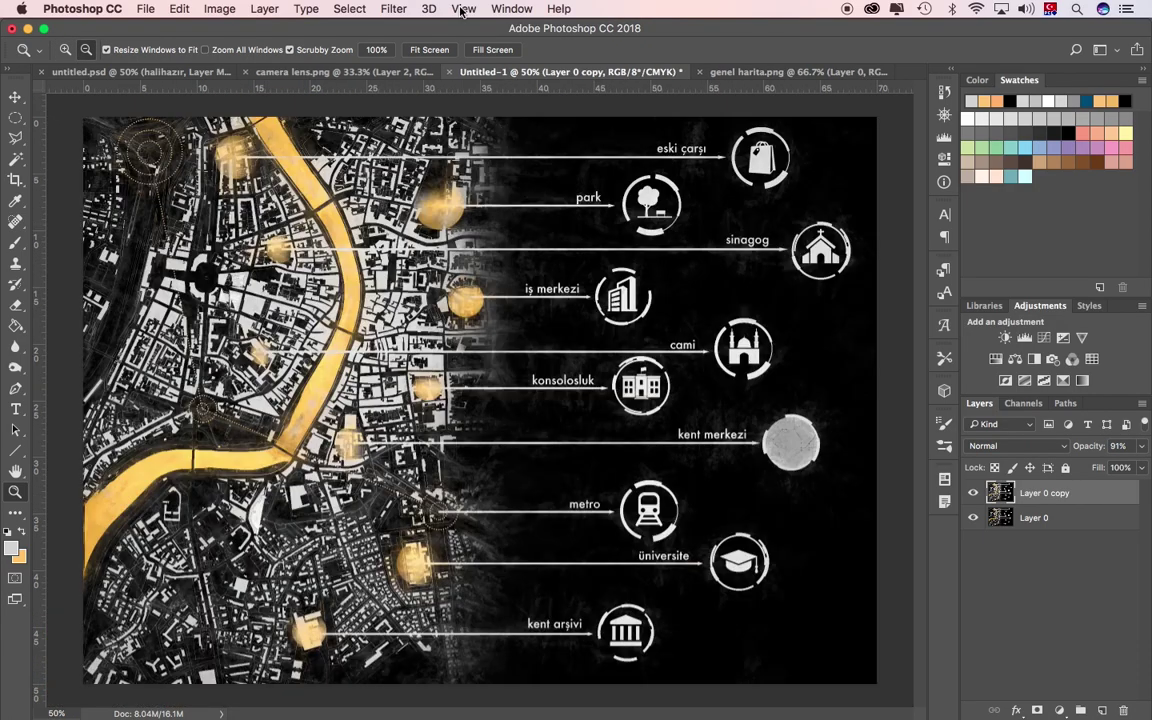
# Zoom in and pan across the map to inspect the chalk texture
pyautogui.click(480, 219)
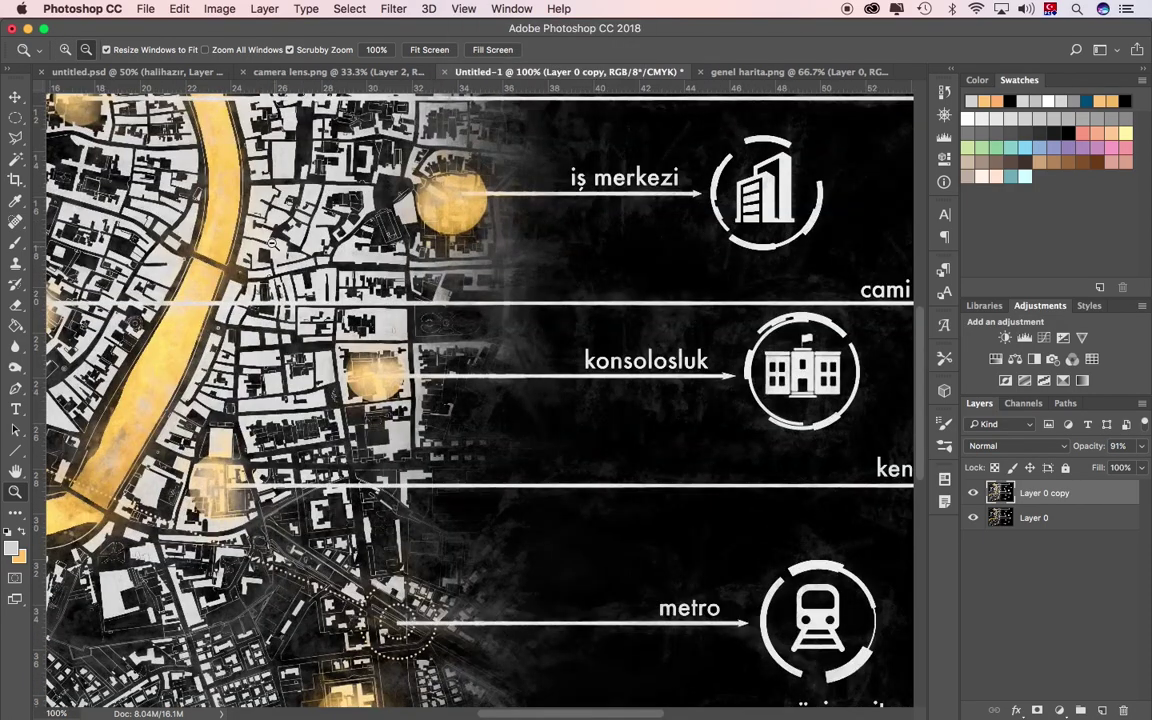
pyautogui.scroll(10, 271, 243)
pyautogui.hscroll(-5, 271, 243)
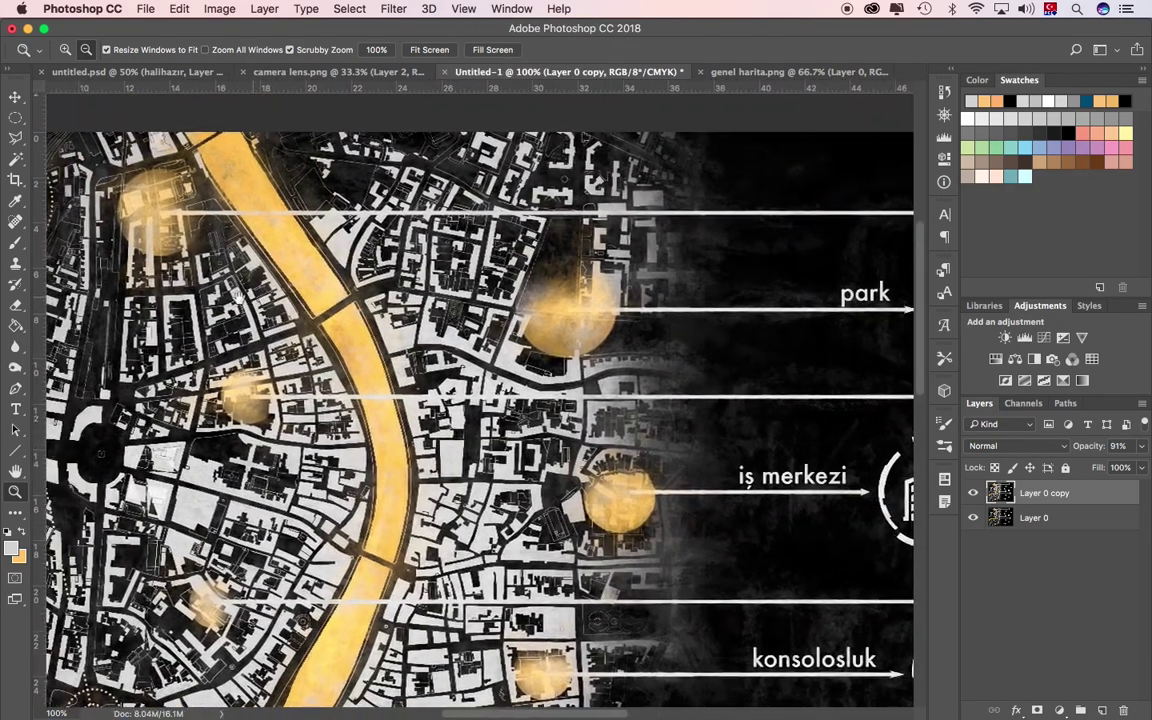
pyautogui.moveTo(237, 291); pyautogui.dragTo(430, 281)
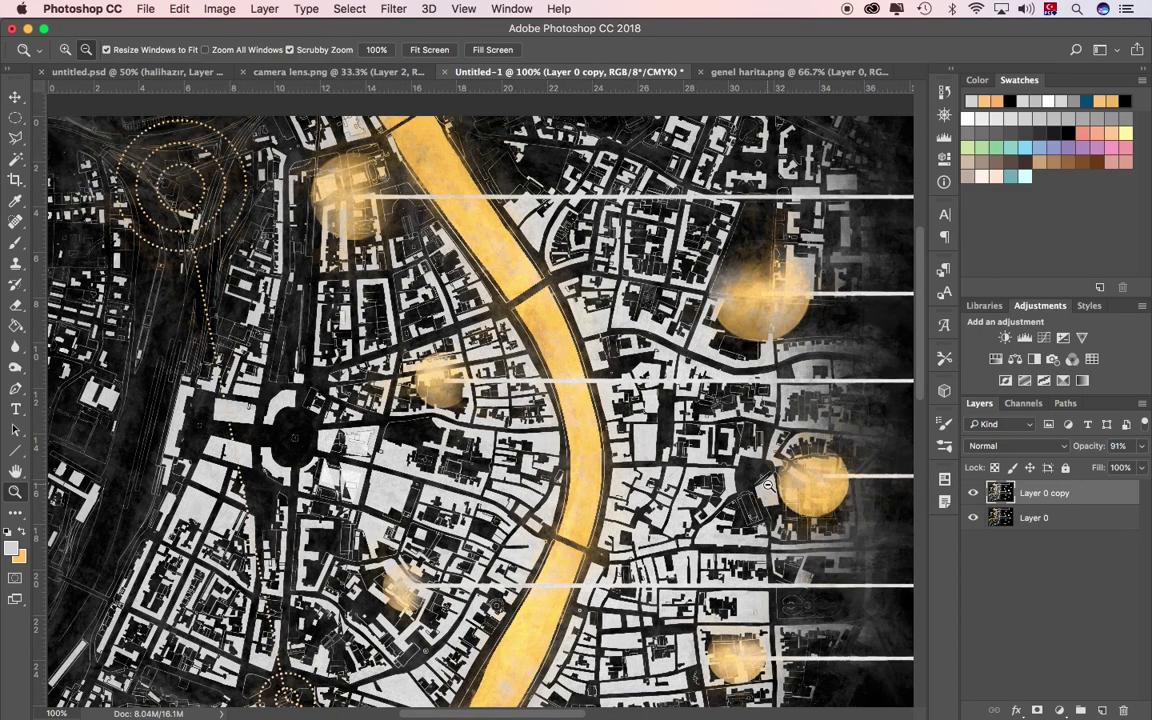
pyautogui.keyDown('alt'); pyautogui.click(794, 490); pyautogui.keyUp('alt')
pyautogui.scroll(-4, 794, 497)
pyautogui.hscroll(3, 794, 497)
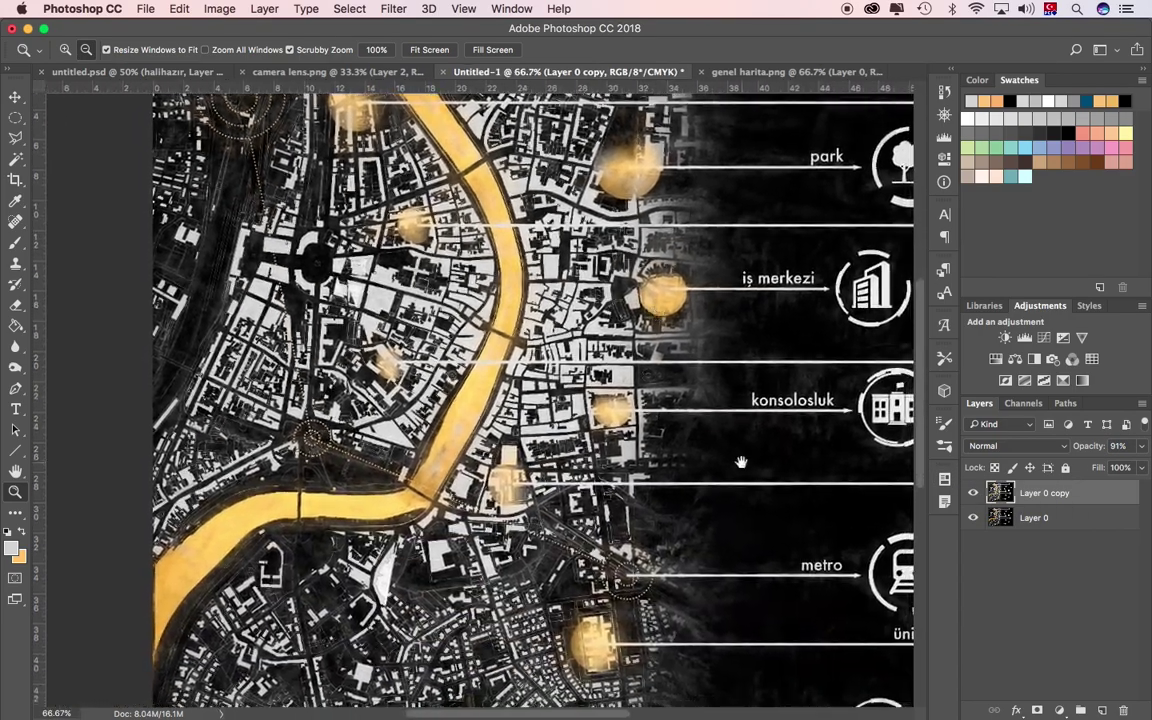
pyautogui.scroll(-2, 740, 463)
# Zoom into the river area, then zoom out and scroll to review the labels
pyautogui.click(200, 392)
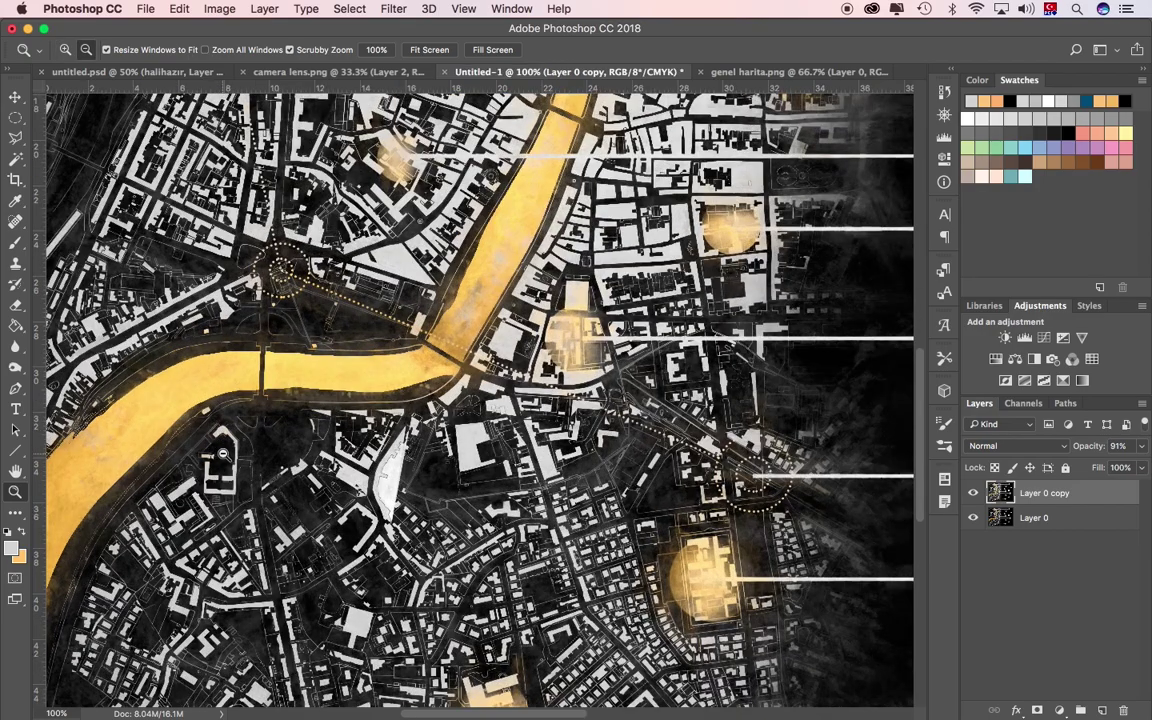
pyautogui.keyDown('alt'); pyautogui.click(878, 428); pyautogui.keyUp('alt')
pyautogui.hscroll(2, 733, 386)
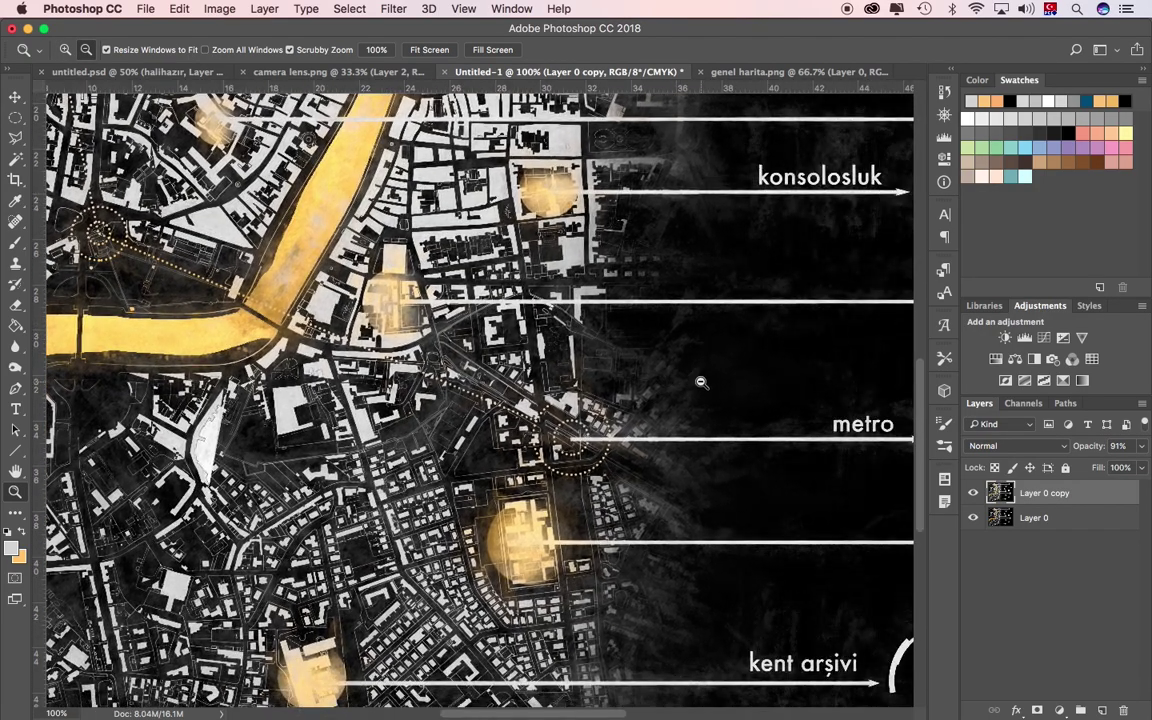
pyautogui.hscroll(3, 700, 380)
pyautogui.hscroll(2, 625, 432)
pyautogui.scroll(2, 648, 405)
pyautogui.scroll(3, 648, 405)
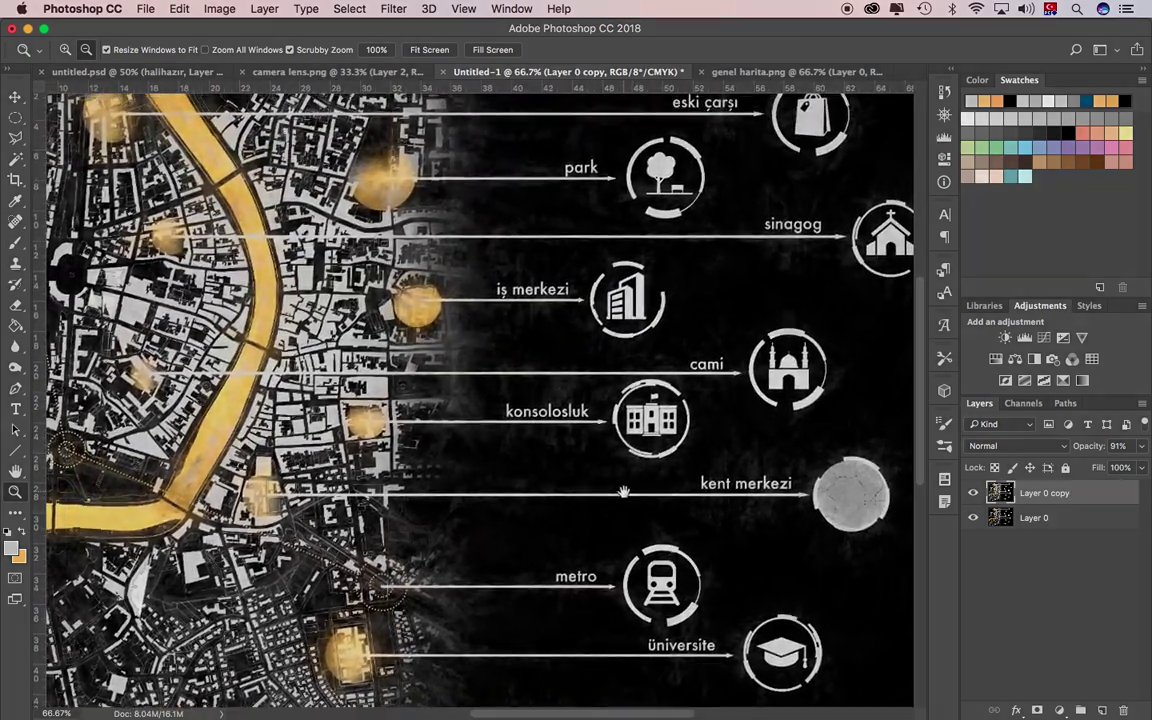